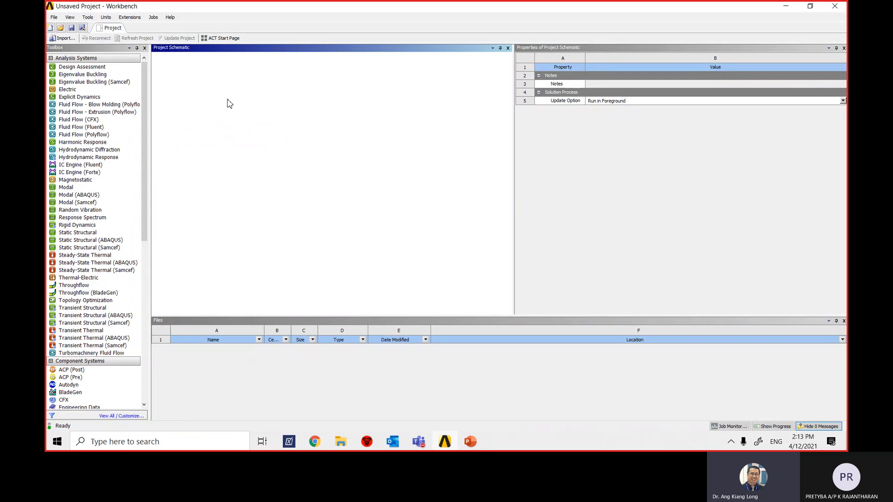
Save the project as can in the ANSYS workbench exercise folder under Nilai U\EE3400 on drive D.
left_click(54, 17)
left_click(74, 54)
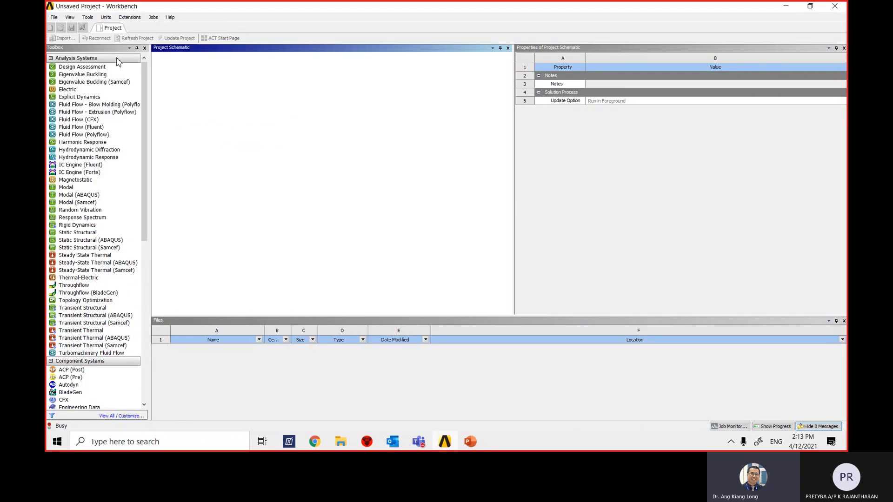
left_click(193, 183)
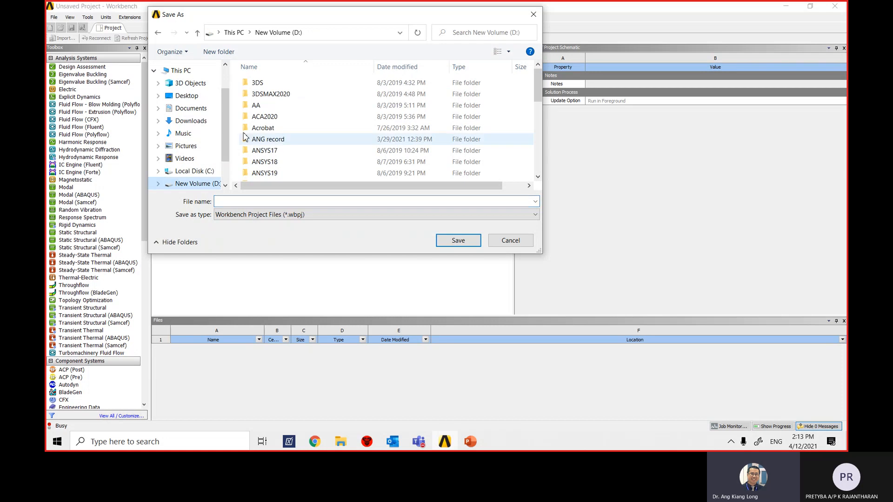
scroll(278, 160, "down", 2)
scroll(286, 114, "down", 3)
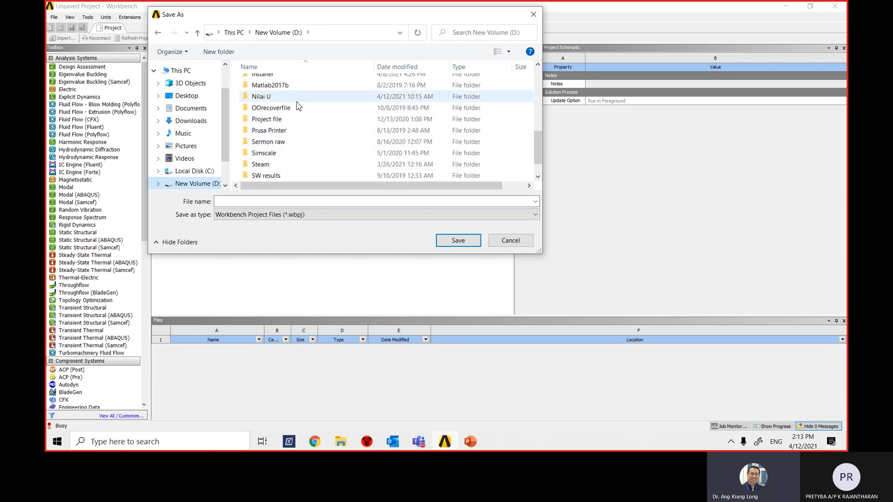
double_click(297, 103)
scroll(286, 144, "down", 3)
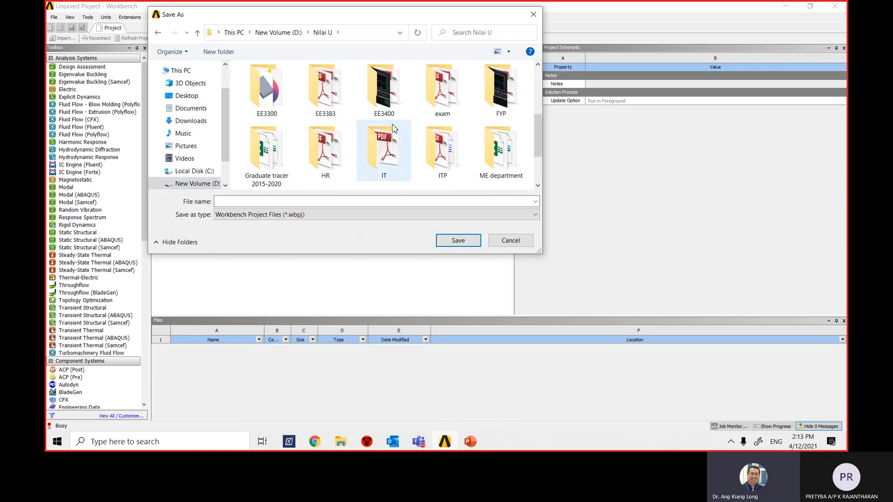
left_click(392, 108)
double_click(391, 108)
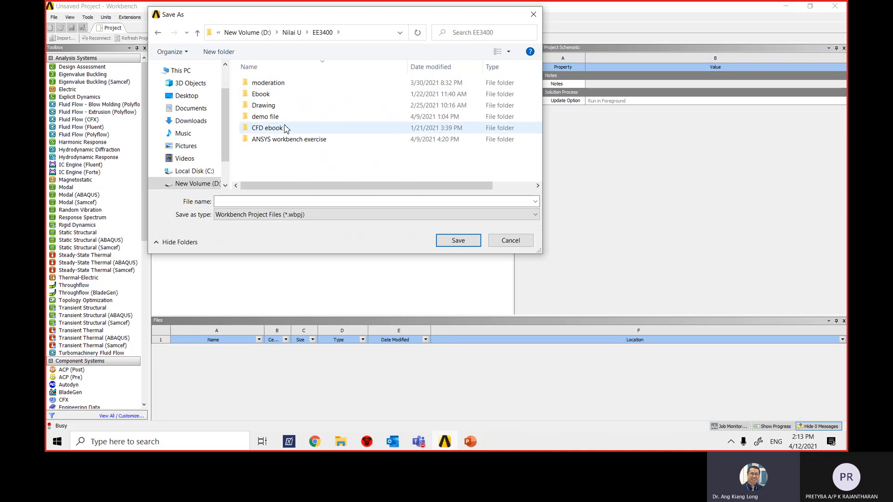
double_click(289, 140)
left_click(277, 201)
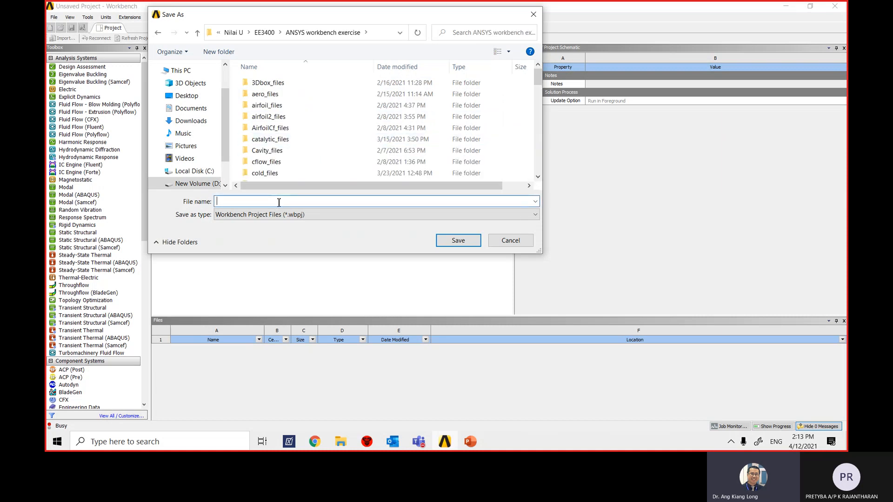
type("can")
left_click(458, 240)
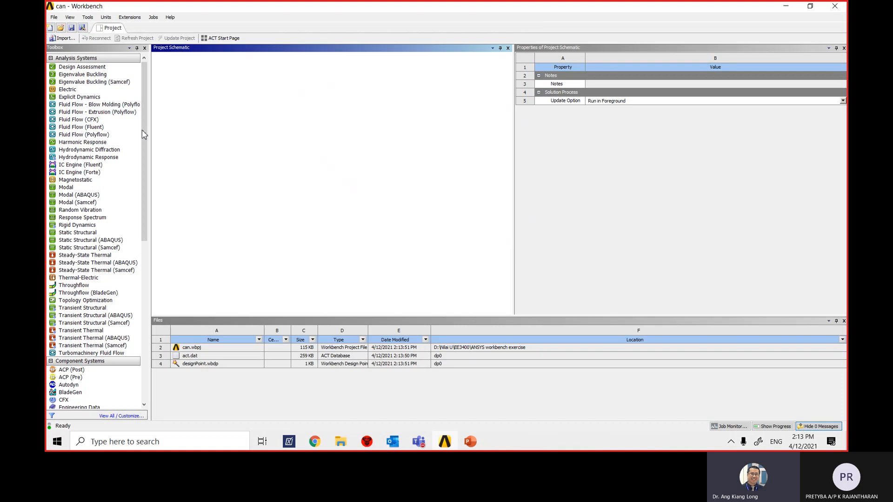
Add a Mesh component system named can to the project schematic and start a new DesignModeler geometry for it.
scroll(143, 163, "down", 4)
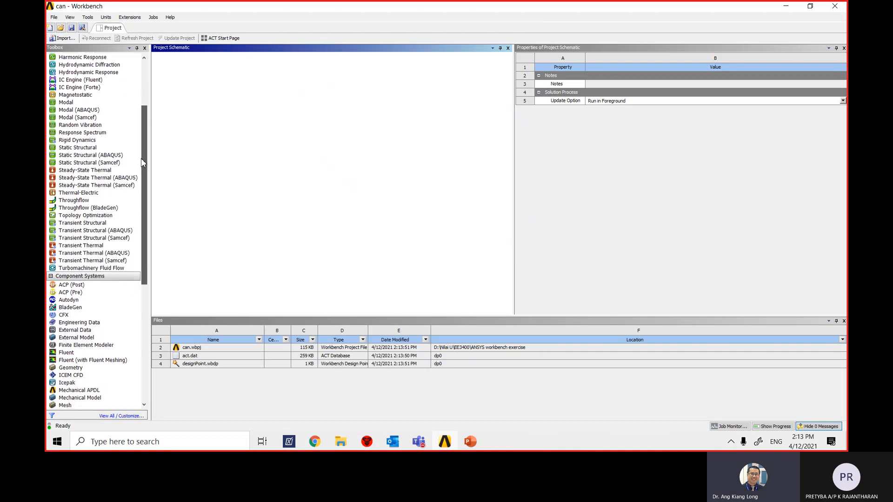
left_click_drag(143, 162, 142, 260)
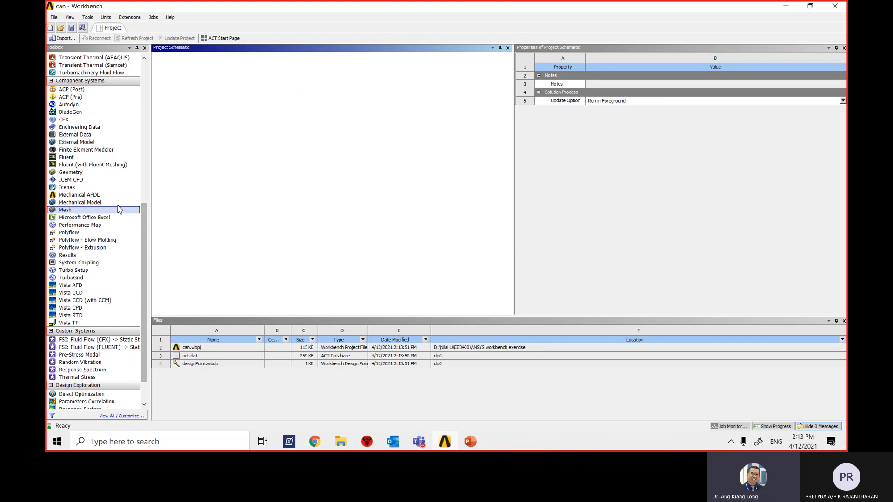
double_click(65, 211)
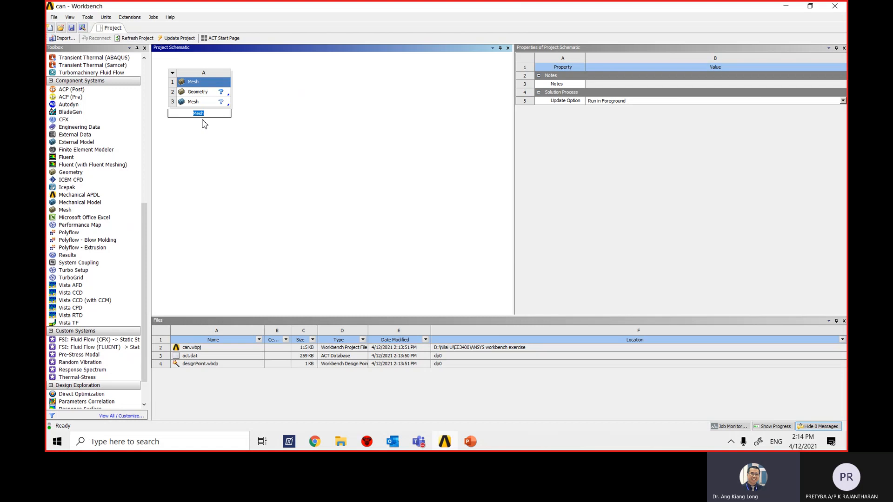
left_click_drag(211, 115, 178, 110)
type("can")
key("Return")
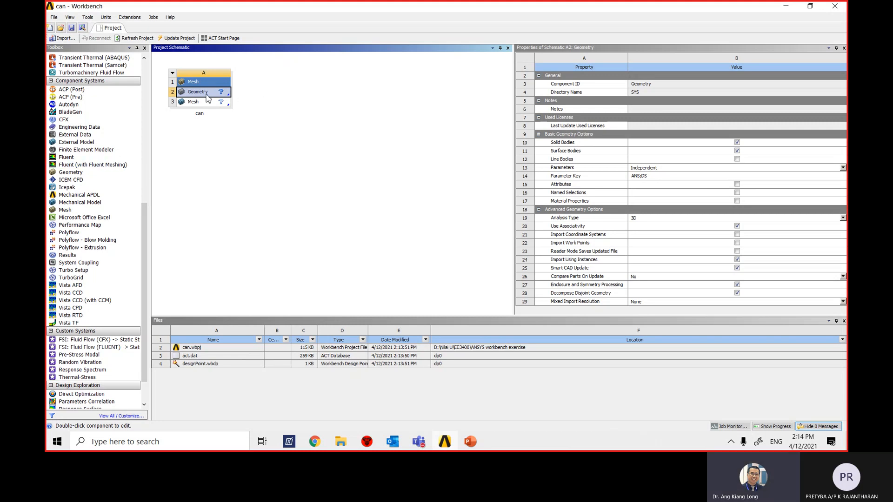
right_click(206, 93)
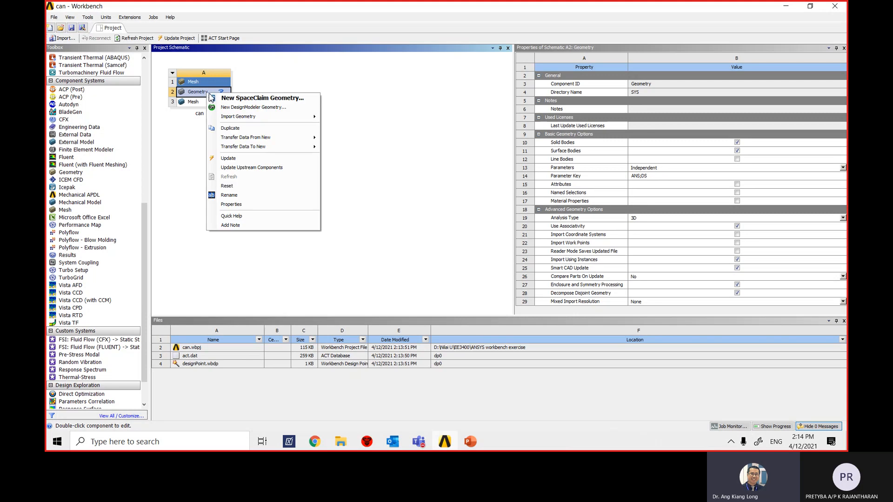
left_click(242, 107)
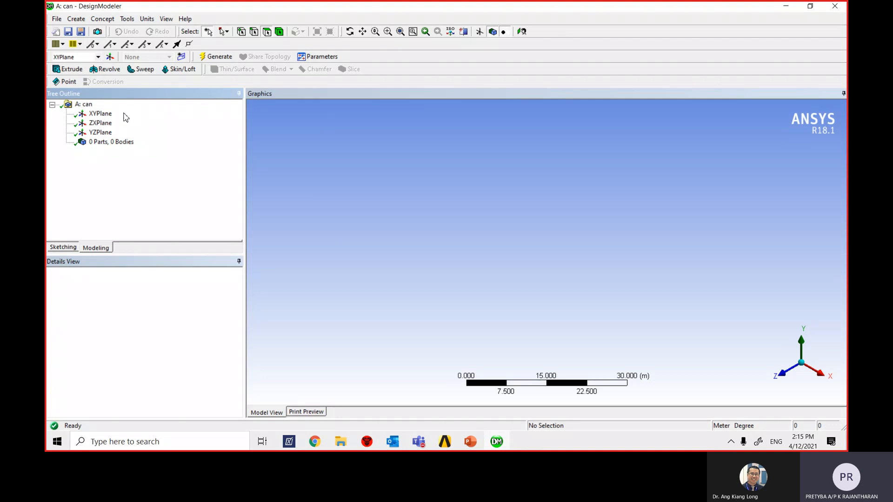
Import the external geometry file Combustor.x_t from the Combustor folder inside cancombustor_r180 in the demo file folder.
left_click(56, 19)
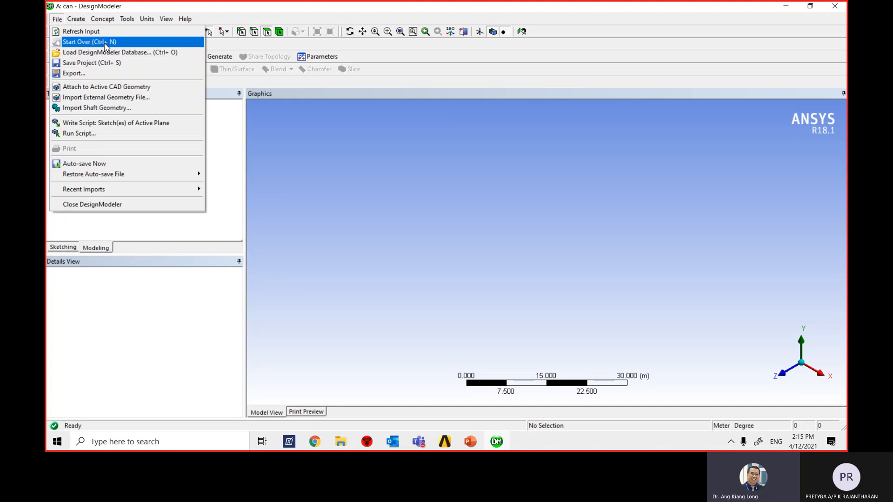
left_click(122, 99)
left_click(484, 132)
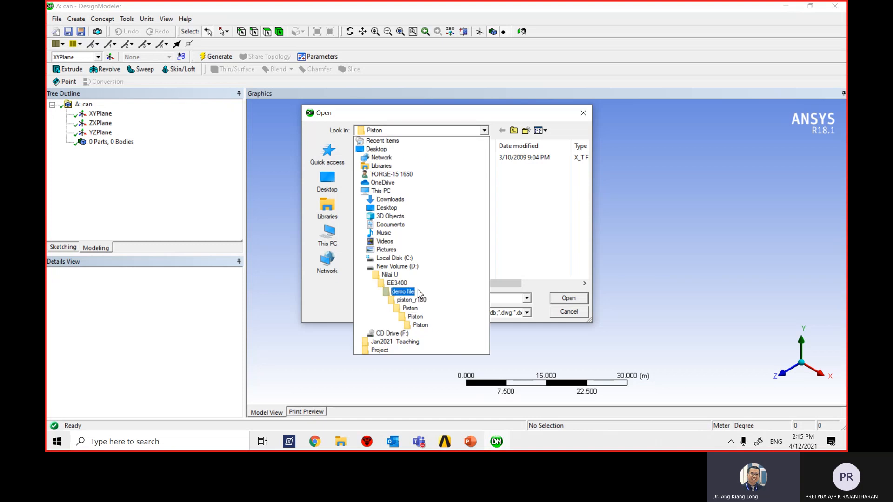
left_click(419, 294)
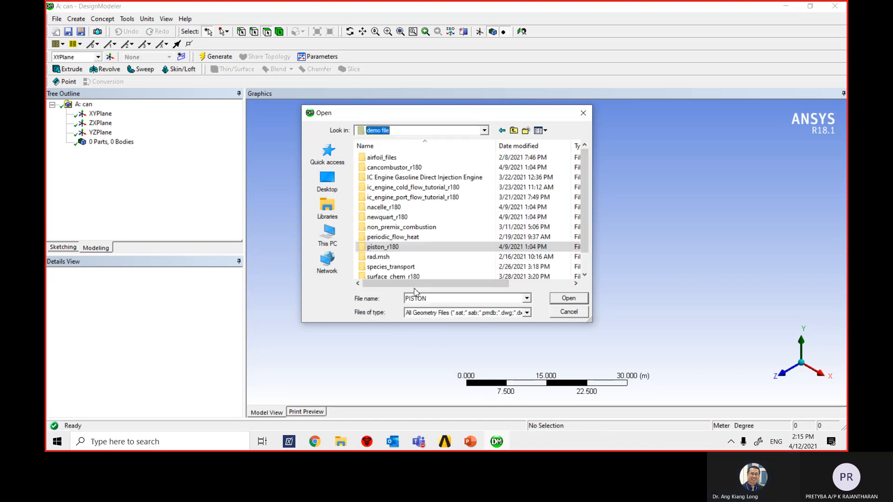
double_click(440, 169)
double_click(408, 159)
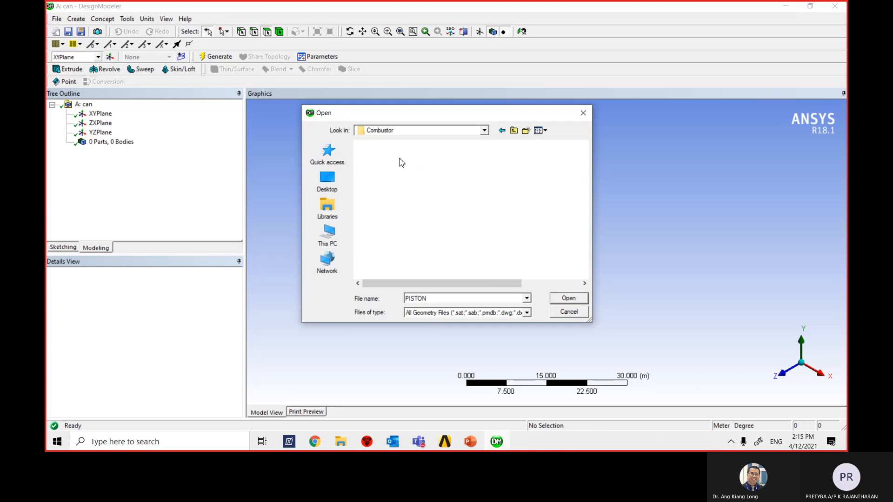
double_click(393, 159)
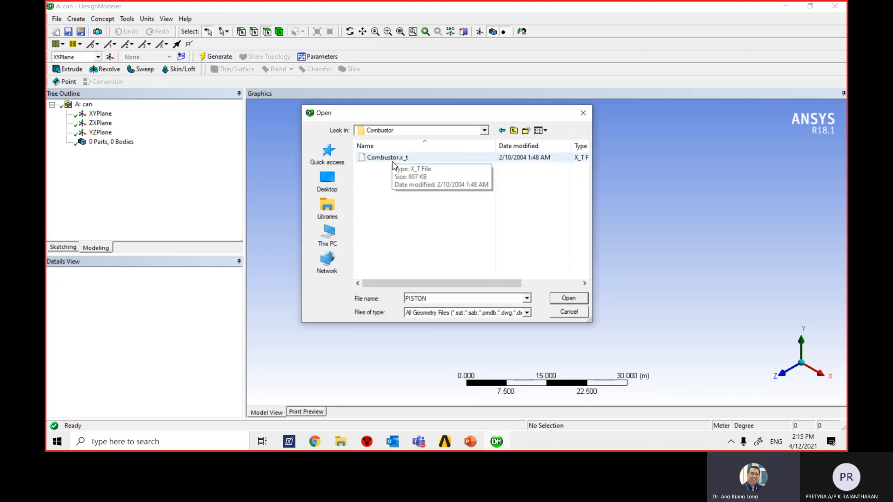
left_click(399, 159)
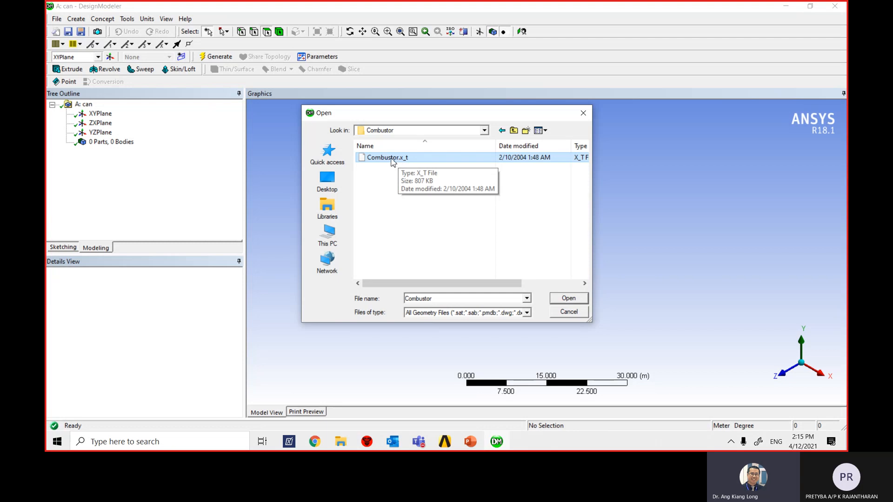
left_click(567, 299)
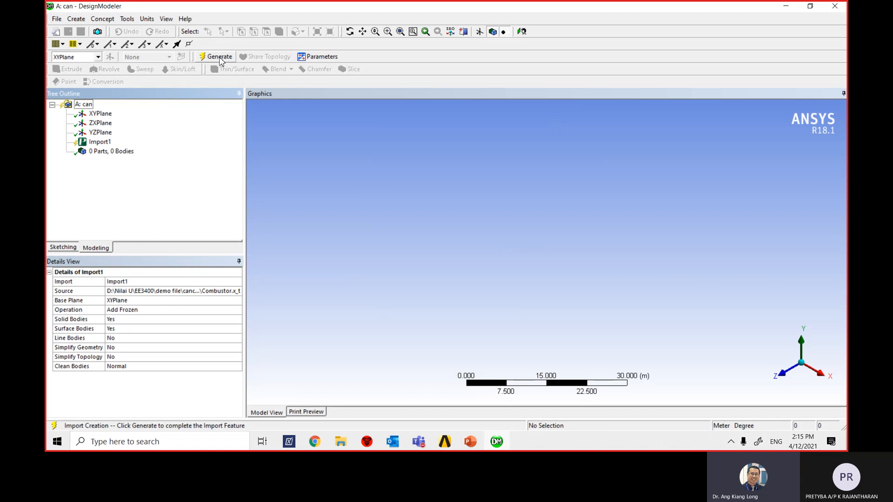
Generate the pending import feature to build the combustor geometry.
right_click(101, 145)
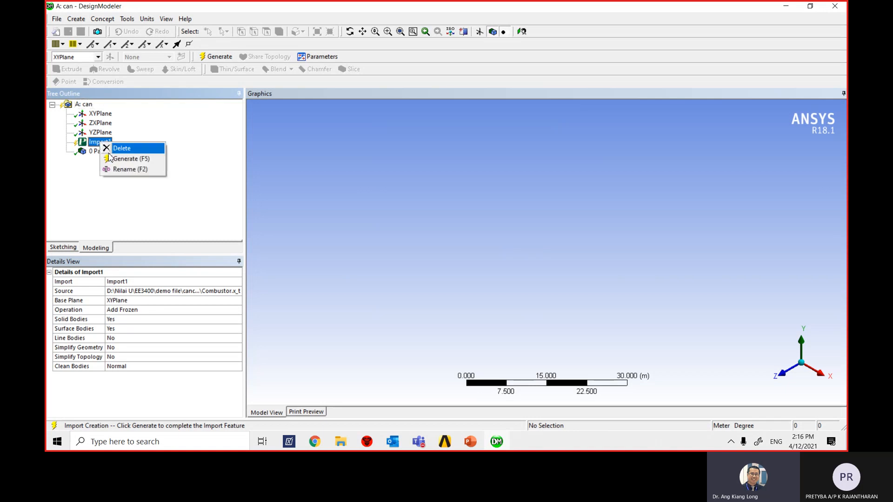
left_click(195, 121)
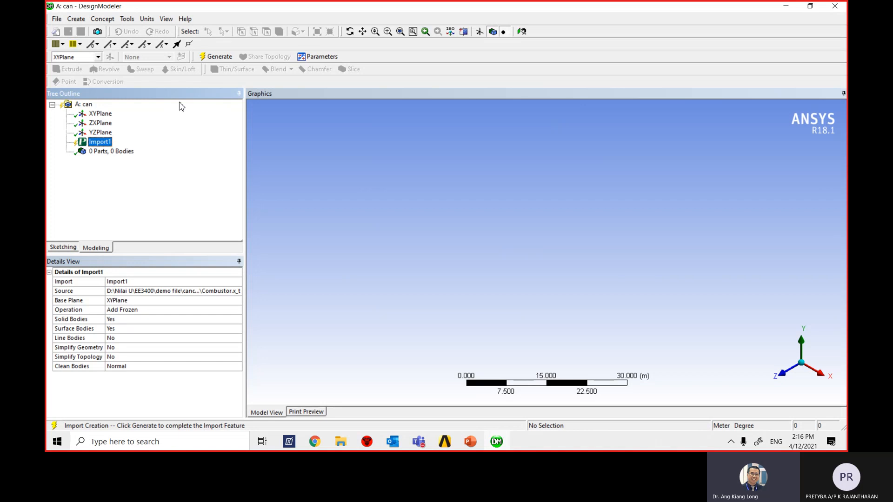
left_click(219, 57)
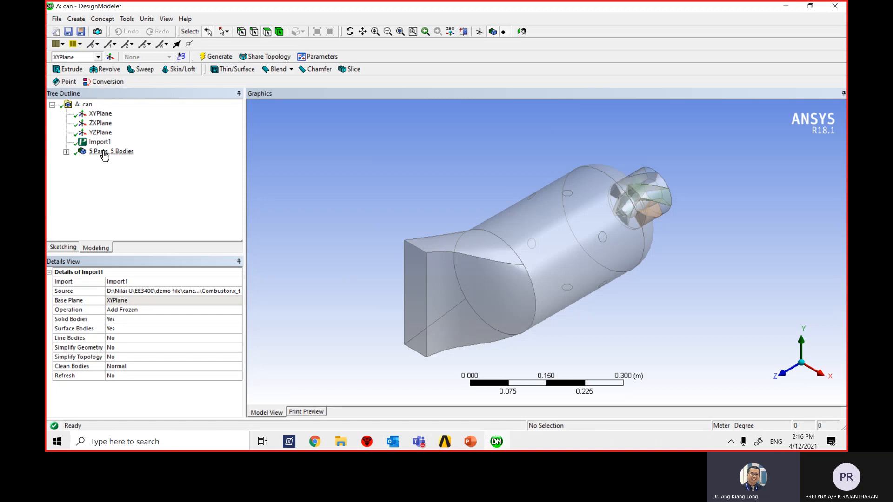
Expand the parts and bodies group and examine each solid body's location in the combustor model.
left_click(66, 152)
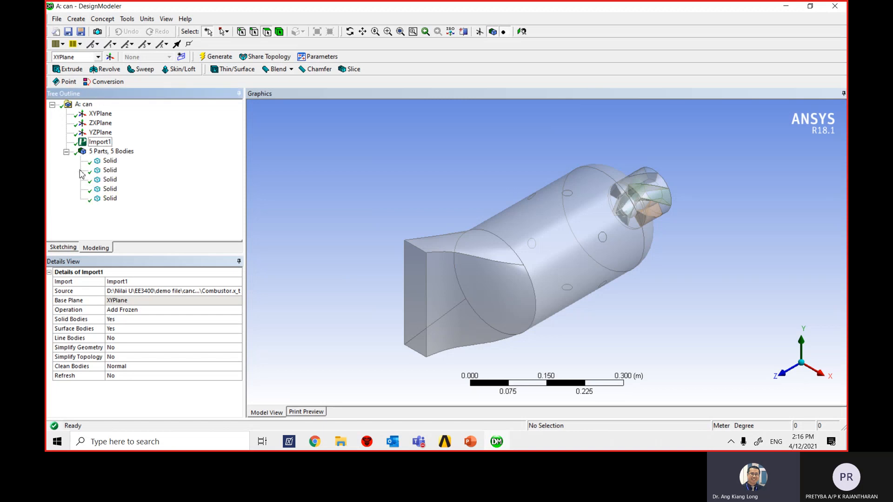
left_click(111, 161)
left_click(110, 171)
left_click(112, 180)
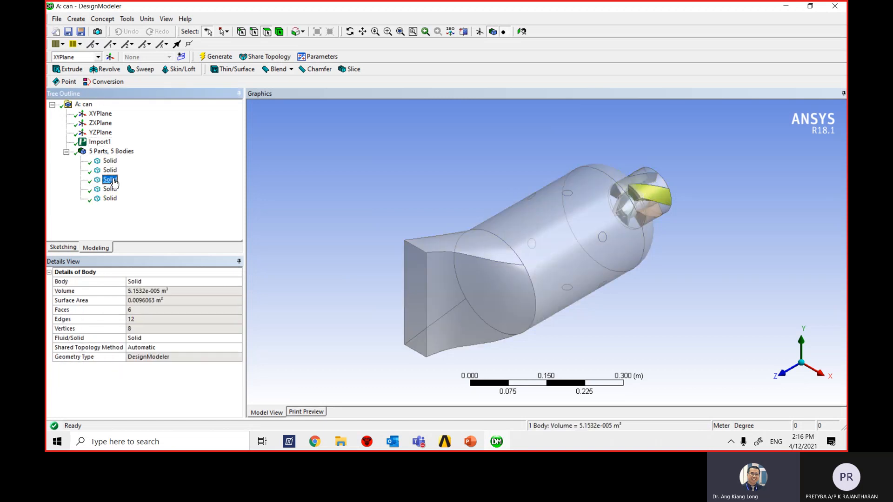
left_click(112, 189)
left_click(111, 199)
left_click(109, 162)
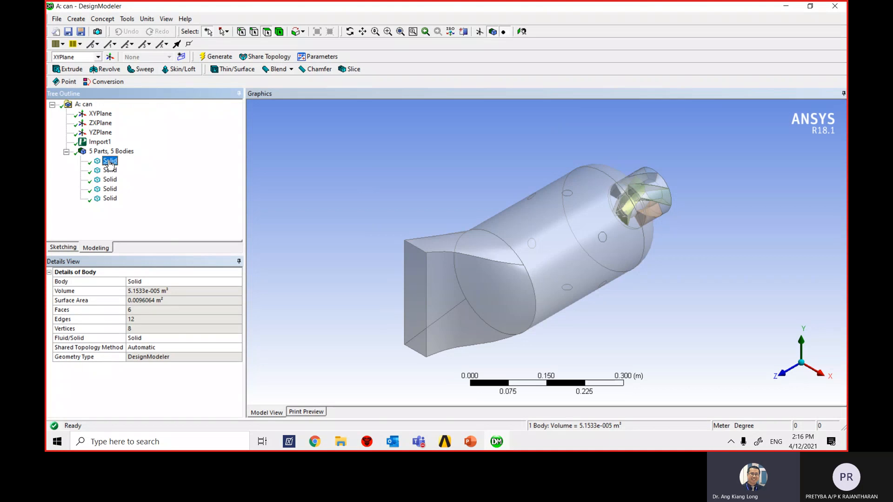
left_click(109, 171)
left_click(111, 180)
left_click(110, 189)
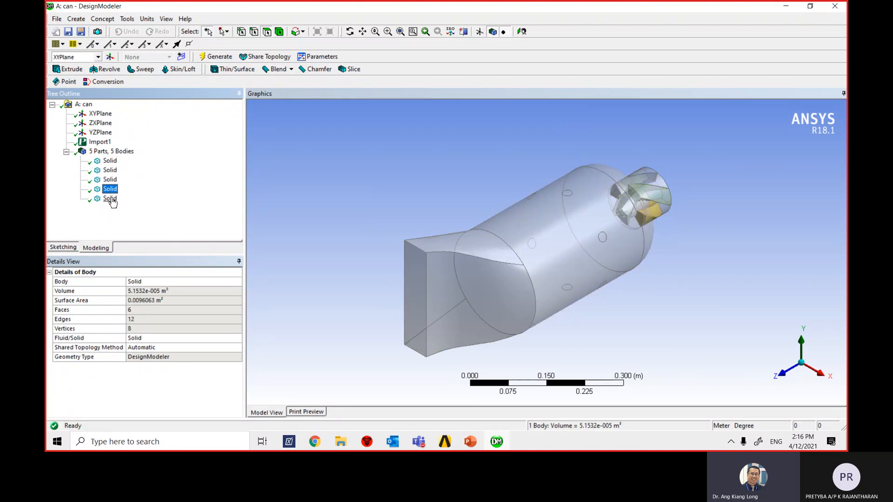
left_click(111, 199)
left_click(111, 162)
left_click(111, 170)
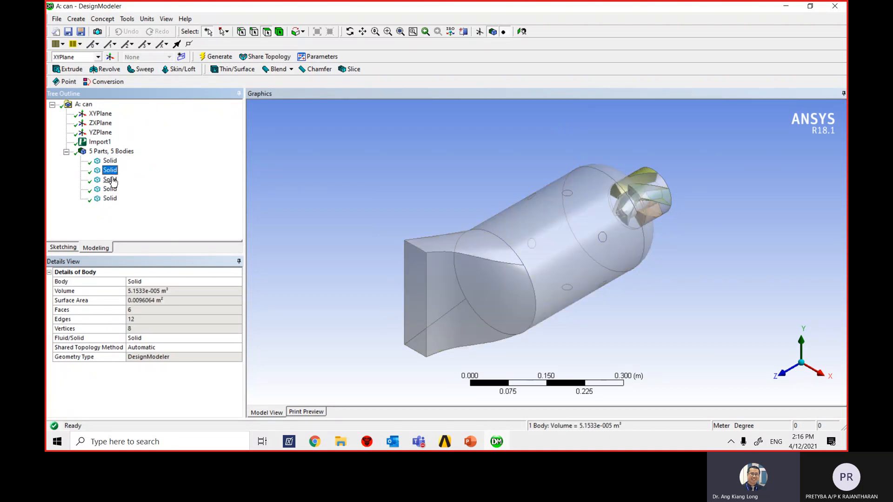
left_click(111, 180)
left_click(111, 189)
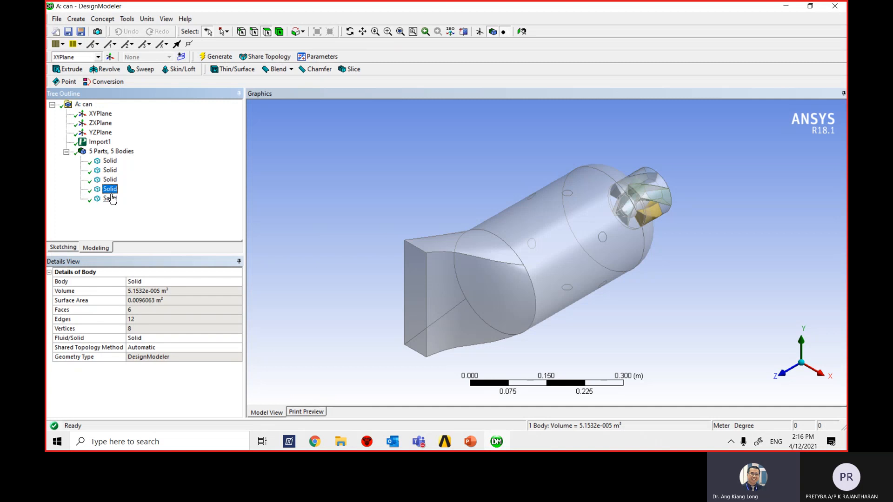
left_click(111, 199)
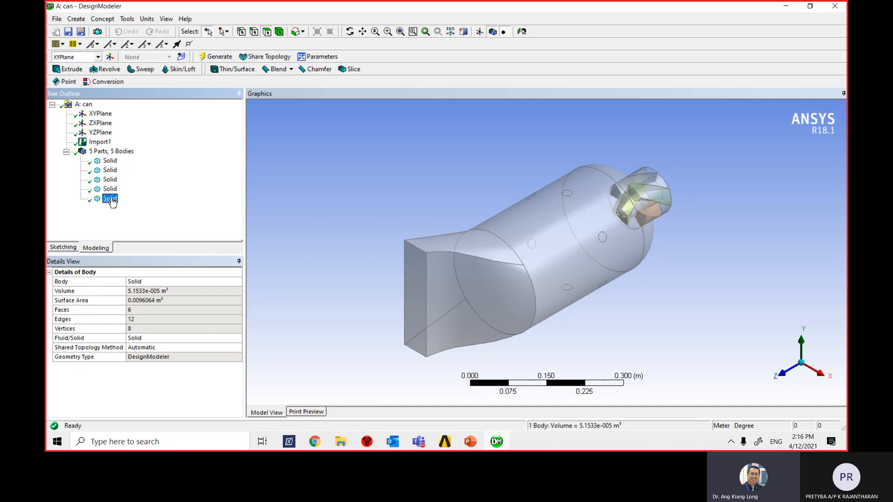
left_click(110, 162)
left_click(110, 170)
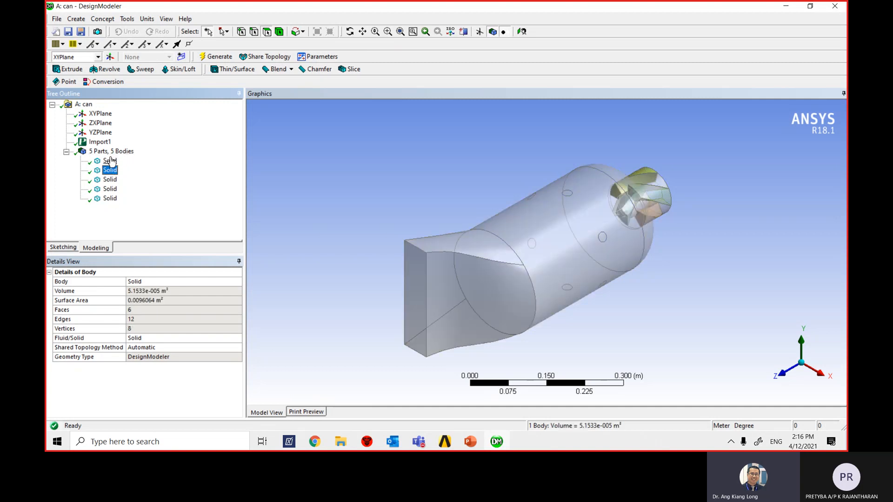
left_click(111, 160)
key("Up")
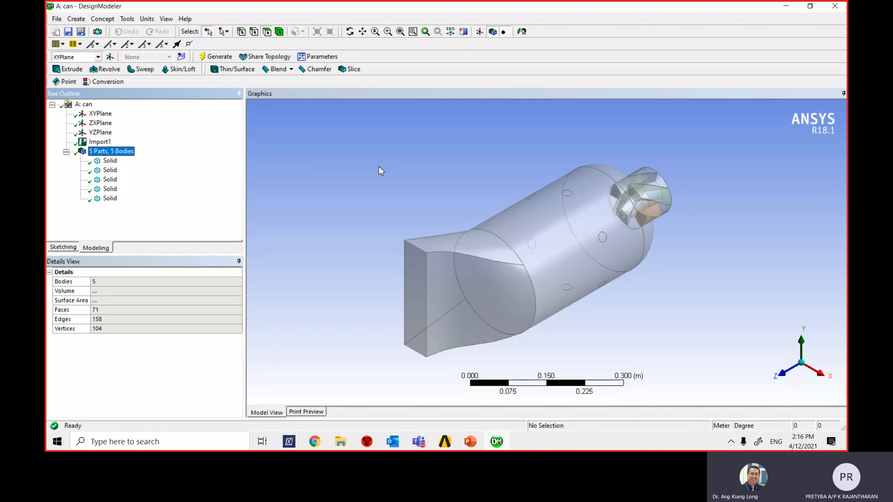
Set the selection filter to bodies for picking the combustor solids.
left_click(412, 161)
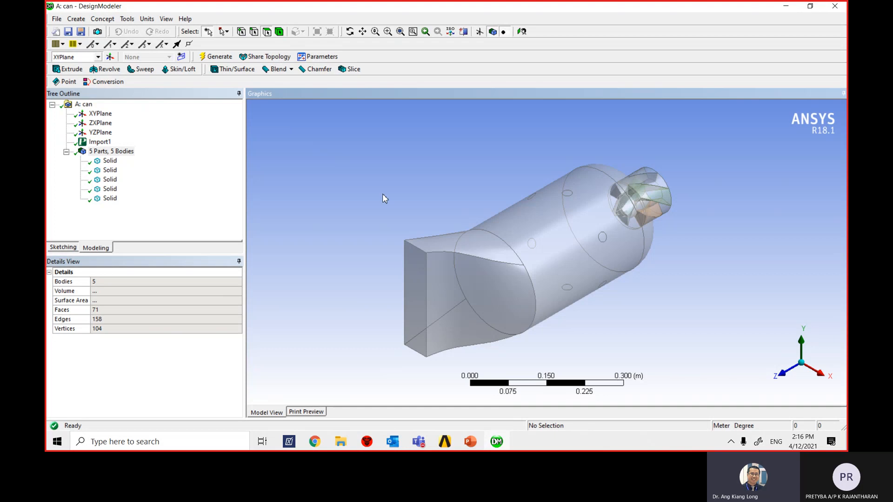
left_click(281, 32)
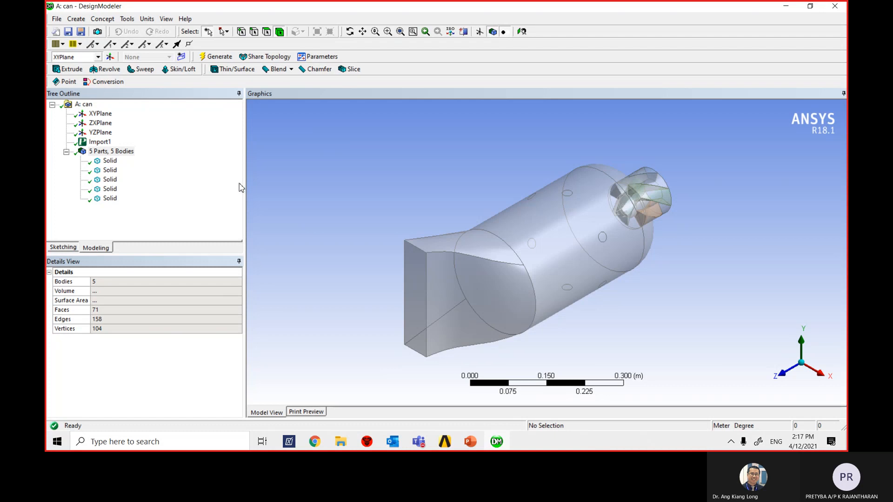
left_click(127, 153)
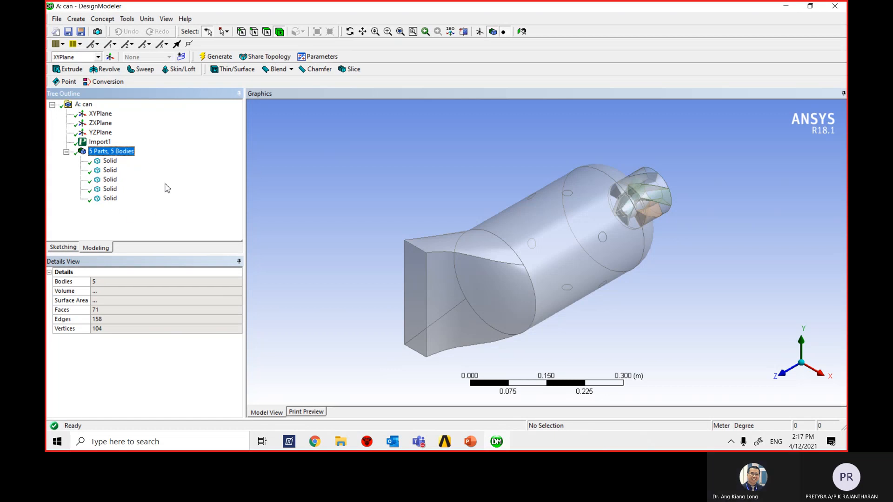
right_click(121, 153)
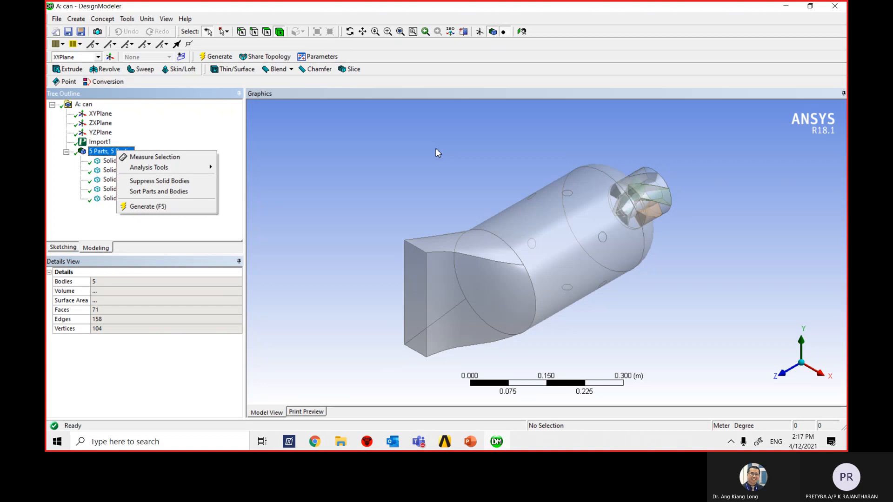
left_click(392, 155)
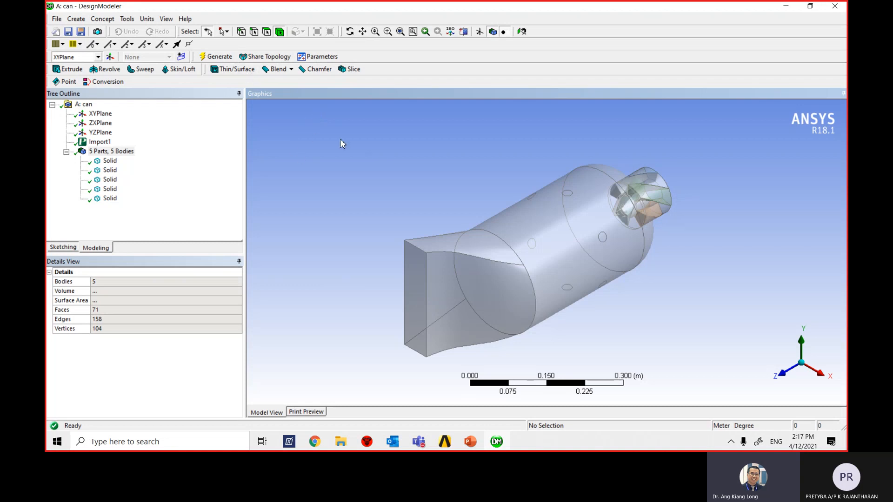
Switch the selection mode from single to box selection.
left_click(228, 32)
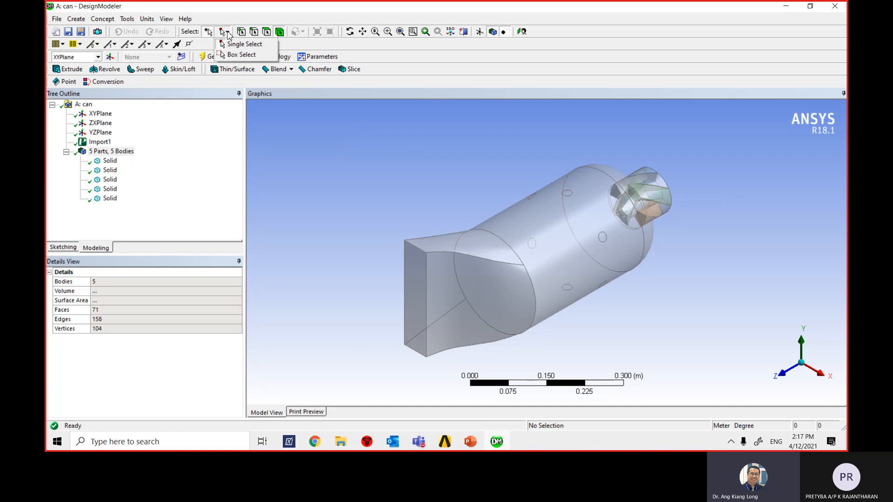
left_click(241, 56)
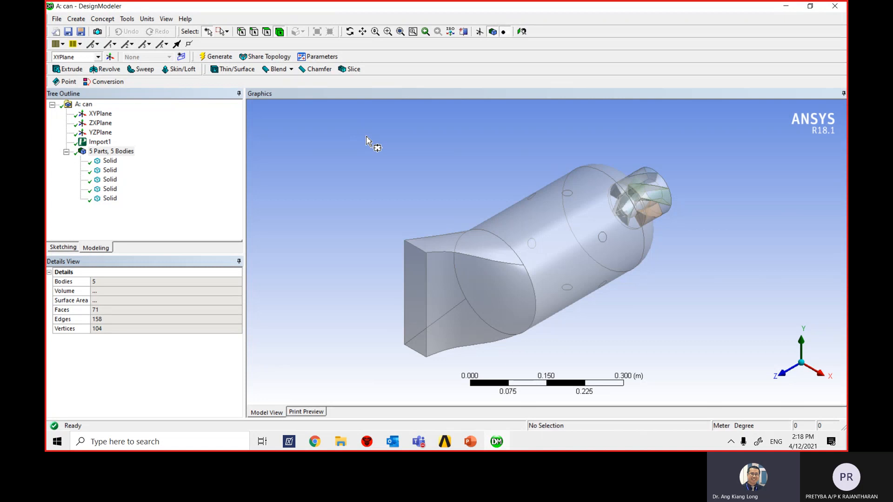
Try box-selecting the combustor bodies from opposite corners, clearing the selection after each attempt.
left_click_drag(366, 136, 701, 369)
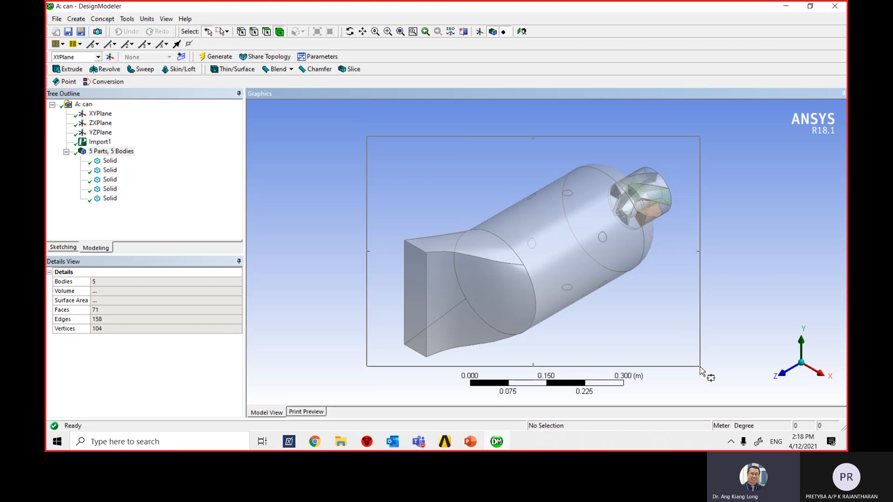
left_click_drag(702, 369, 701, 370)
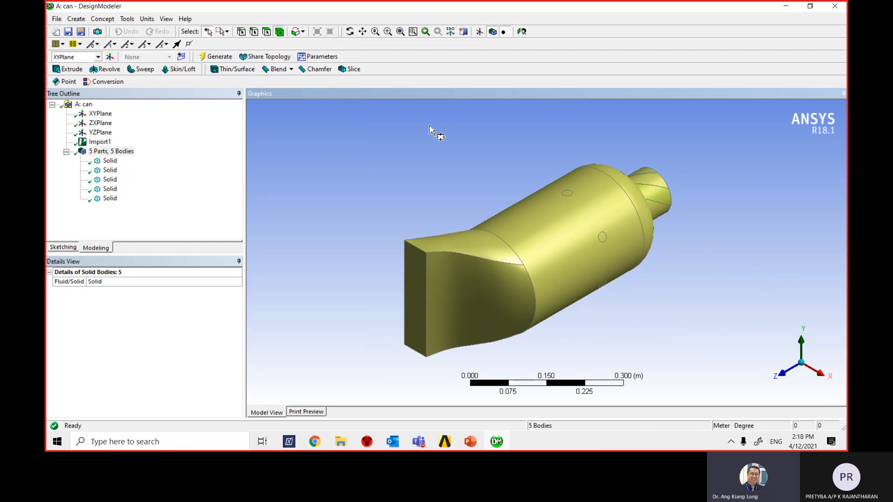
left_click(744, 279)
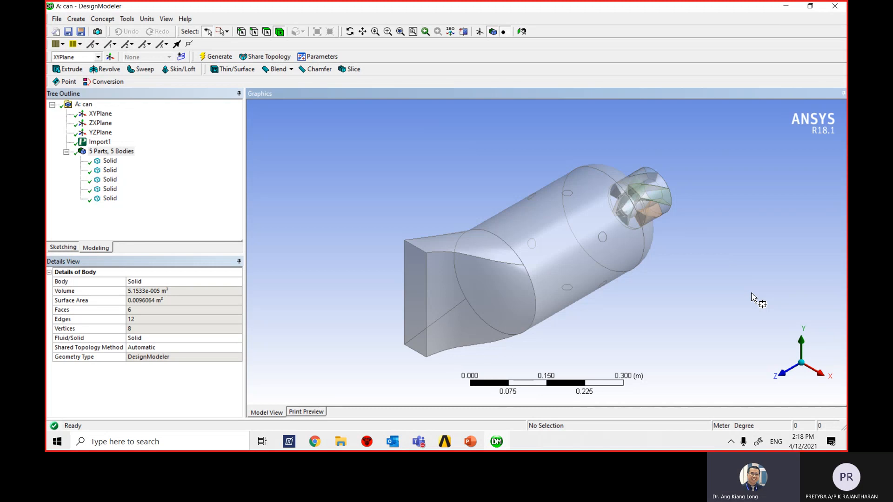
left_click_drag(751, 293, 521, 131)
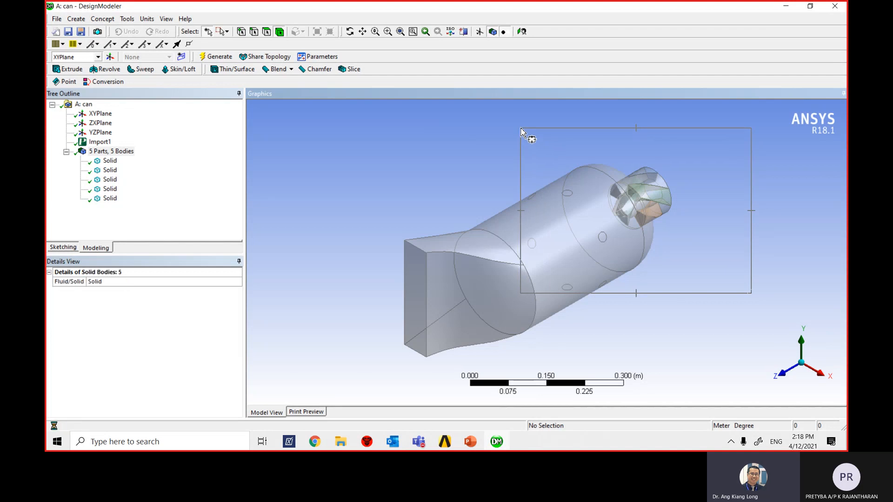
left_click(738, 306)
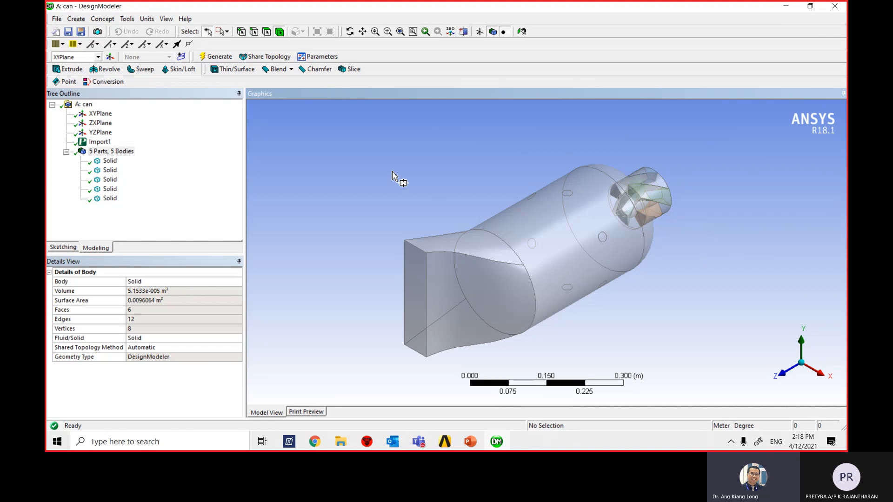
Box-select all five combustor bodies, form them into one new part, and check the part's contents.
left_click_drag(343, 118, 717, 375)
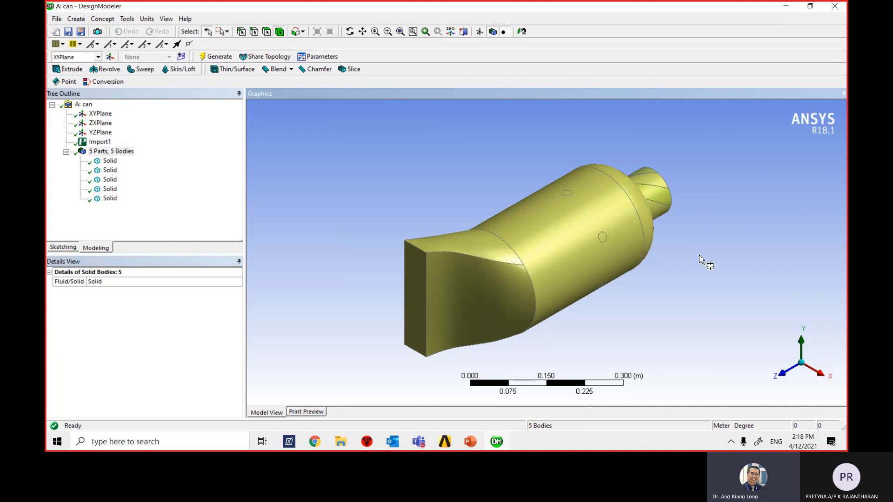
right_click(425, 134)
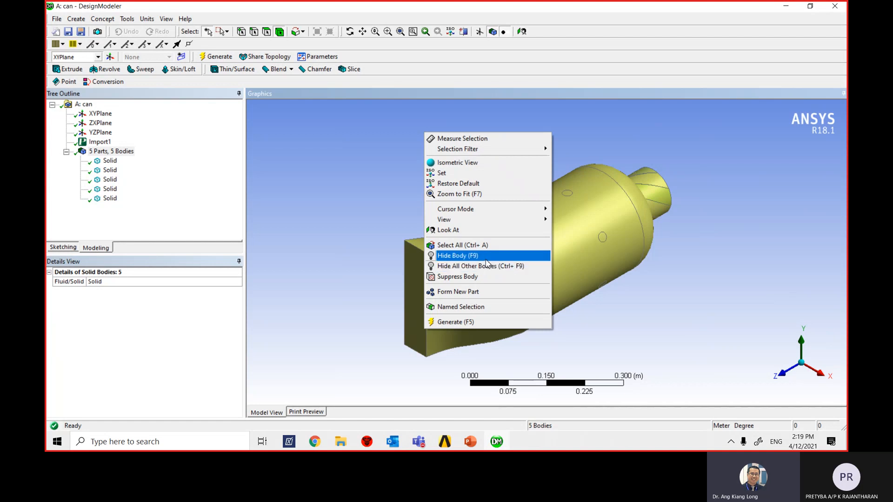
left_click(485, 291)
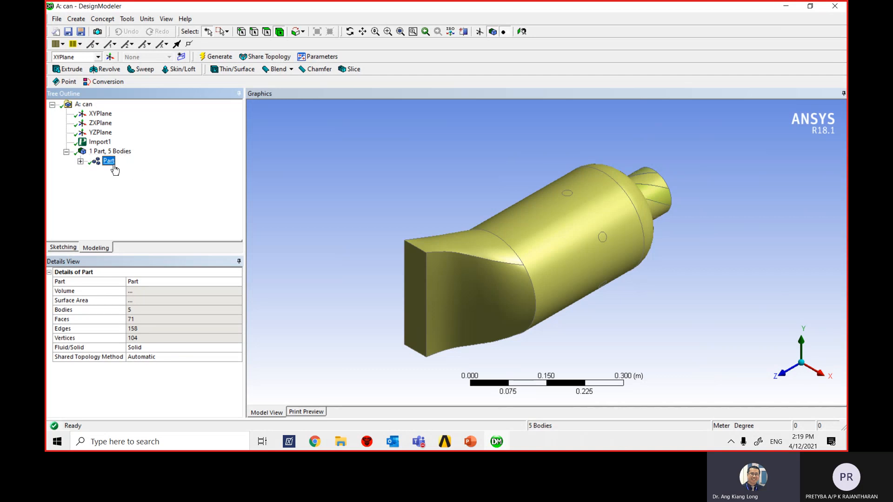
left_click(81, 162)
left_click(80, 162)
left_click(191, 171)
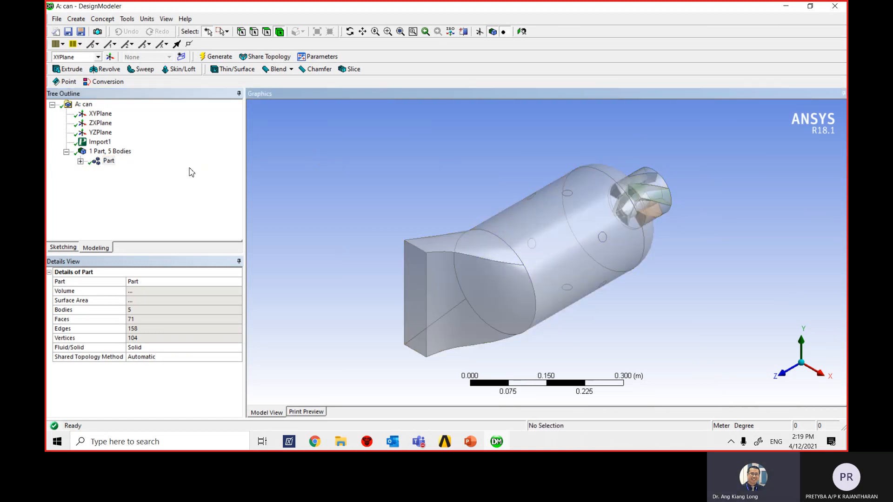
Save the project, and open the can system's Mesh cell from Workbench for editing in Meshing.
left_click(70, 34)
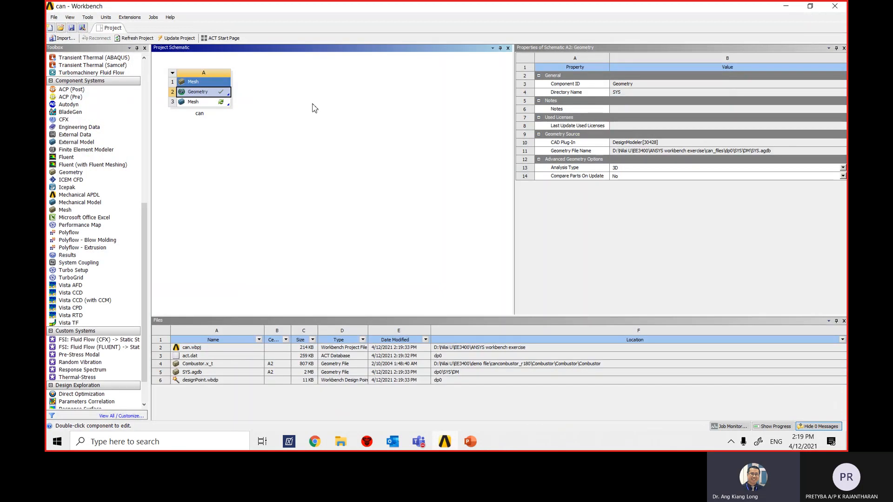
left_click(221, 106)
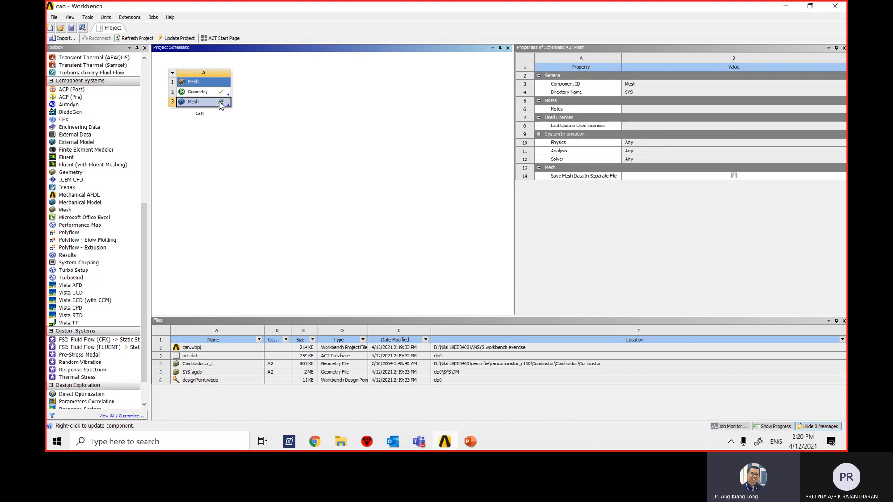
right_click(221, 106)
left_click(235, 107)
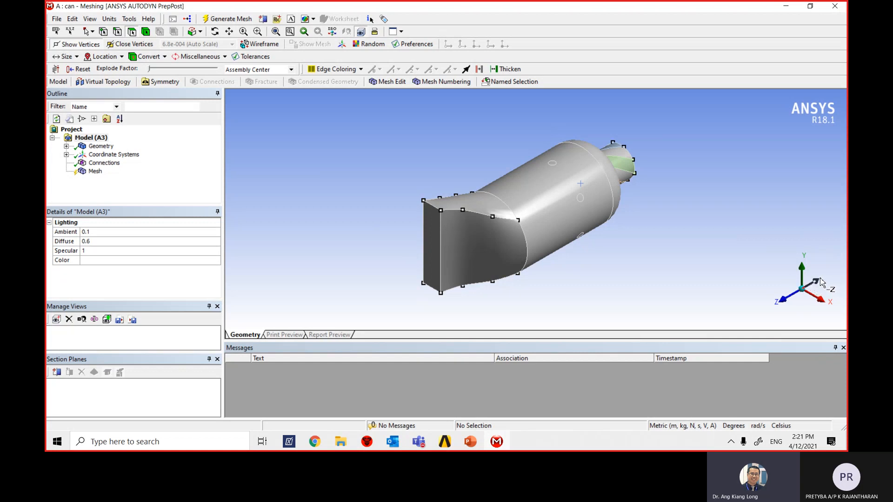
Examine the combustor model from several axis-aligned directions and in the isometric view.
left_click(821, 283)
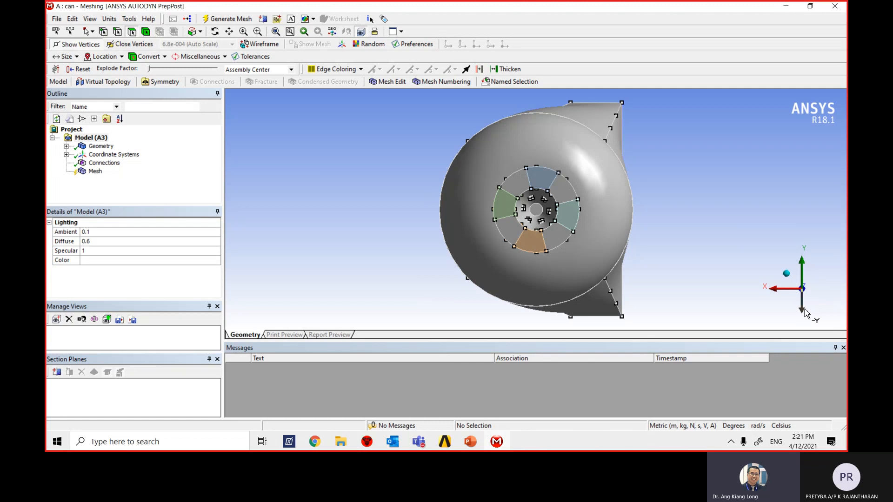
left_click(807, 311)
left_click(788, 292)
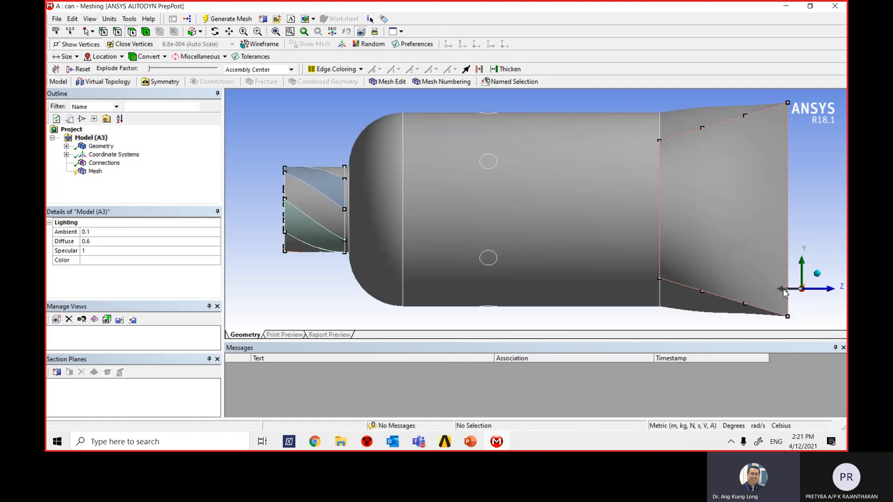
left_click(815, 289)
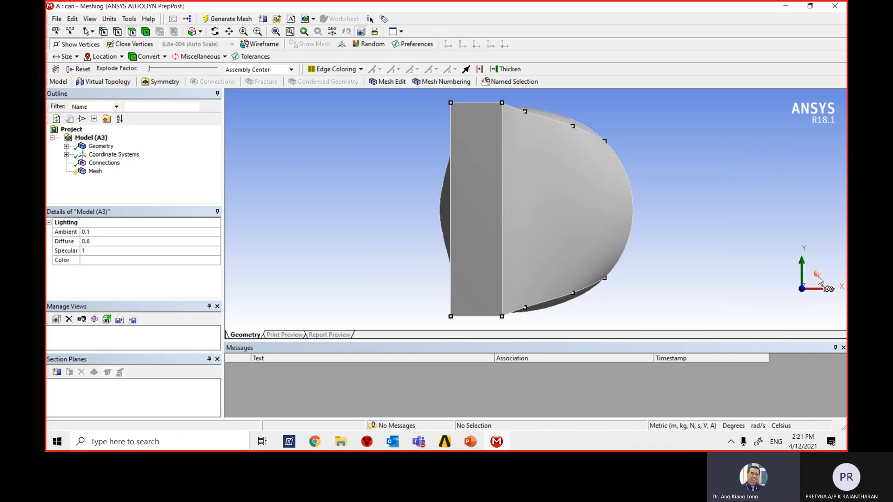
left_click(818, 278)
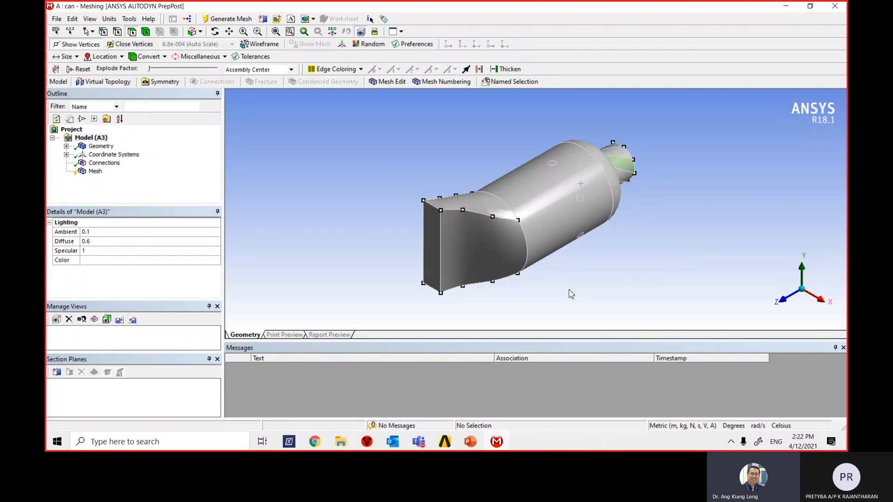
Set the selection filter to faces for picking on the combustor's swirler inlet end.
middle_click_drag(598, 279, 675, 236)
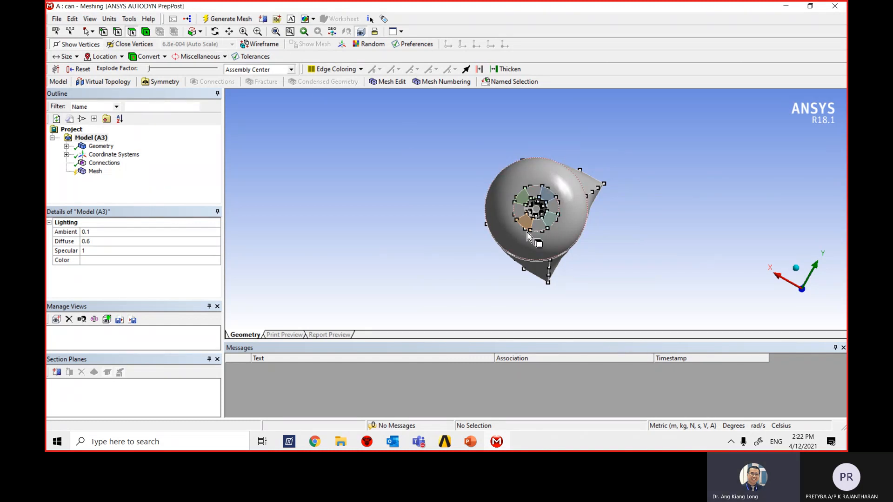
left_click(257, 32)
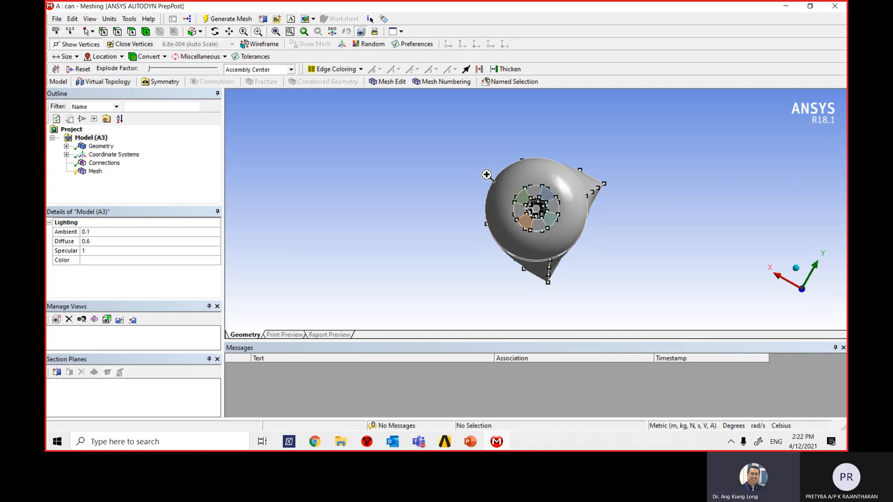
left_click_drag(488, 162, 583, 256)
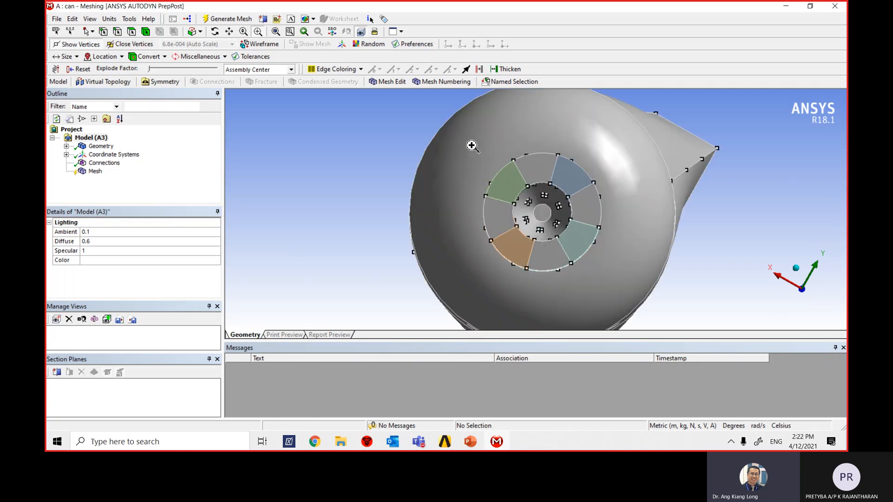
left_click_drag(468, 139, 624, 289)
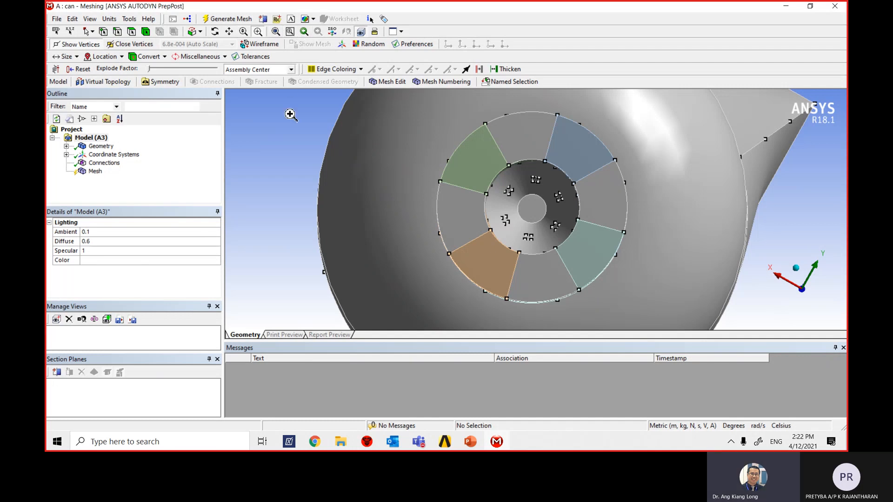
right_click(297, 156)
left_click(285, 151)
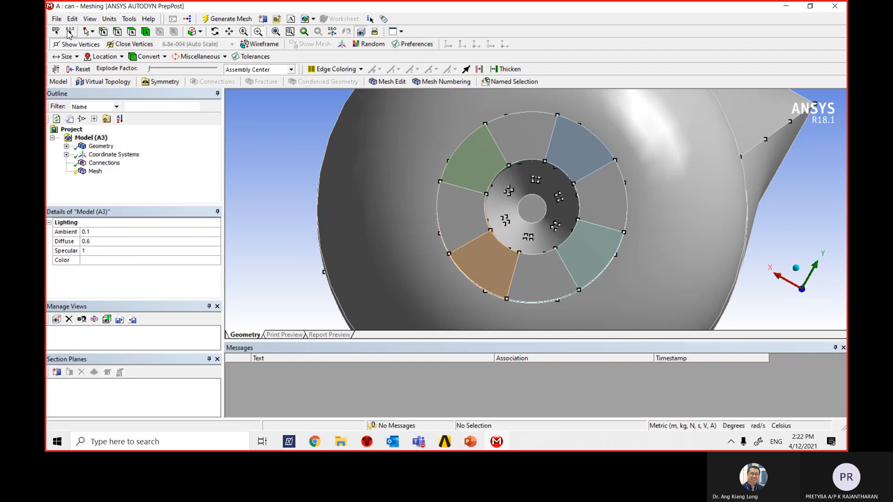
left_click(135, 38)
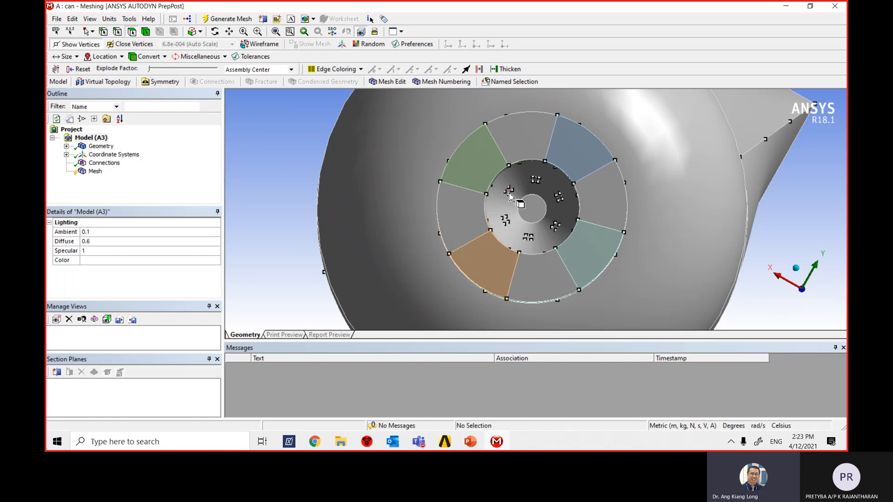
Select the six small square fuel injector faces arranged around the central cone of the swirler inlet end.
left_click(517, 195)
left_click(554, 198, "ctrl")
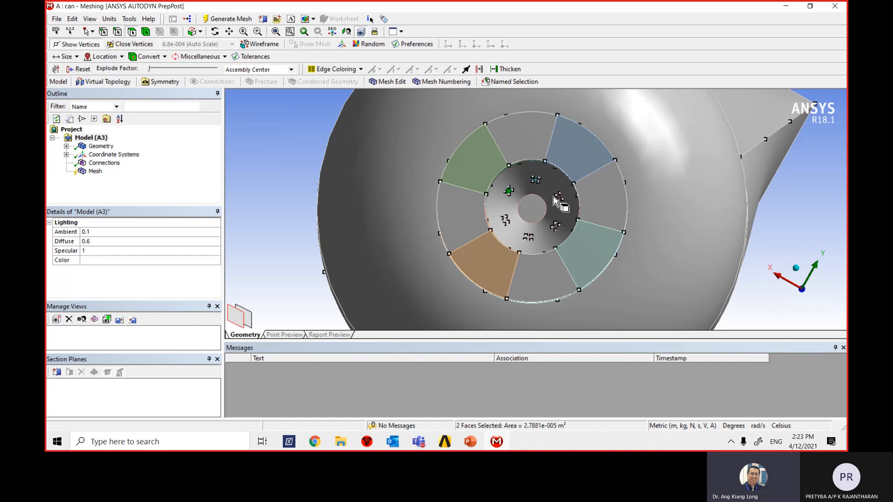
left_click(557, 198, "ctrl")
left_click(555, 226, "ctrl")
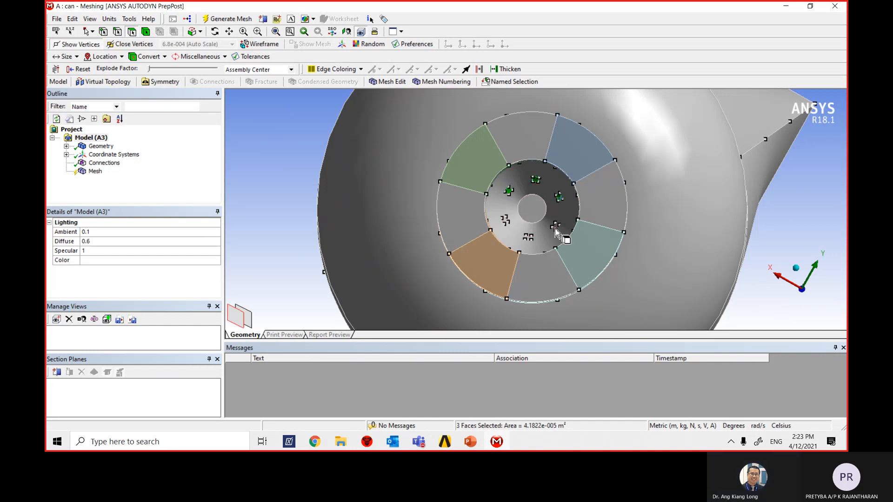
left_click(529, 238, "ctrl")
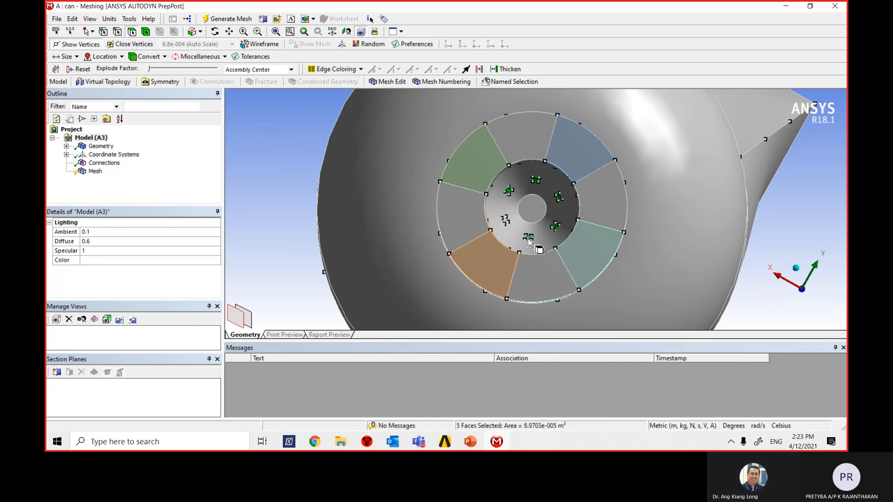
left_click(505, 220, "ctrl")
Examine the six selected fuel injector faces and the surrounding swirler sectors both close up and from farther out.
scroll(512, 205, "up", 4)
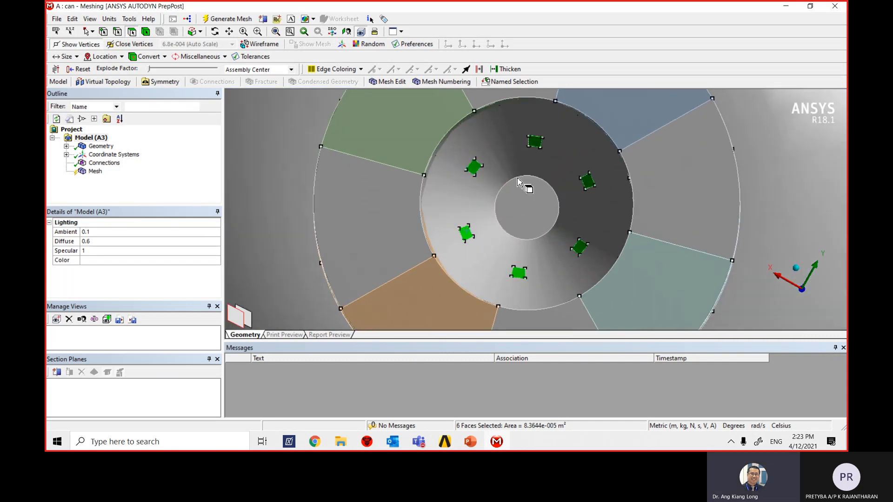
scroll(483, 164, "up", 1)
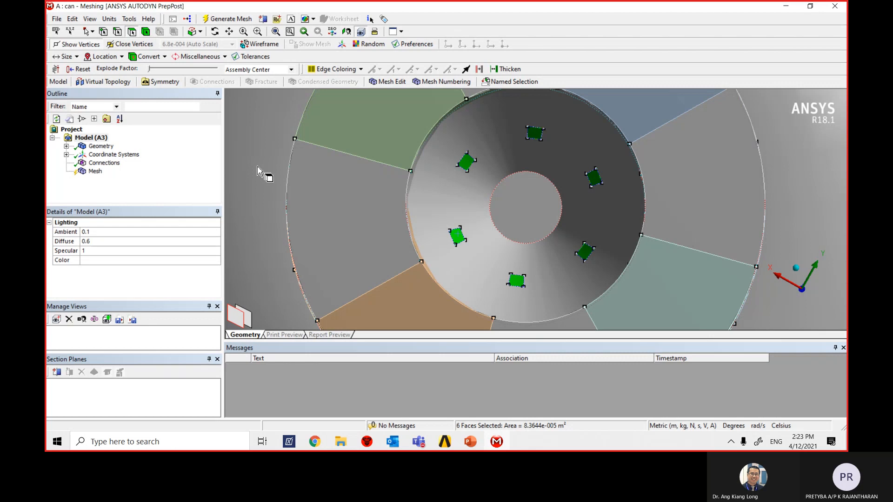
scroll(257, 171, "down", 8)
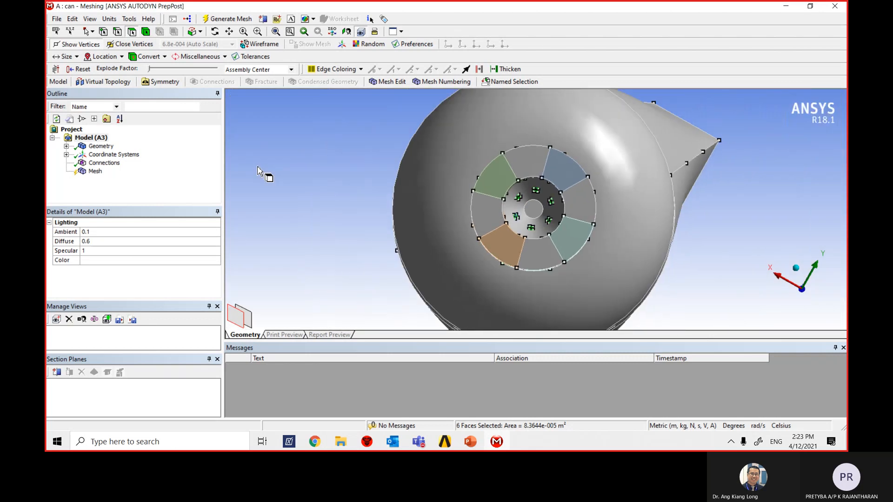
scroll(258, 172, "up", 8)
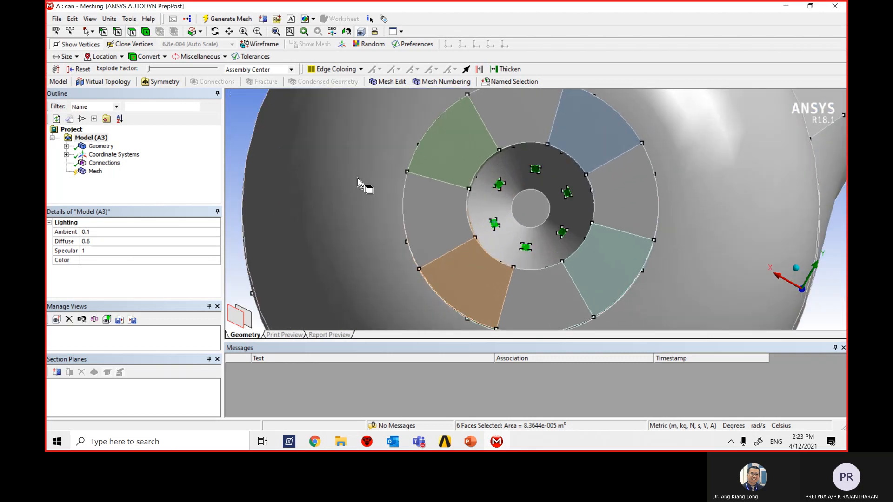
scroll(294, 172, "up", 2)
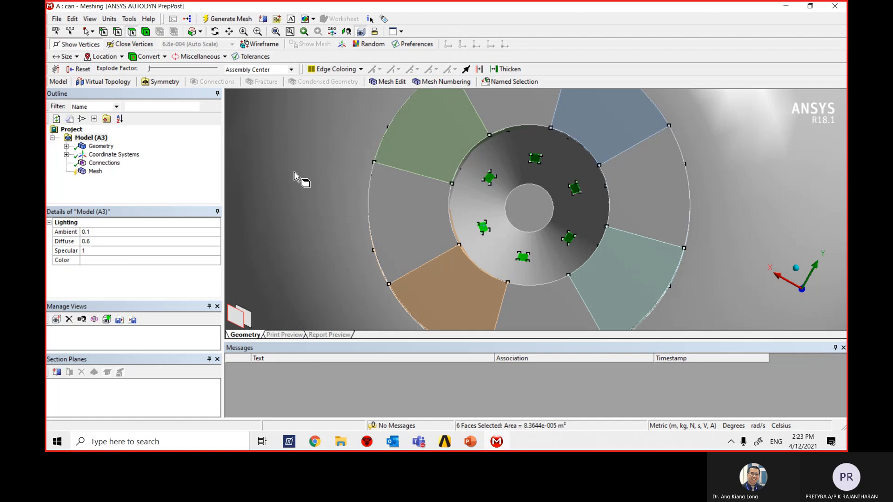
scroll(294, 173, "up", 2)
scroll(294, 172, "down", 4)
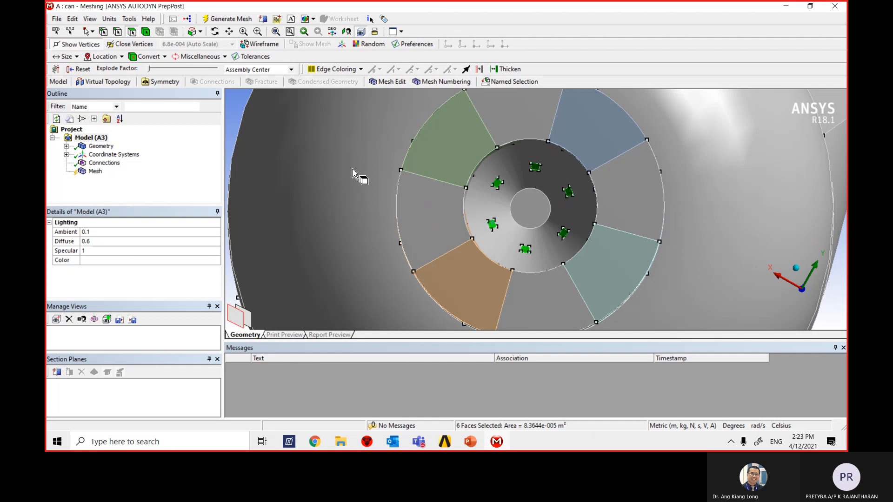
scroll(353, 171, "down", 2)
scroll(390, 183, "up", 1)
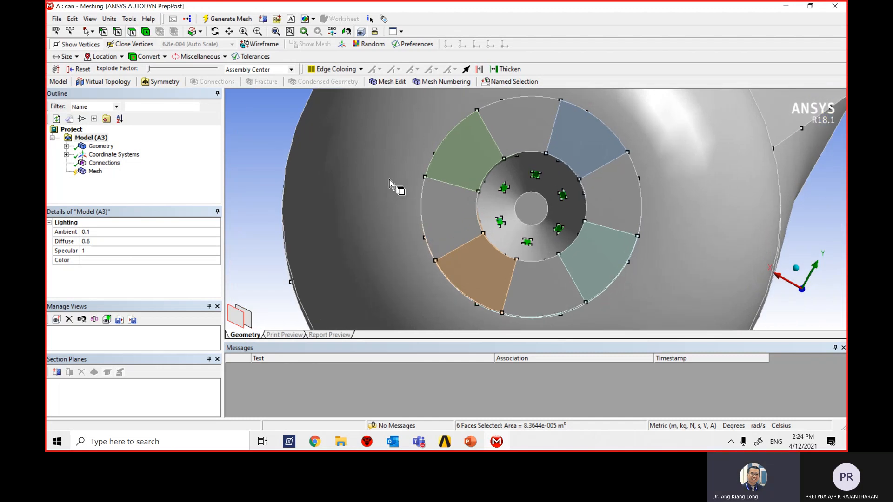
scroll(390, 183, "up", 1)
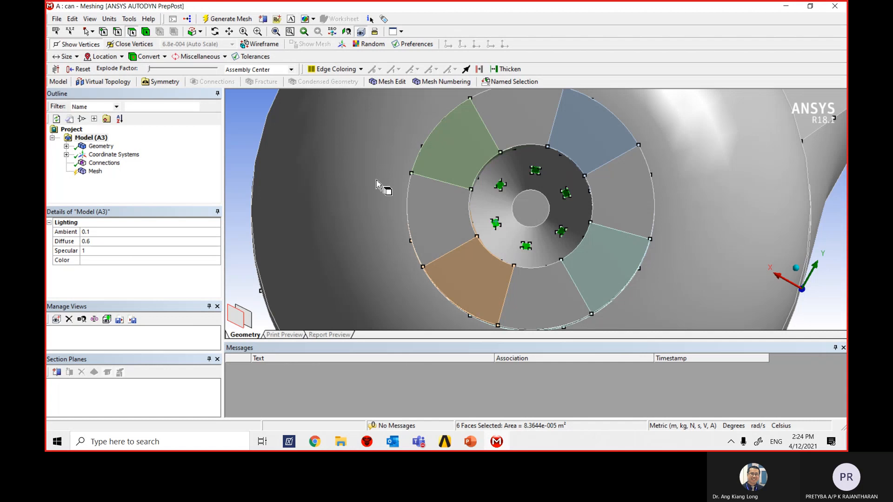
scroll(377, 184, "up", 2)
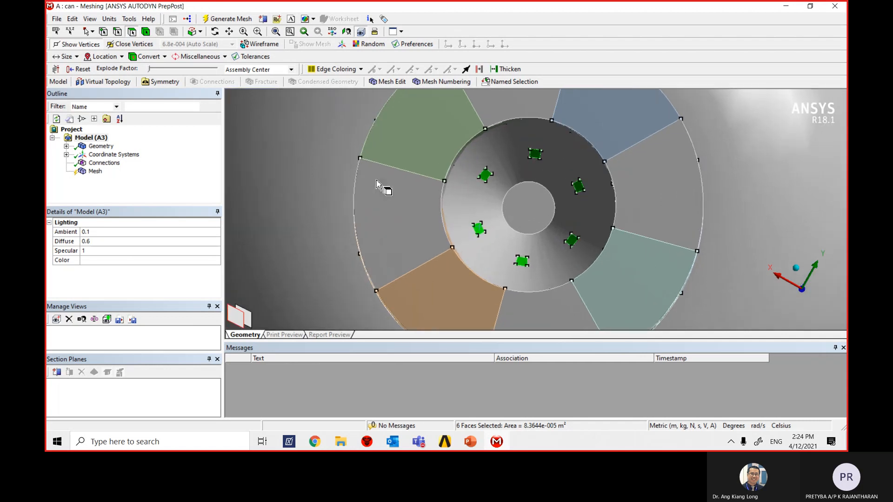
scroll(377, 184, "down", 2)
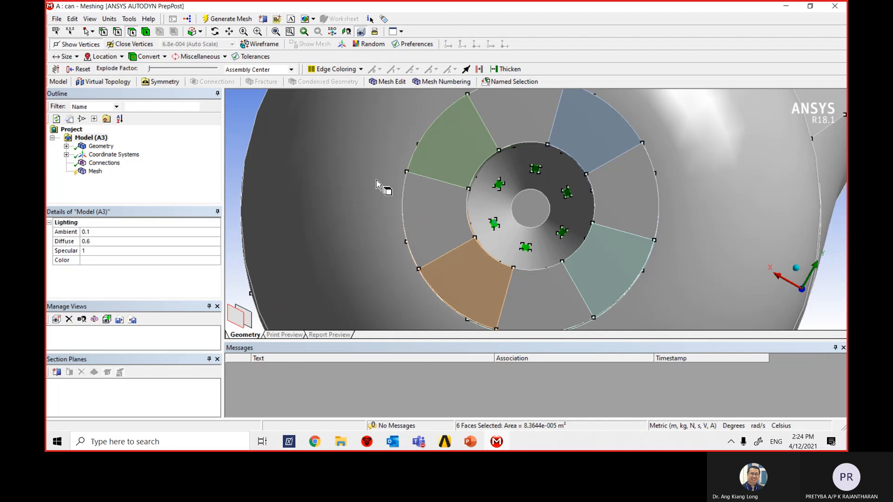
scroll(377, 184, "up", 3)
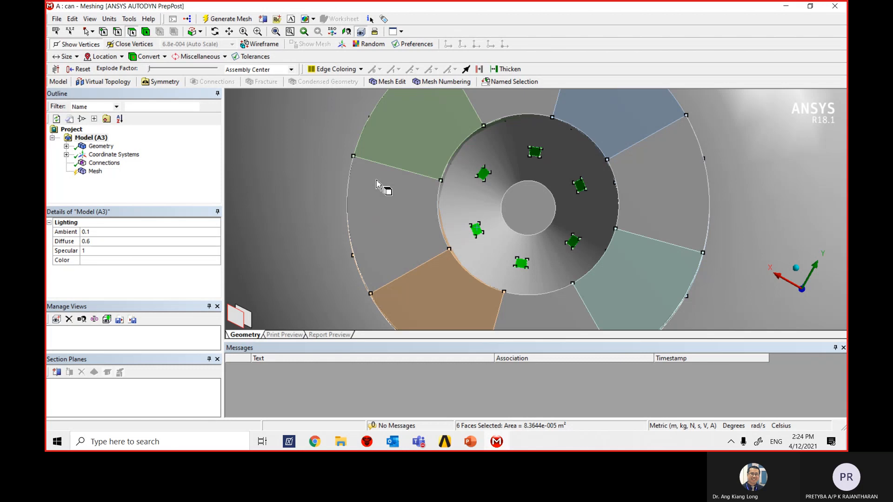
scroll(377, 184, "down", 2)
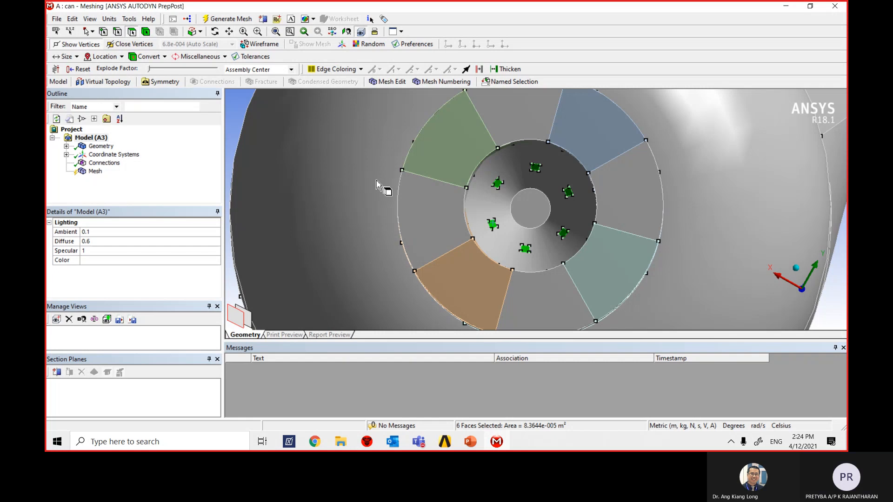
scroll(377, 181, "down", 5)
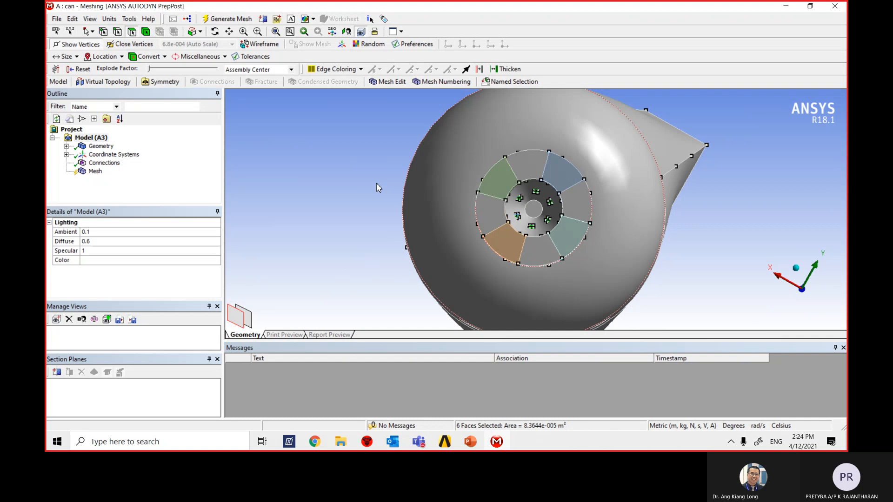
scroll(377, 184, "up", 5)
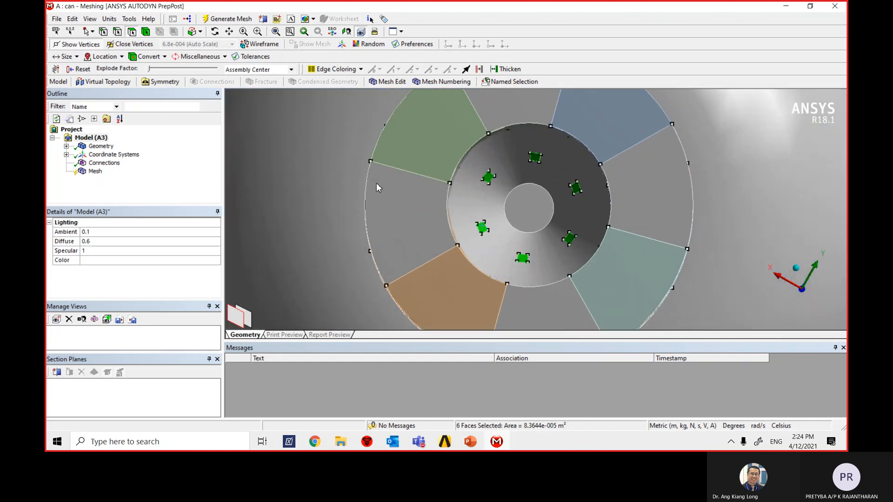
scroll(377, 184, "down", 4)
scroll(377, 184, "down", 1)
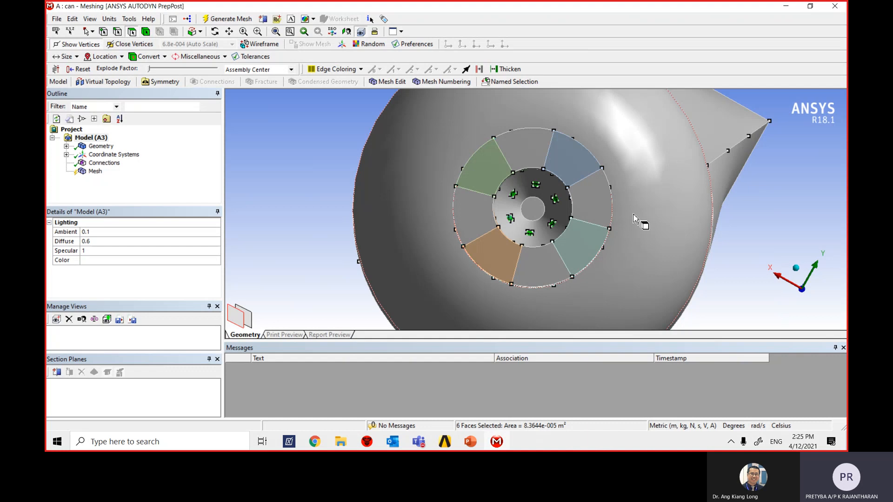
scroll(635, 220, "up", 8)
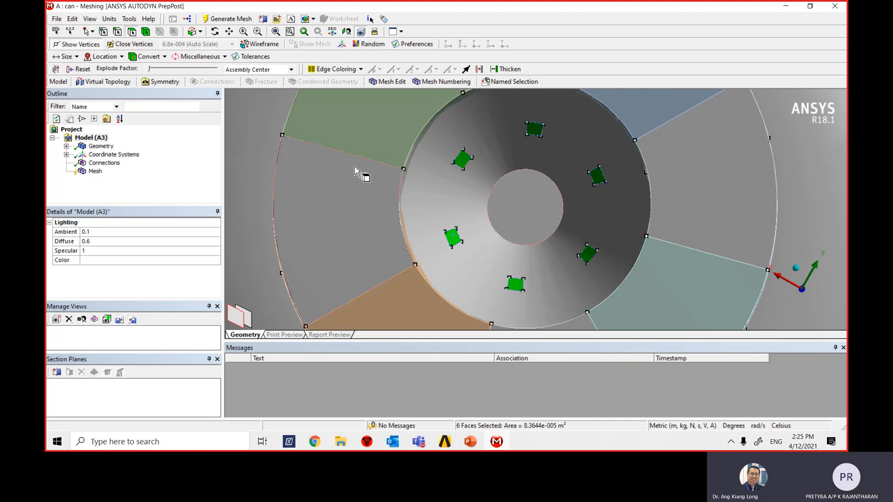
scroll(355, 167, "down", 5)
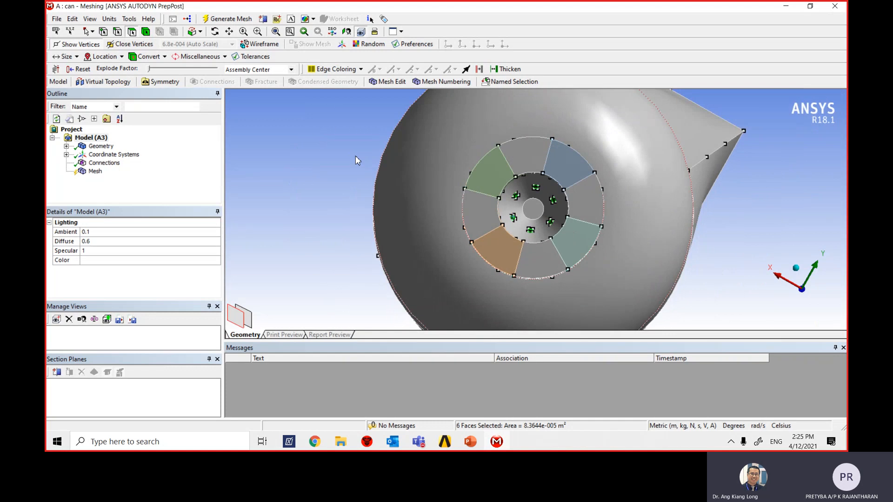
Create a named selection called fuel_inlet from the six selected injector faces, and show it in the model tree.
right_click(329, 158)
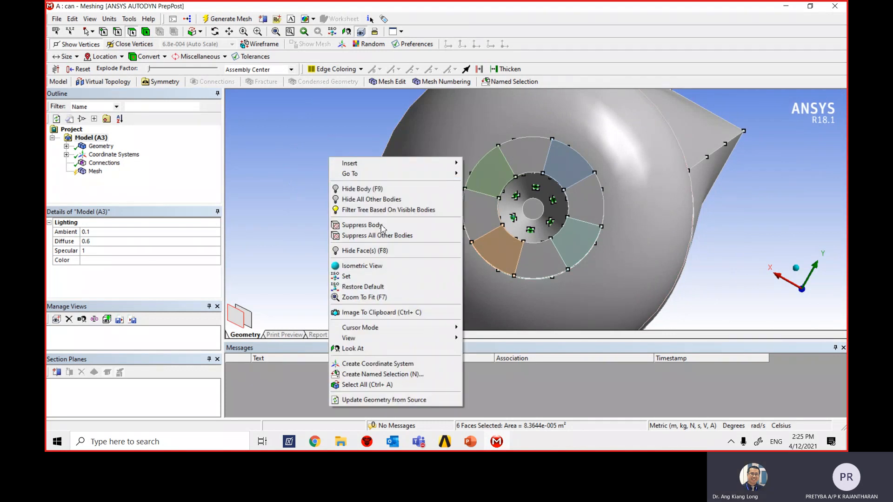
left_click(422, 381)
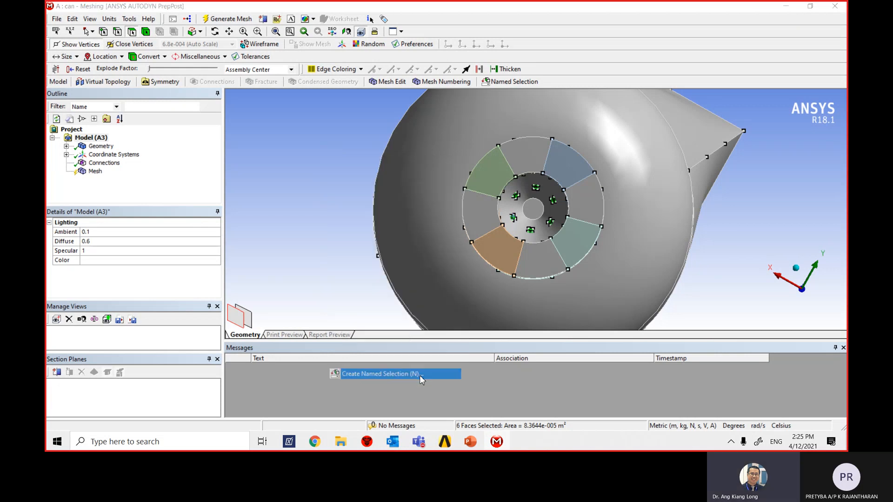
left_click(405, 156)
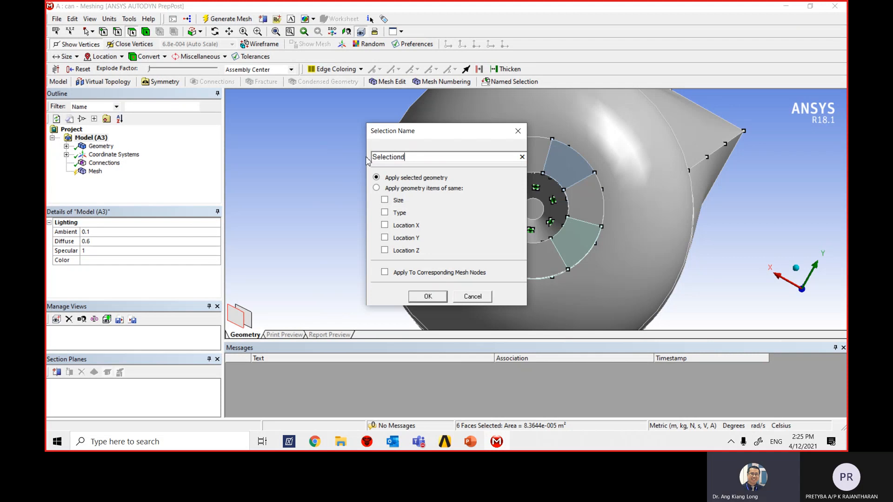
type("fuel")
key("BackSpace")
key("BackSpace")
key("BackSpace")
key("BackSpace")
key("BackSpace")
key("BackSpace")
key("BackSpace")
key("BackSpace")
key("BackSpace")
key("BackSpace")
key("BackSpace")
key("BackSpace")
key("BackSpace")
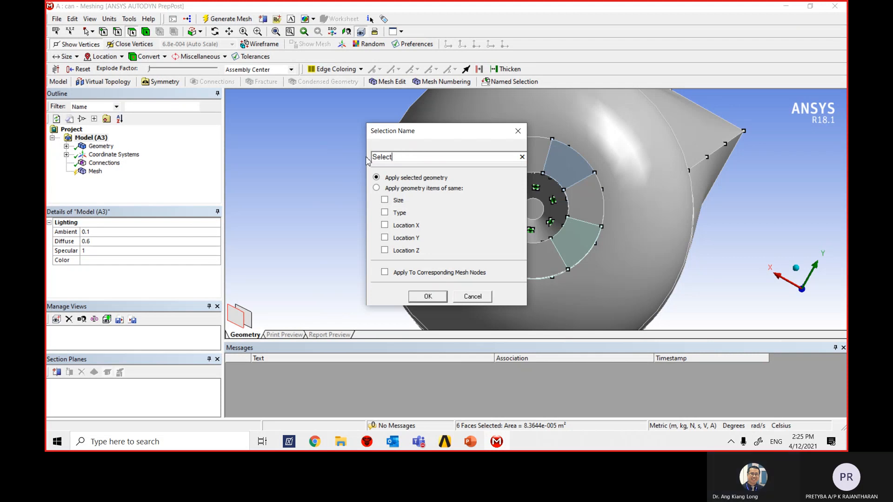
type("fuel")
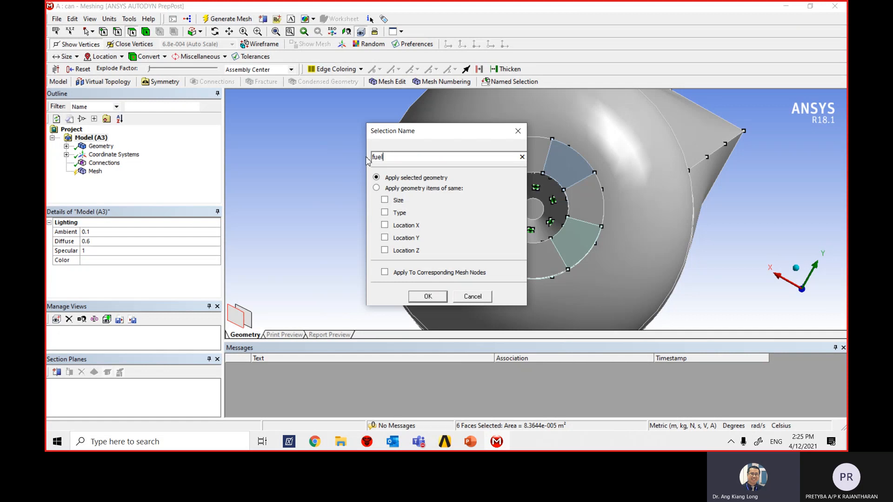
type("_inlet")
left_click_drag(456, 140, 358, 124)
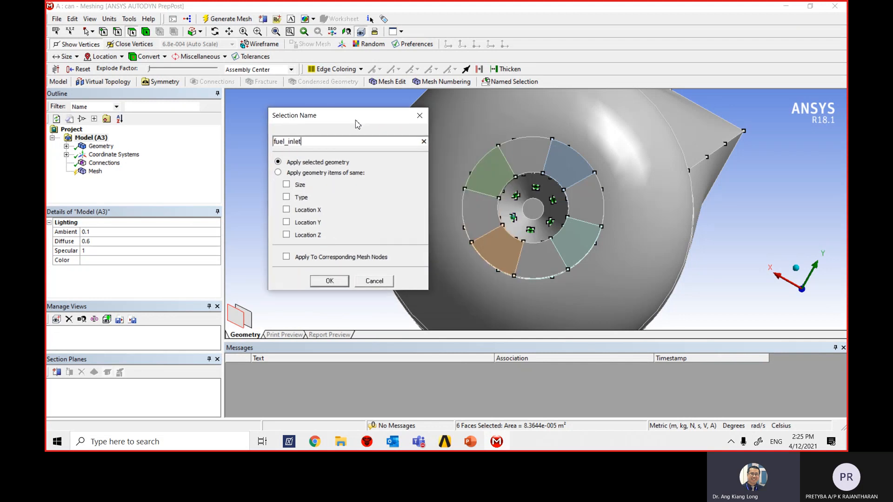
left_click(329, 281)
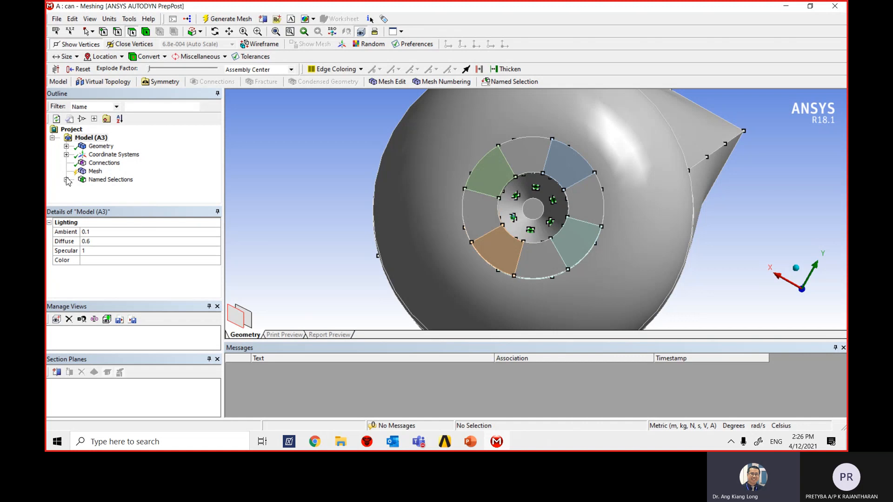
left_click(66, 180)
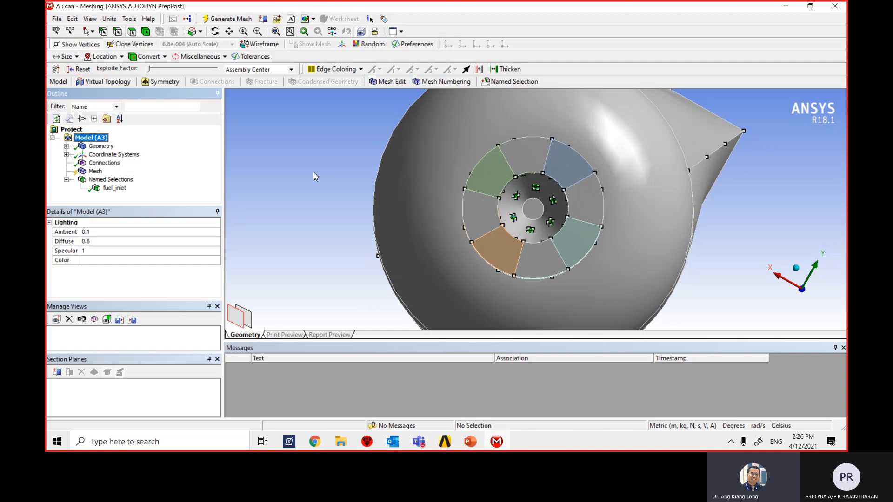
Select the eight ring-sector faces that form the annular swirler inlet at the combustor's front end.
scroll(334, 191, "down", 3)
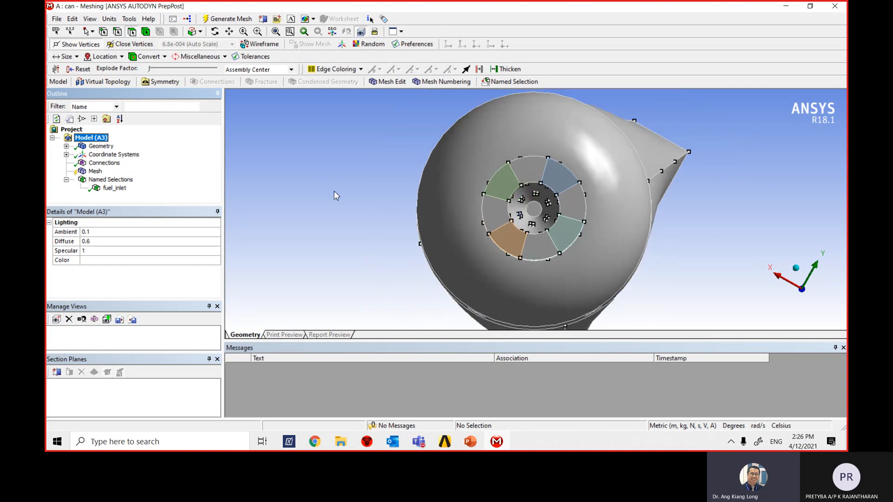
middle_click_drag(334, 192, 313, 195)
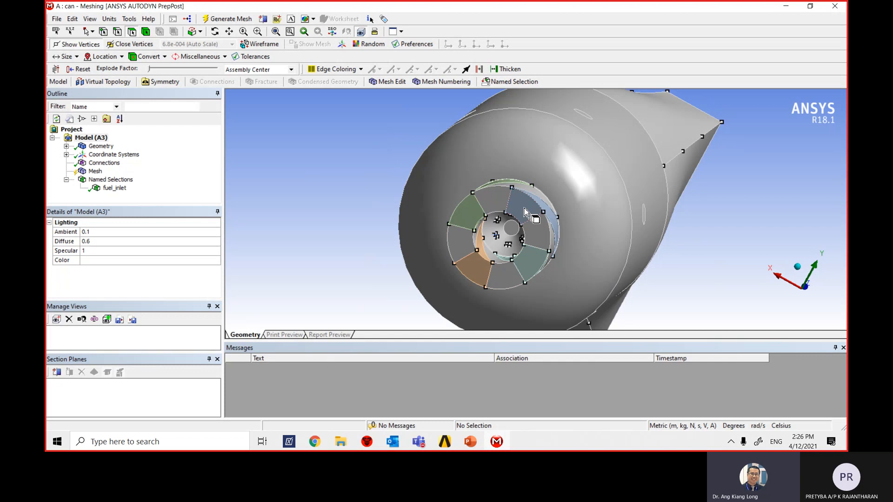
left_click(465, 247)
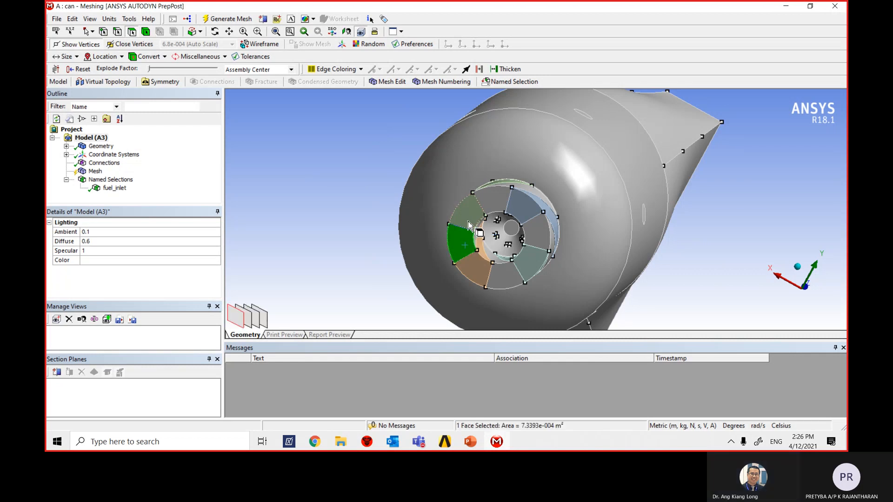
left_click(479, 209, "ctrl")
left_click(500, 198, "ctrl")
left_click(525, 205, "ctrl")
left_click(535, 238, "ctrl")
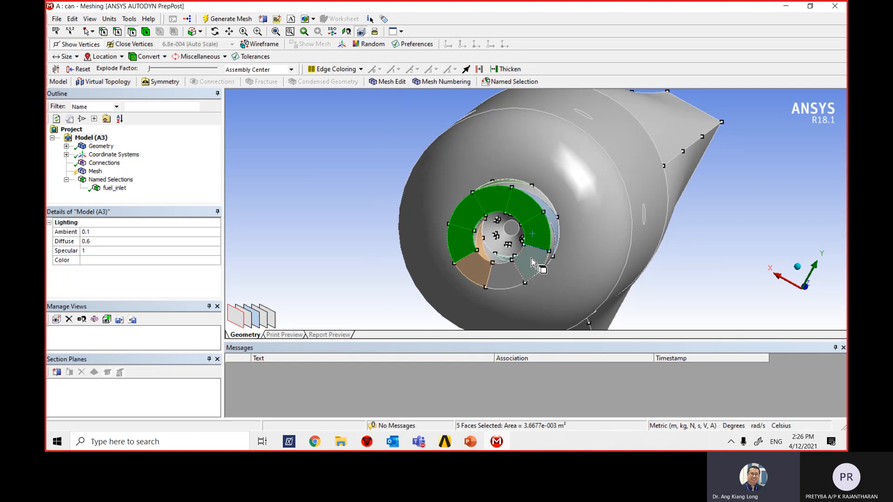
left_click(528, 265, "ctrl")
left_click(502, 277, "ctrl")
left_click(476, 272, "ctrl")
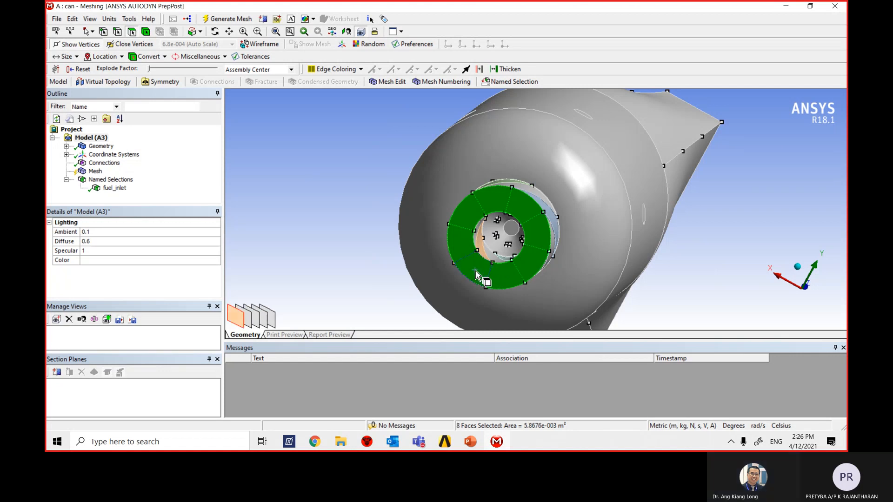
Create a named selection called air_inlet from the eight selected swirler sector faces.
right_click(326, 172)
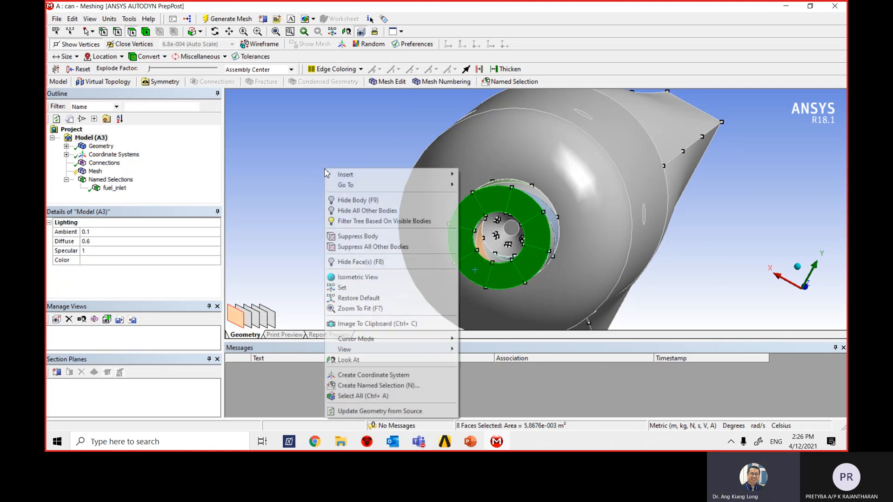
left_click(404, 392)
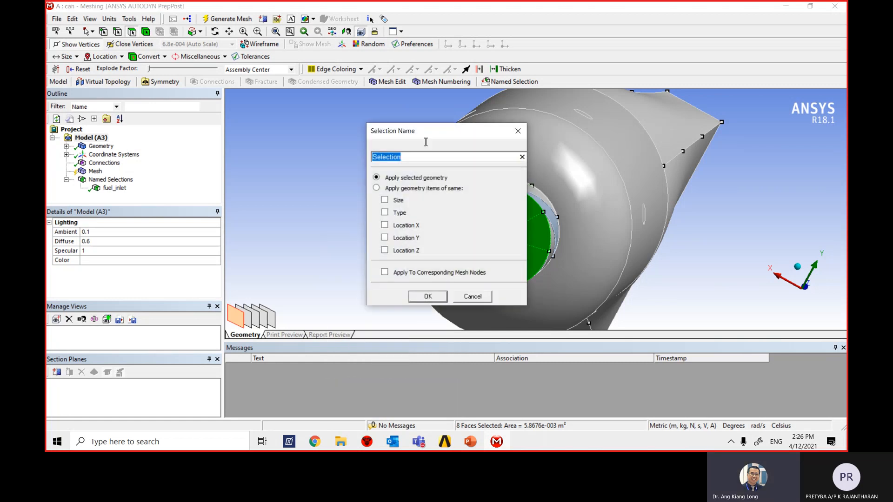
left_click_drag(434, 123, 330, 123)
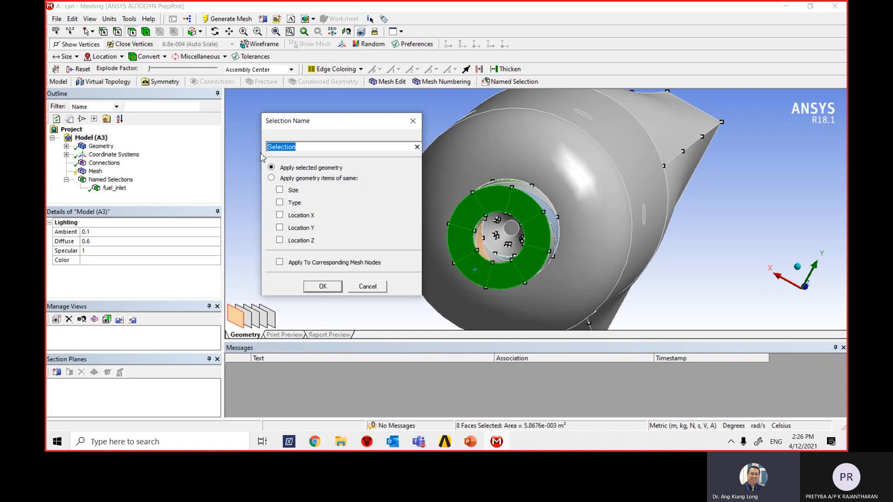
type("air_inlet")
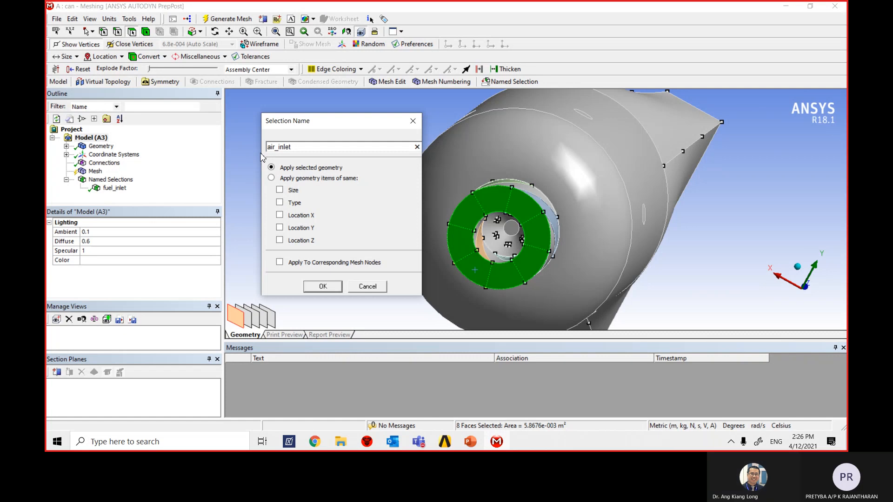
left_click(330, 290)
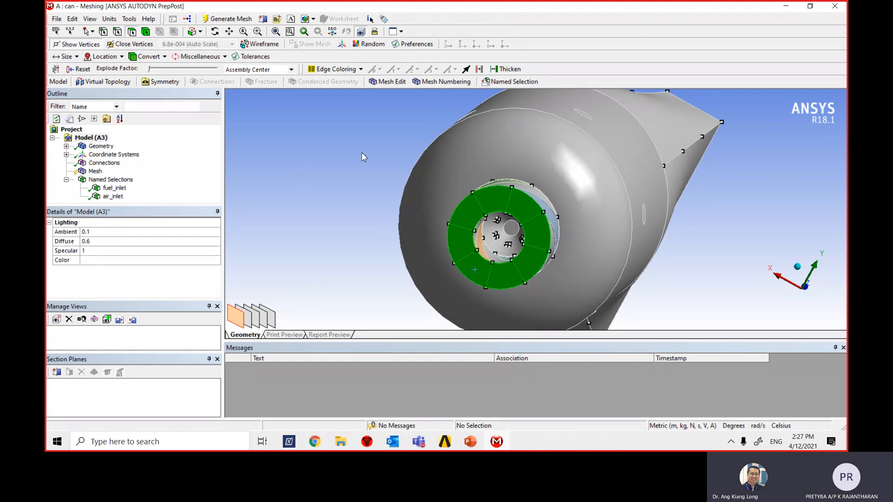
Select all six small round hole faces spaced around the combustor's cylindrical side wall.
middle_click_drag(740, 217, 678, 229)
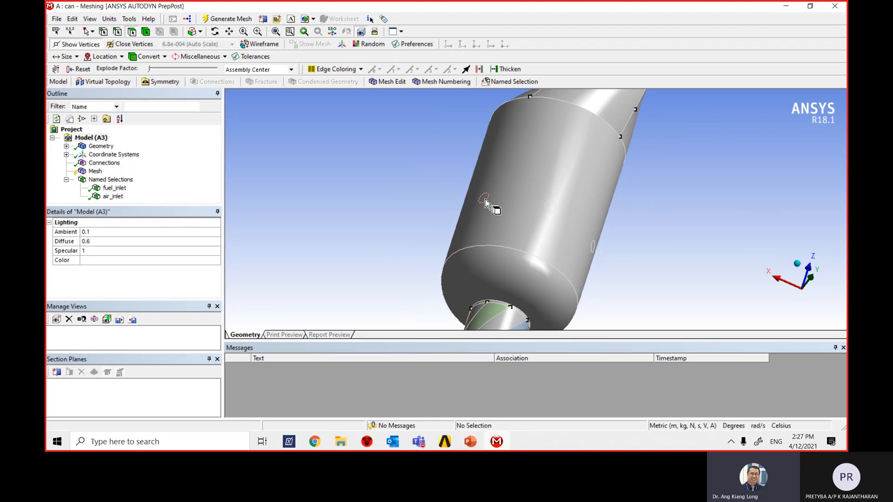
left_click(484, 199)
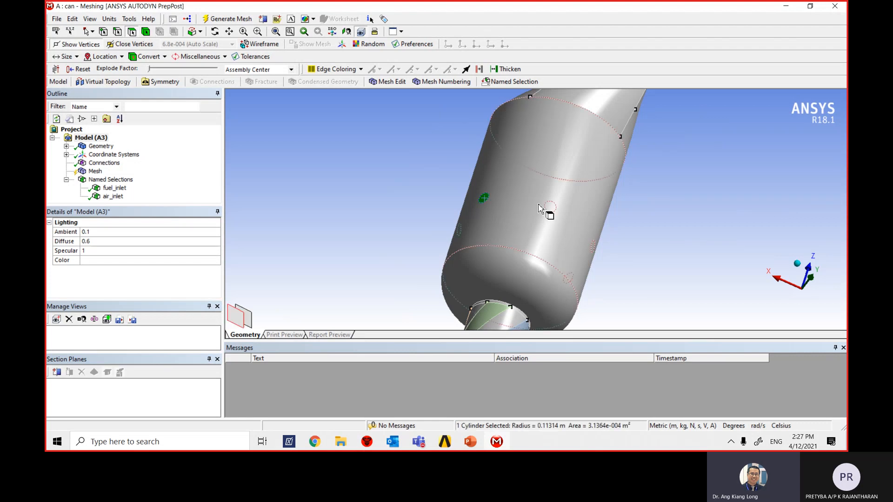
left_click(550, 207, "ctrl")
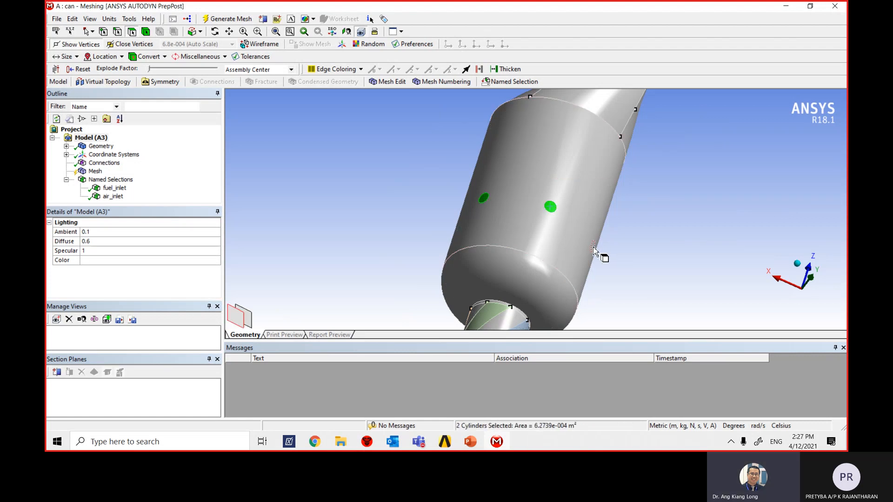
left_click(595, 249, "ctrl")
middle_click_drag(622, 251, 539, 196)
left_click(538, 188, "ctrl")
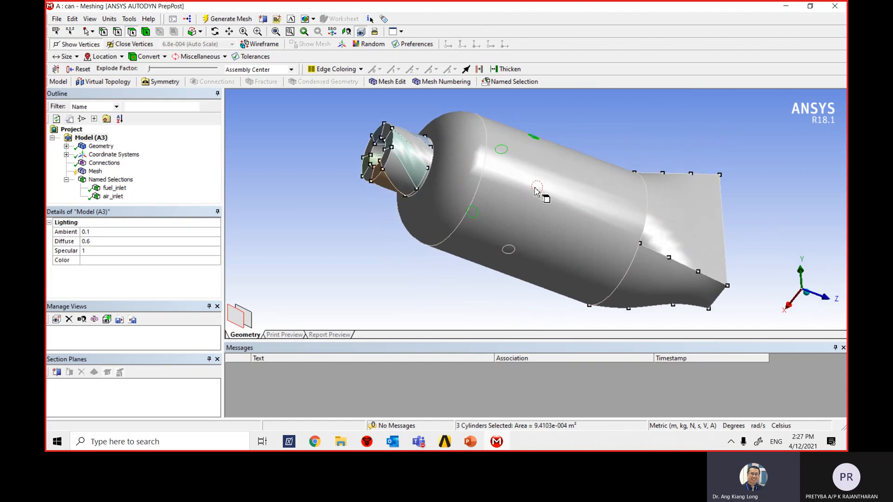
left_click(508, 250, "ctrl")
middle_click_drag(480, 282, 525, 228)
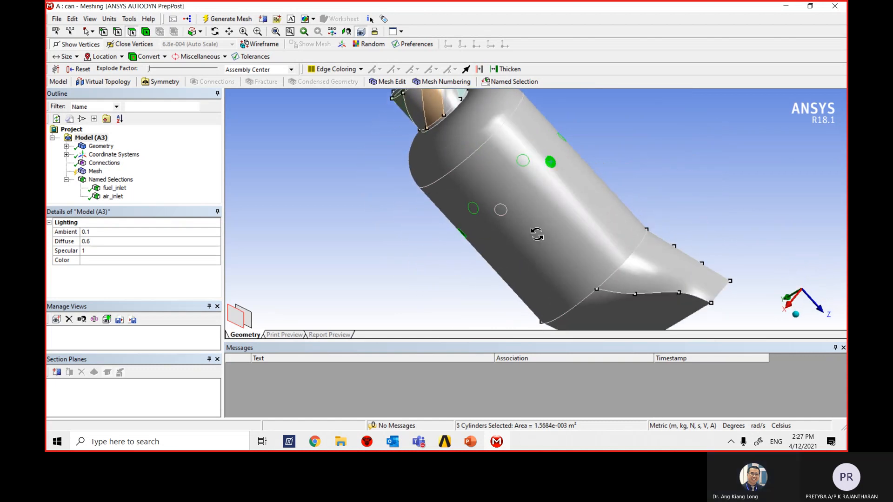
left_click(501, 210, "ctrl")
middle_click_drag(411, 267, 442, 260)
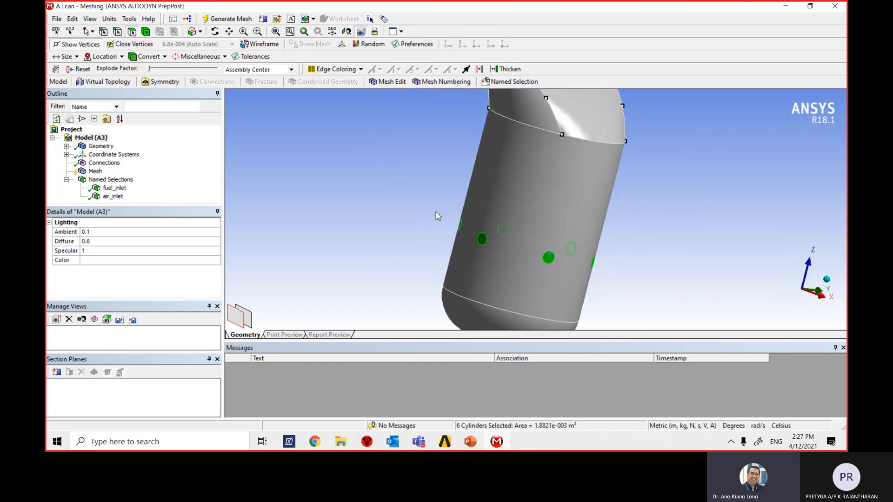
Create a named selection called secondary_air_inlet from the six selected hole faces, and show it in the model tree.
right_click(340, 181)
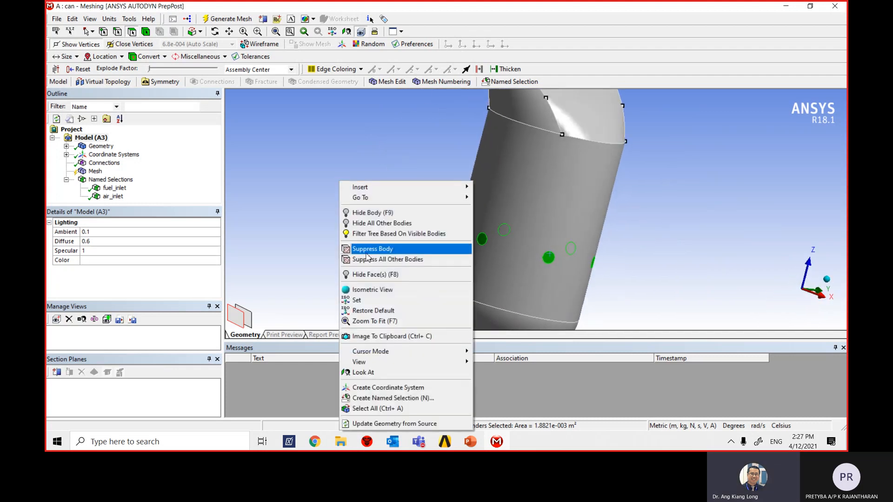
left_click(409, 399)
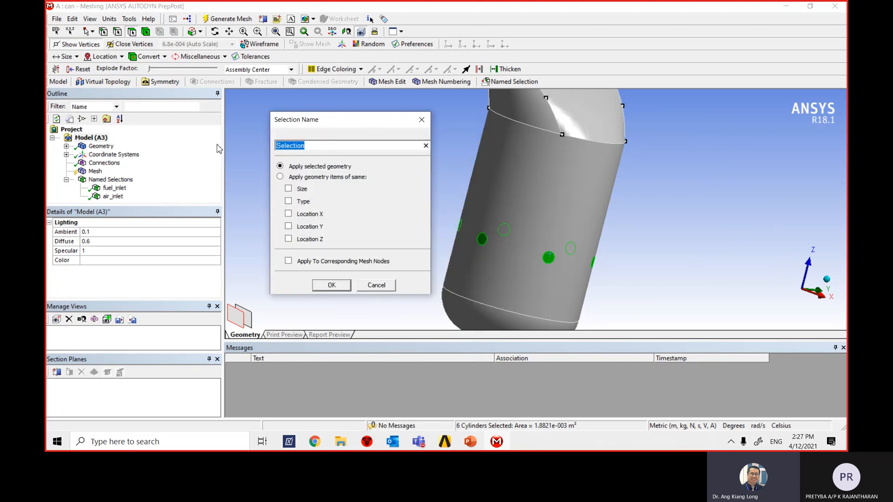
type("secondary_air_inlet")
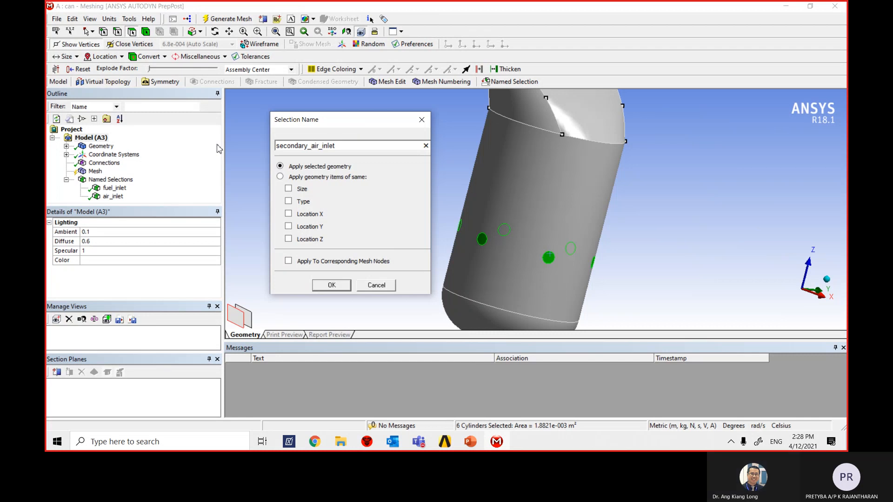
left_click(336, 289)
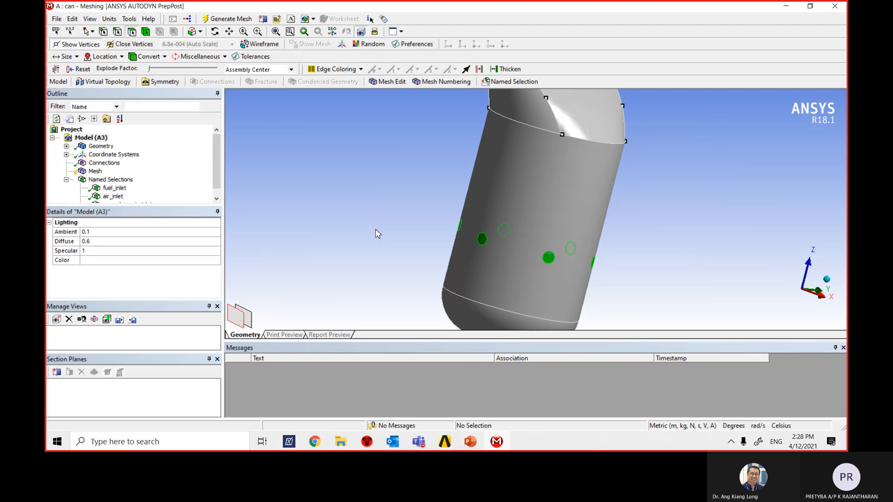
scroll(376, 229, "up", 3)
scroll(375, 229, "down", 2)
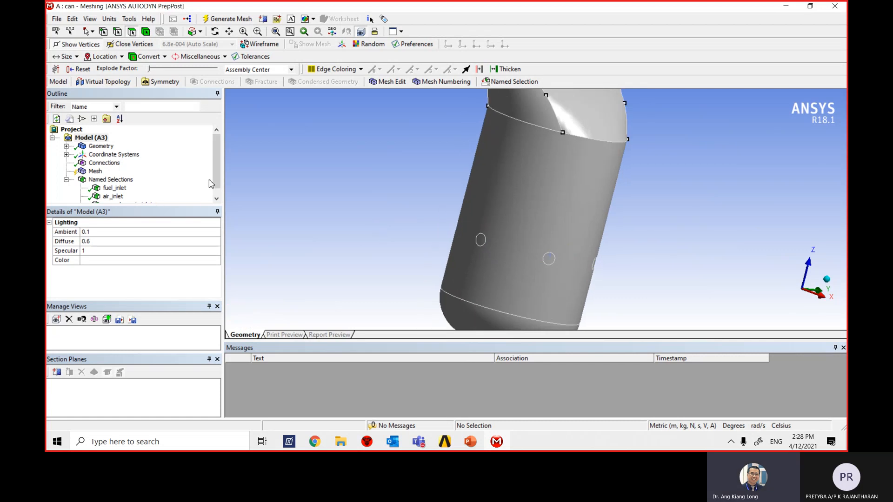
left_click_drag(217, 184, 217, 188)
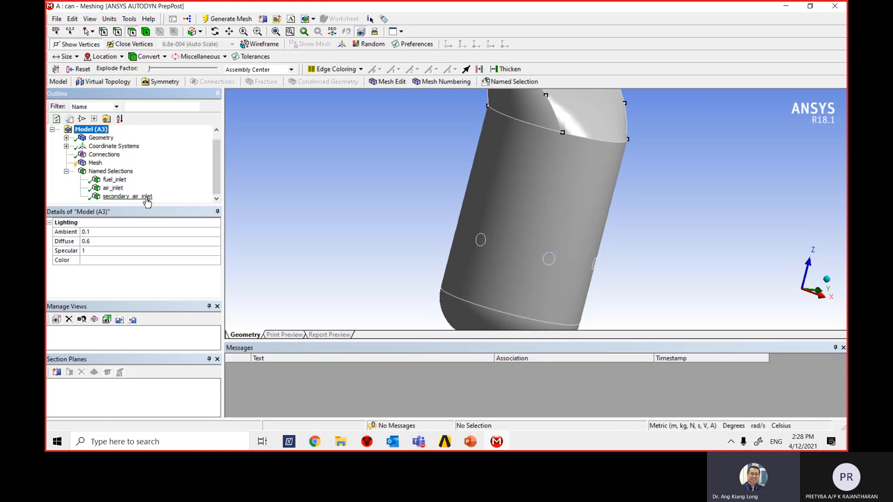
Create a named selection called outlet from the rectangular end face of the combustor's tapered exit, and show it in the model tree.
scroll(617, 186, "up", 2)
scroll(618, 186, "down", 4)
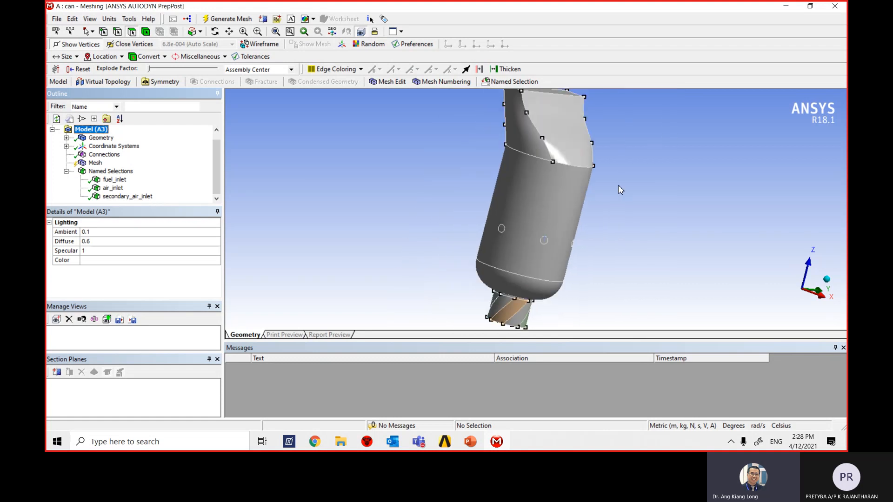
middle_click_drag(646, 169, 605, 199)
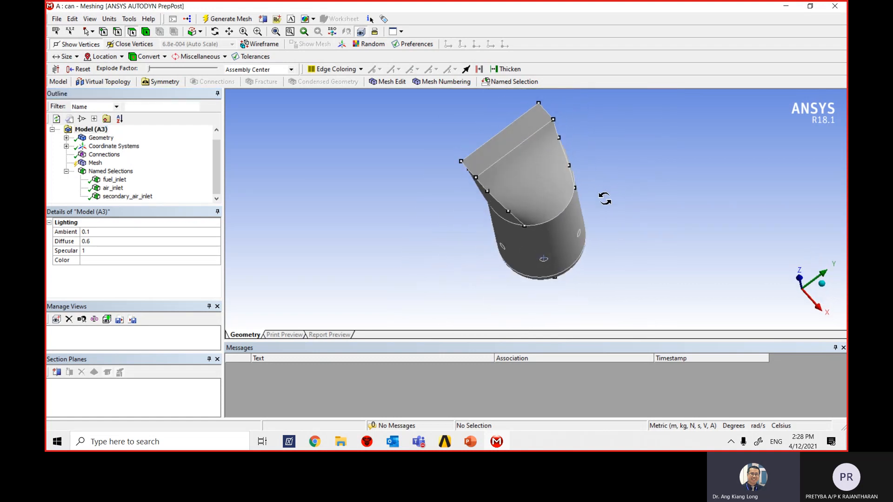
left_click(499, 154)
right_click(313, 154)
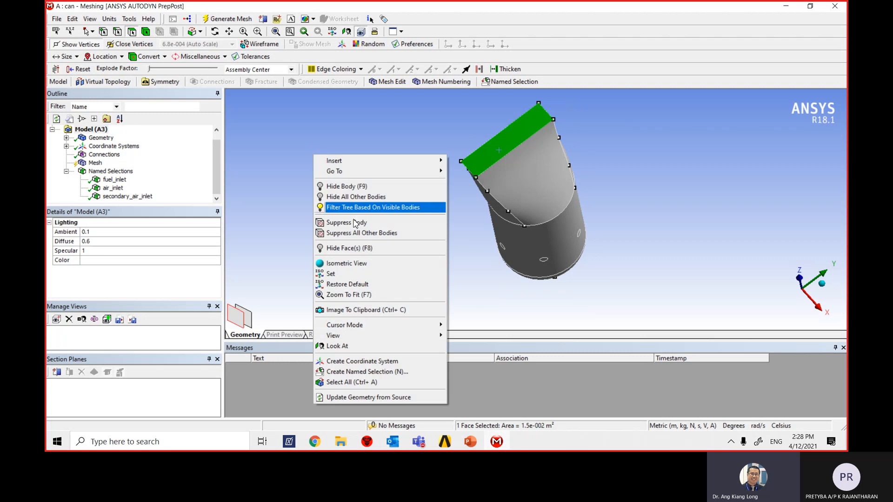
left_click(396, 374)
left_click_drag(413, 130, 312, 114)
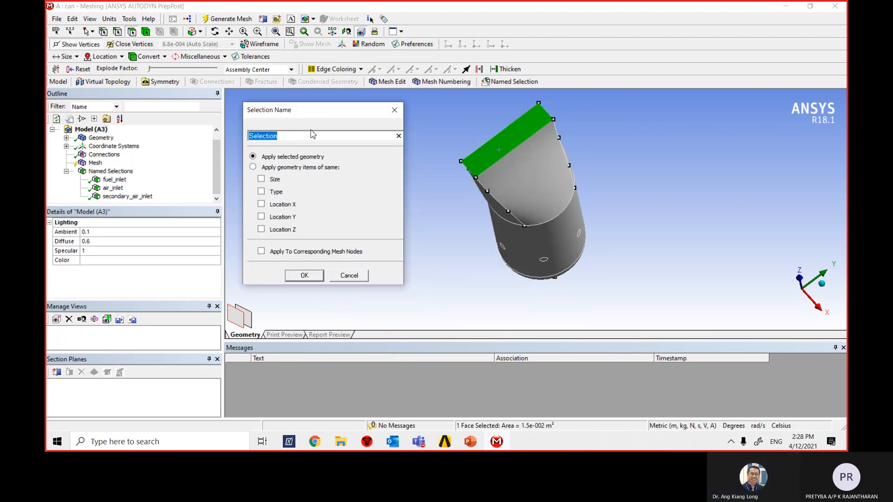
type("outlet")
left_click(305, 276)
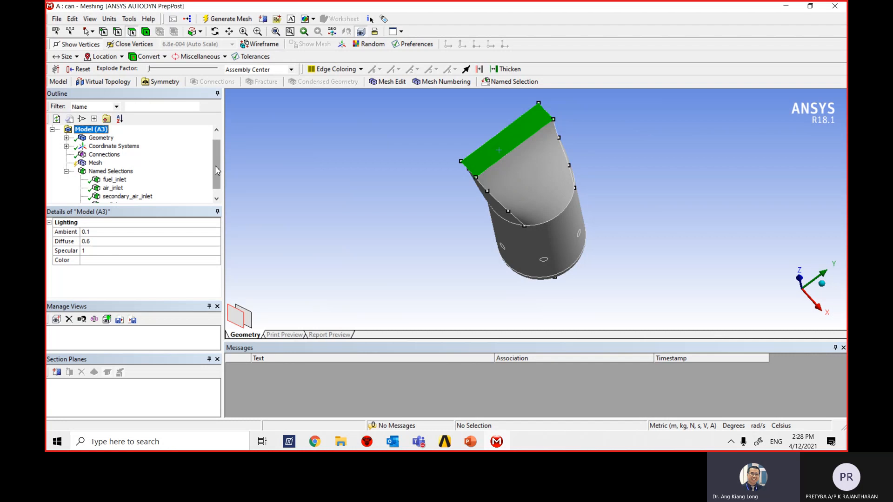
scroll(217, 171, "down", 1)
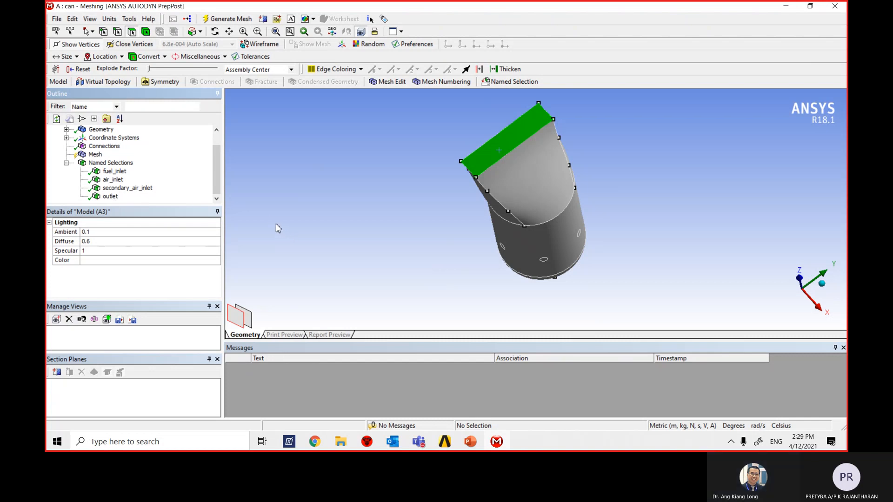
Hide the air_inlet faces on the swirler end by setting that named selection's Visible option to No.
middle_click_drag(388, 261, 391, 245)
middle_click_drag(675, 312, 644, 238)
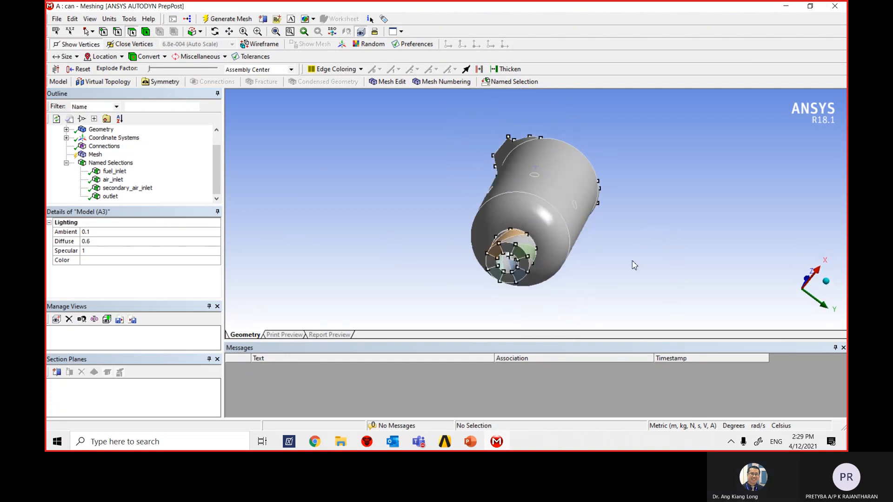
middle_click_drag(558, 285, 607, 306)
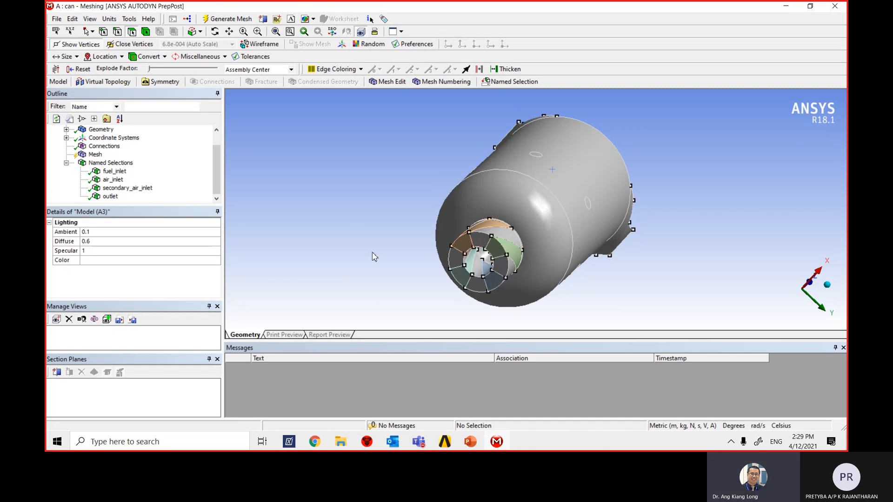
middle_click_drag(657, 299, 629, 294)
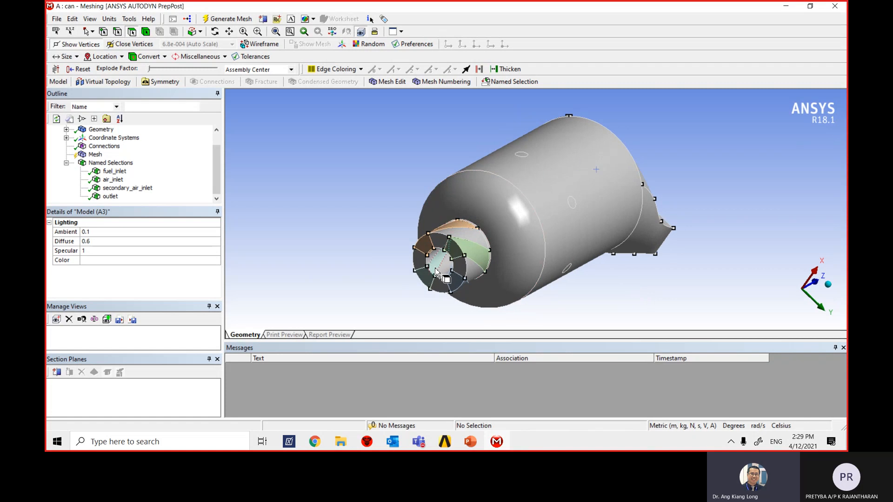
scroll(437, 273, "up", 2)
scroll(430, 292, "down", 1)
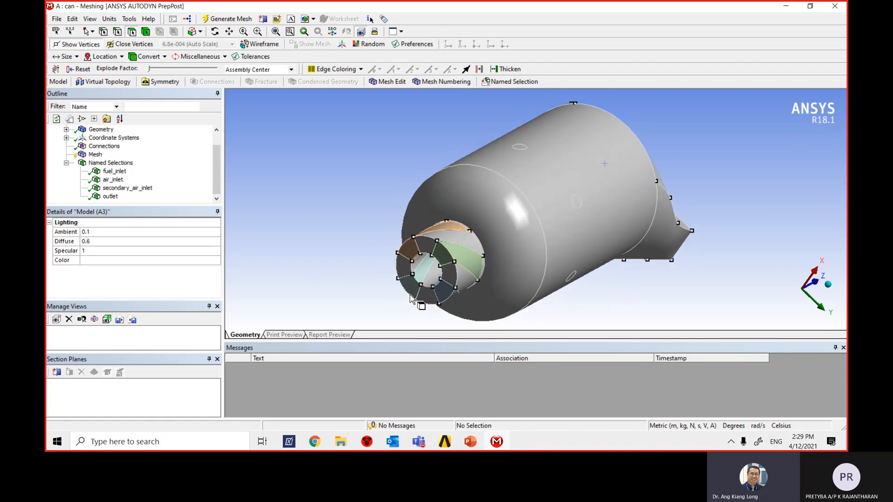
left_click(114, 180)
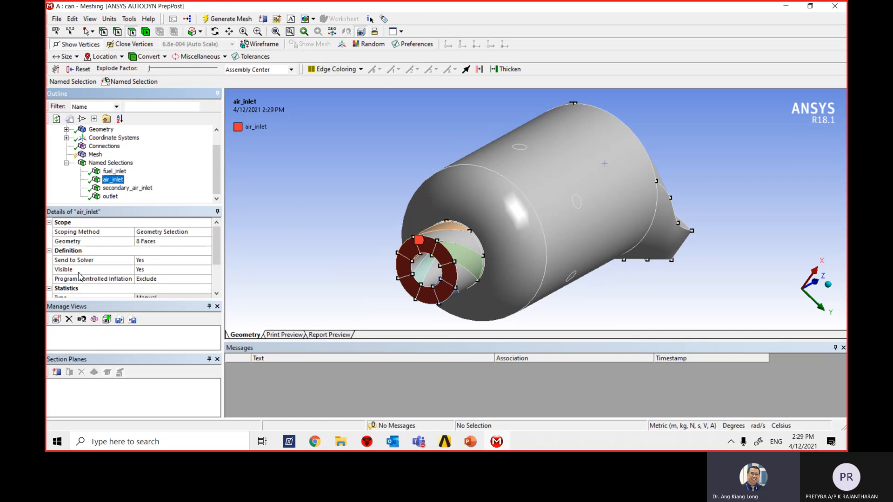
left_click(161, 273)
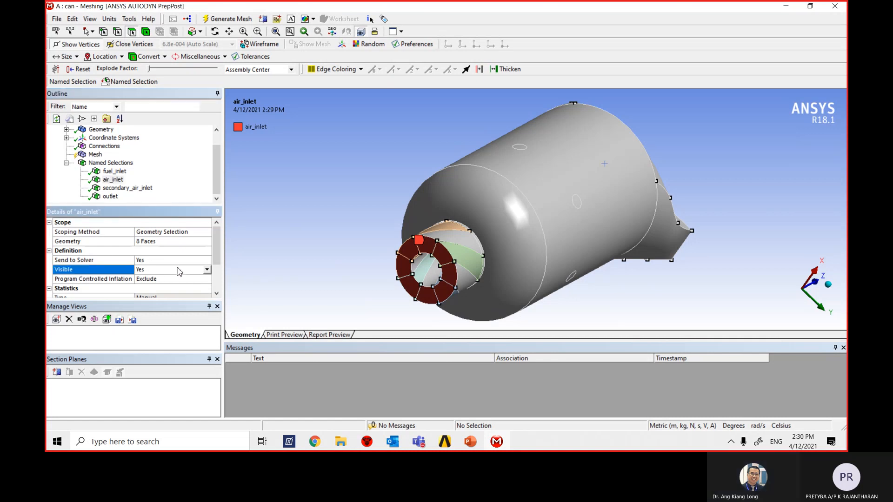
left_click(207, 271)
left_click(188, 285)
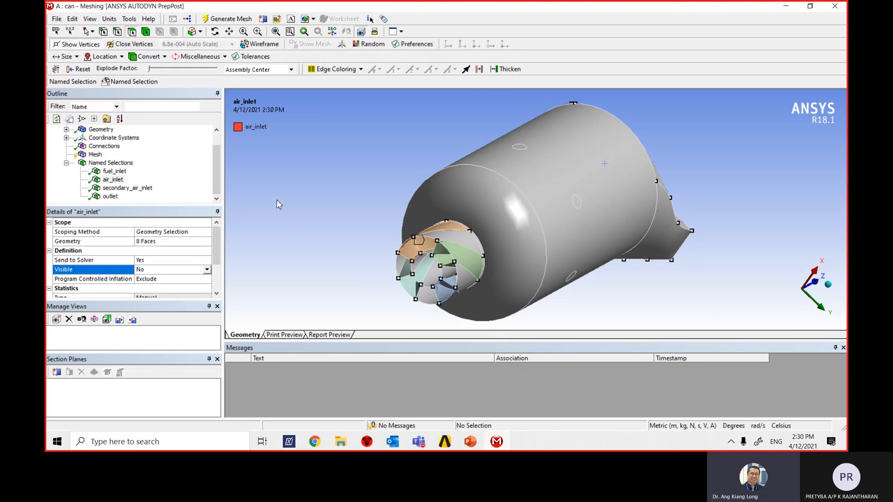
Set Highlight Selection to Both Sides in the Mechanical graphics options and accept the settings.
left_click(128, 19)
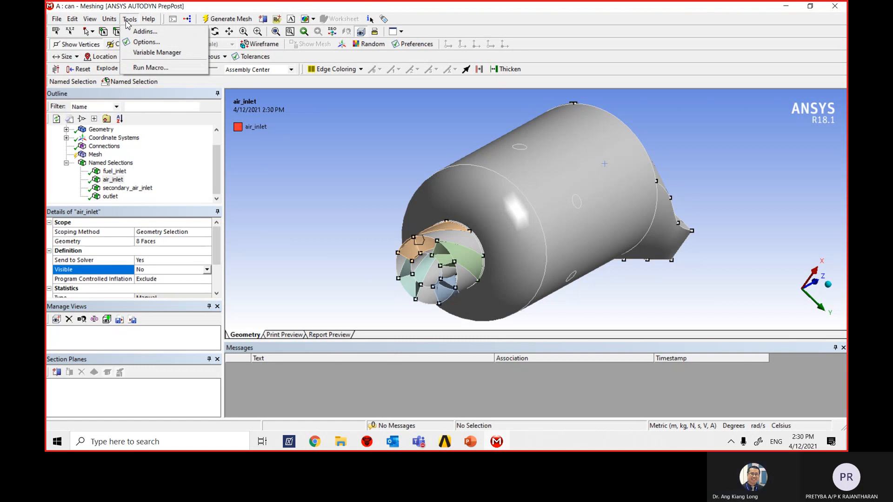
left_click(147, 44)
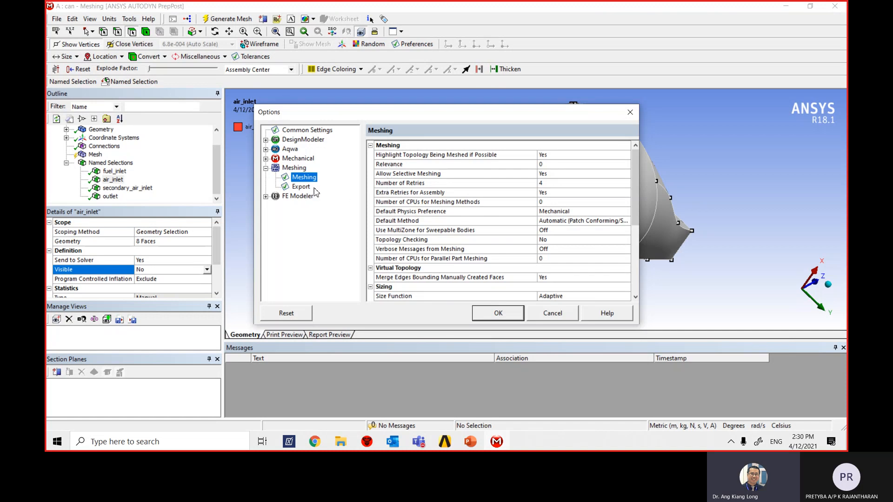
left_click(265, 159)
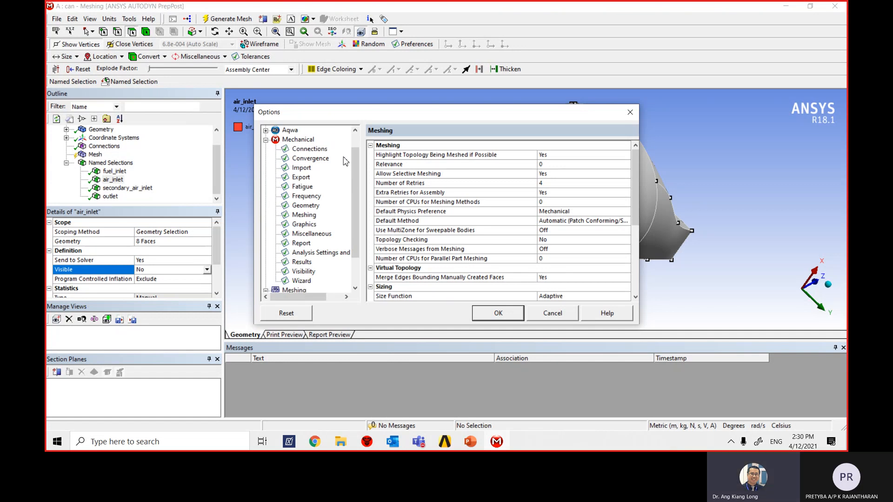
left_click_drag(401, 115, 410, 82)
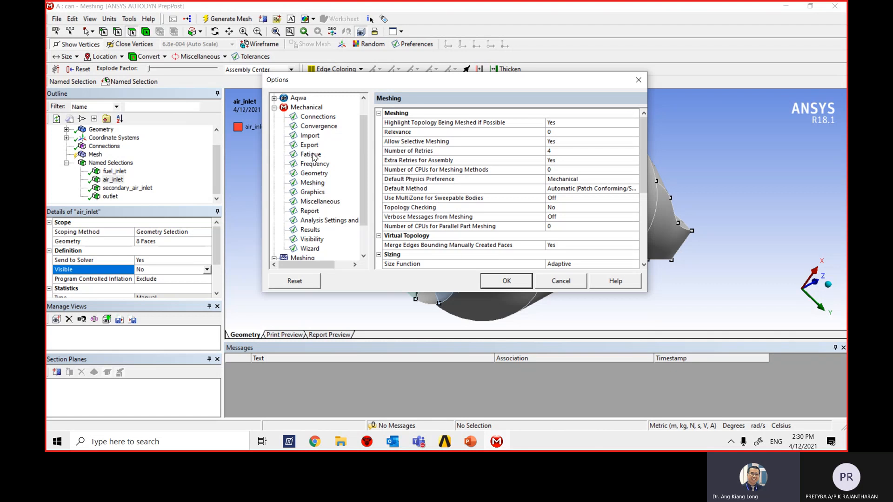
left_click(315, 195)
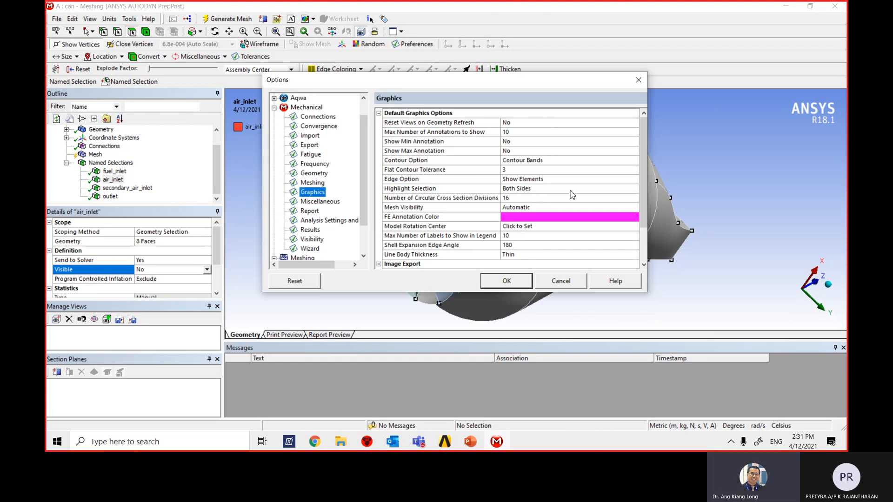
left_click(544, 194)
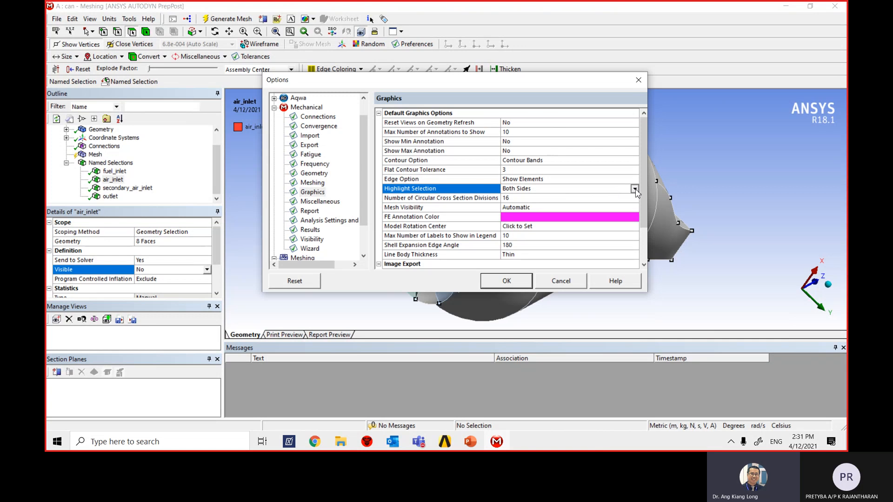
left_click(635, 189)
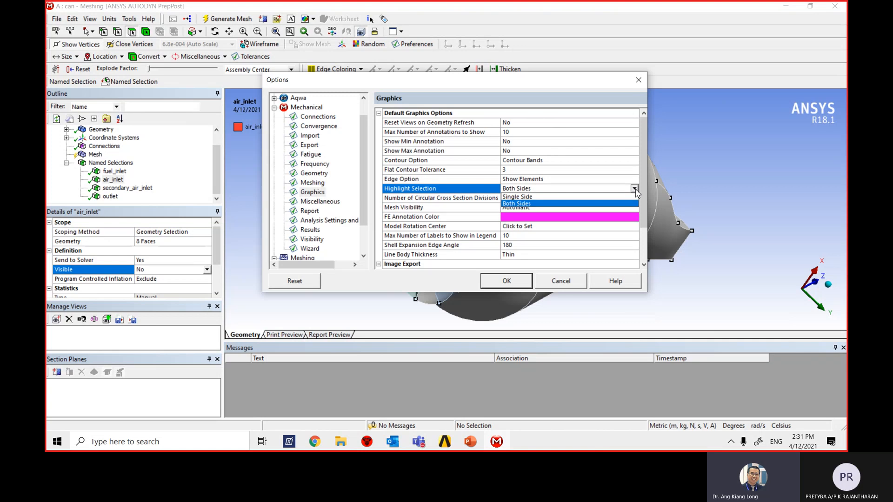
left_click(583, 204)
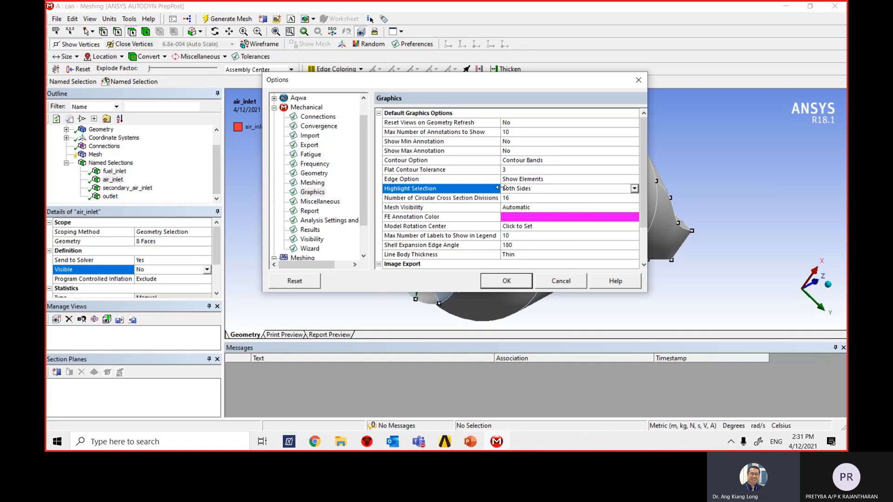
left_click(516, 281)
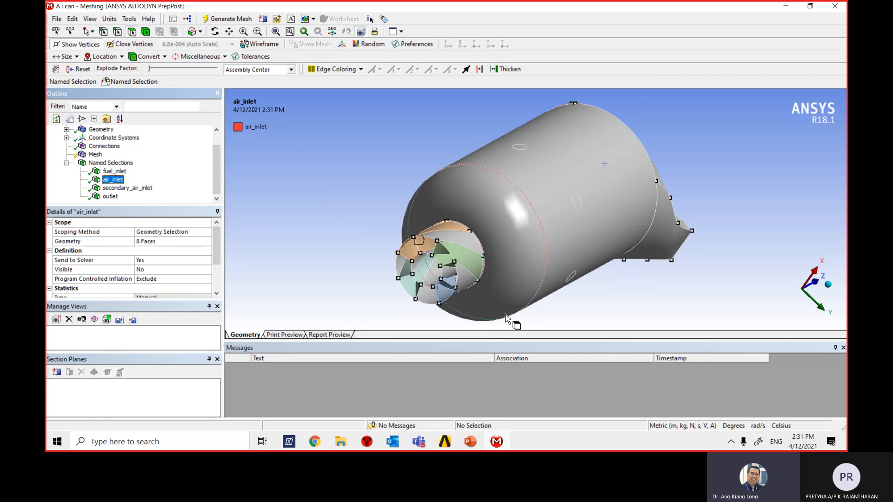
Try to hide the eight slanted vane faces around the swirler ring at the combustor's front end.
middle_click_drag(378, 294, 401, 272)
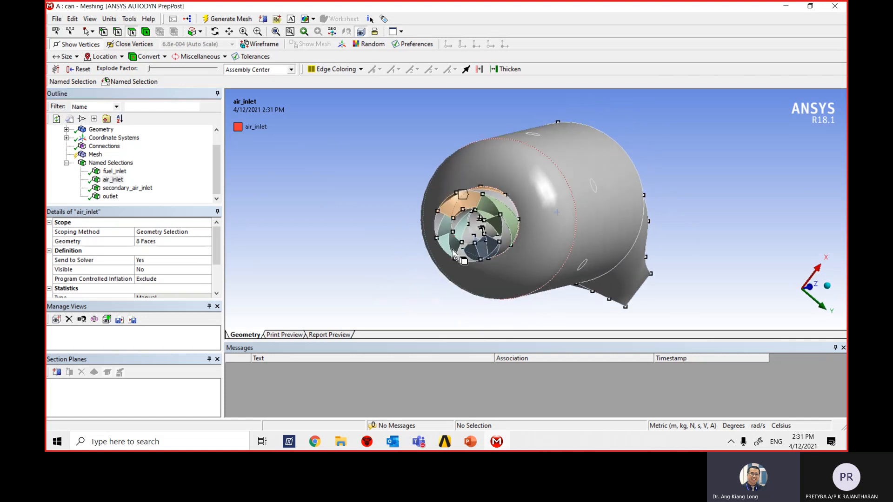
scroll(393, 230, "up", 4)
scroll(391, 229, "up", 2)
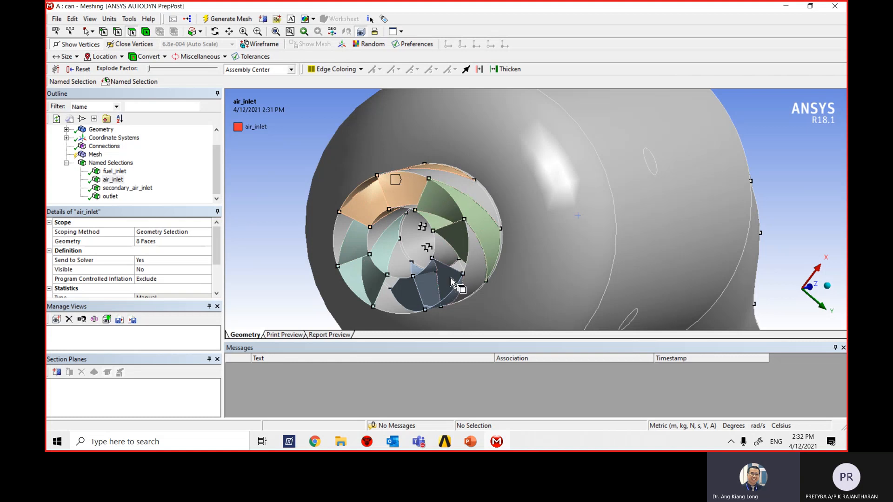
left_click(357, 251)
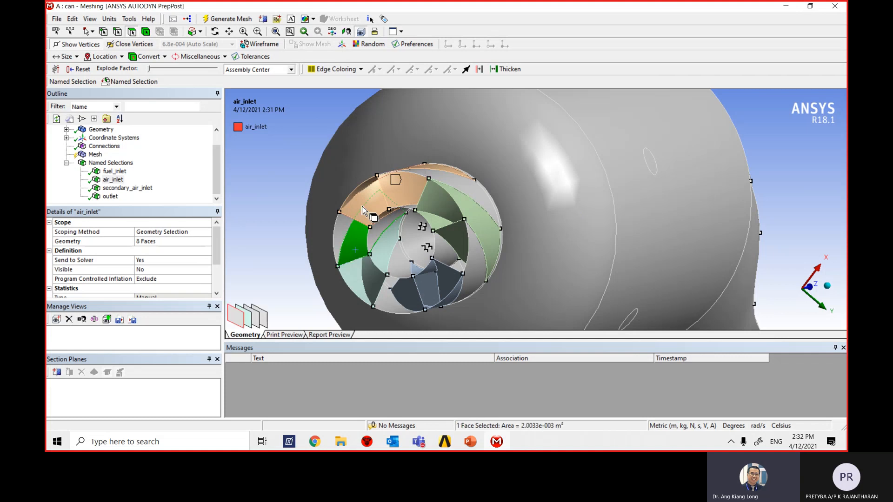
left_click(365, 207, "ctrl")
left_click(399, 193, "ctrl")
left_click(436, 209, "ctrl")
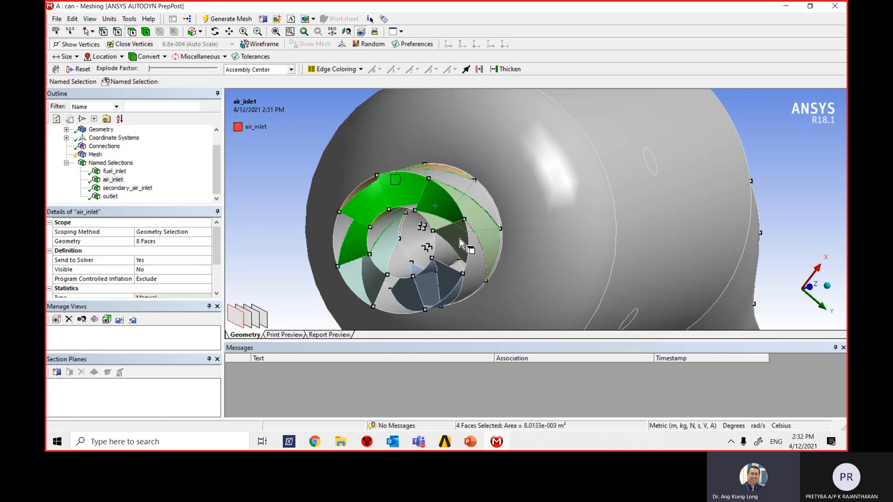
left_click(454, 239, "ctrl")
left_click(448, 283, "ctrl")
left_click(417, 297, "ctrl")
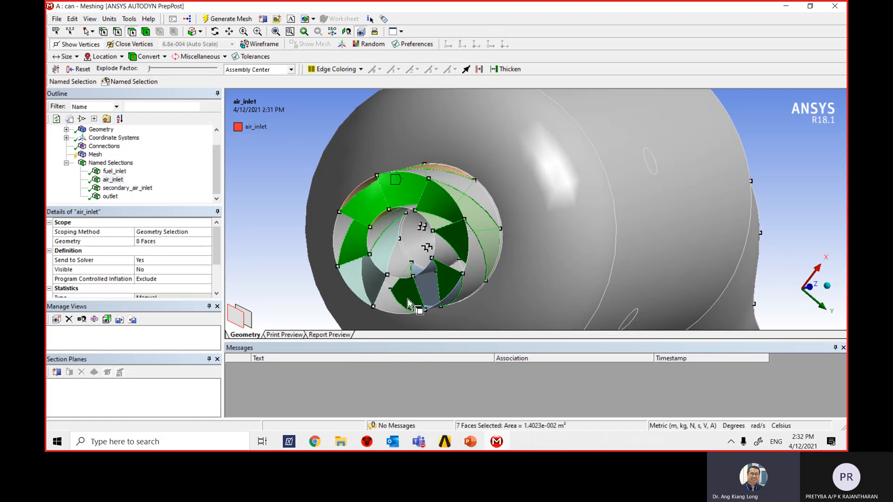
left_click(370, 283, "ctrl")
middle_click_drag(259, 209, 266, 211)
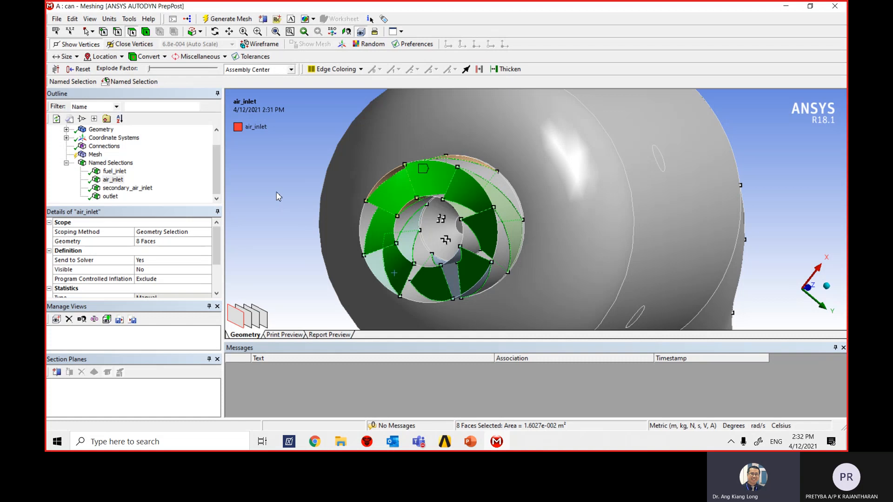
right_click(270, 174)
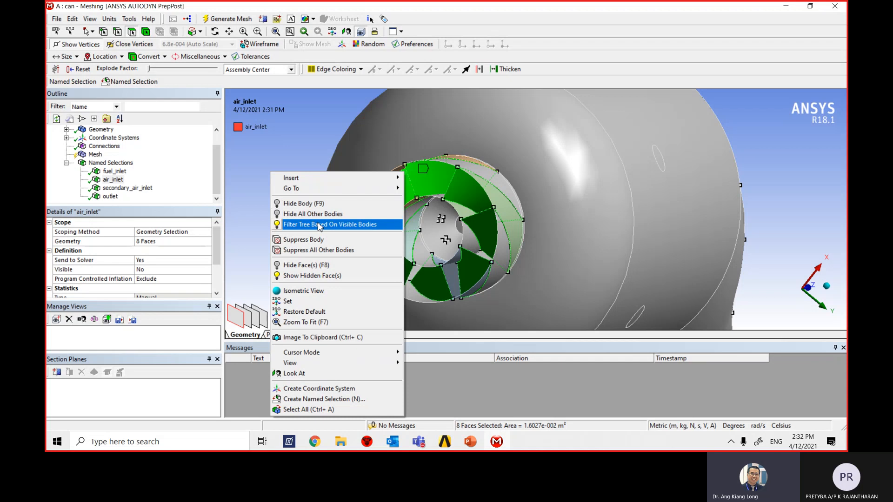
left_click(343, 266)
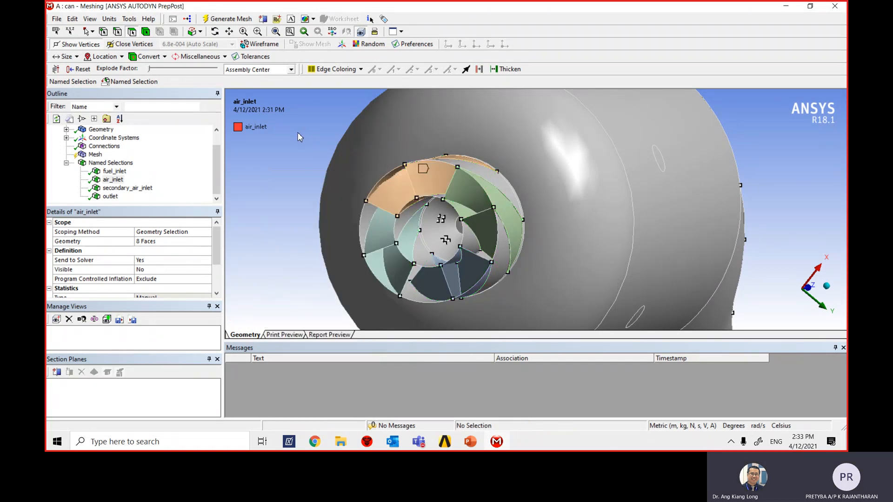
Select the eight slanted swirler vane faces again and hide them to expose the faces behind.
left_click(381, 240)
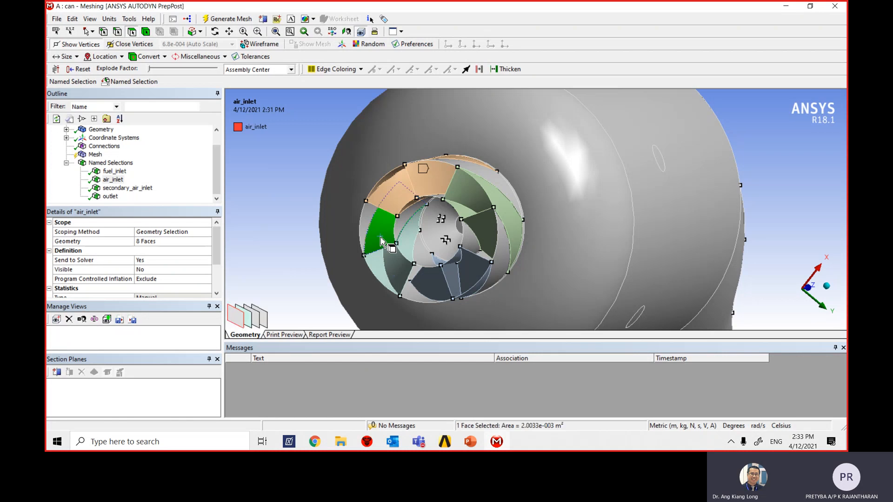
left_click(398, 195, "ctrl")
left_click(431, 186, "ctrl")
left_click(467, 191, "ctrl")
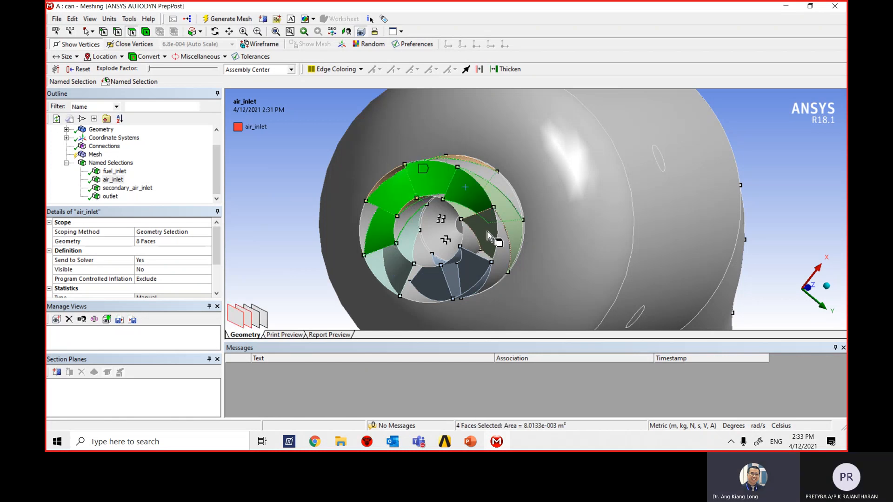
left_click(489, 234, "ctrl")
left_click(484, 269, "ctrl")
left_click(440, 290, "ctrl")
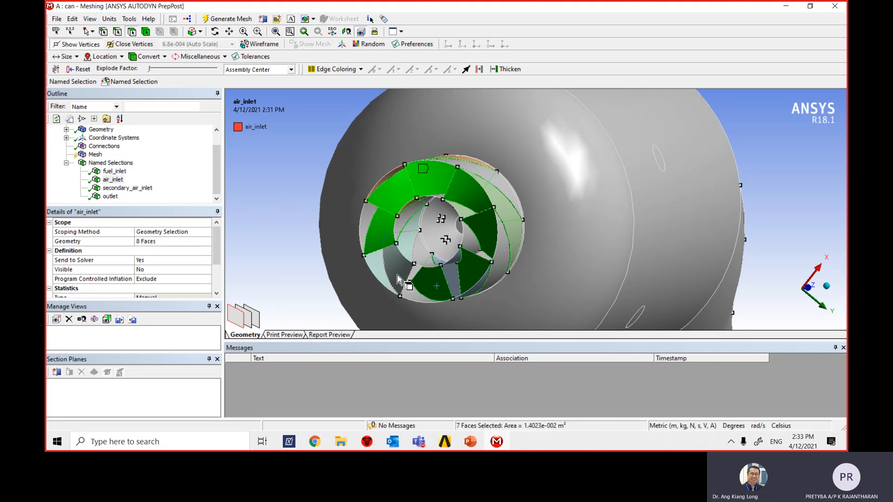
left_click(394, 269, "ctrl")
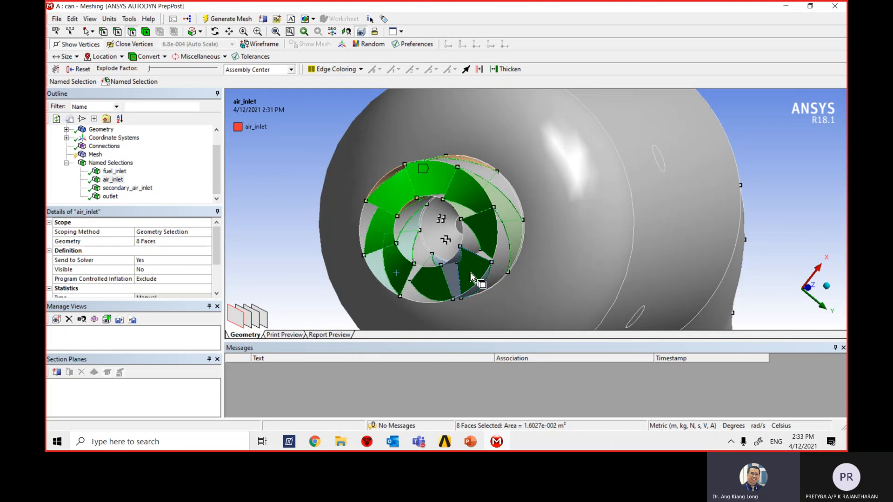
right_click(260, 175)
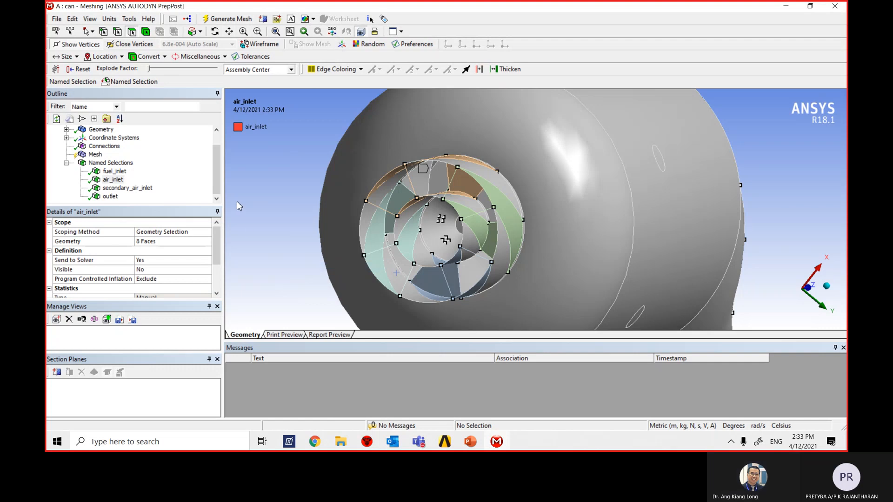
Create a named selection called Internal from the four coloured faces at the inner end of the swirler passages, and show it in the model tree.
middle_click_drag(238, 205, 254, 197)
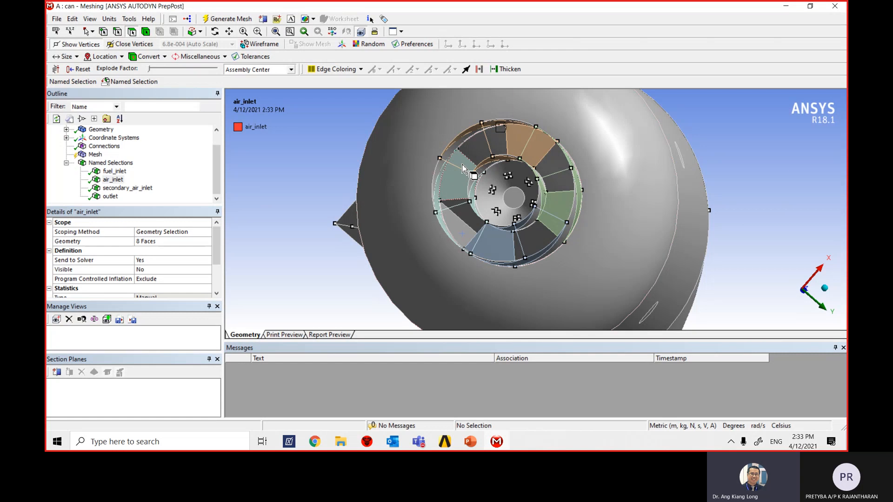
middle_click_drag(319, 193, 358, 195)
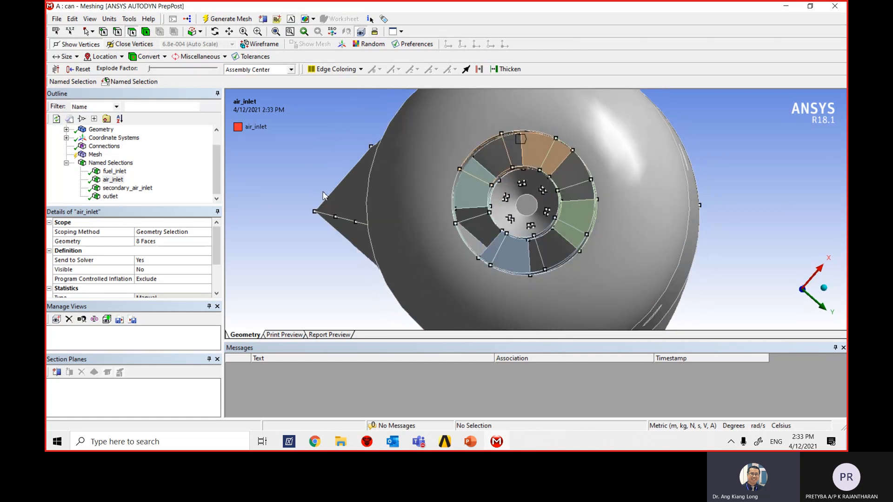
left_click(475, 191)
left_click(560, 159, "ctrl")
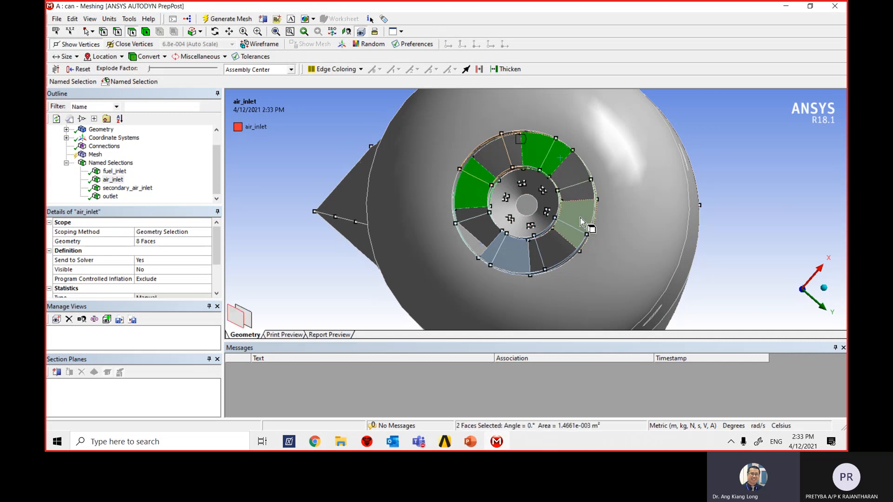
left_click(580, 222, "ctrl")
left_click(521, 253, "ctrl")
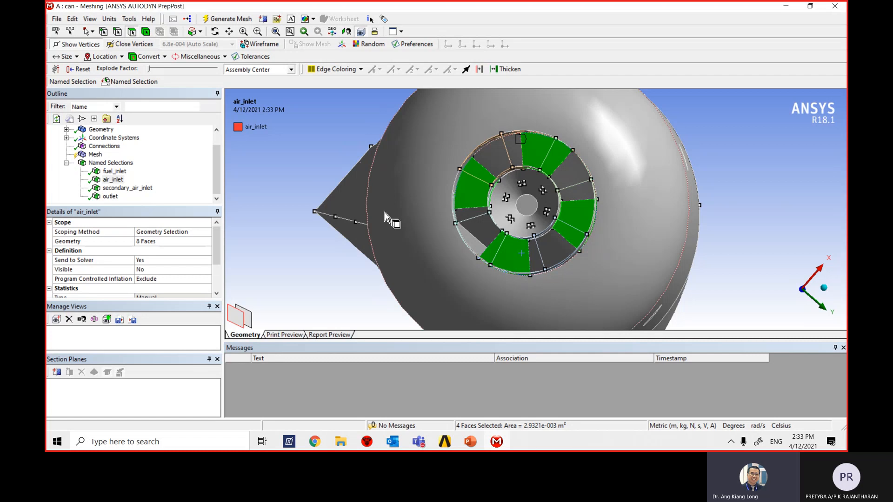
right_click(279, 181)
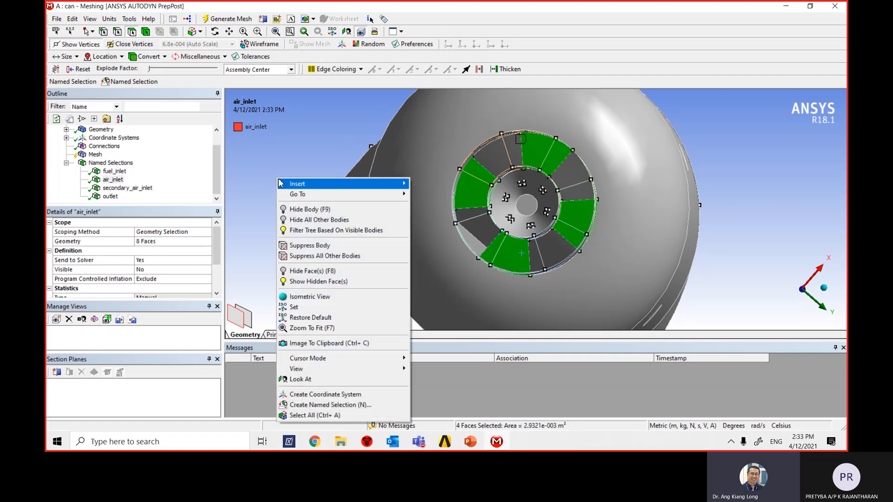
mouse_move(325, 374)
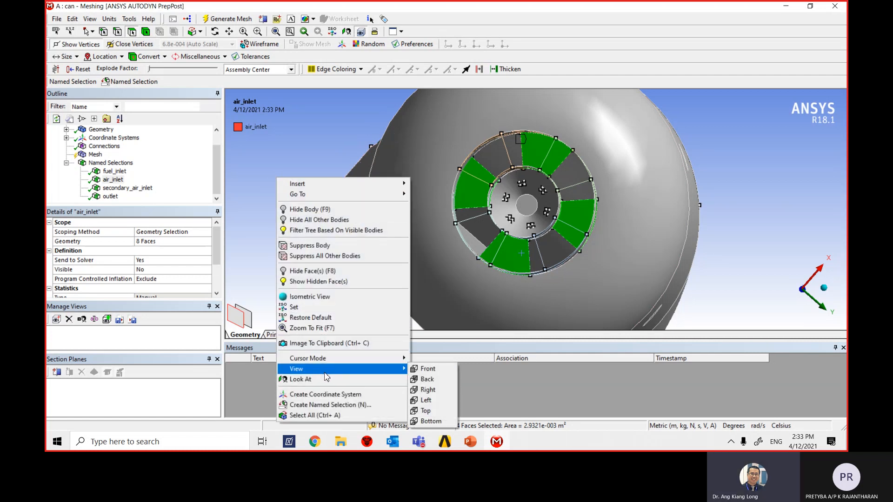
left_click(335, 405)
left_click_drag(417, 127, 335, 123)
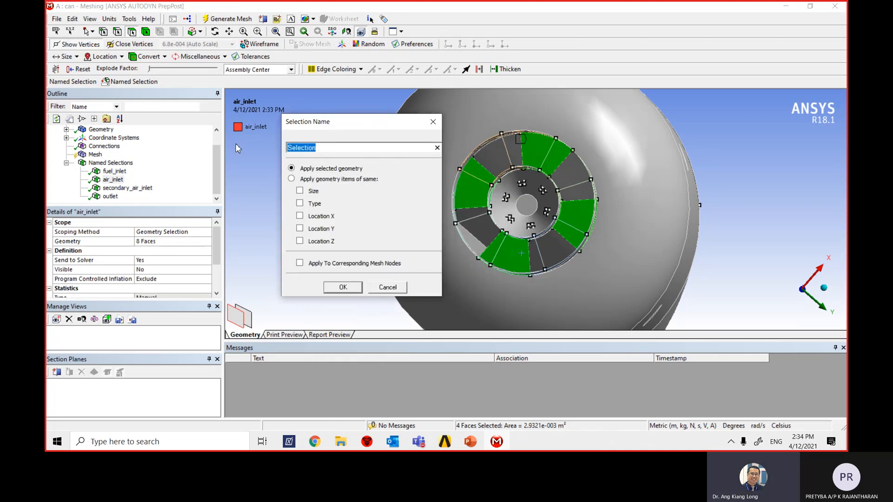
type("Internal")
left_click(342, 287)
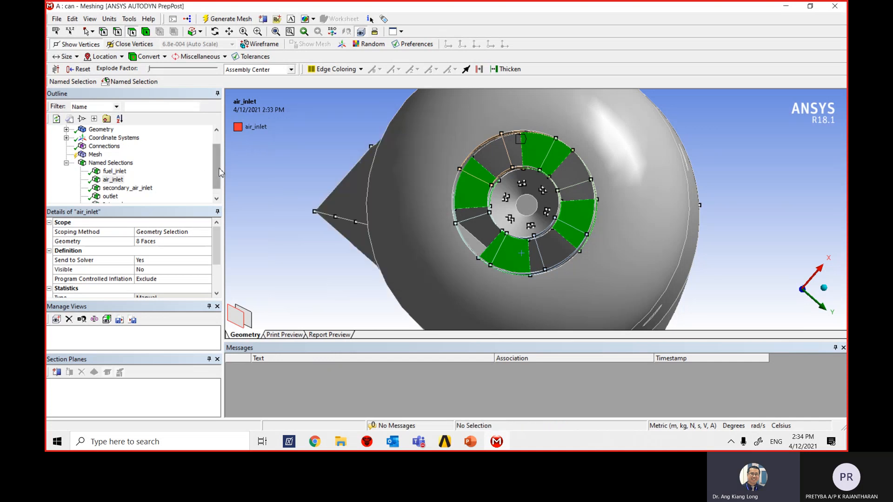
left_click_drag(219, 169, 219, 187)
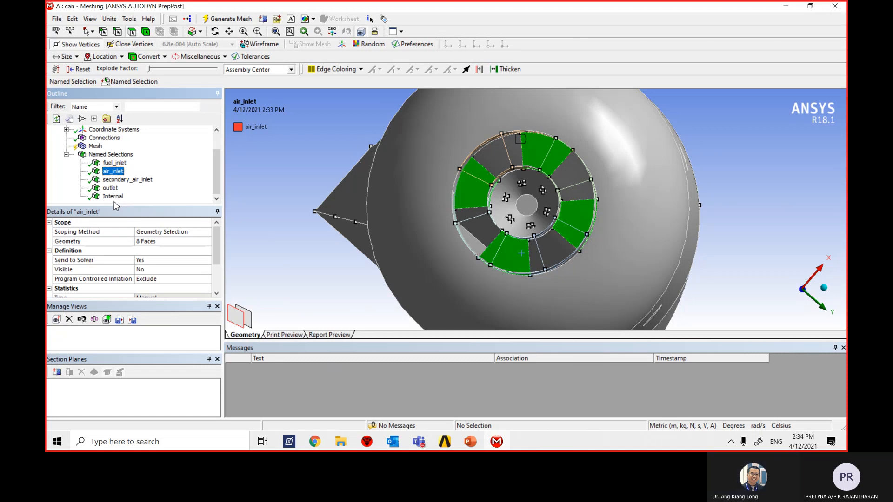
left_click(247, 169)
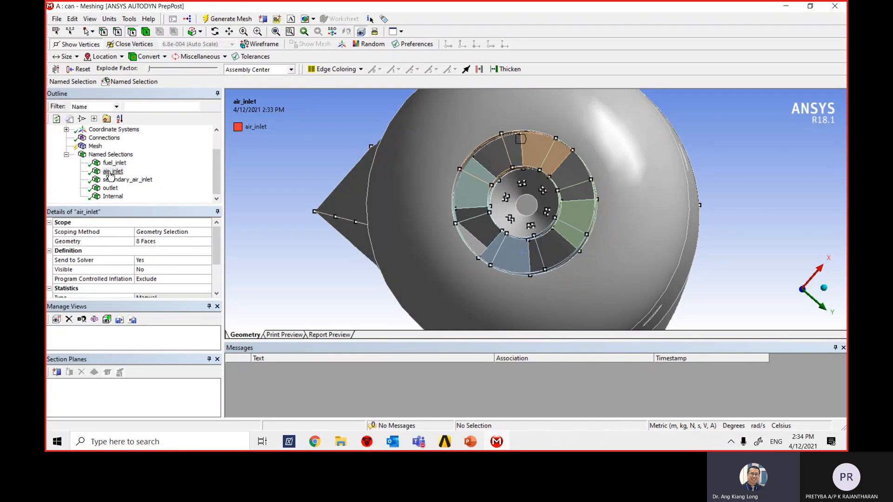
Show the air_inlet faces on the swirler end by setting that named selection's Visible option to Yes.
left_click(112, 173)
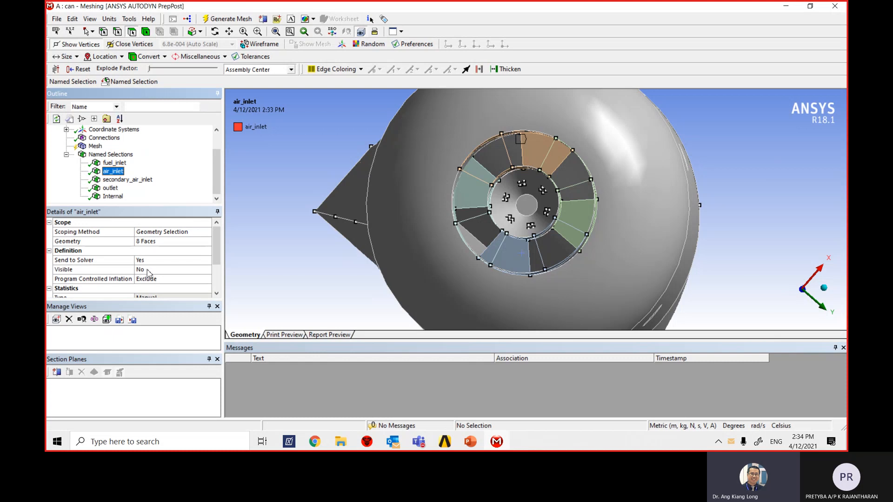
left_click(162, 273)
left_click(207, 270)
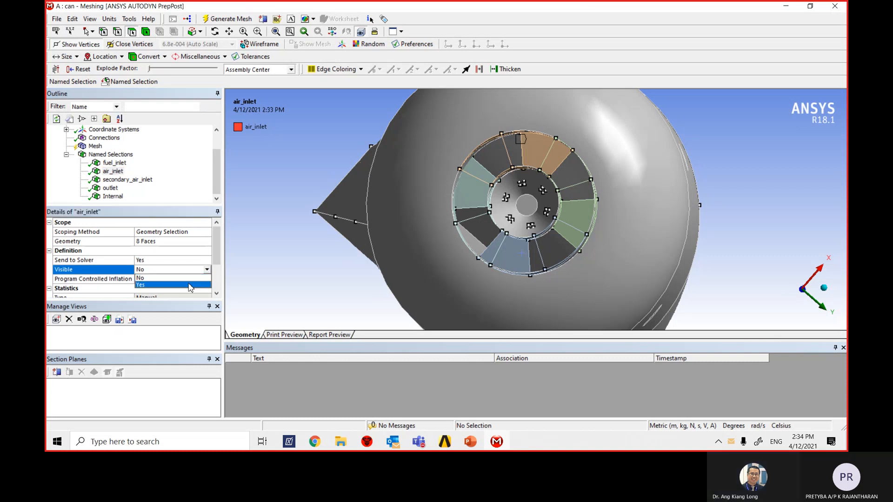
left_click(190, 287)
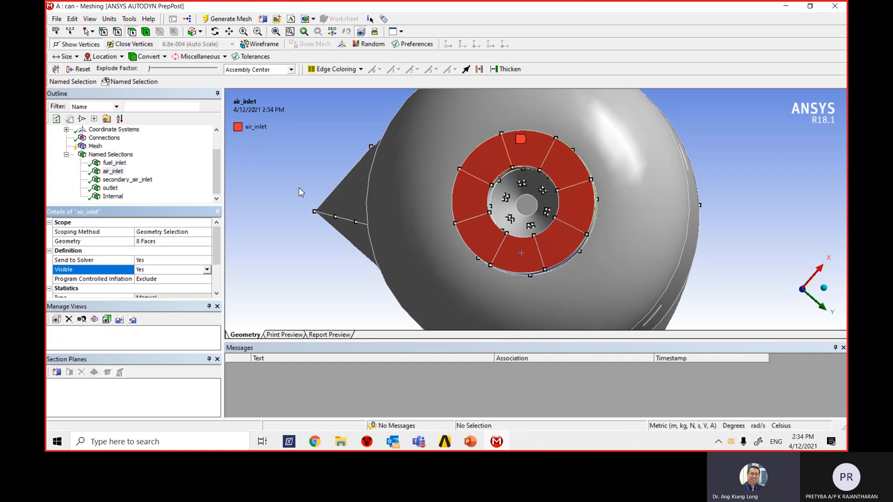
Show the hidden faces of the combustor's swirler again.
right_click(274, 178)
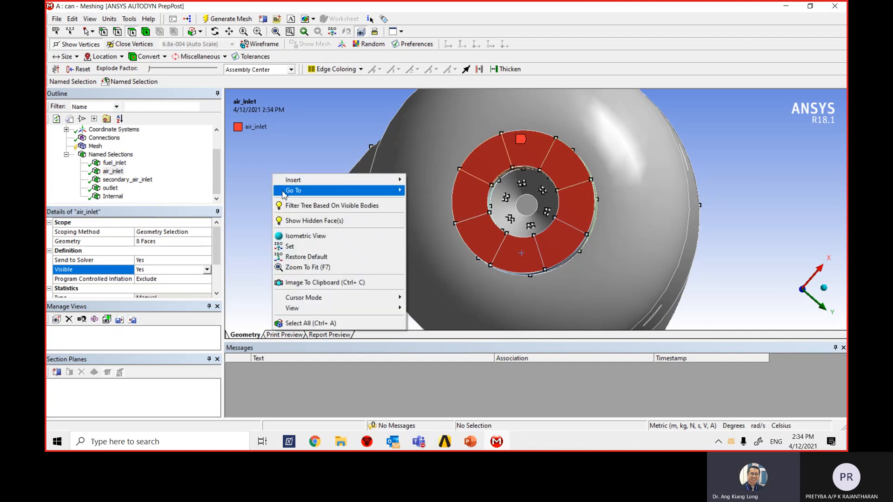
mouse_move(283, 192)
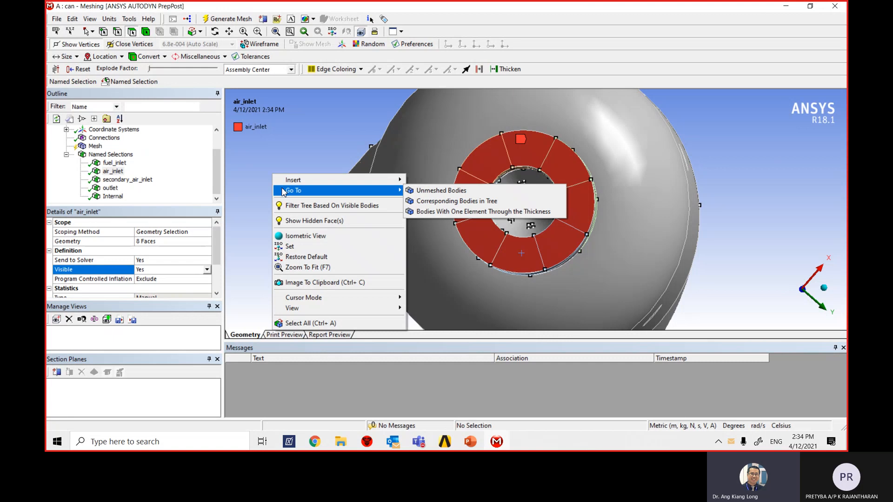
left_click(300, 222)
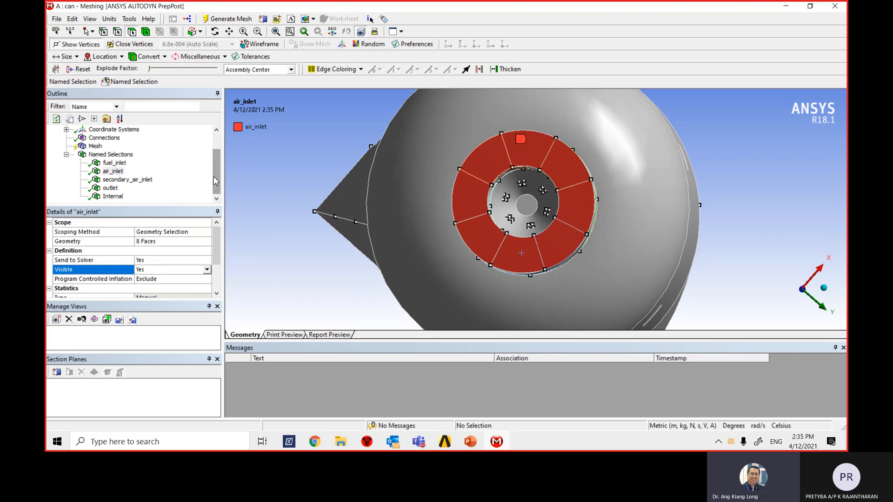
Set the mesh's Physics Preference to CFD and its Solver Preference to CFX.
mouse_move(215, 181)
left_mouse_down()
mouse_move(216, 170)
mouse_move(214, 199)
left_mouse_up()
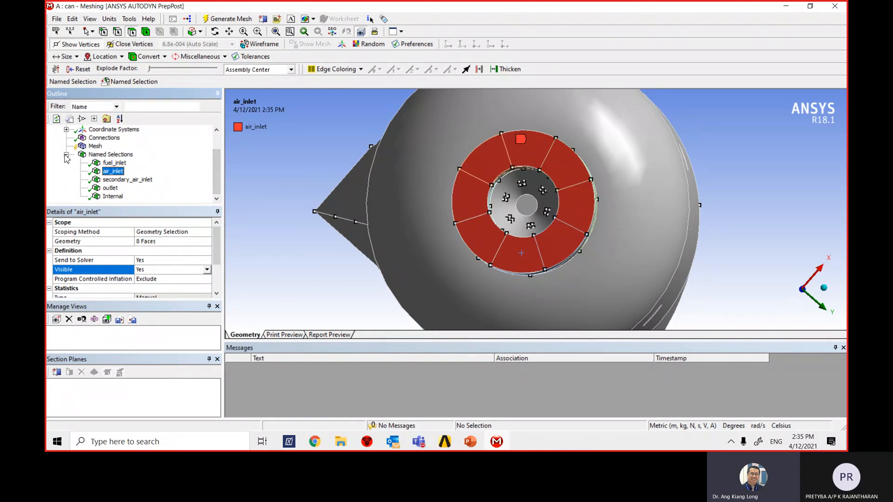
left_click_drag(215, 185, 217, 168)
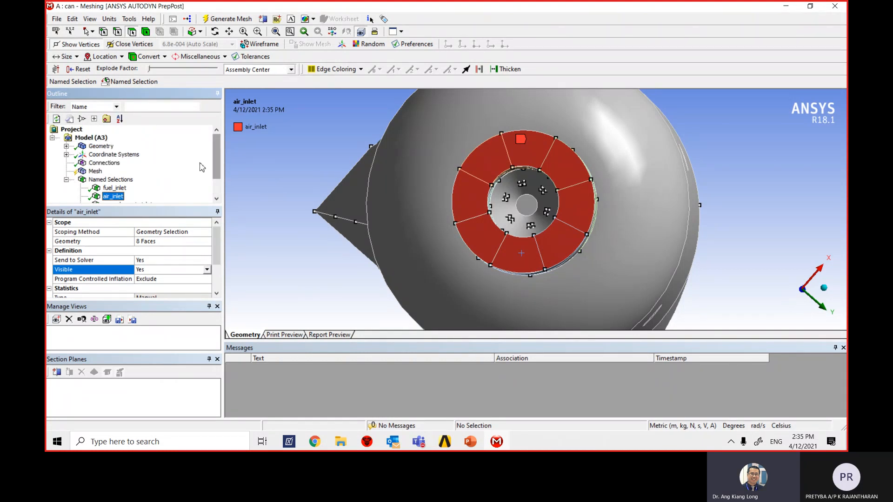
left_click(95, 172)
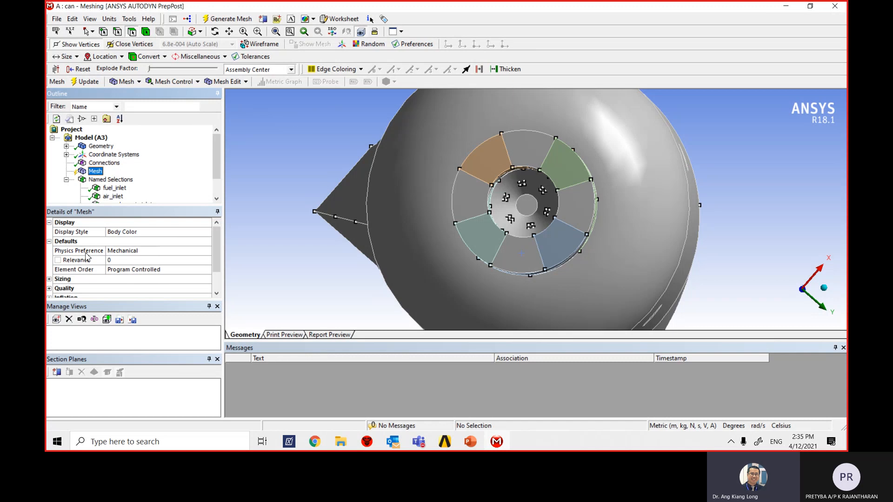
left_click(137, 256)
left_click(207, 251)
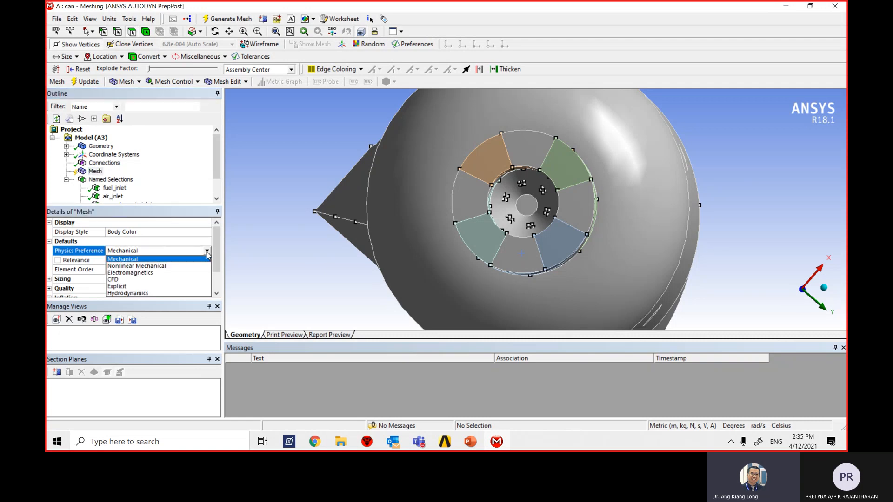
left_click(154, 280)
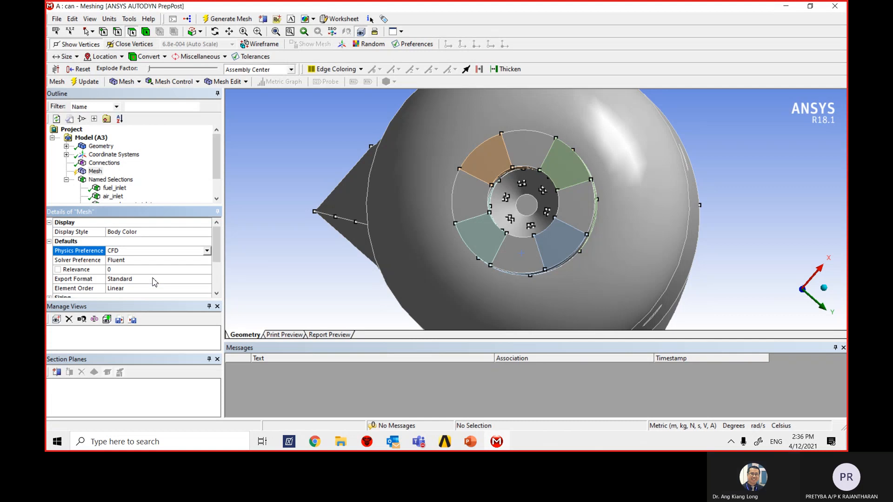
left_click(132, 263)
left_click(207, 261)
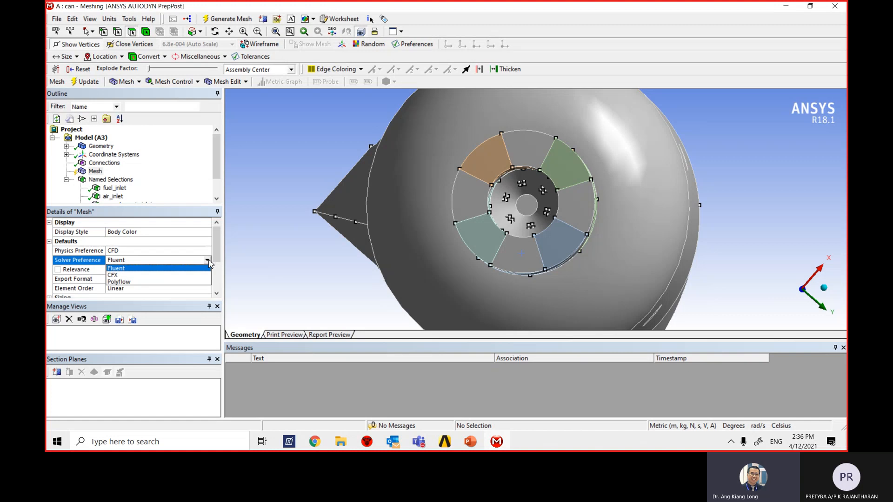
left_click(123, 276)
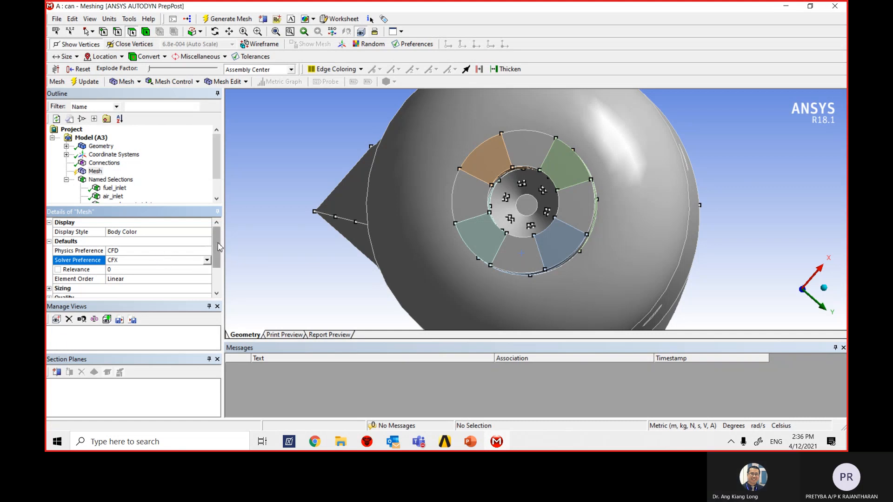
Examine the mesh's Sizing and Inflation settings, including size function, relevance center, element size limits and inflation layer options.
left_click_drag(217, 246, 216, 266)
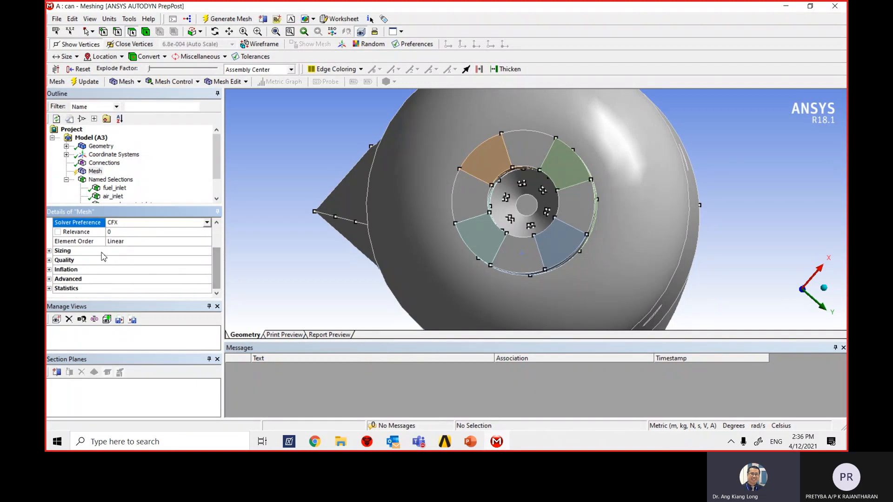
left_click(49, 251)
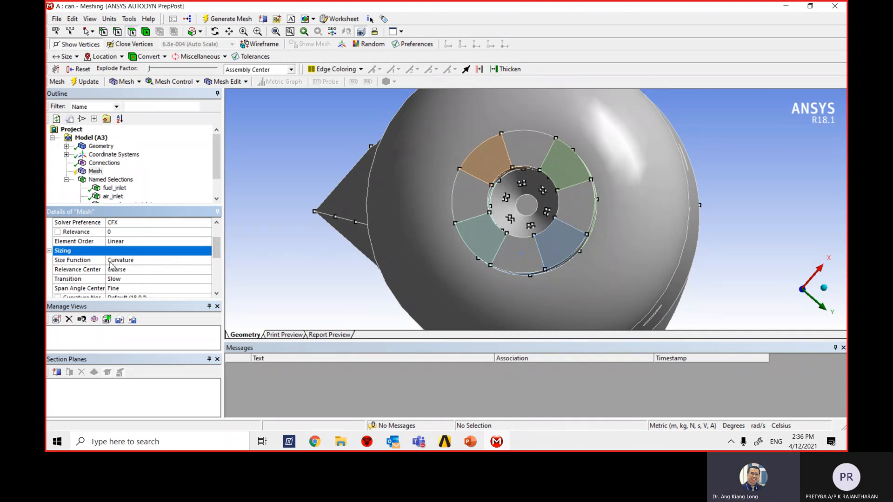
scroll(218, 253, "up", 2)
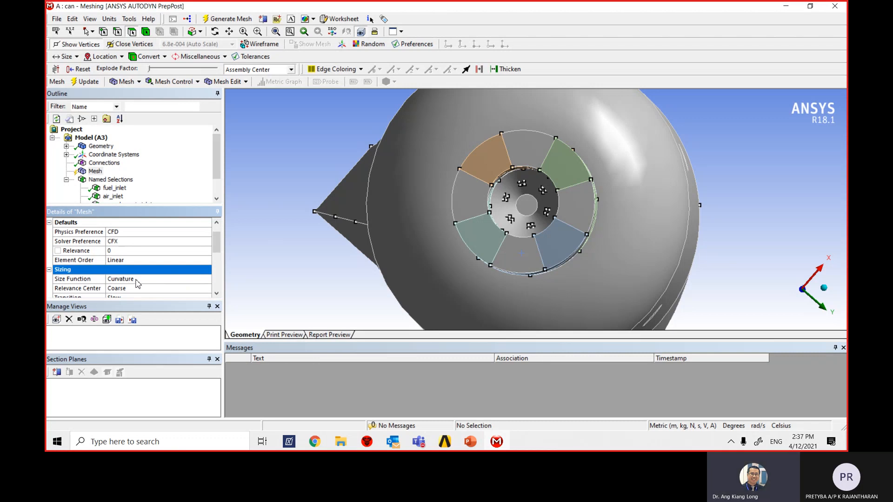
scroll(204, 253, "down", 3)
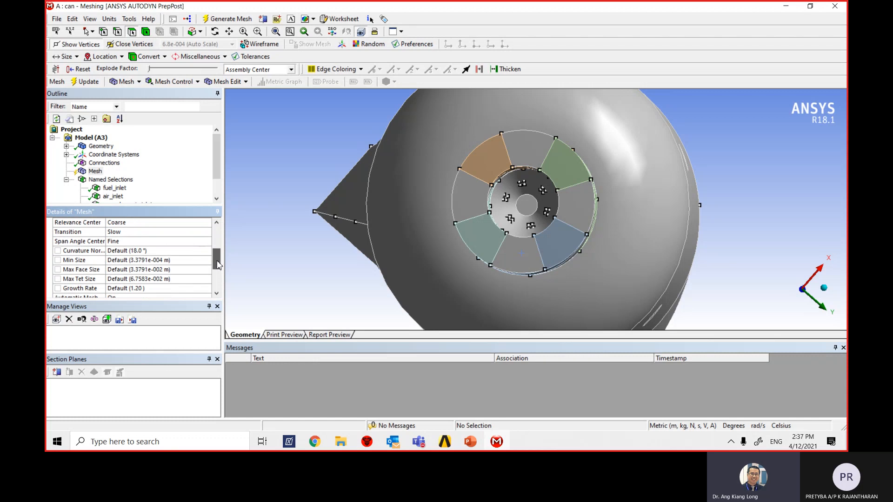
scroll(209, 246, "up", 3)
left_click(49, 270)
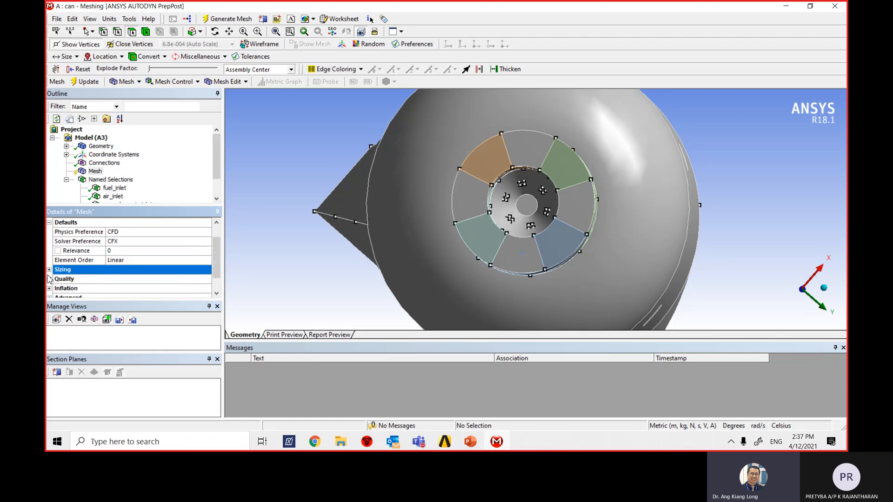
scroll(215, 260, "down", 2)
left_click(49, 270)
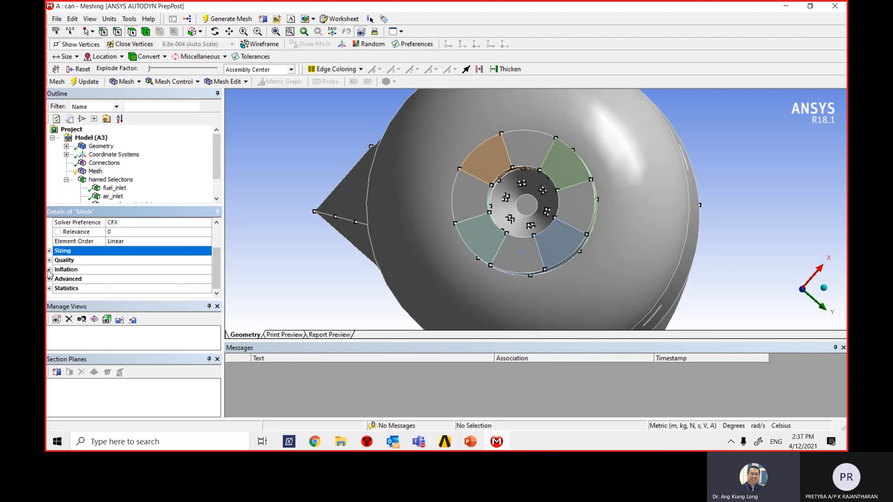
scroll(215, 261, "down", 2)
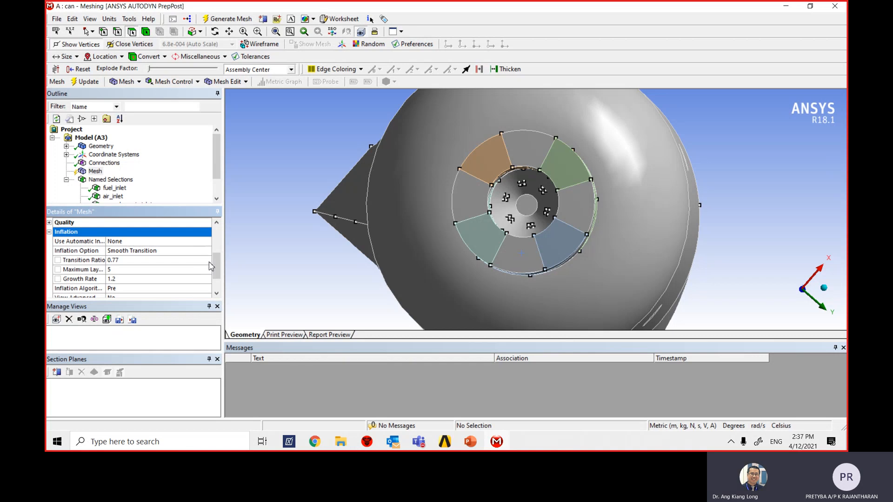
mouse_move(217, 266)
left_mouse_down()
mouse_move(219, 236)
mouse_move(220, 251)
left_mouse_up()
left_click(49, 250)
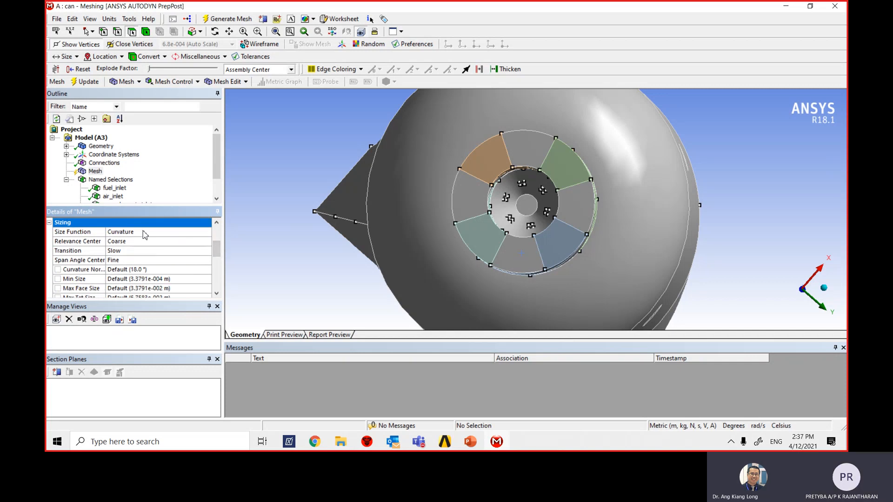
scroll(219, 245, "up", 1)
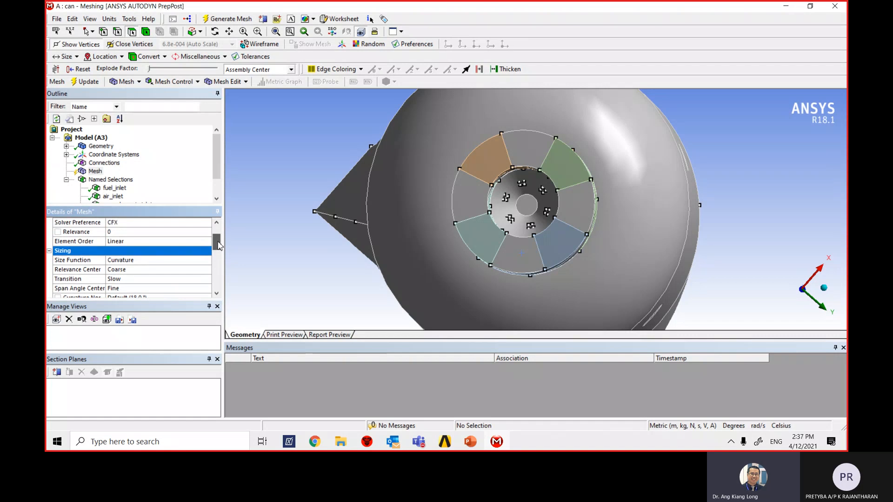
scroll(218, 245, "up", 1)
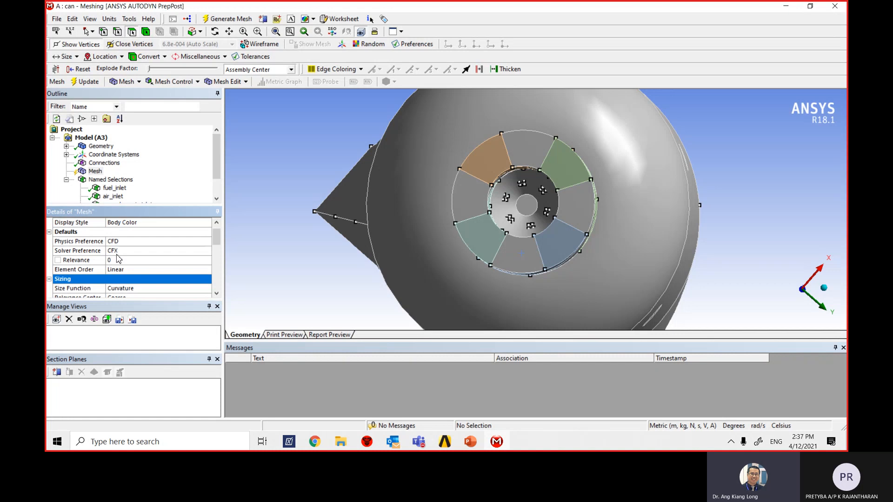
scroll(217, 243, "down", 1)
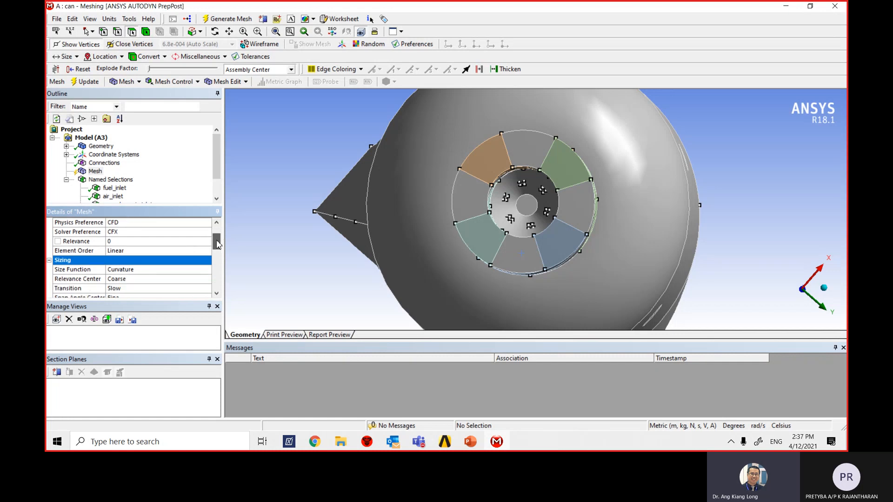
scroll(217, 244, "down", 1)
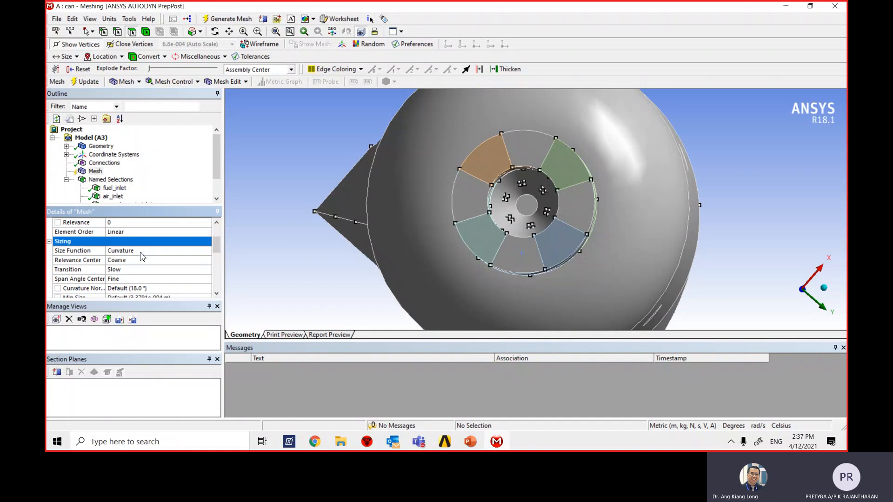
left_click(49, 241)
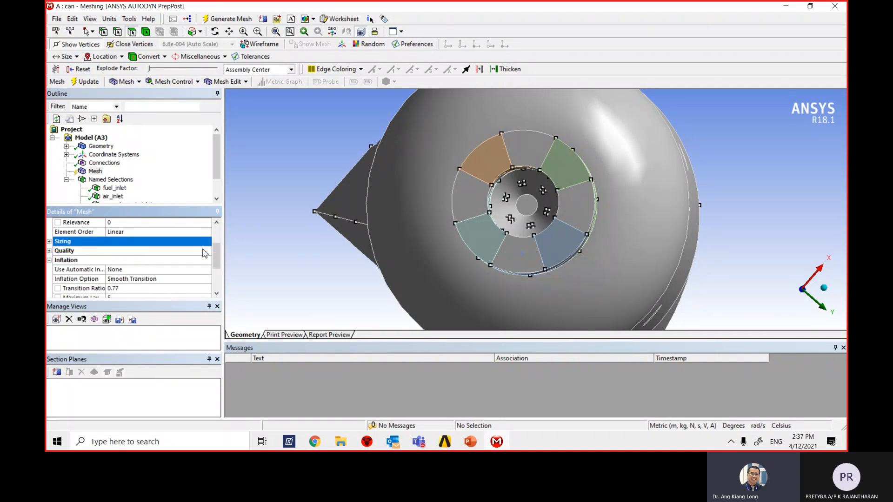
Set Use Automatic Inflation to Program Controlled in the mesh's Inflation settings and review the remaining inflation options.
left_click_drag(216, 255, 217, 267)
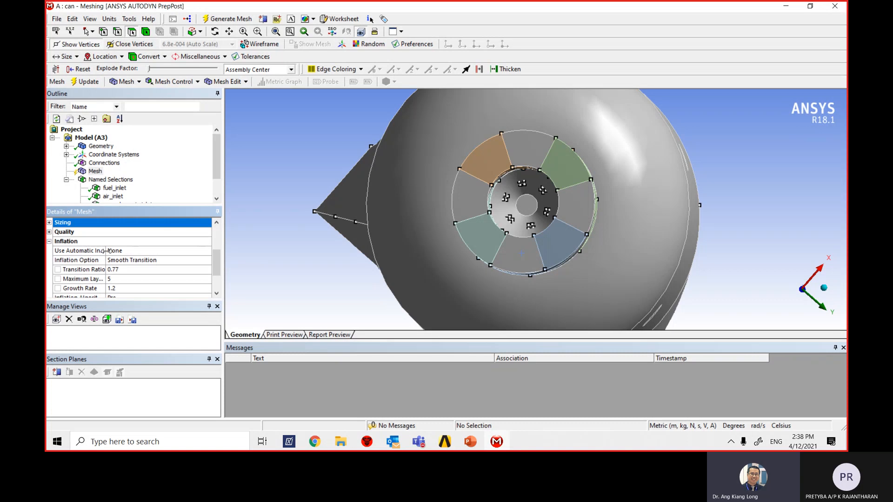
left_click_drag(106, 250, 117, 251)
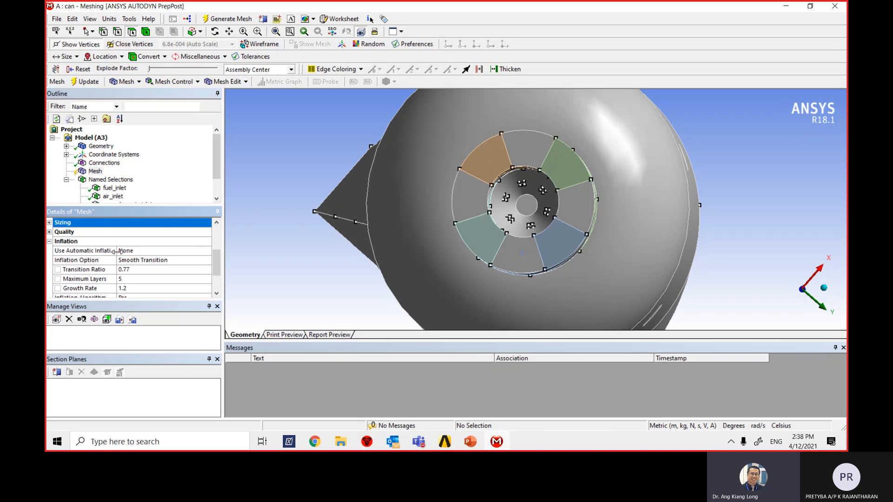
left_click(144, 251)
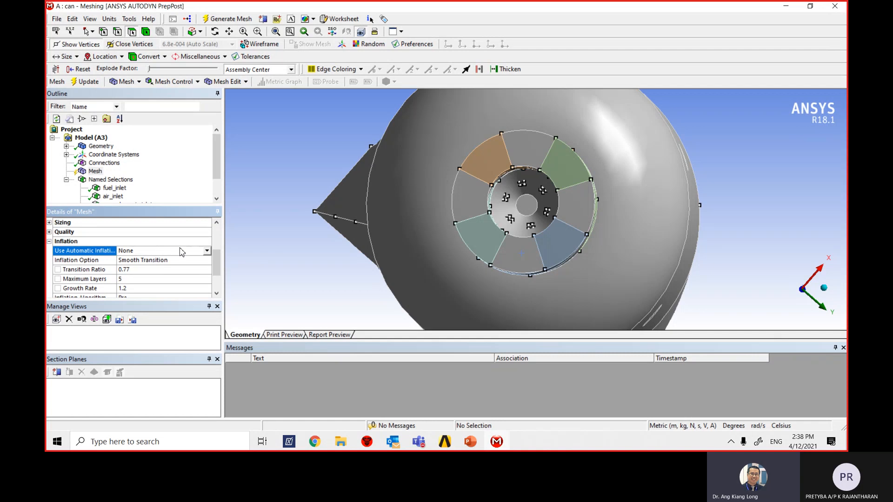
left_click(207, 252)
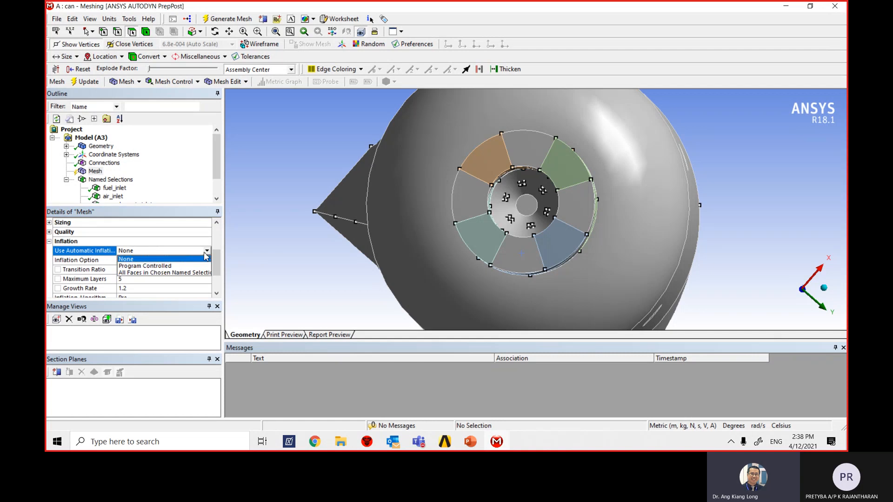
left_click(184, 269)
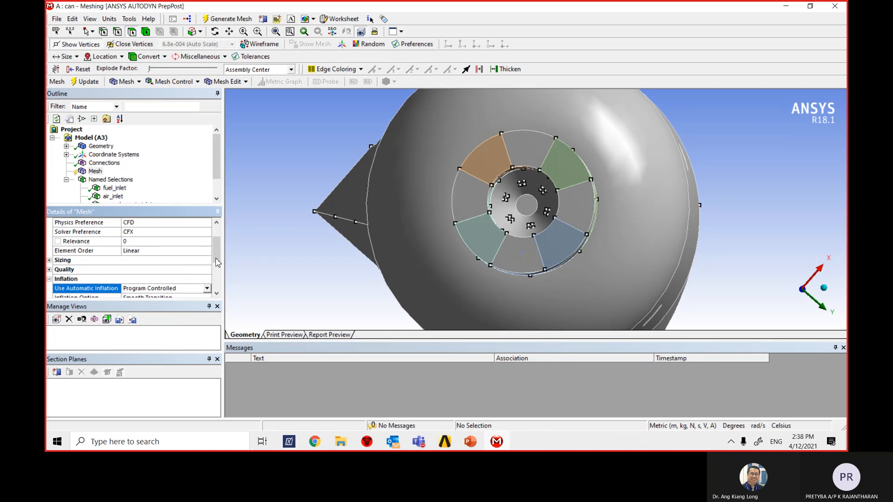
scroll(217, 256, "down", 1)
scroll(216, 254, "down", 2)
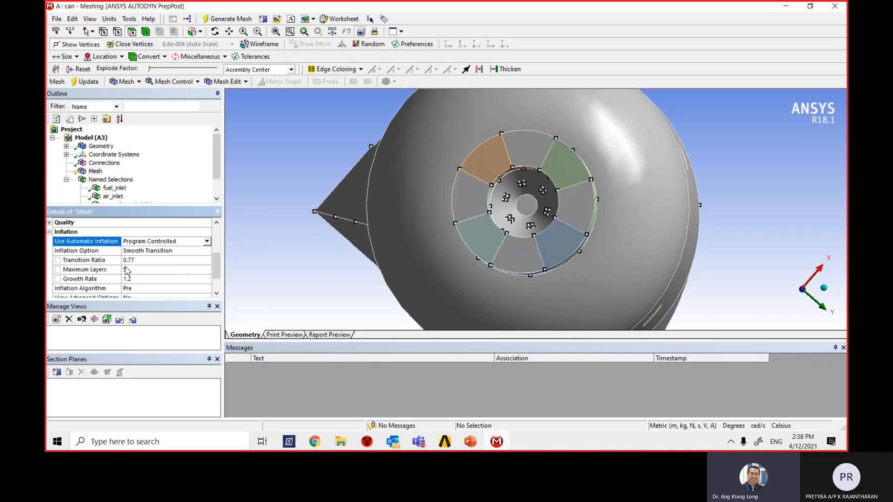
Generate the combustor mesh and view the meshed body from several angles, ending in the isometric view.
left_click_drag(220, 157, 221, 179)
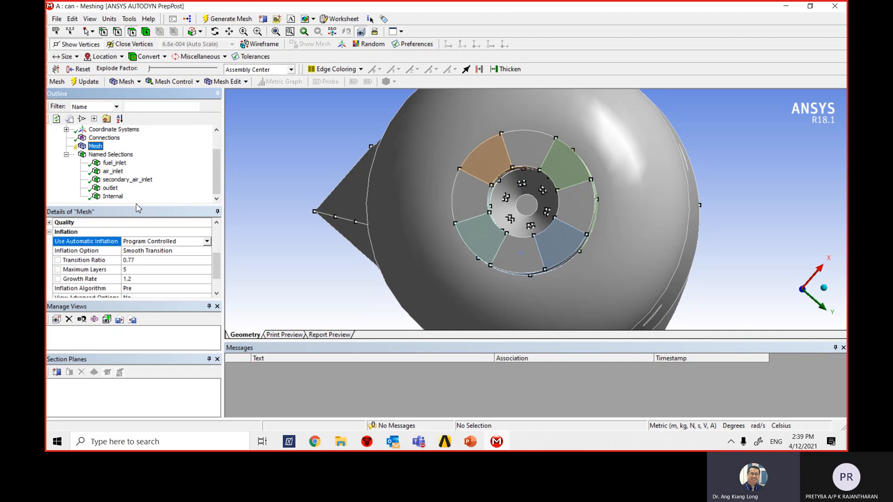
right_click(95, 148)
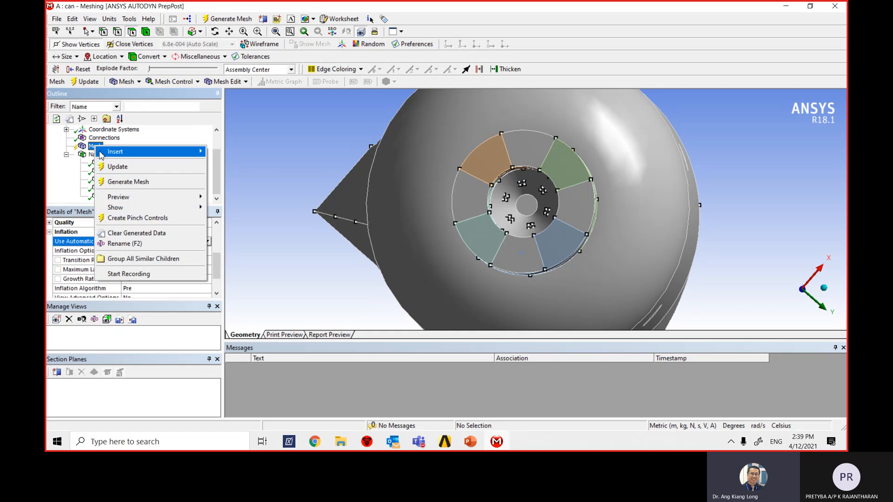
left_click(123, 185)
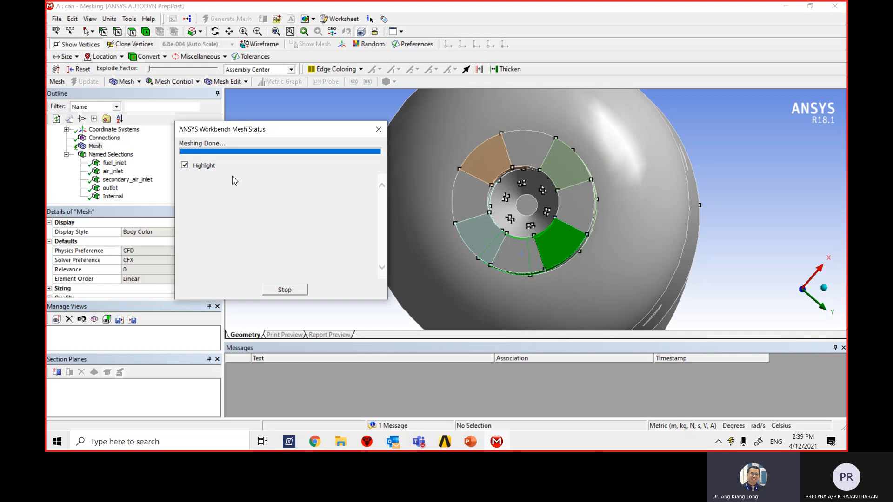
scroll(679, 221, "down", 3)
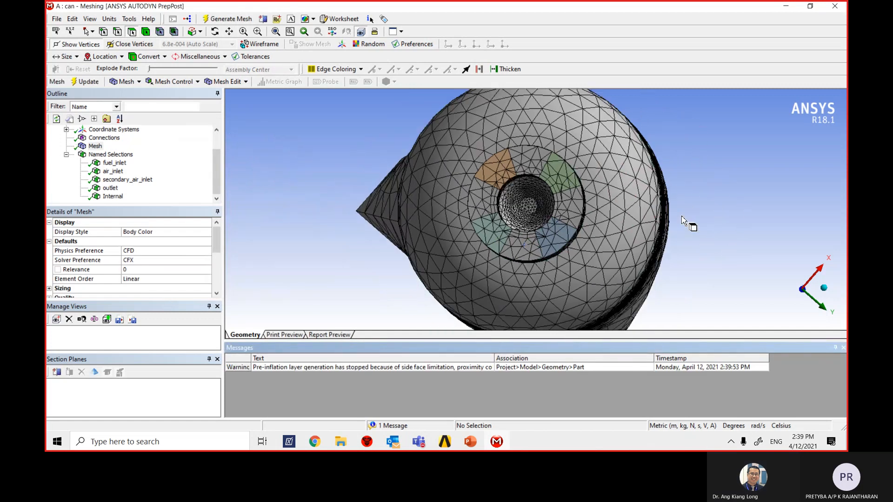
middle_click_drag(680, 220, 554, 227)
middle_click_drag(389, 195, 371, 180)
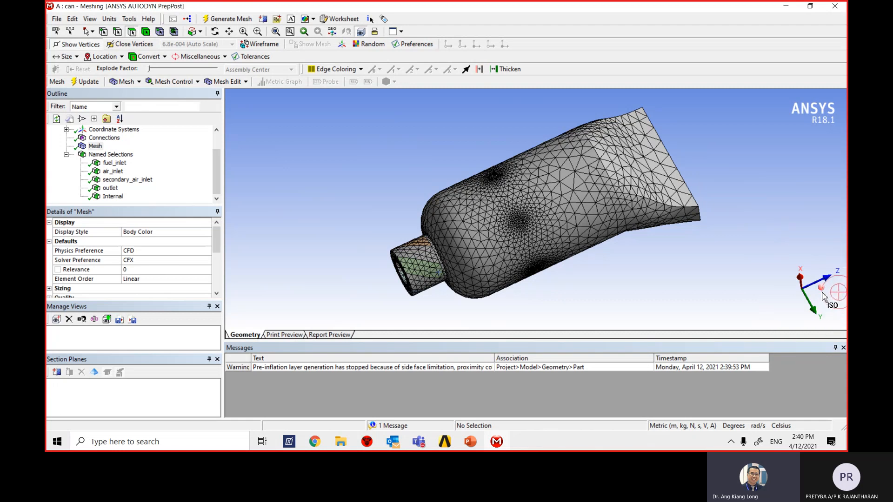
left_click(823, 292)
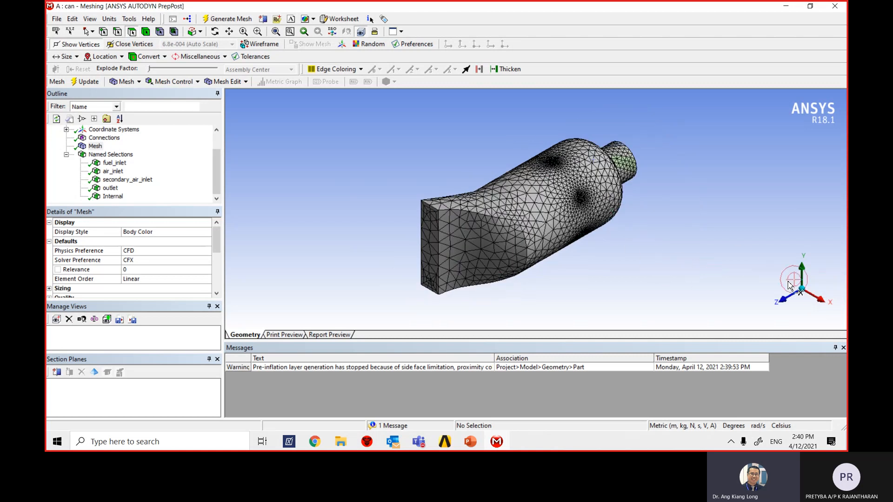
Orient the meshed combustor along its Z axis and cut it with a vertical section plane through the inlet's center.
middle_click_drag(684, 270, 619, 193)
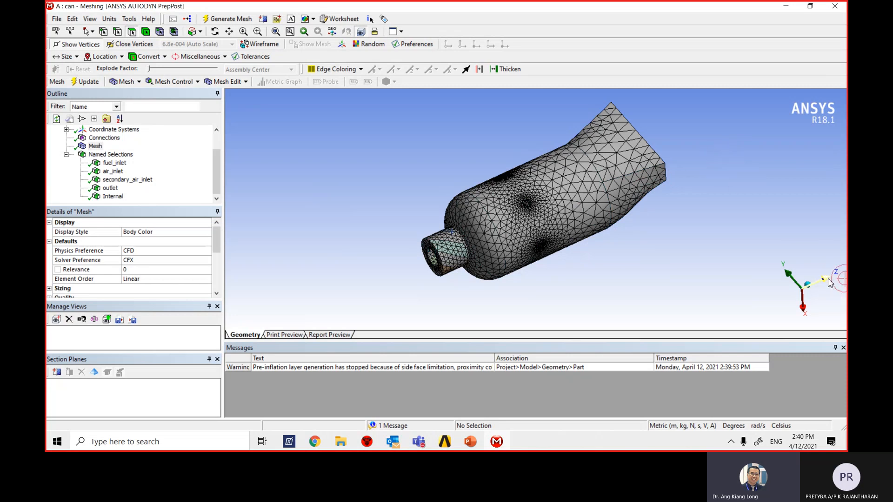
left_click(831, 283)
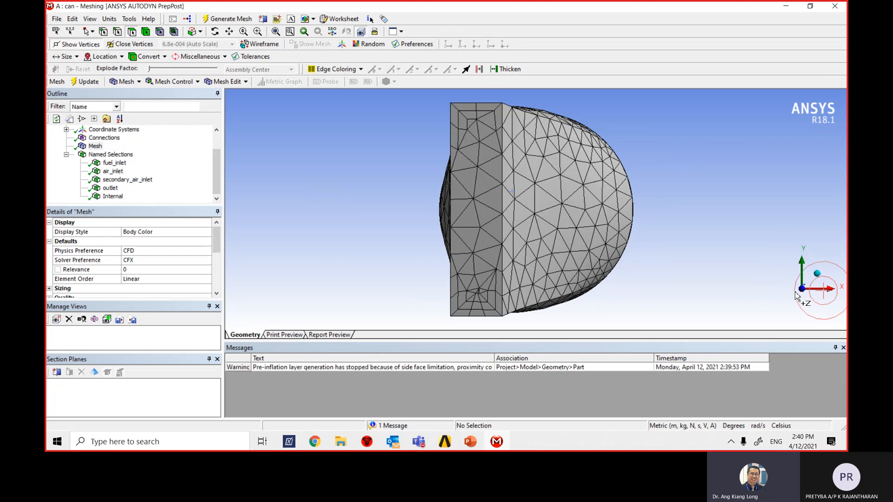
left_click(813, 292)
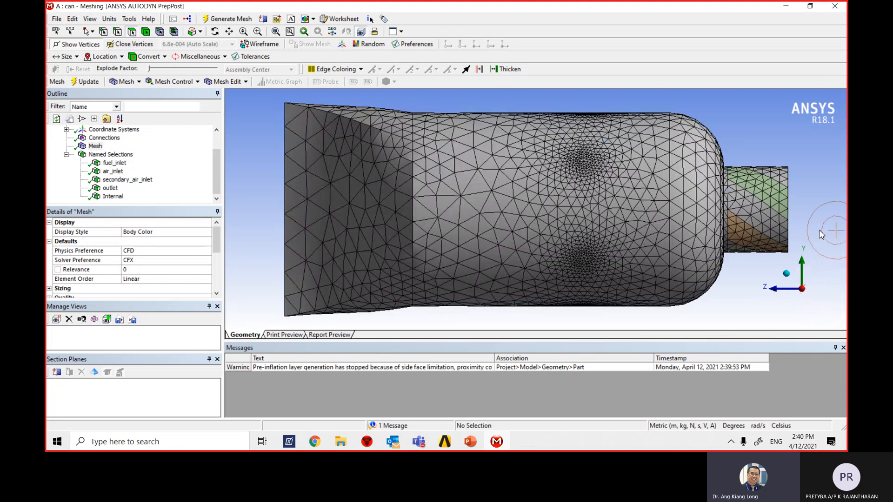
middle_click_drag(823, 226, 724, 272)
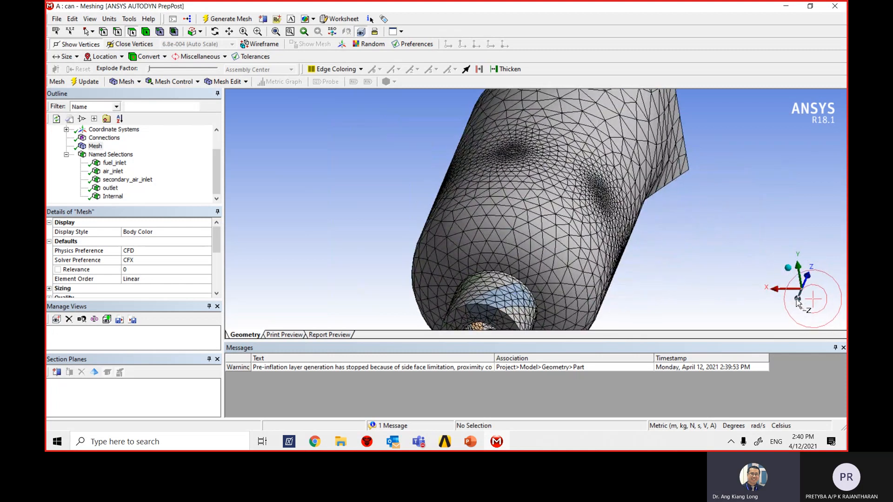
left_click(802, 307)
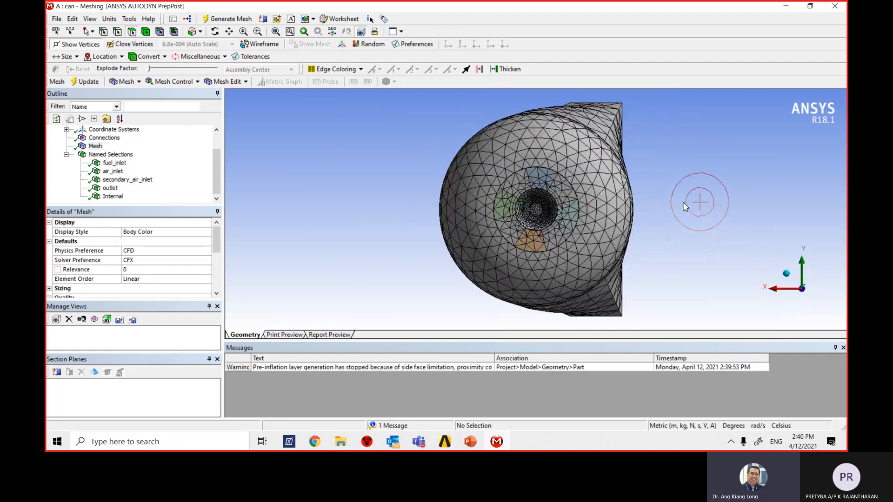
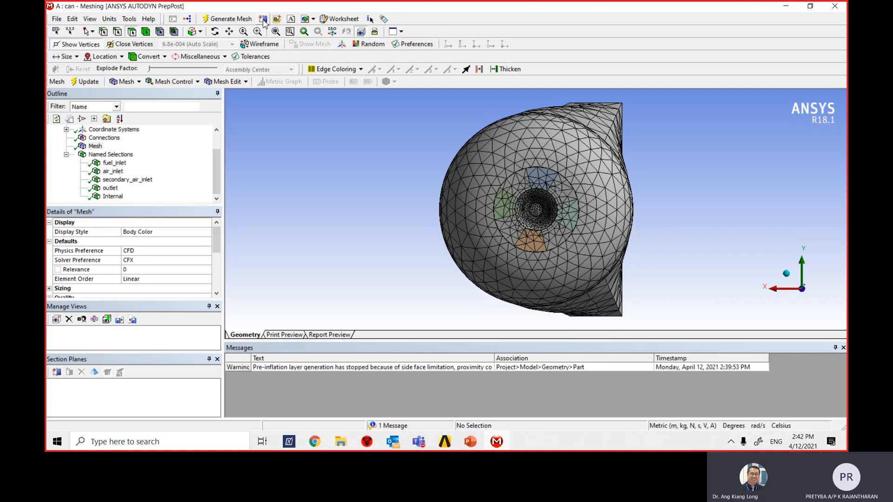
left_click(263, 20)
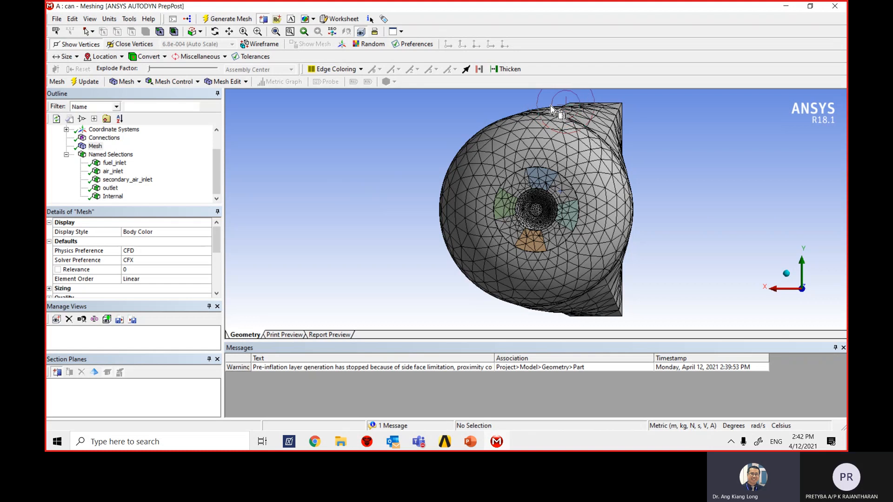
scroll(596, 137, "up", 1)
scroll(596, 137, "down", 3)
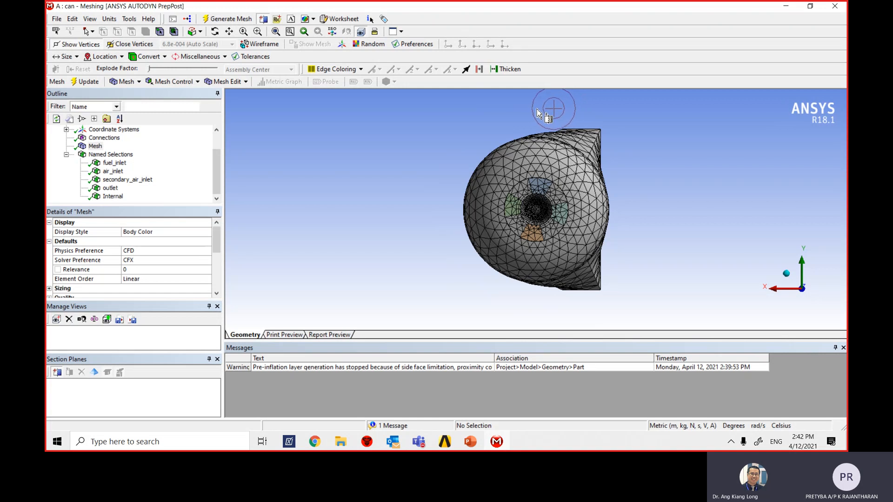
left_click_drag(537, 110, 537, 319)
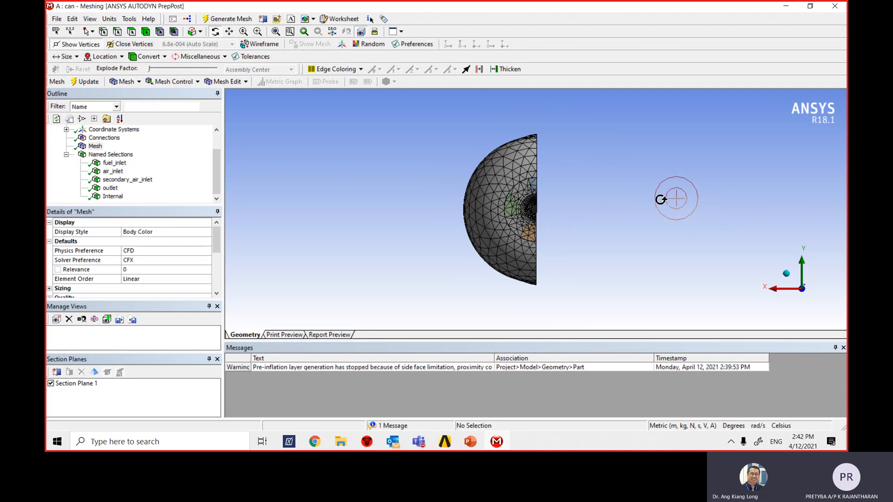
Show whole elements on the combustor's section cut and inspect the interior mesh and inflation layers from an angled view.
left_click_drag(646, 201, 525, 236)
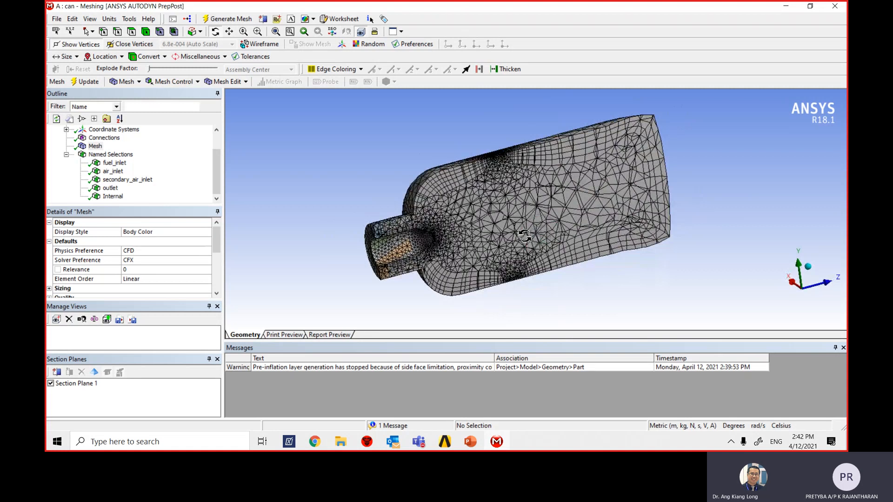
left_click(254, 195)
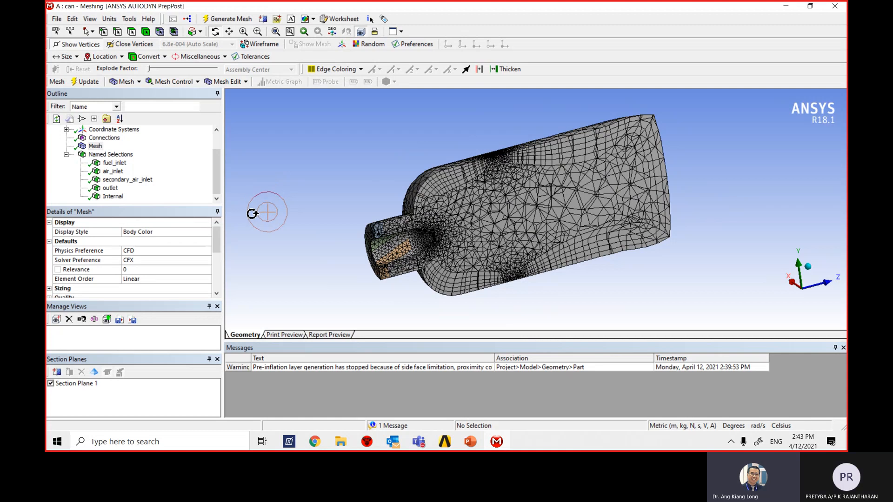
left_click(96, 373)
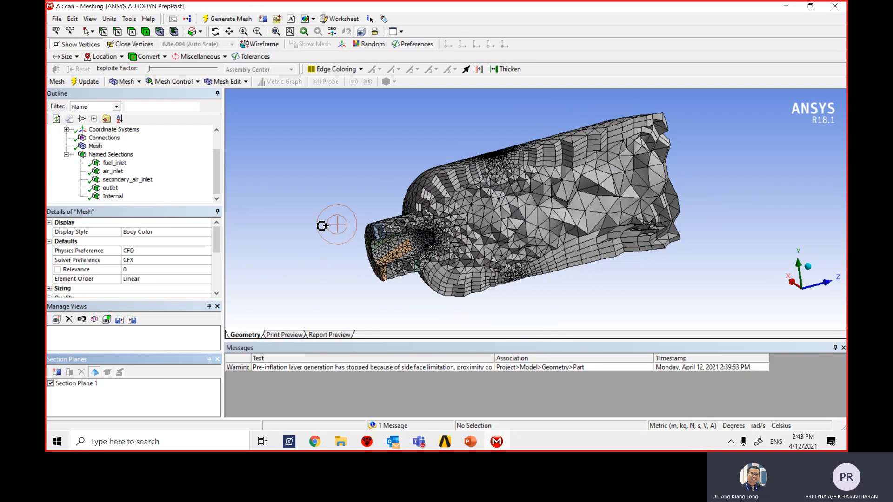
mouse_move(323, 226)
left_mouse_down()
mouse_move(350, 241)
mouse_move(334, 230)
mouse_move(318, 251)
left_mouse_up()
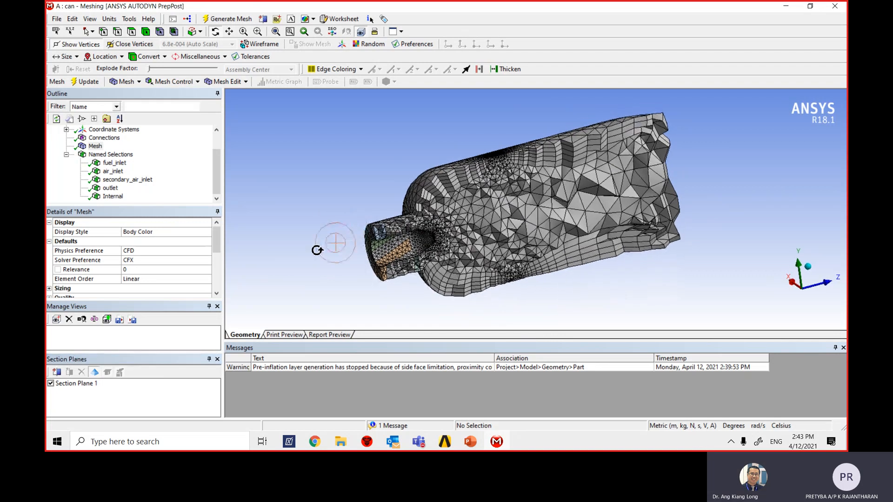
left_click(93, 372)
left_click_drag(600, 247, 619, 259)
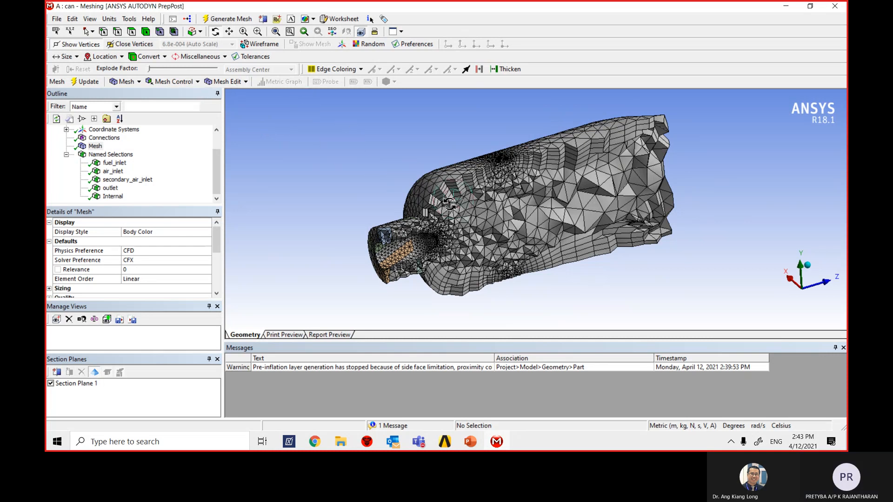
right_click(474, 227)
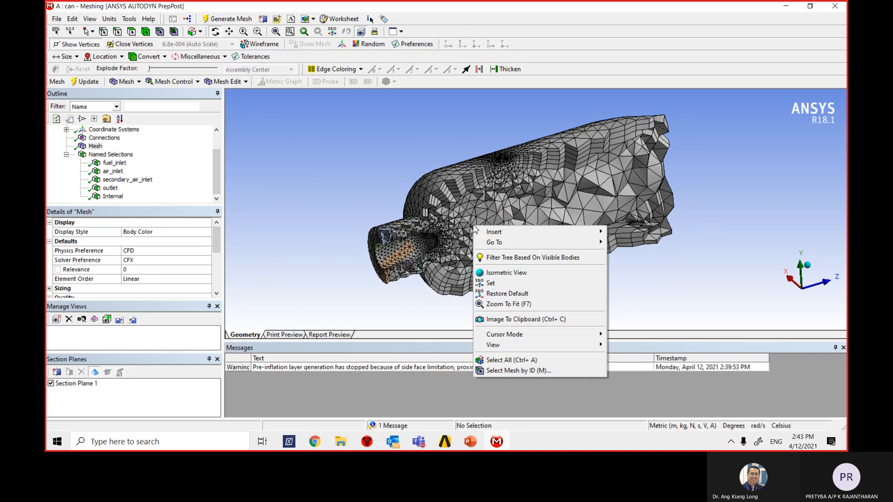
left_click(305, 190)
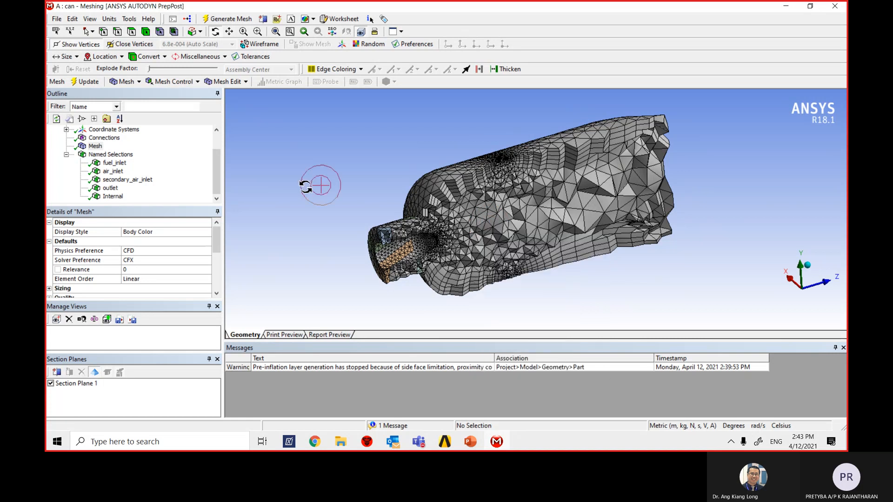
left_click(94, 373)
left_click(95, 373)
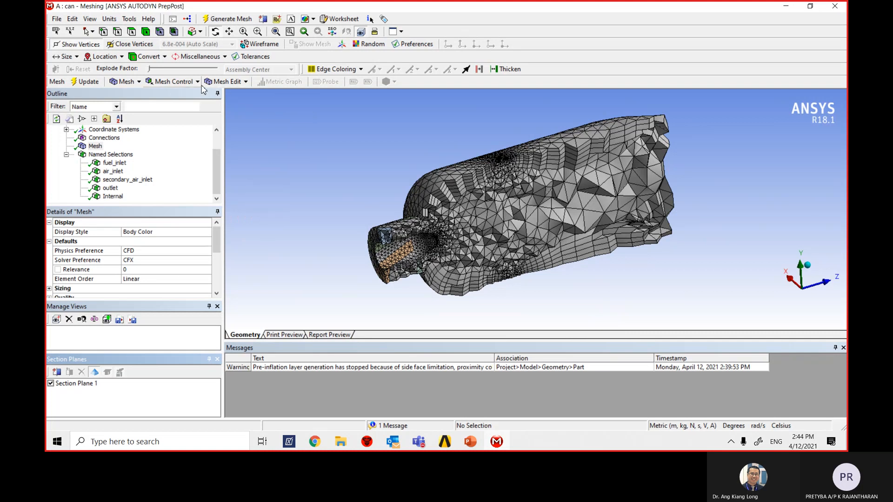
left_click(240, 82)
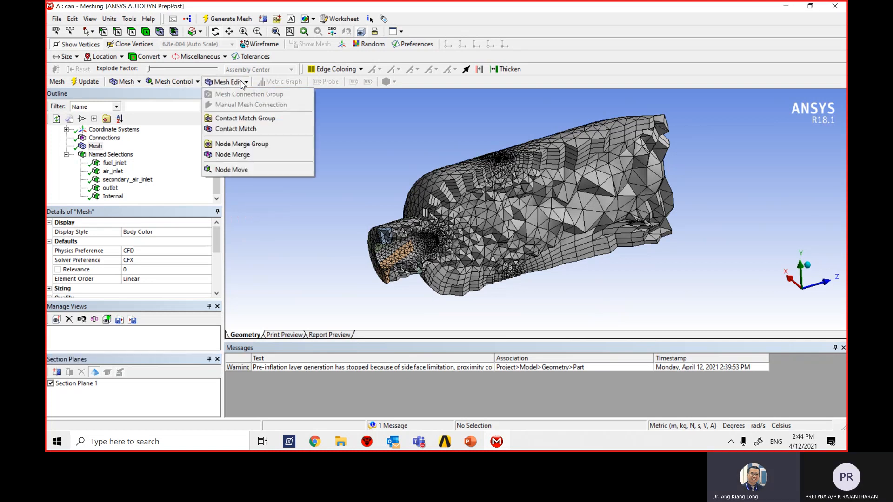
left_click(139, 83)
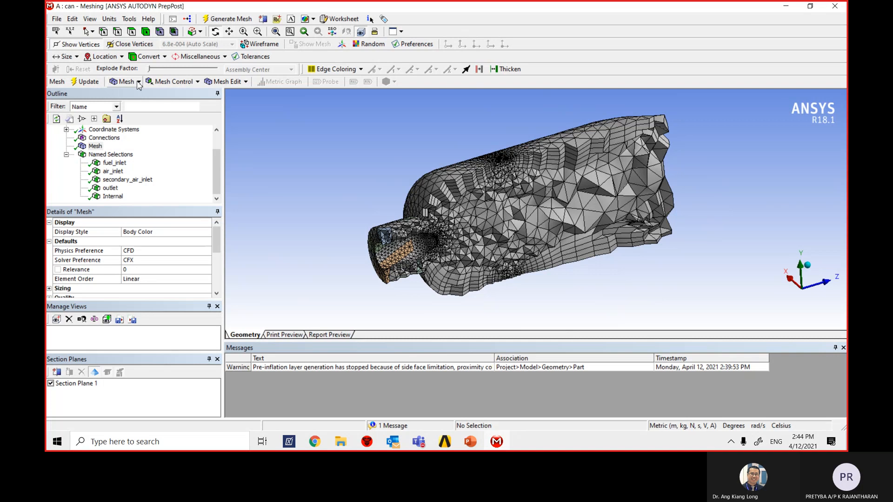
left_click(138, 82)
left_click(187, 84)
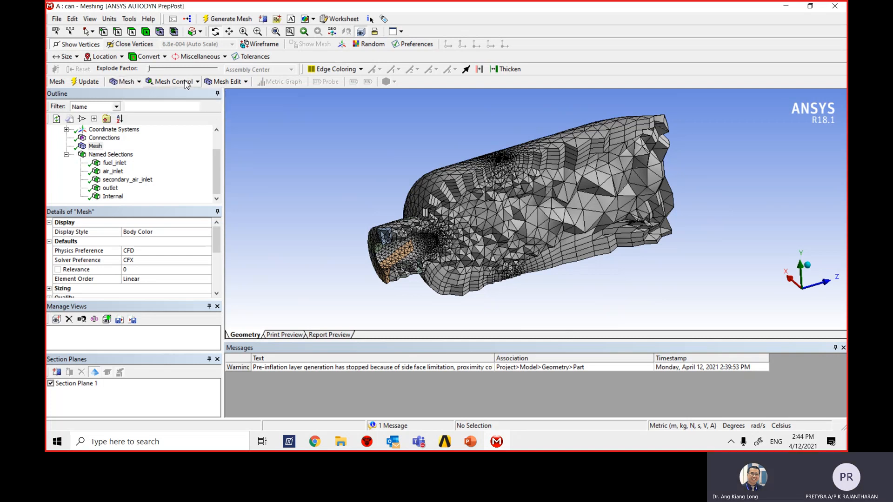
left_click(188, 84)
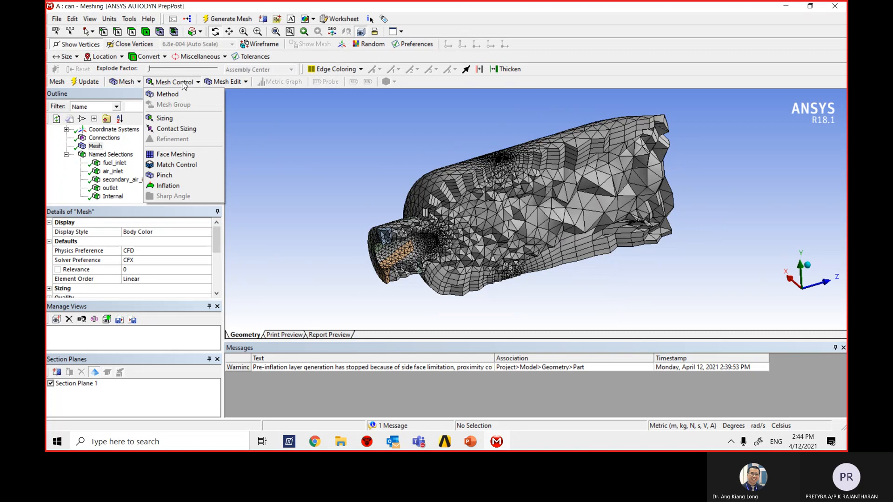
left_click(461, 82)
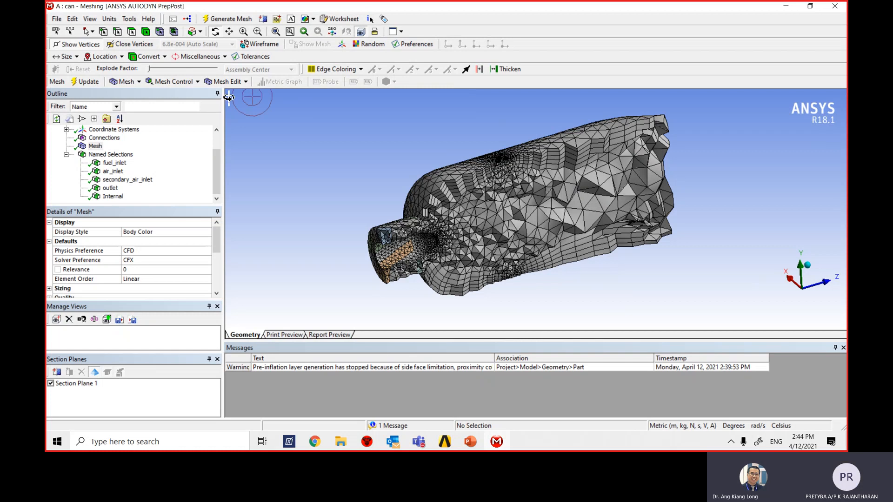
left_click(137, 82)
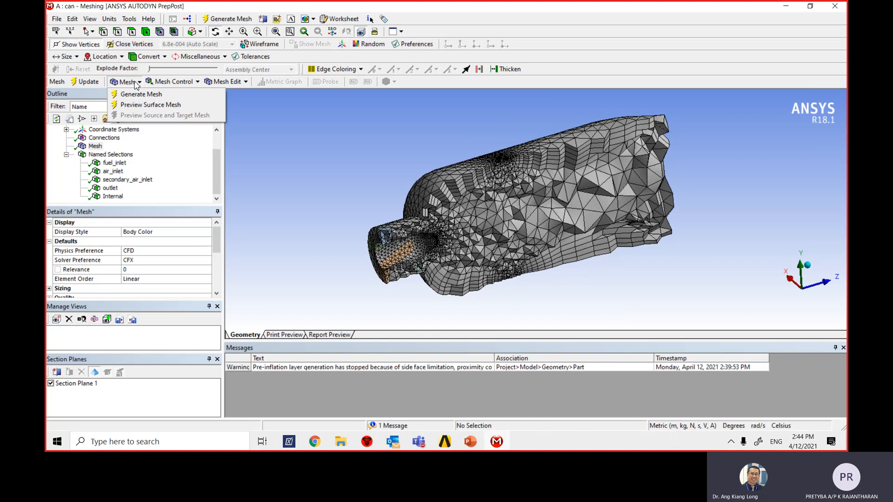
left_click(240, 85)
left_click(240, 84)
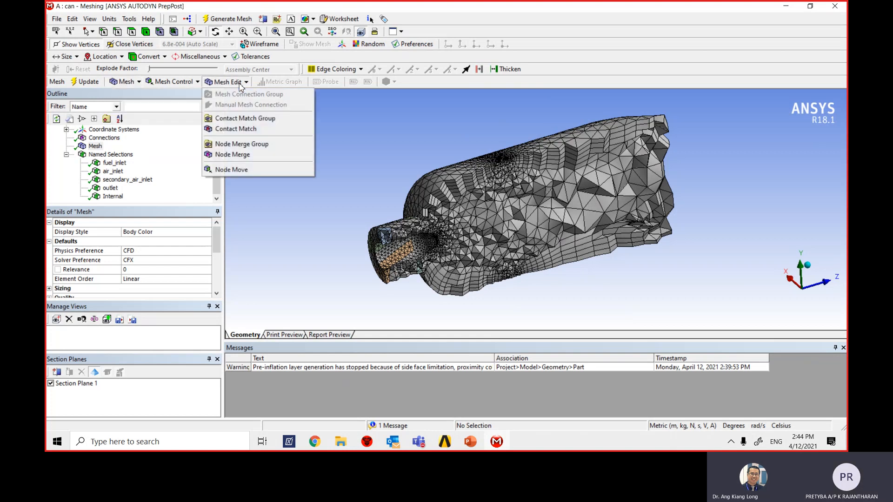
left_click(125, 83)
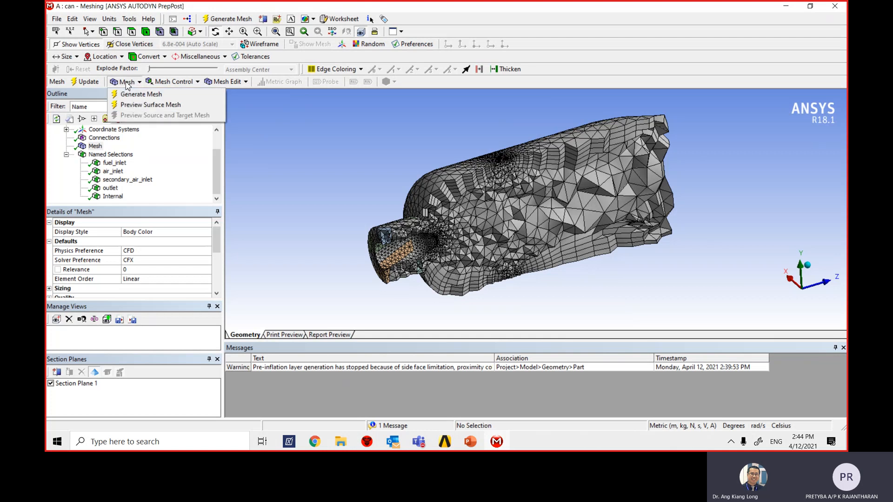
Insert a Method control and a Sizing control under Mesh without assigning geometry to them.
left_click(163, 84)
left_click(168, 84)
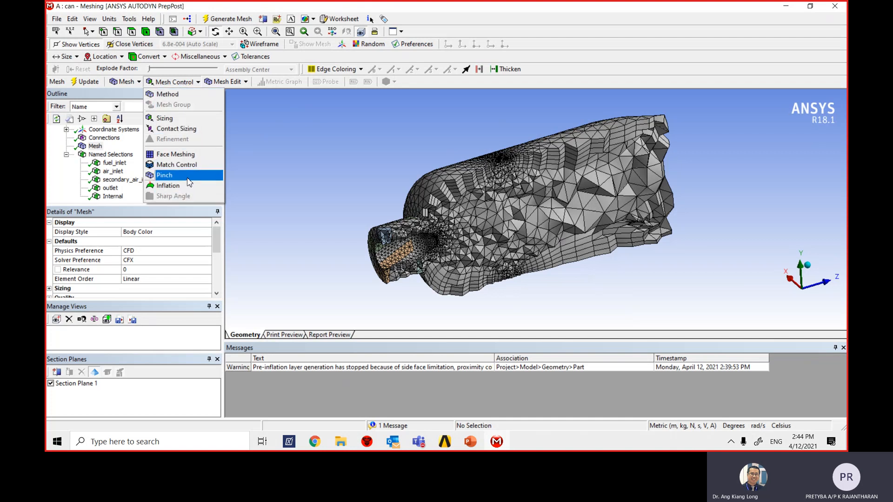
left_click(175, 96)
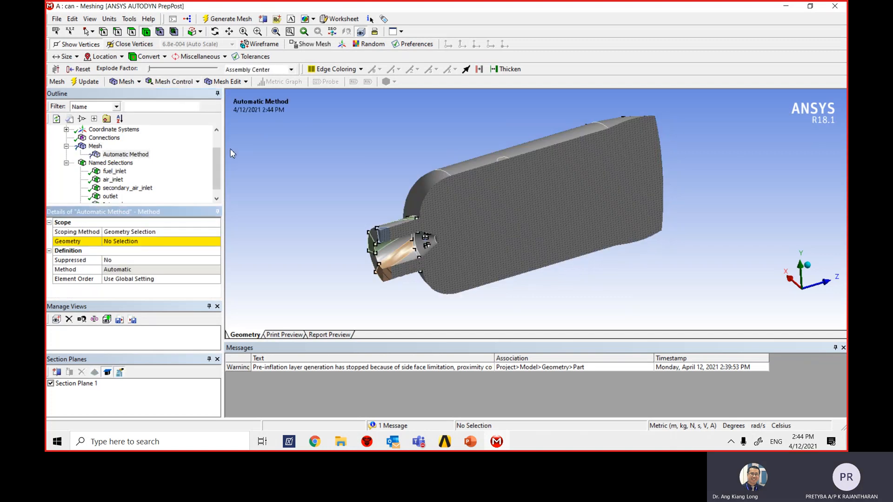
left_click(172, 82)
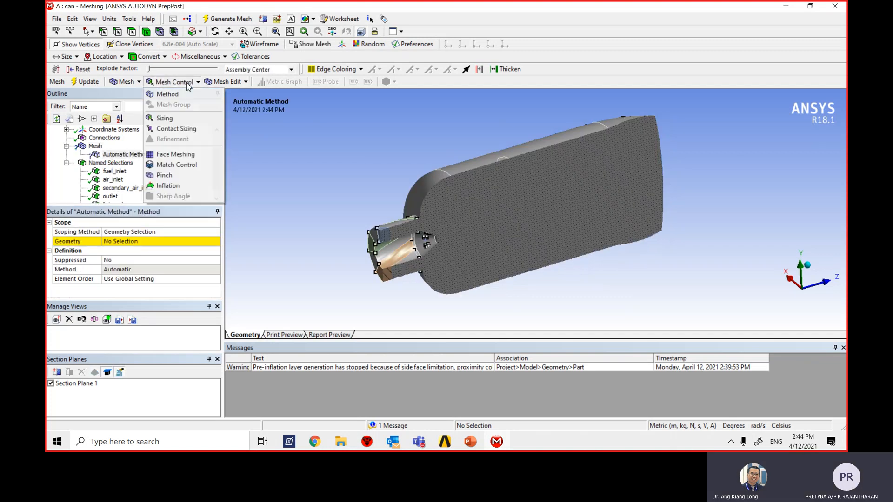
left_click(174, 119)
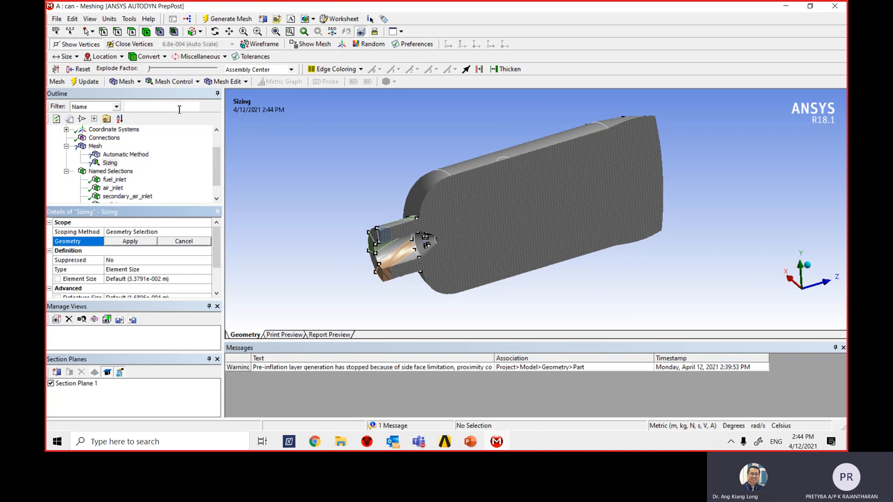
Add Pinch and Inflation controls to the mesh, leaving their geometry and boundary scopes undefined.
left_click(173, 82)
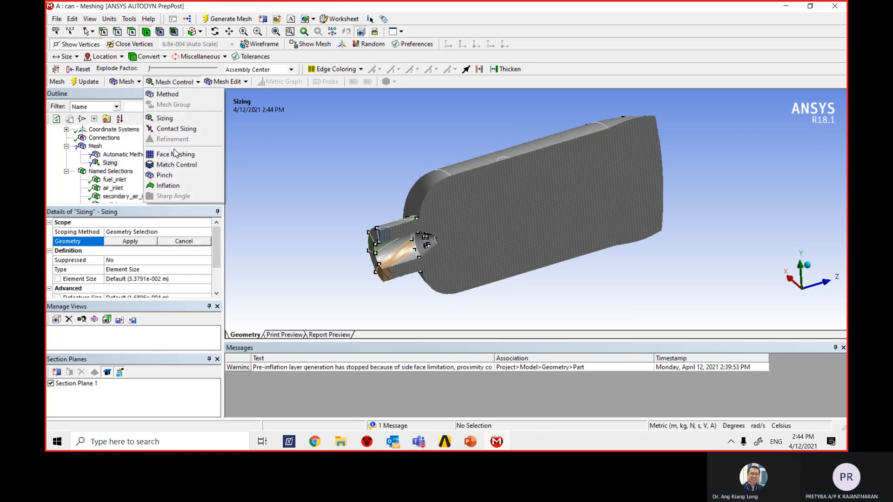
left_click(175, 176)
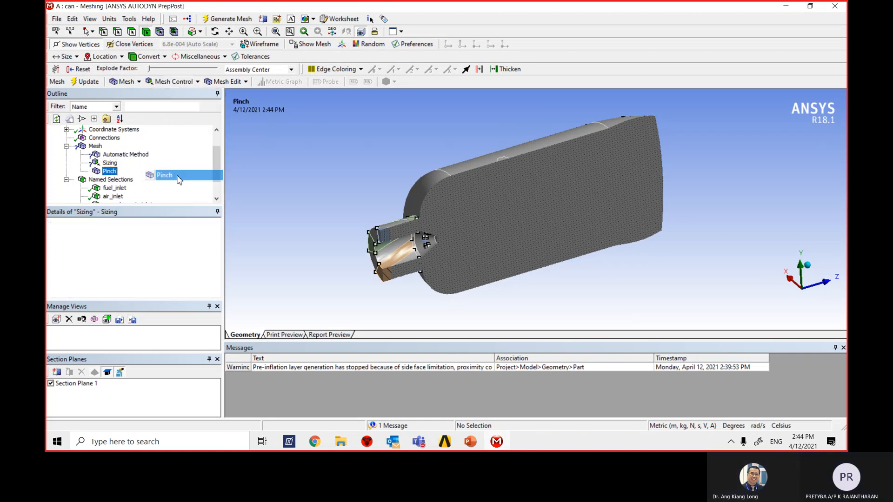
left_click(172, 83)
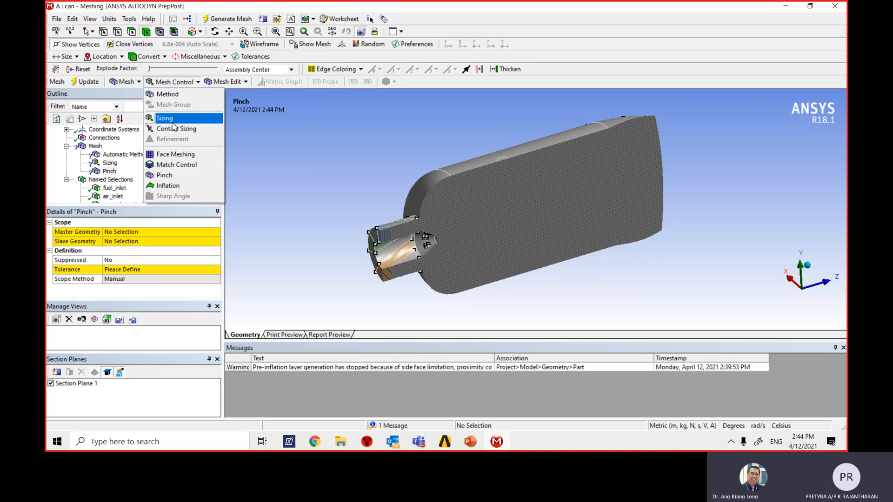
left_click(168, 186)
left_click(173, 83)
Try to preview the combustor's surface mesh with the newly inserted, unscoped mesh controls.
left_click(131, 84)
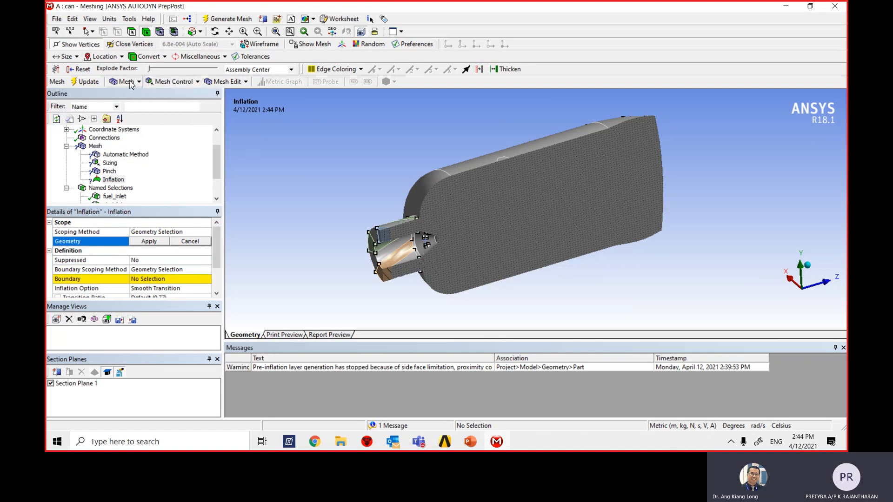
left_click(130, 83)
left_click(140, 109)
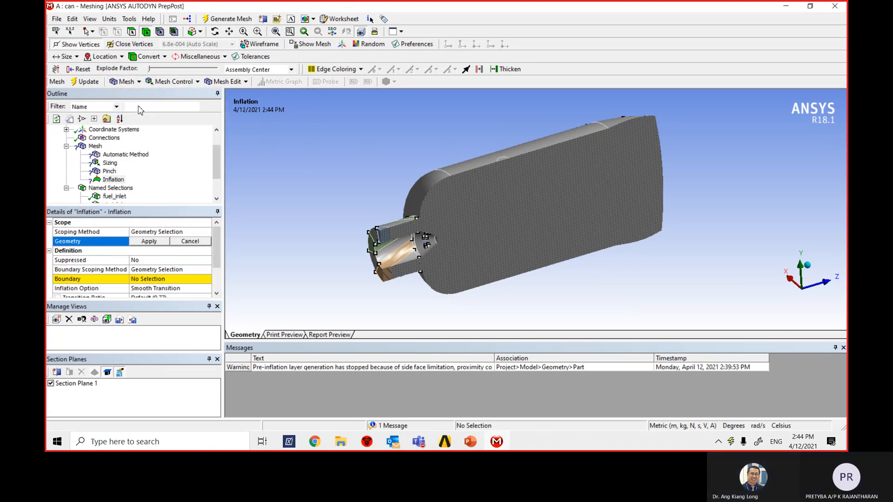
left_click(131, 82)
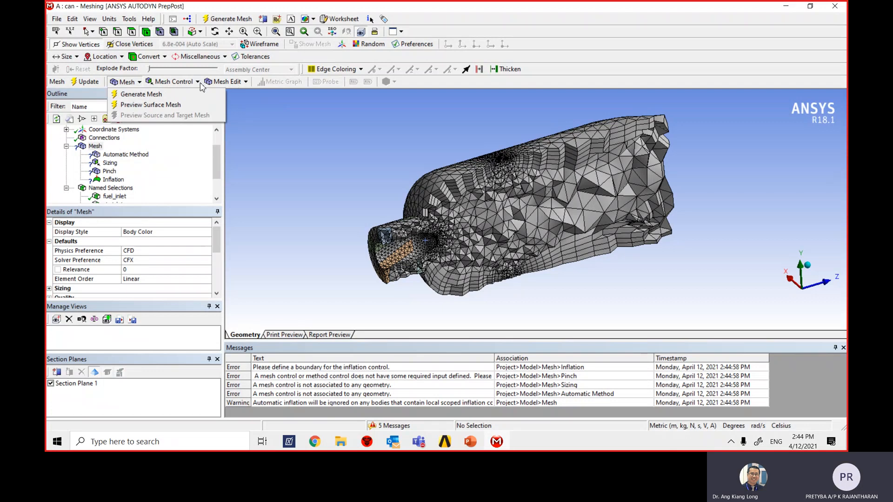
Try previewing the combustor's surface mesh again while the local mesh controls remain unscoped.
left_click(128, 85)
left_click(131, 83)
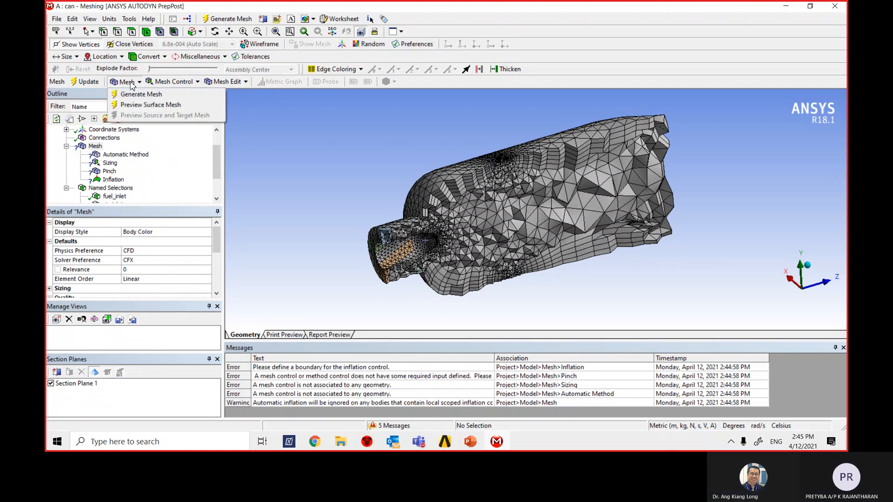
left_click(140, 103)
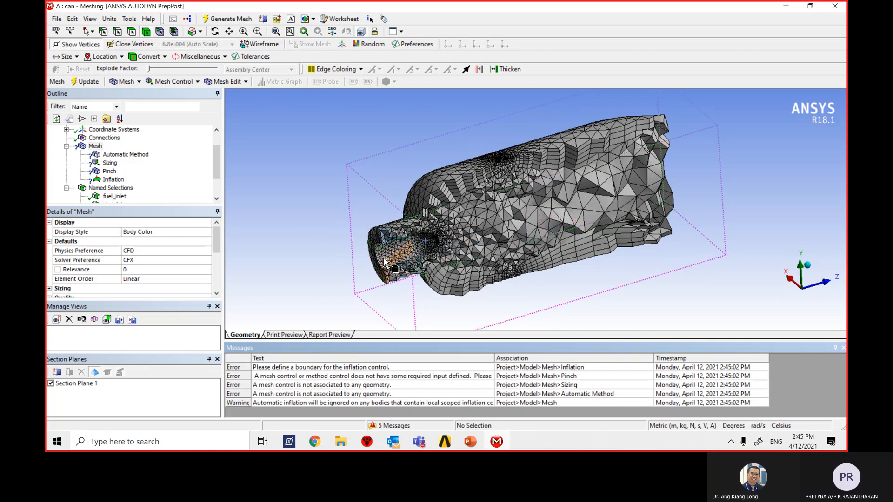
Inspect the combustor's sectioned mesh from an angled view with Section Plane 1 kept active, and clear the body selection.
middle_click_drag(400, 265, 442, 254)
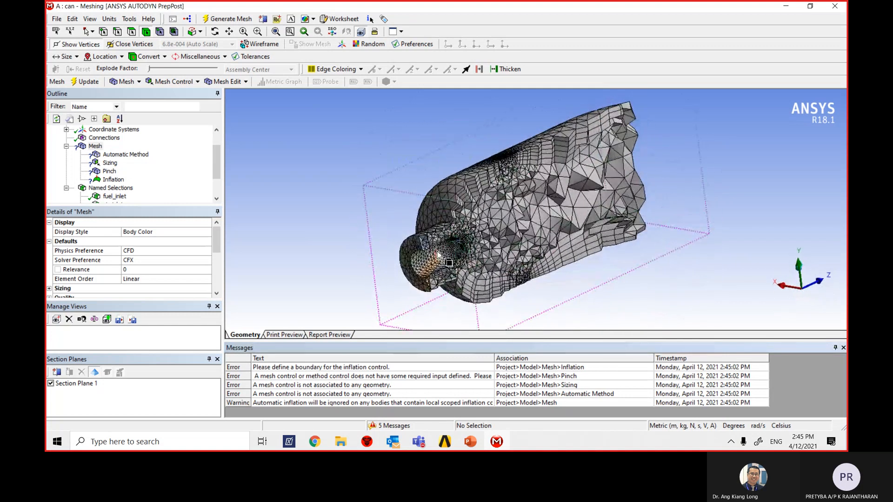
left_click(51, 384)
left_click(51, 384)
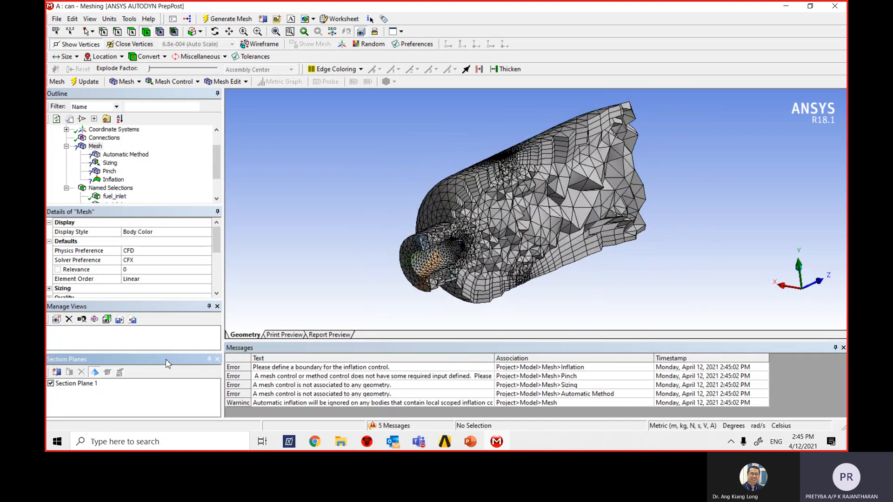
left_click(468, 243)
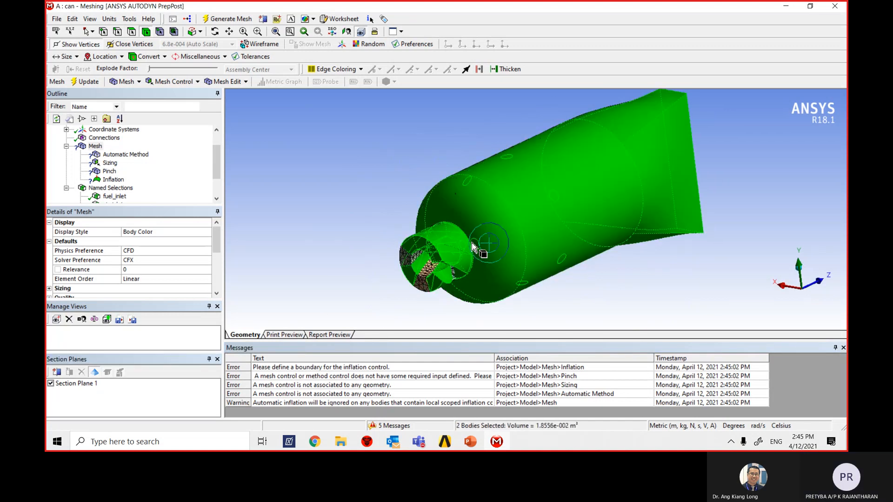
left_click(50, 385)
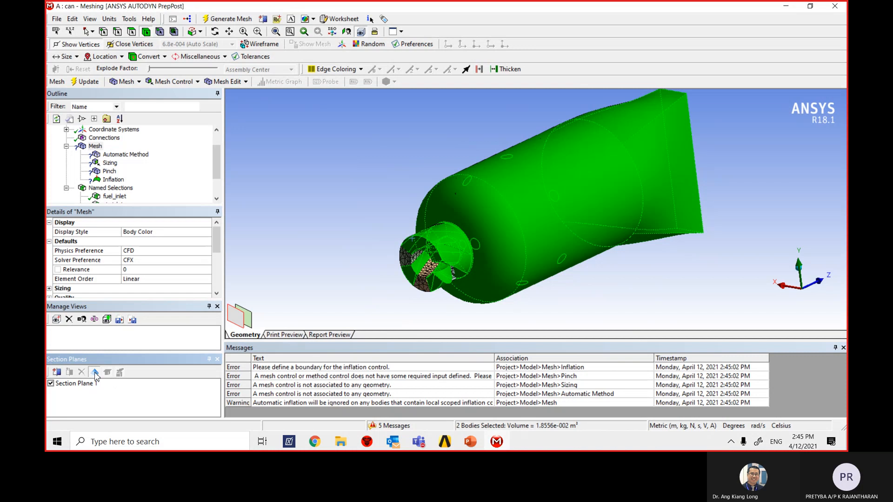
left_click(314, 214)
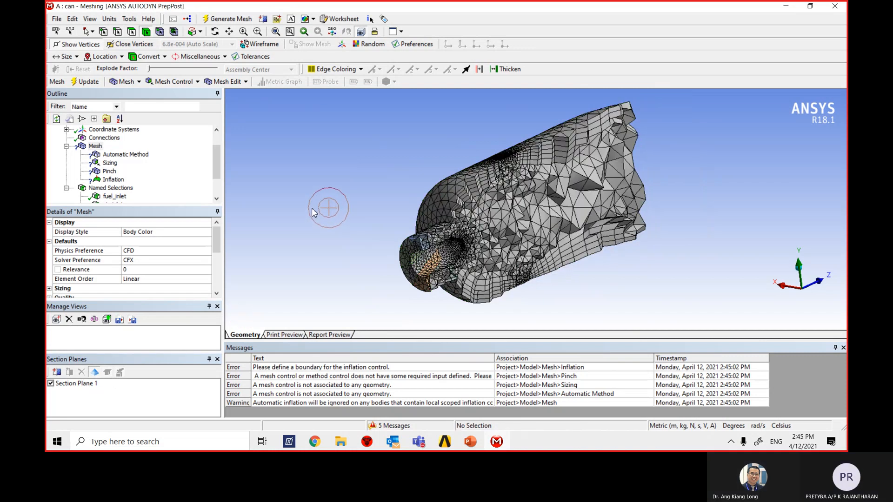
mouse_move(364, 189)
middle_mouse_down()
mouse_move(419, 209)
mouse_move(394, 190)
mouse_move(365, 186)
middle_mouse_up()
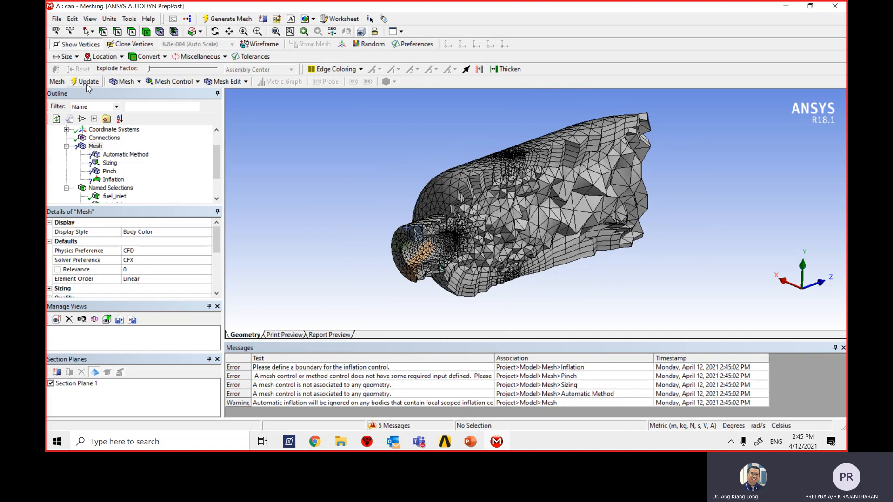
Review the available mesh generation, mesh control and mesh edit commands, including the objects that can be inserted from the graphics view.
left_click(127, 82)
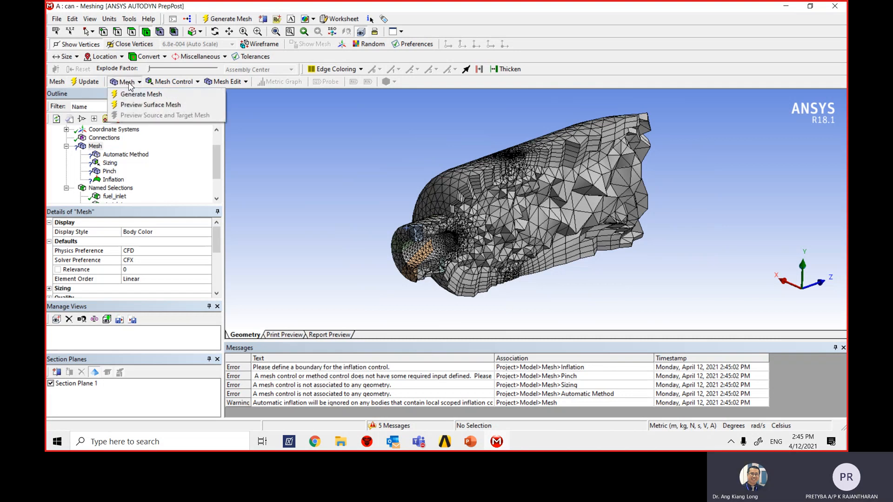
left_click(181, 87)
left_click(191, 86)
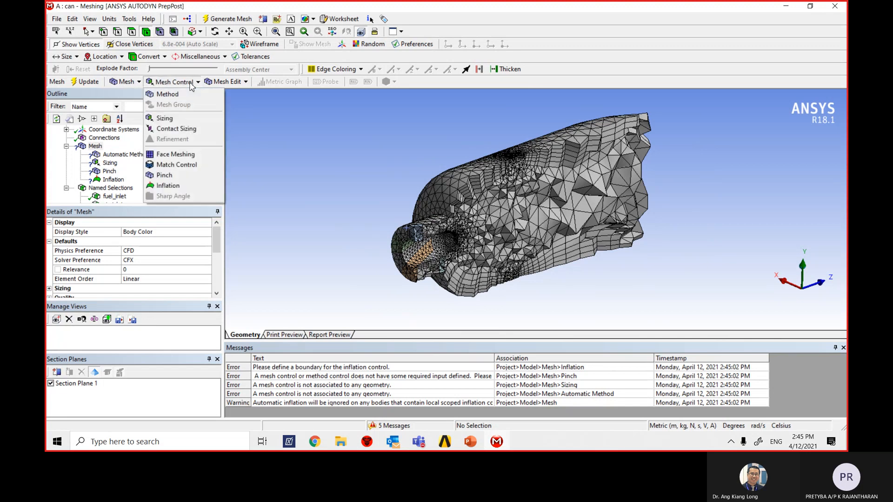
left_click(239, 86)
left_click(243, 85)
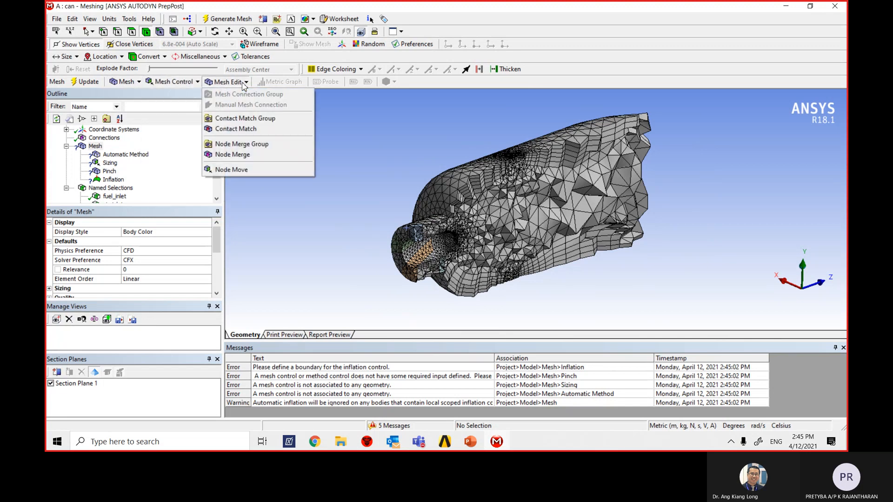
left_click(344, 133)
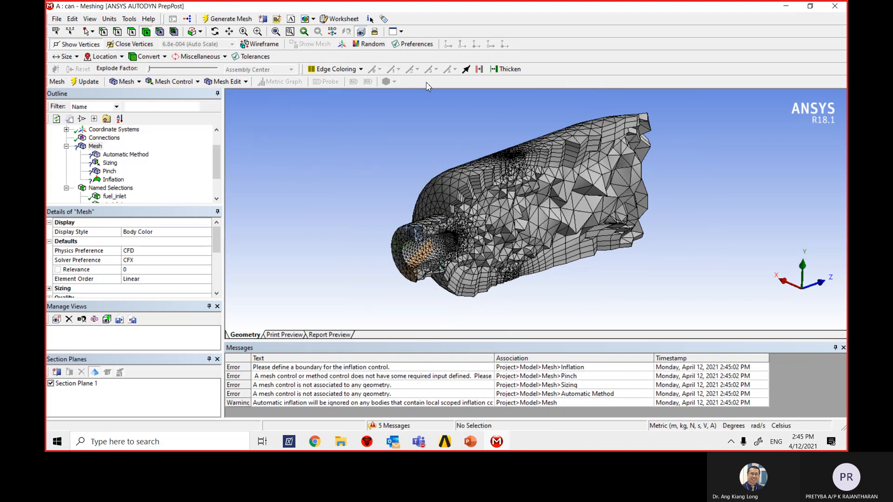
left_click(135, 82)
left_click(166, 83)
left_click(175, 82)
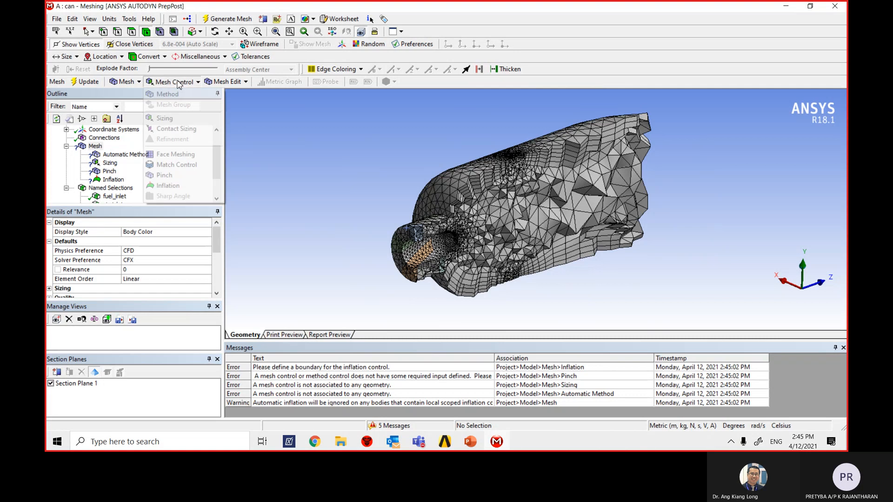
mouse_move(344, 199)
middle_mouse_down()
mouse_move(363, 226)
mouse_move(349, 197)
mouse_move(345, 205)
middle_mouse_up()
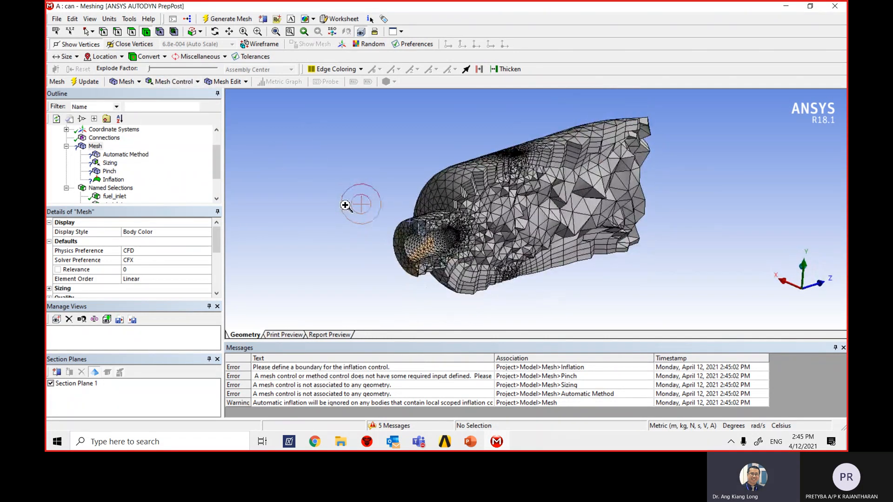
right_click(345, 205)
mouse_move(395, 216)
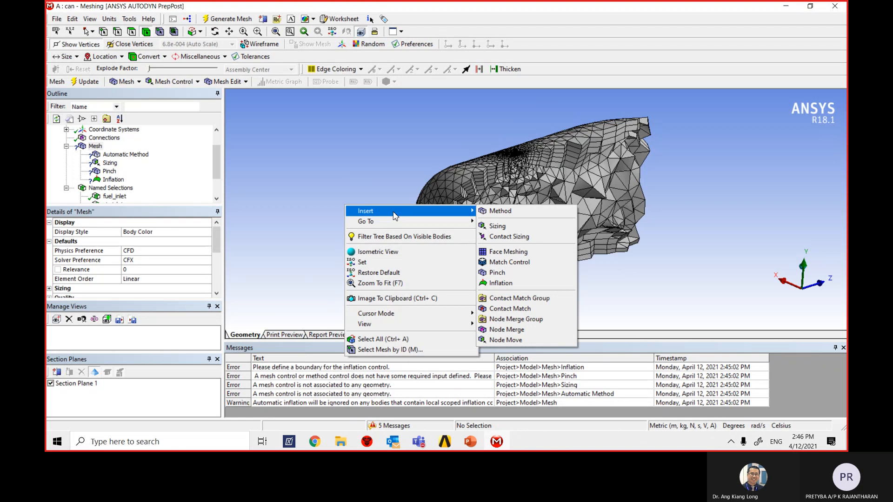
left_click(358, 185)
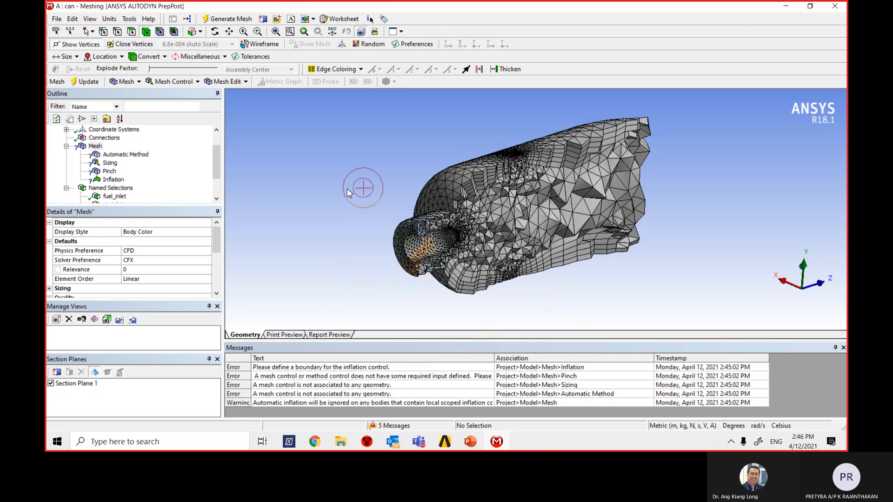
Compare the combustor's section cut with sliced and whole elements from several angles, ending with whole elements shown.
left_click(56, 373)
left_click(57, 373)
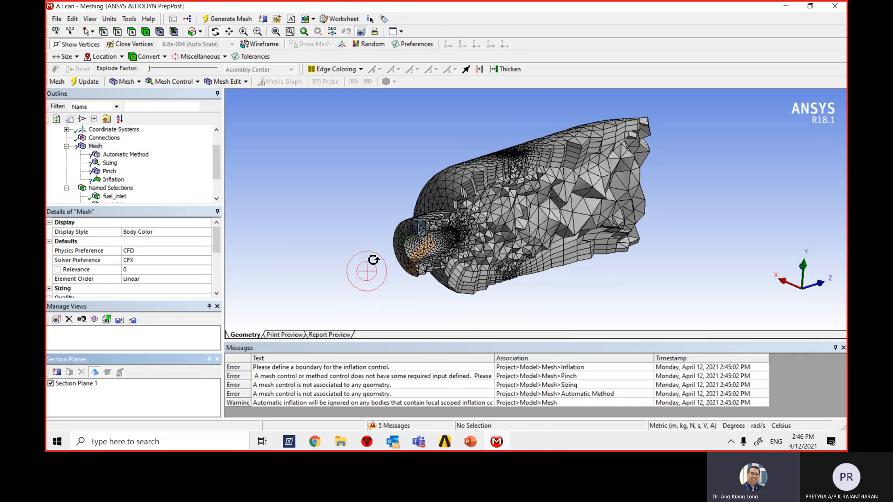
left_click_drag(343, 269, 309, 100)
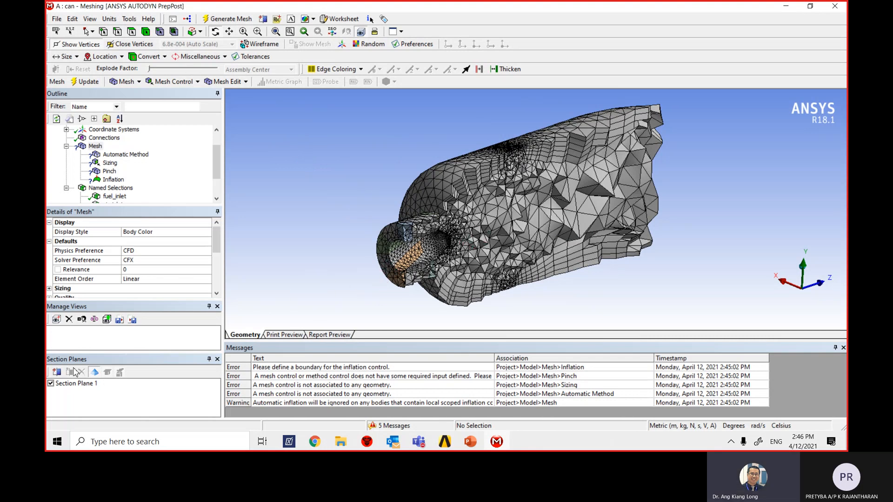
left_click(96, 373)
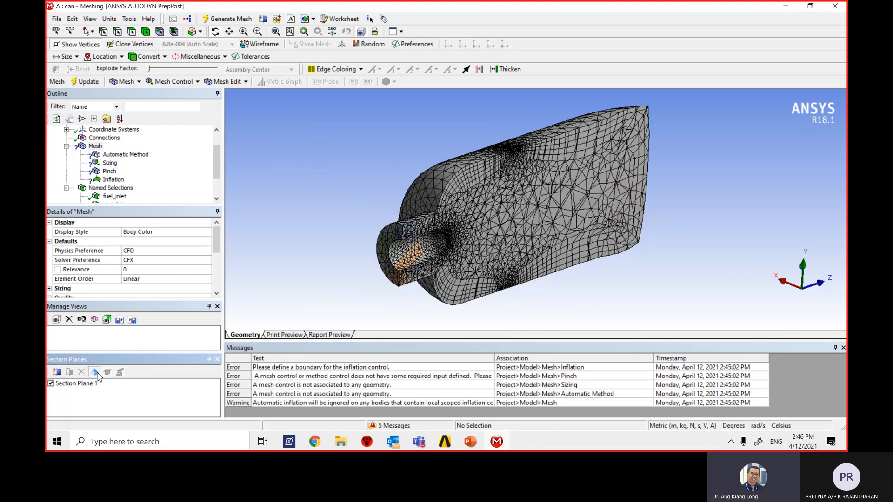
left_click(96, 373)
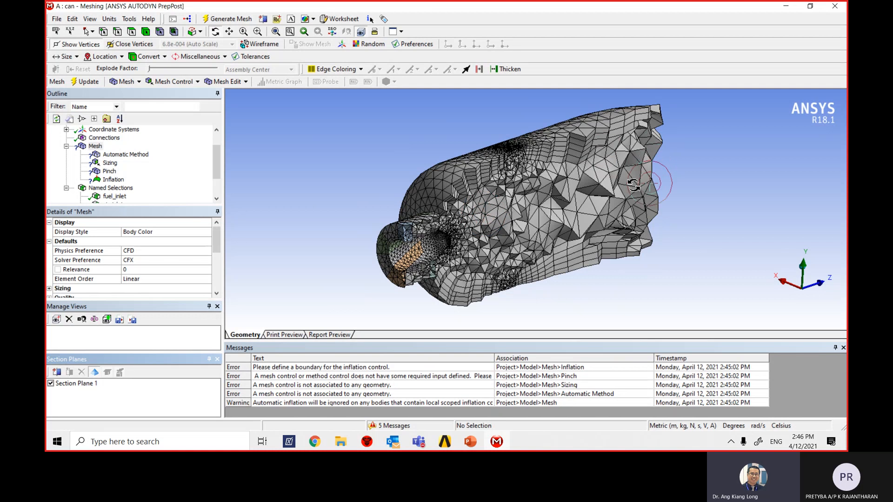
left_click_drag(595, 264, 642, 173)
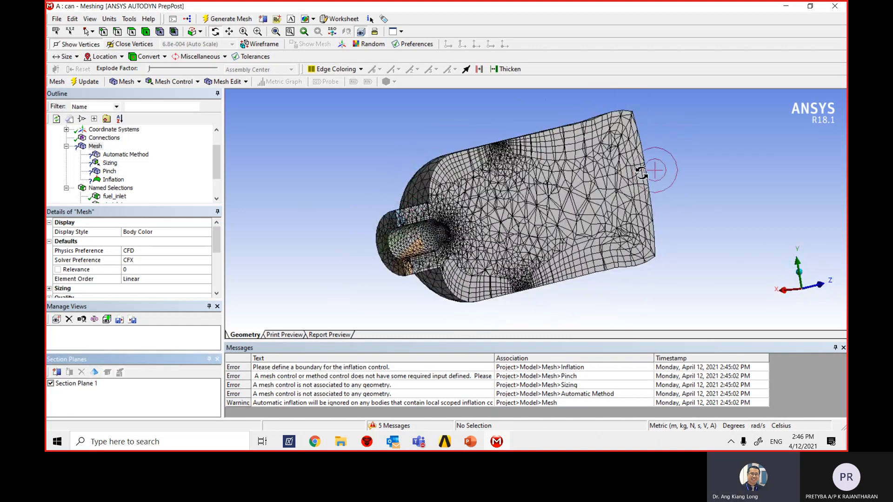
left_click_drag(614, 231, 212, 244)
left_click(96, 373)
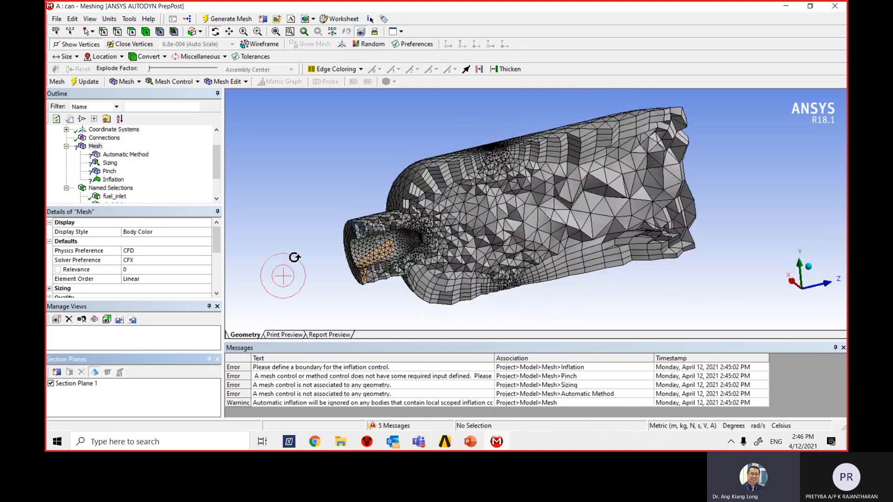
left_click_drag(356, 206, 493, 198)
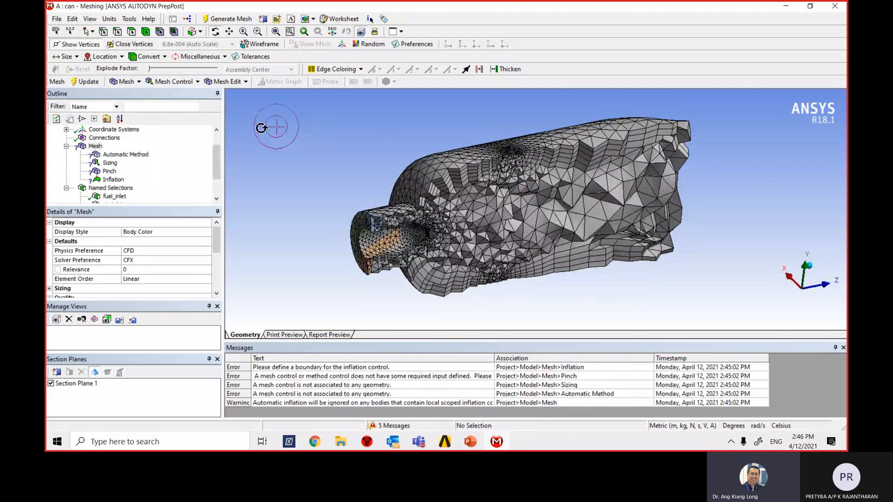
right_click(306, 185)
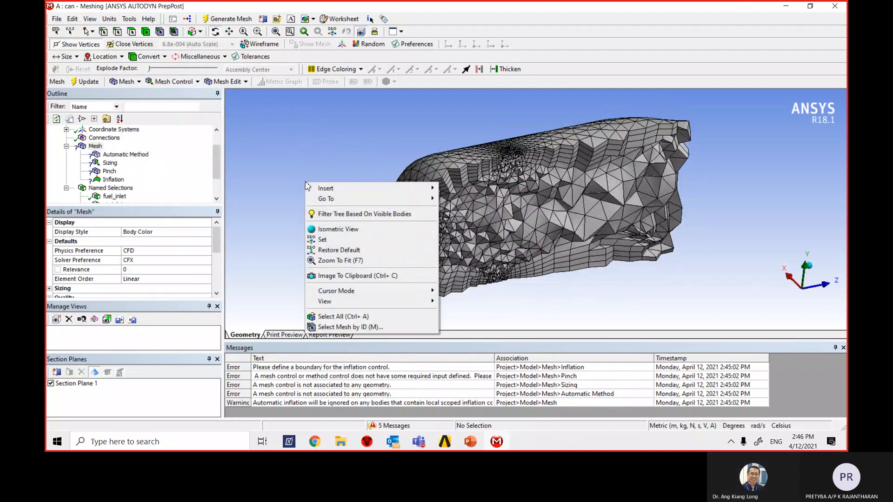
left_click(288, 161)
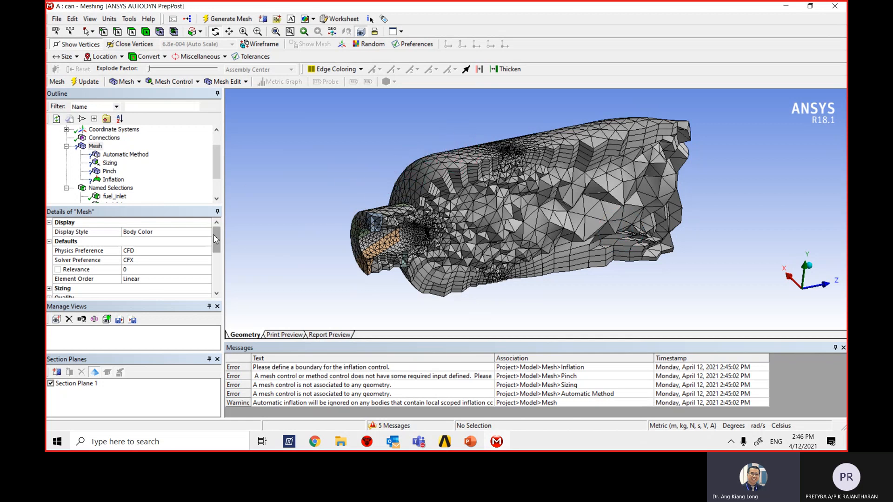
mouse_move(216, 237)
left_mouse_down()
mouse_move(217, 252)
mouse_move(217, 235)
left_mouse_up()
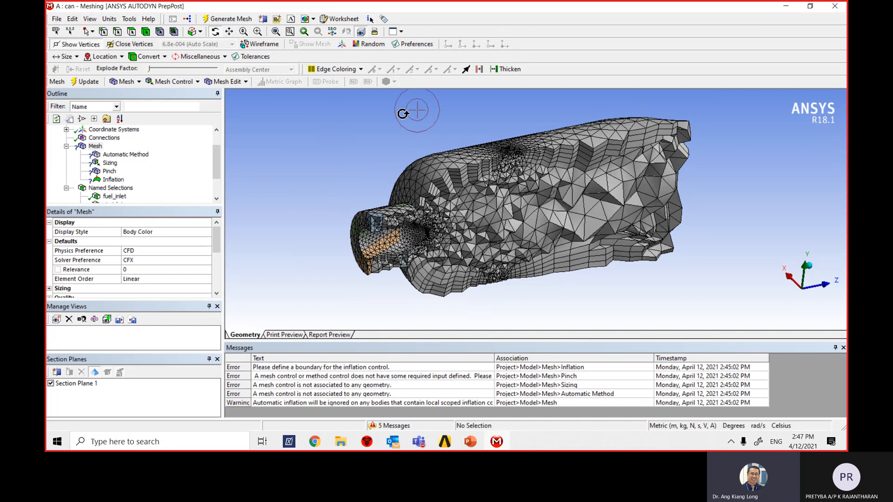
Close the Meshing application and start a new Workbench project without saving the changes to the can project.
left_click(840, 10)
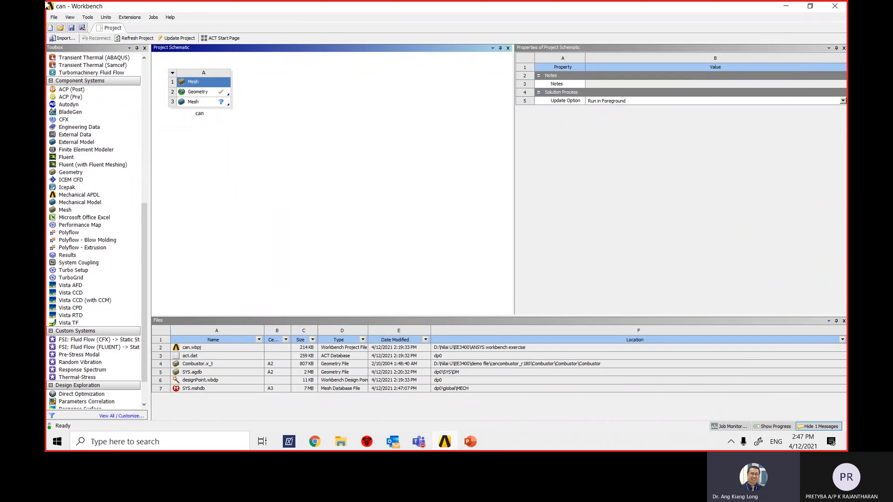
left_click(55, 17)
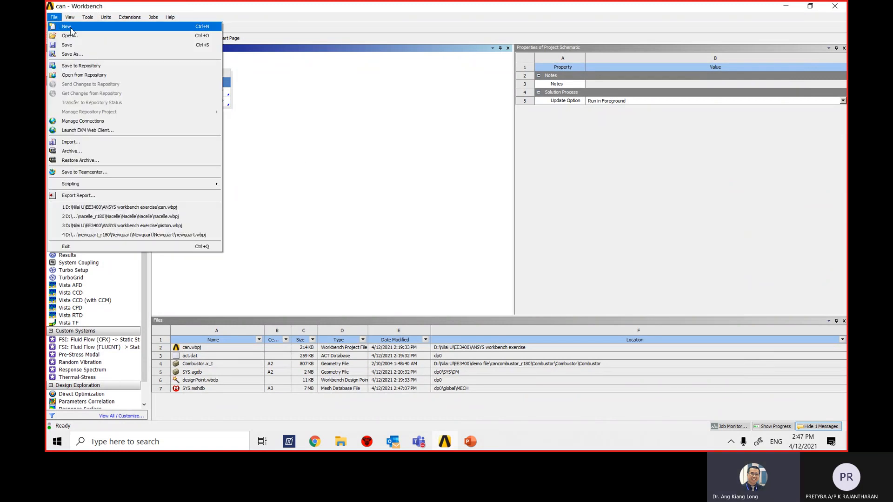
left_click(69, 26)
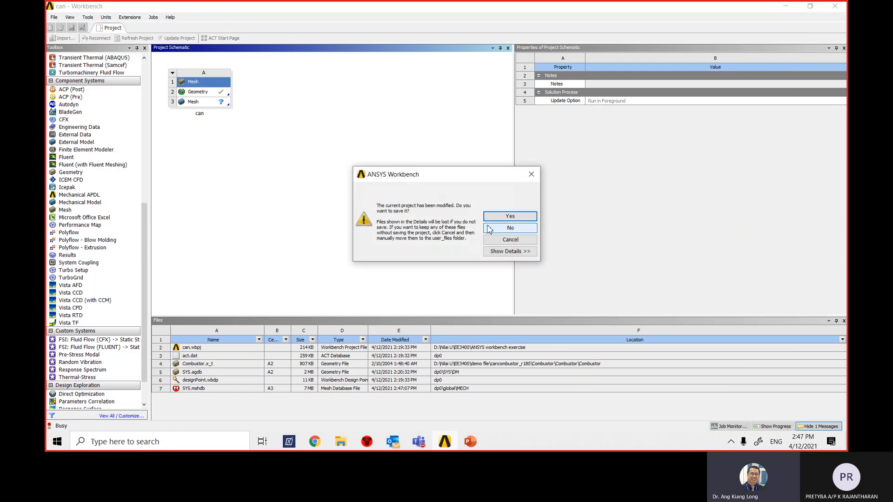
left_click(510, 229)
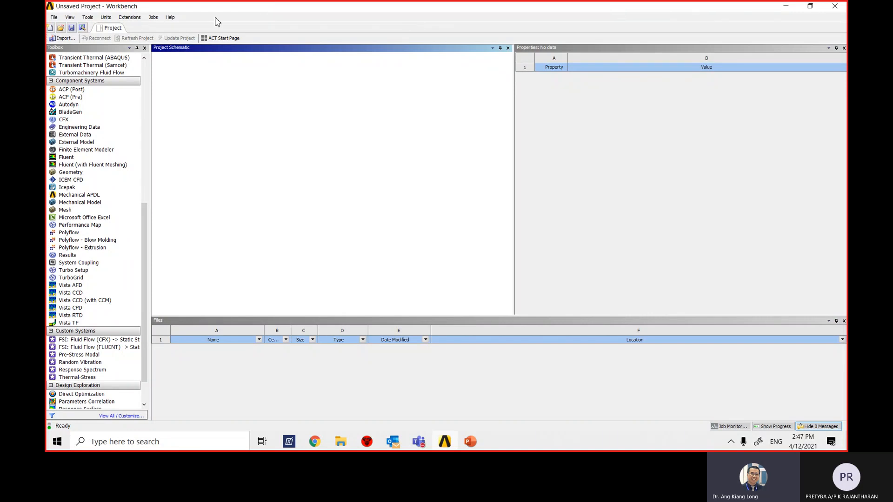
Save the new project as inflation in the ANSYS workbench exercise folder.
left_click(55, 18)
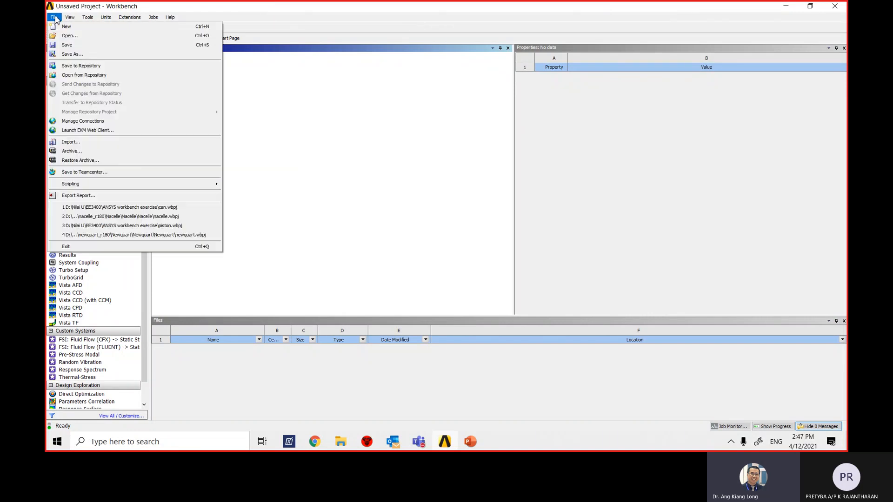
left_click(72, 54)
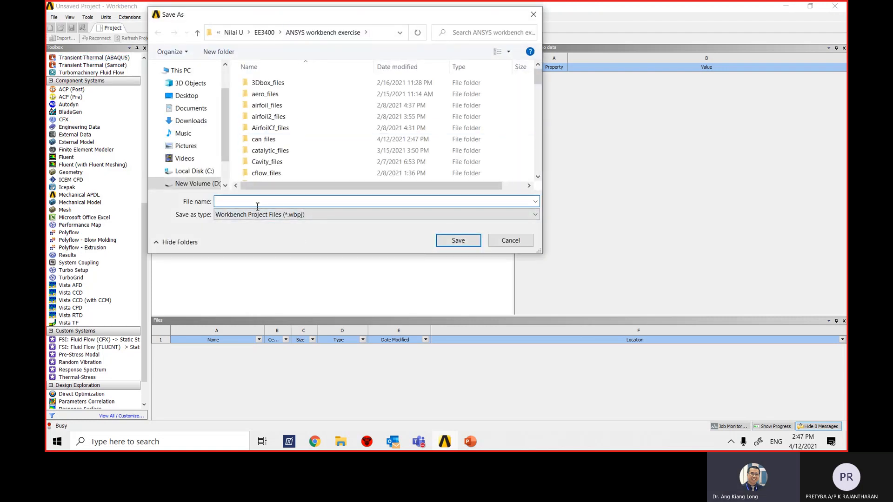
type("inflation")
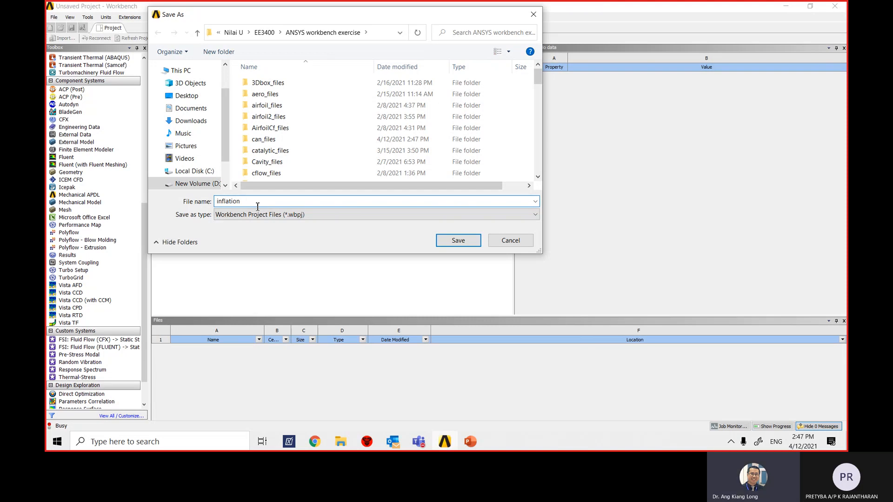
left_click(460, 240)
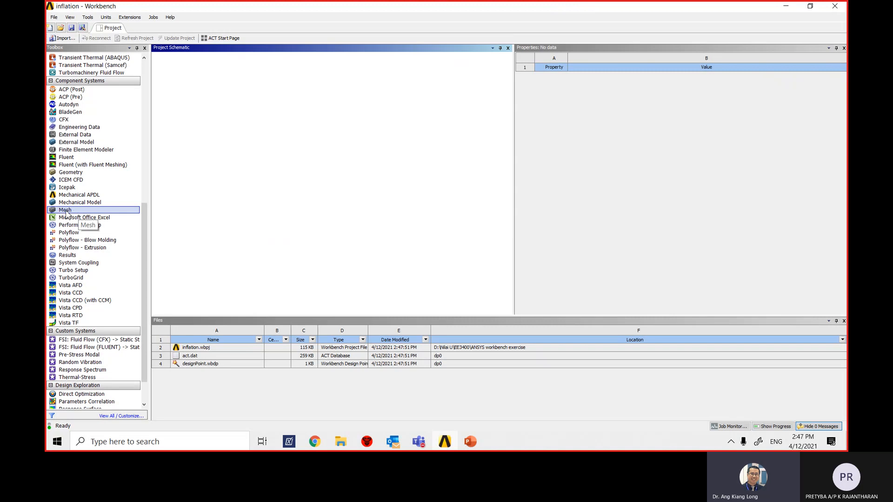
Add a standalone Mesh component system to the project schematic and name it inflation.
left_click_drag(65, 213, 184, 115)
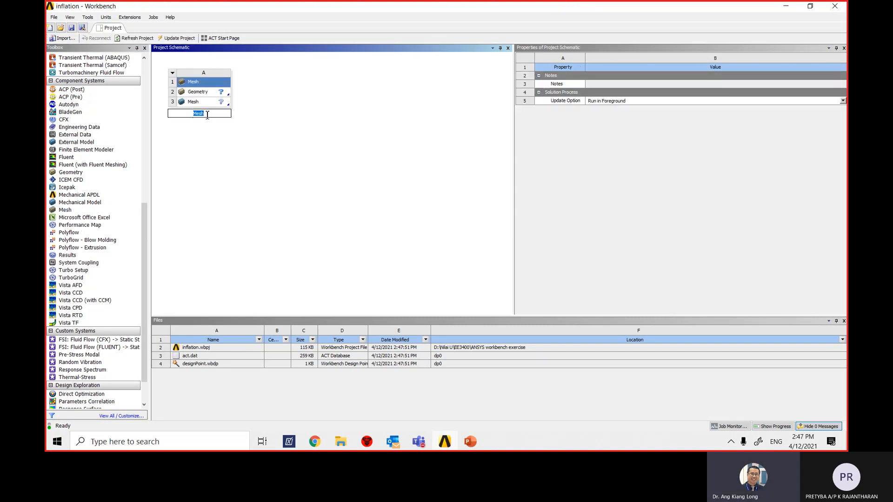
type("inflation")
key("Return")
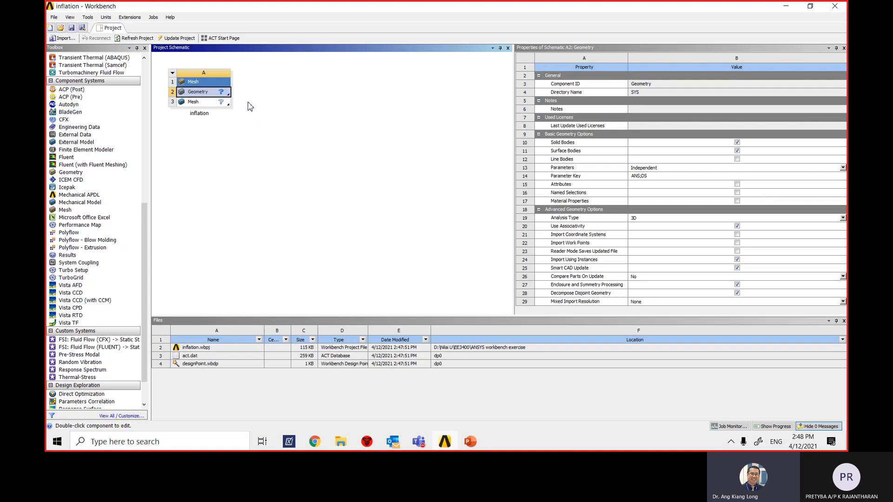
Delete the inflation Mesh system and its unshared data from the project schematic.
left_click(52, 18)
left_click(173, 74)
left_click(200, 133)
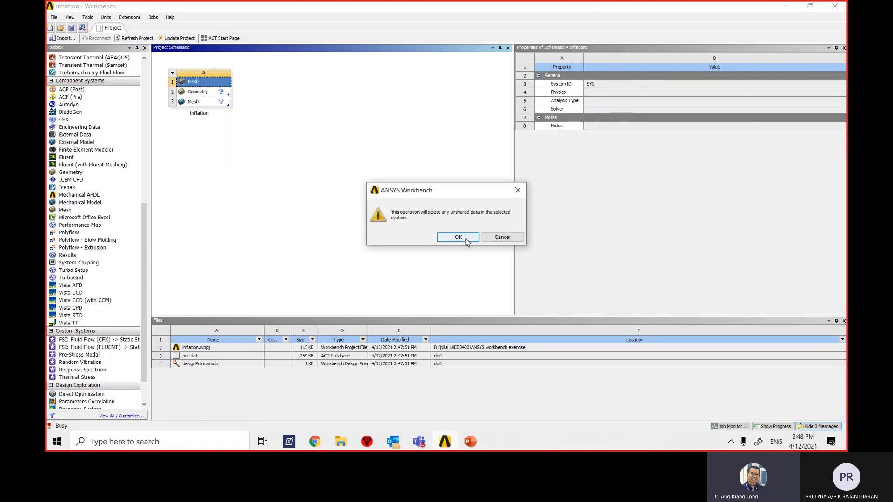
left_click(466, 239)
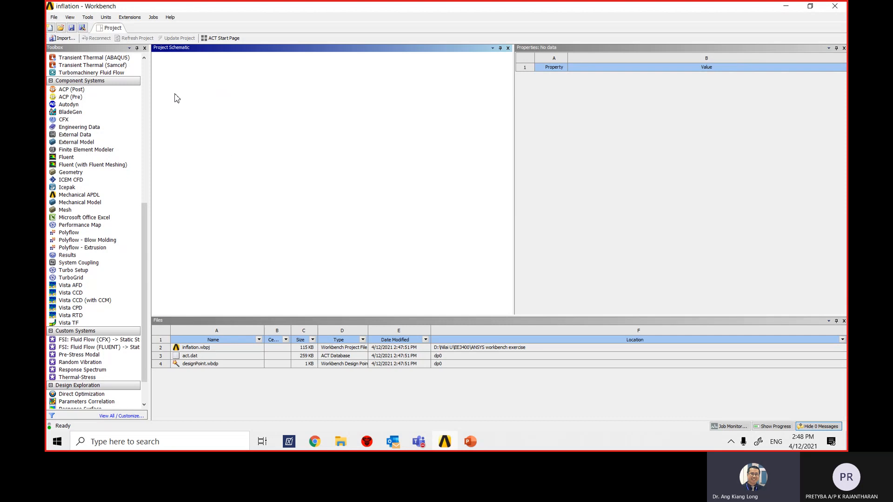
Open the newquart project from the innermost Newquart folder of newquart_r180 in demo file, without saving the current inflation project.
left_click(54, 18)
left_click(74, 43)
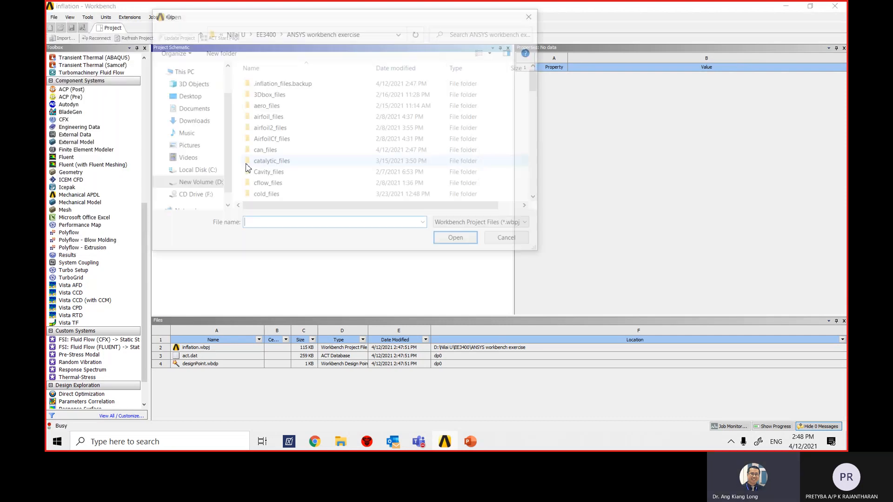
left_click(281, 34)
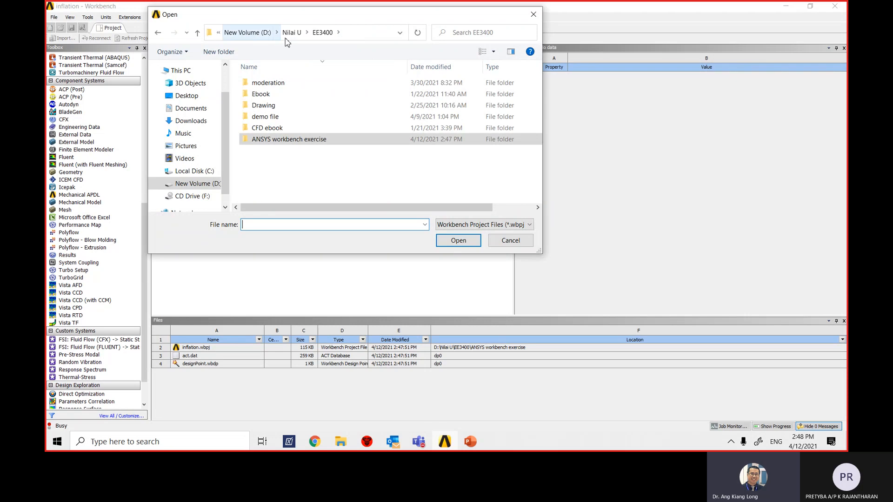
double_click(295, 117)
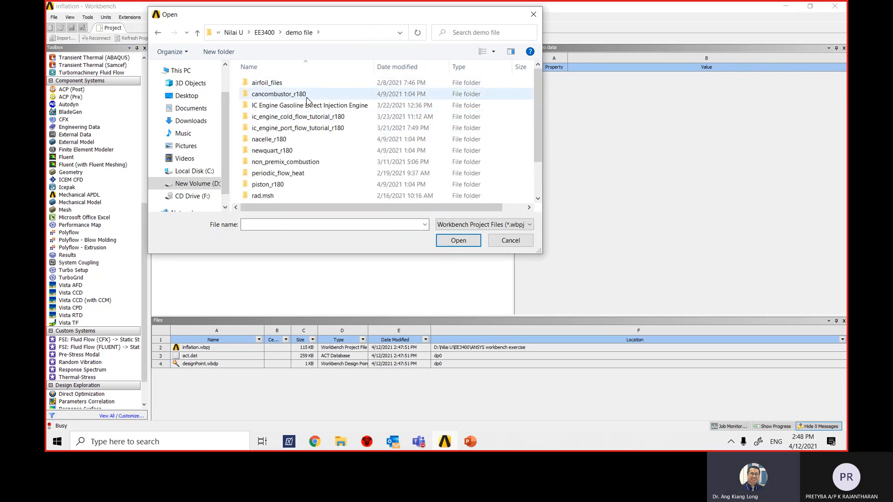
left_click(319, 154)
double_click(319, 155)
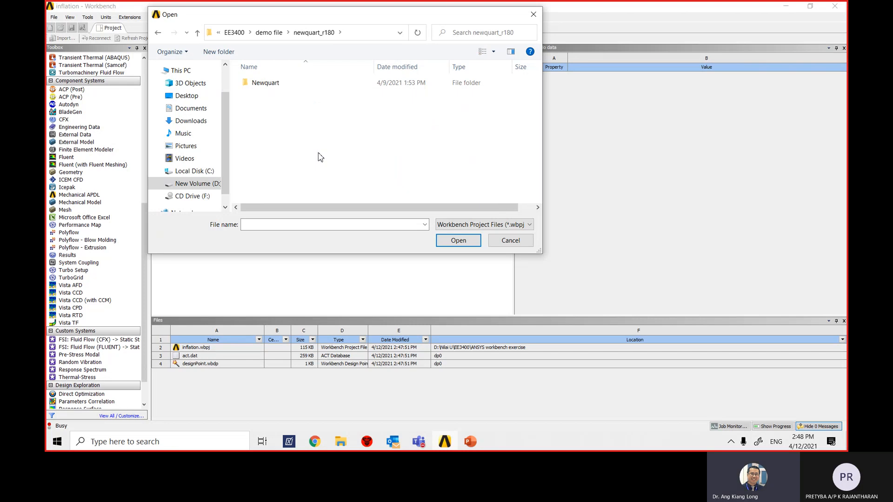
double_click(265, 84)
double_click(267, 84)
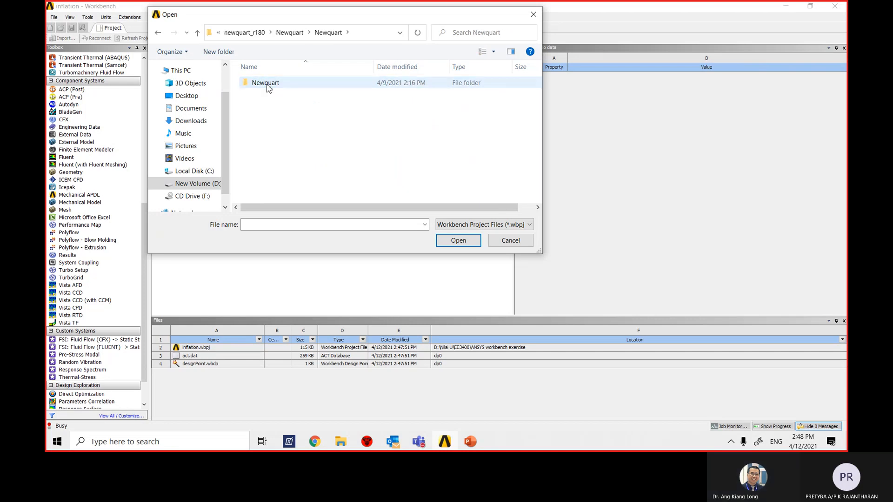
double_click(268, 84)
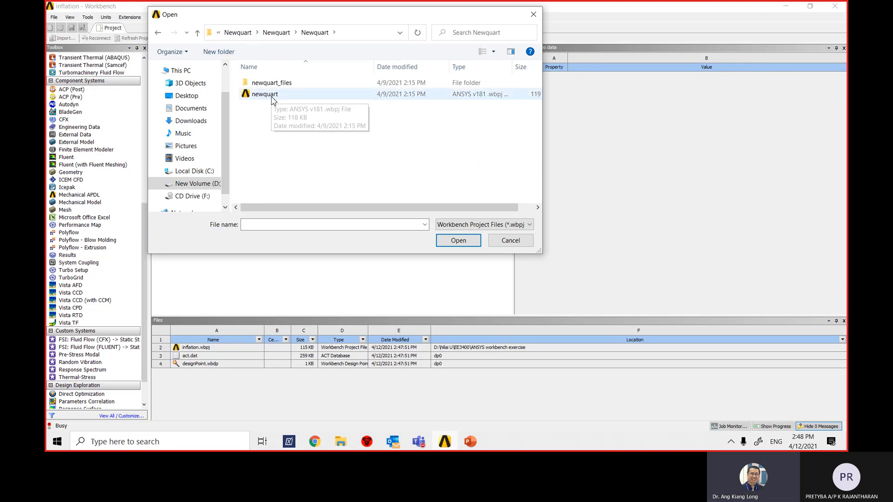
left_click(274, 98)
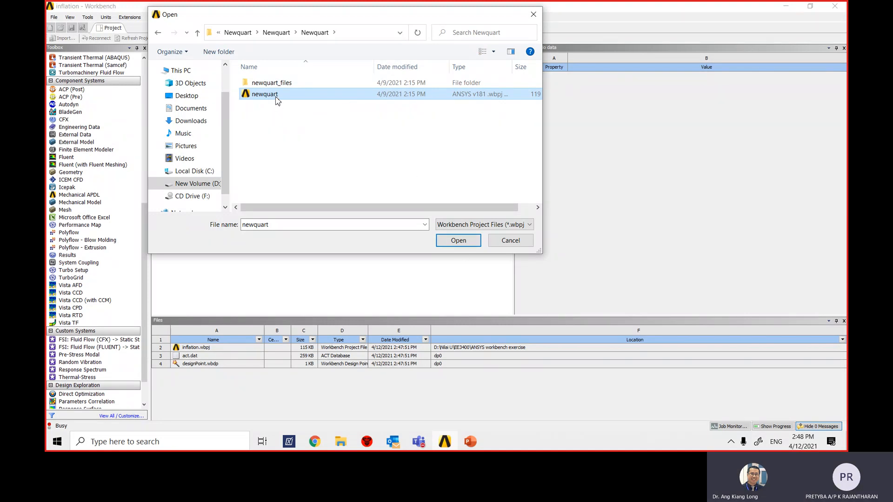
left_click(458, 241)
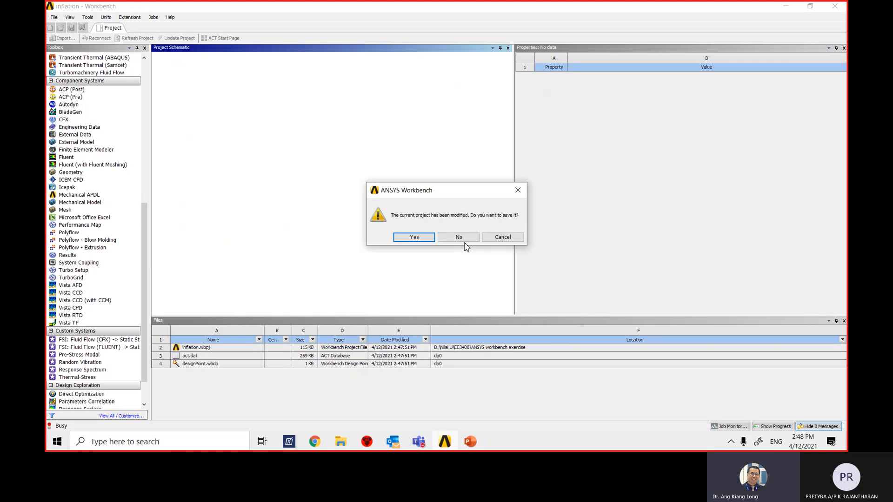
left_click(464, 239)
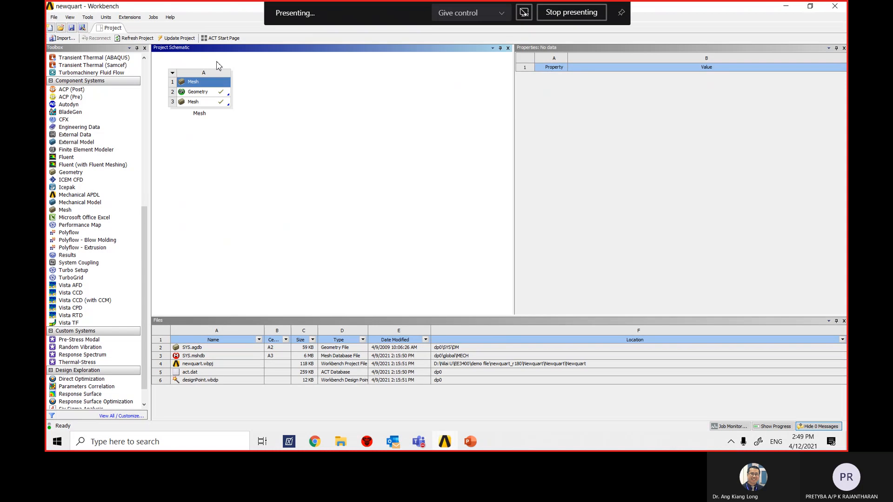
Open the newquart project's Mesh component in the Meshing application.
left_click(220, 103)
double_click(221, 104)
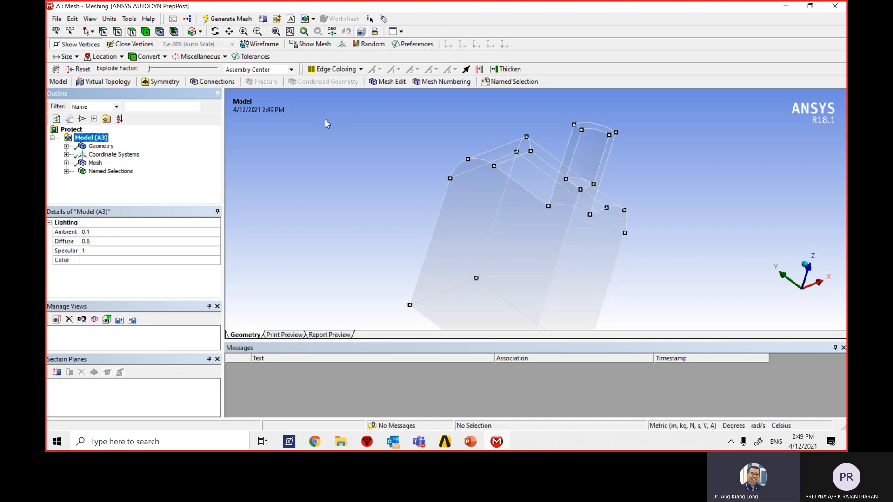
scroll(439, 177, "down", 1)
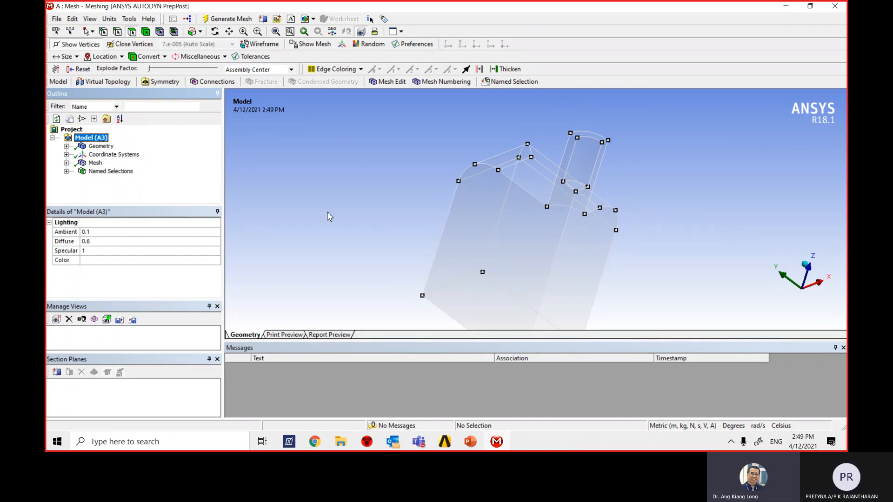
Set the unit system to Metric (mm, kg, N, s, mV, mA).
left_click(110, 19)
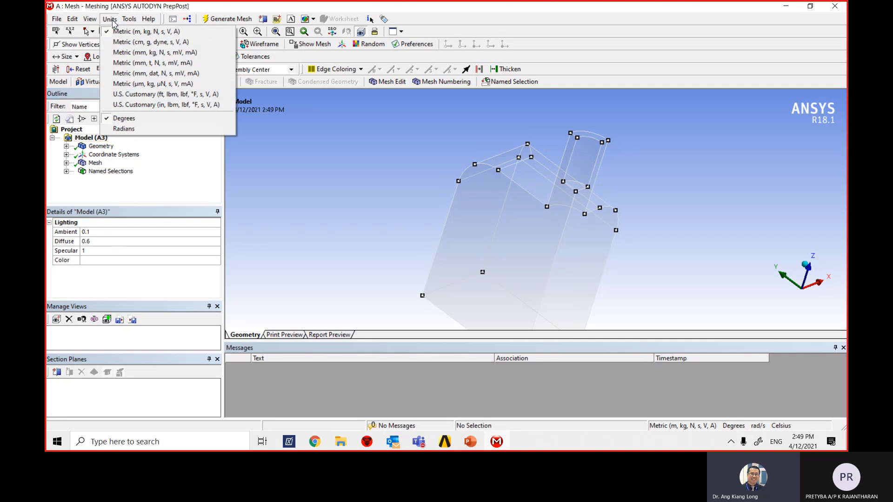
left_click(140, 54)
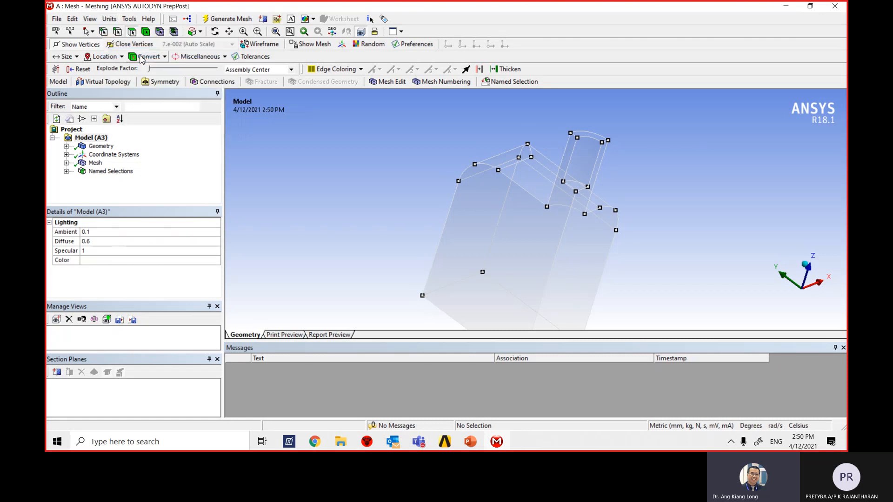
left_click(109, 19)
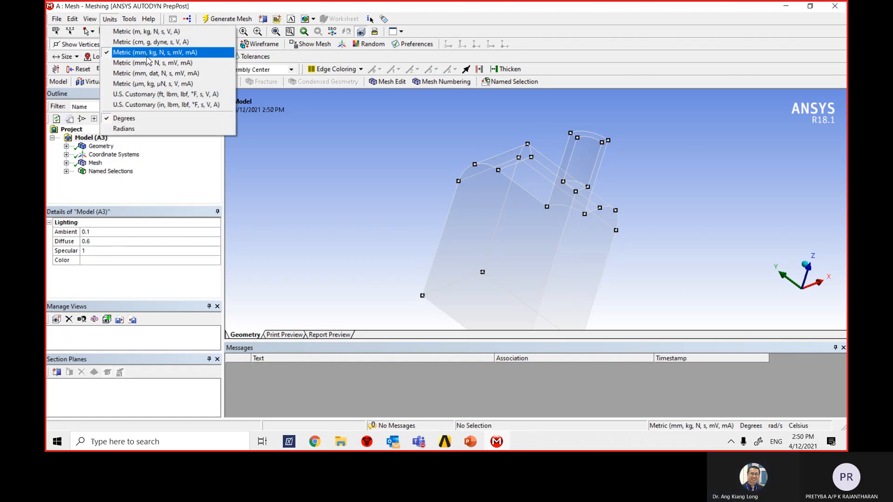
left_click(253, 175)
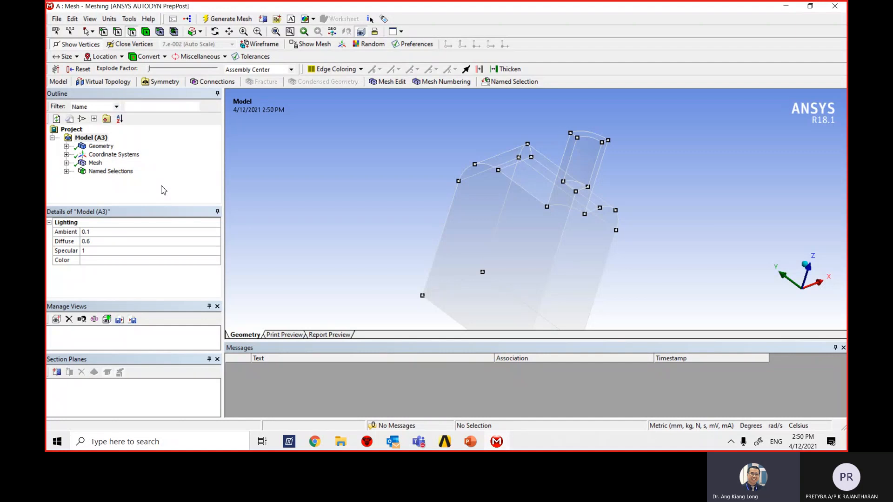
Change the mesh's Solver Preference to Fluent, keeping CFD as the Physics Preference.
left_click(96, 164)
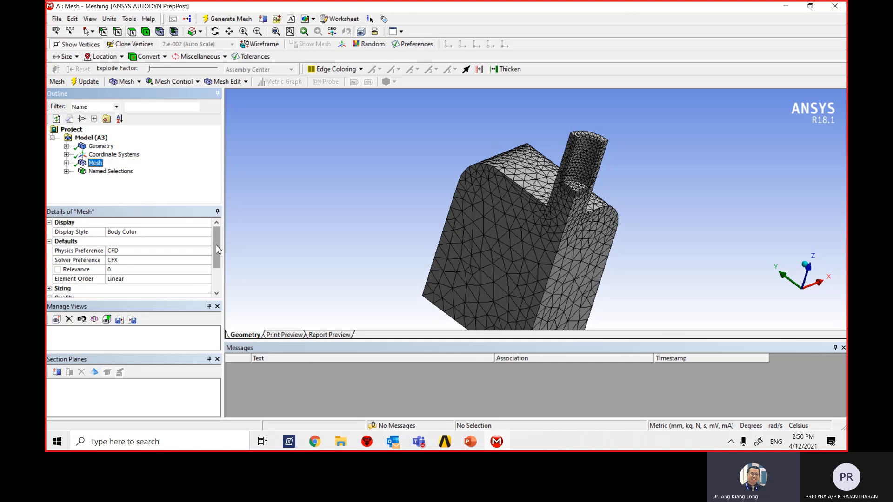
left_click_drag(216, 245, 217, 250)
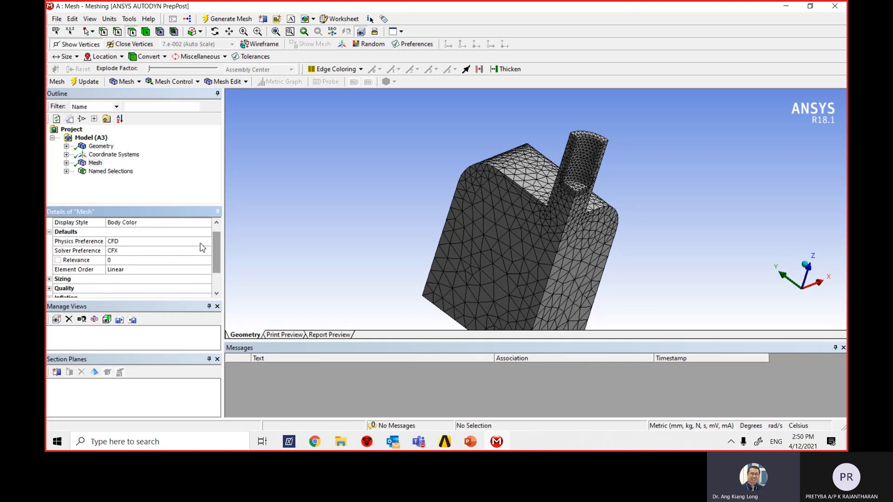
left_click(114, 253)
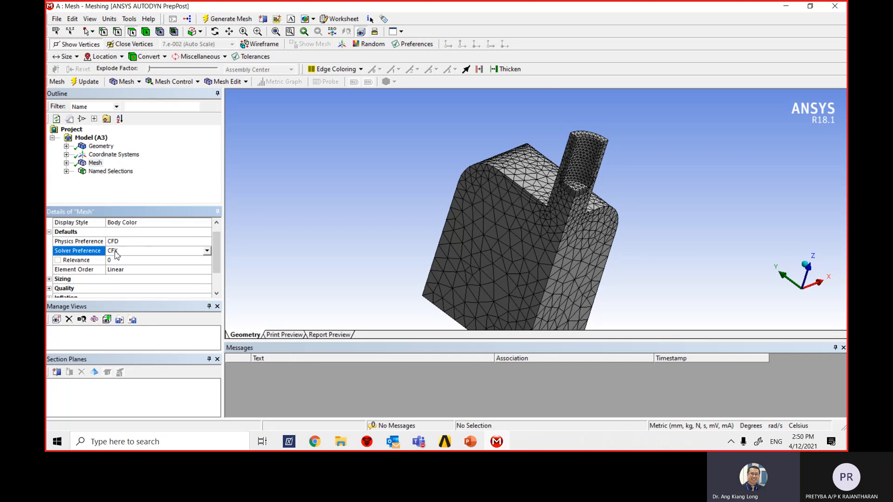
left_click(206, 251)
left_click(169, 263)
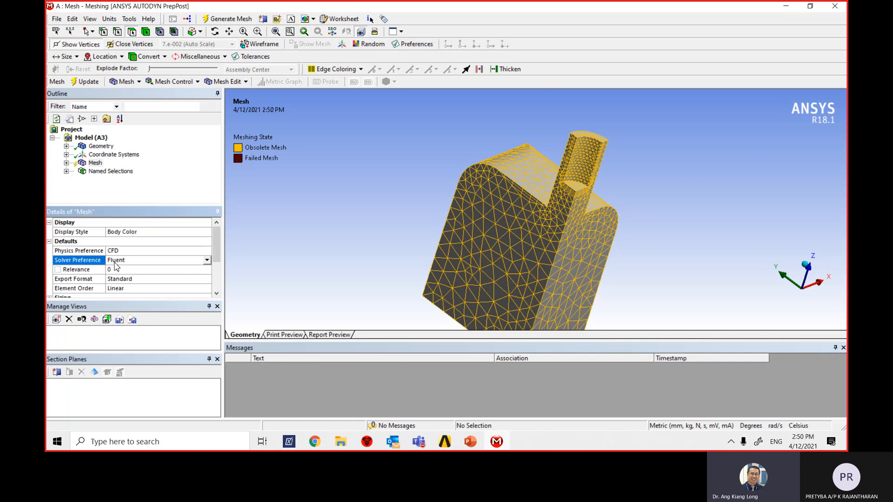
Expand the mesh's Sizing settings and review the size function, relevance center, transition, span angle and size limits.
scroll(107, 265, "down", 2)
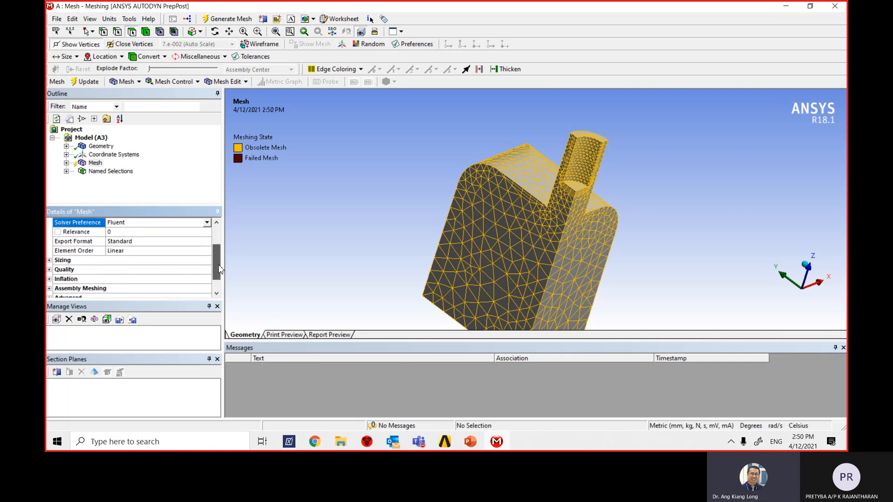
double_click(99, 263)
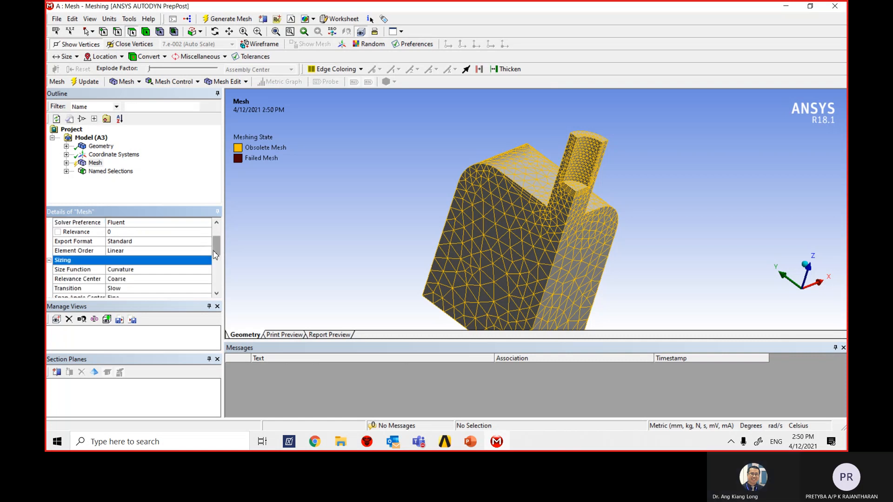
scroll(216, 260, "down", 1)
scroll(217, 259, "up", 3)
scroll(217, 248, "down", 2)
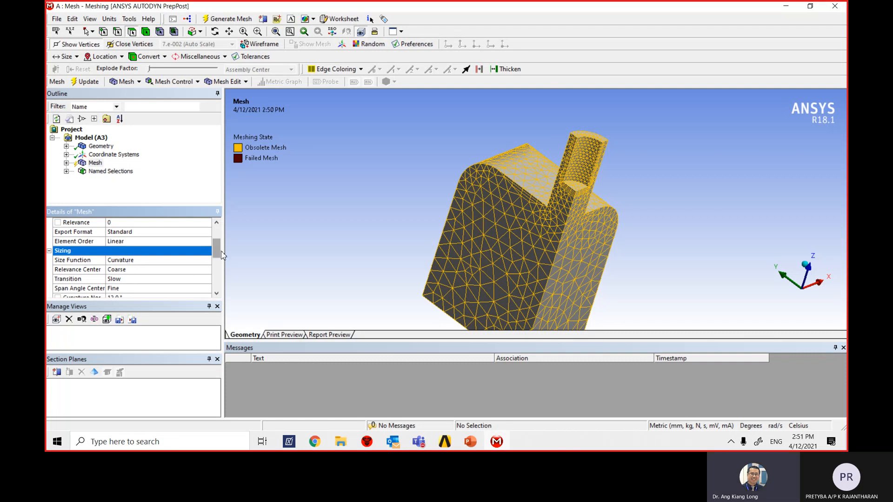
scroll(218, 257, "down", 1)
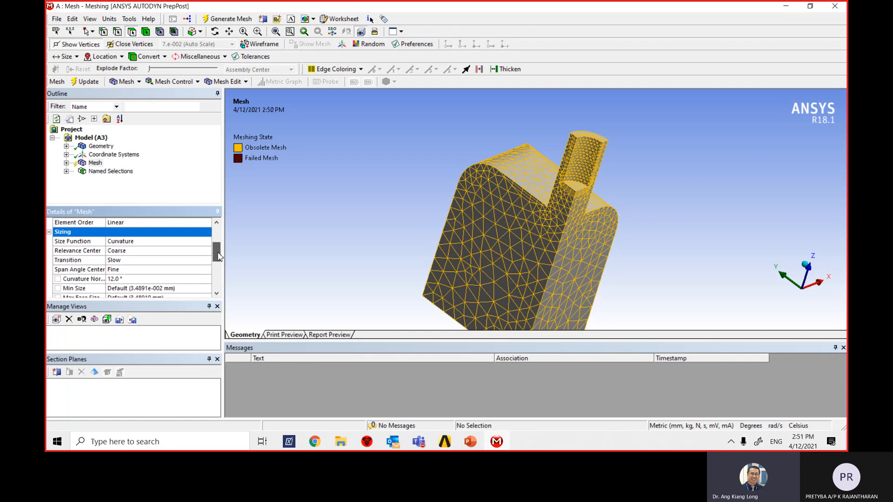
Open the Curvature Normal Angle value in the mesh sizing settings and review the neighbouring sizing options.
left_click_drag(218, 257, 219, 262)
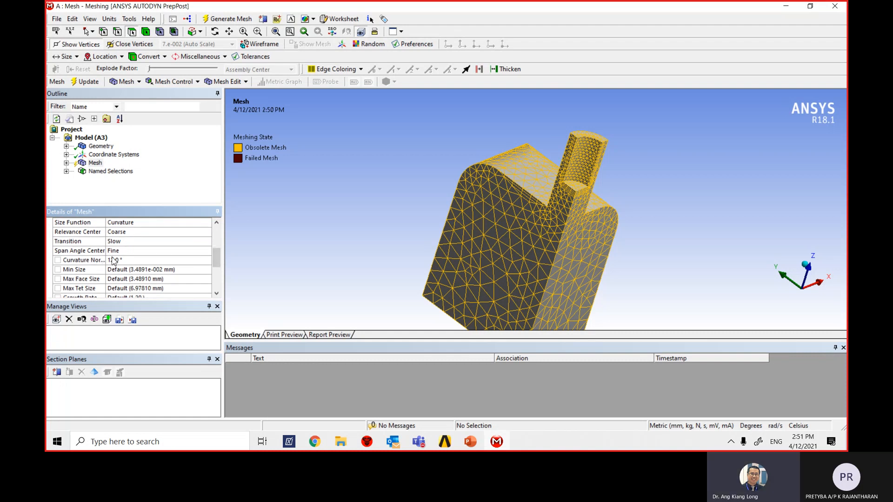
left_click(127, 261)
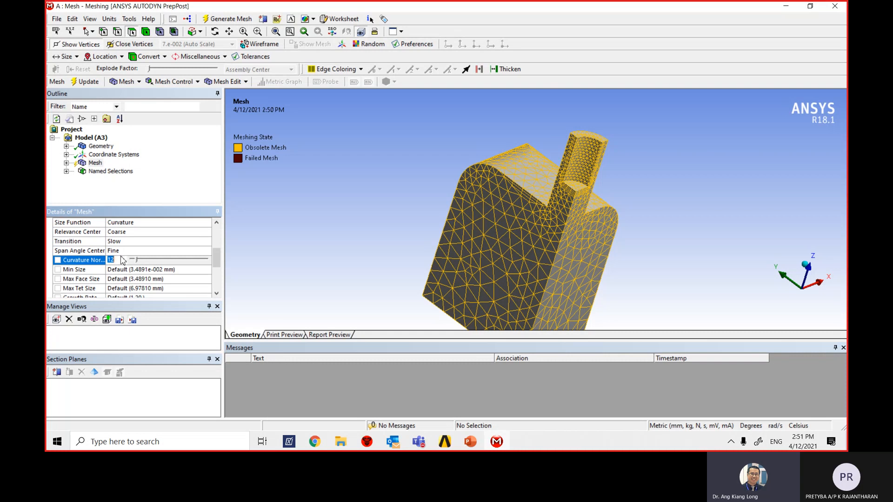
scroll(123, 260, "up", 2)
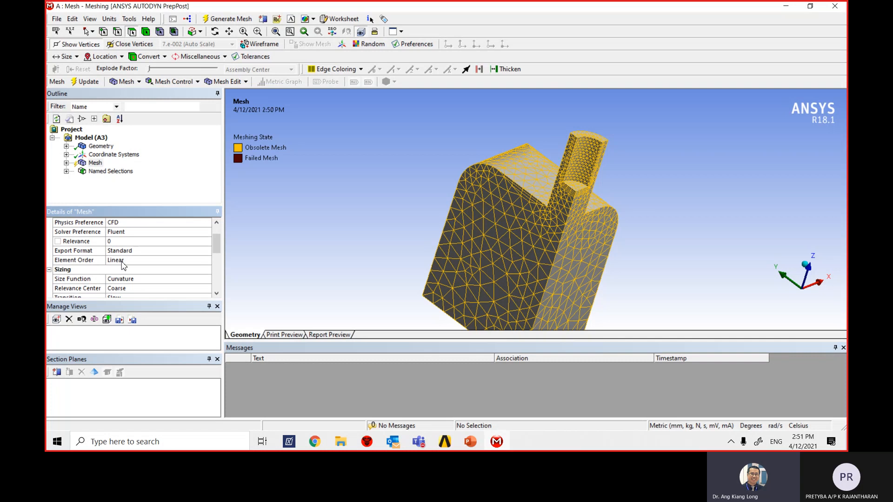
scroll(121, 262, "down", 2)
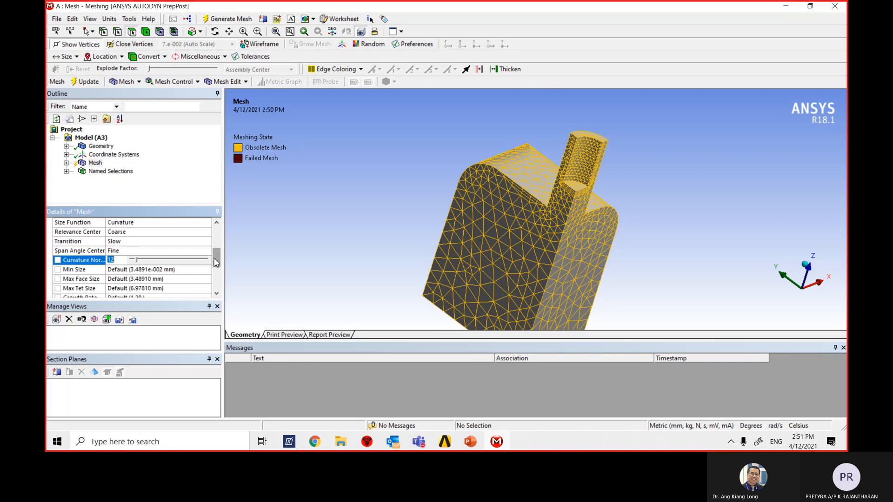
Switch to the Microsoft Teams meeting window to check the participants, and return to the meshing window with the call overlay minimised.
left_click(420, 446)
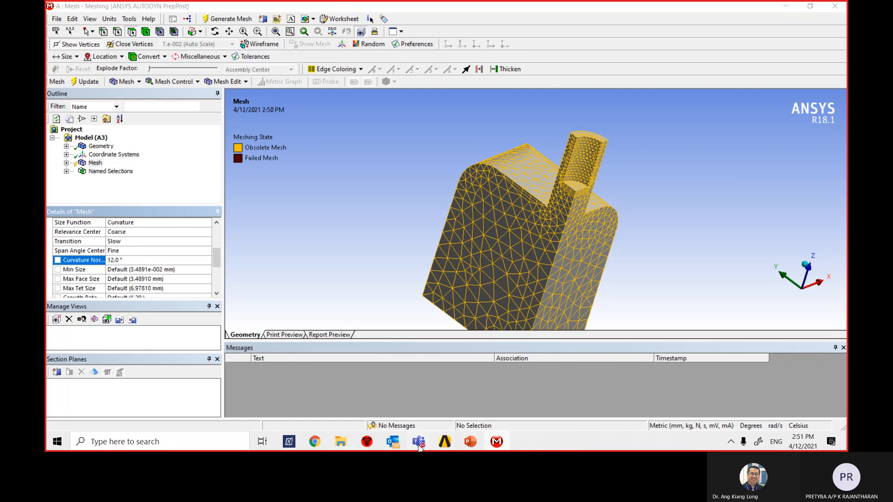
left_click(731, 443)
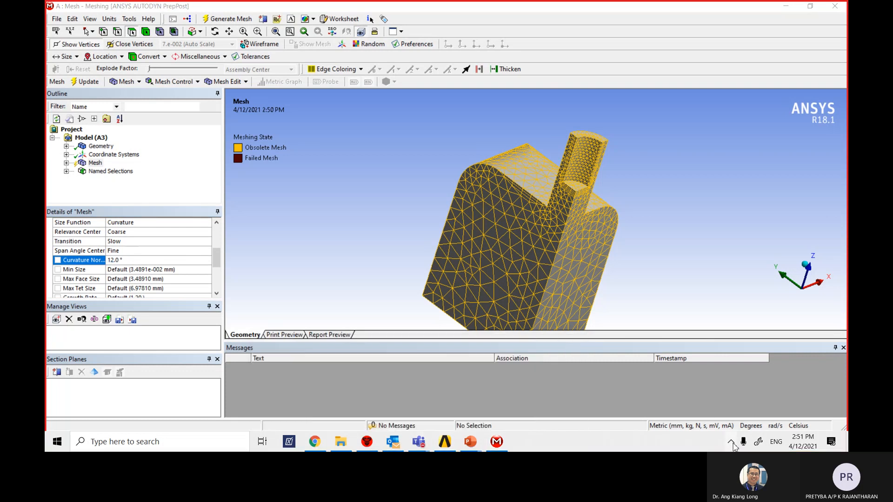
left_click(422, 442)
left_click(428, 348)
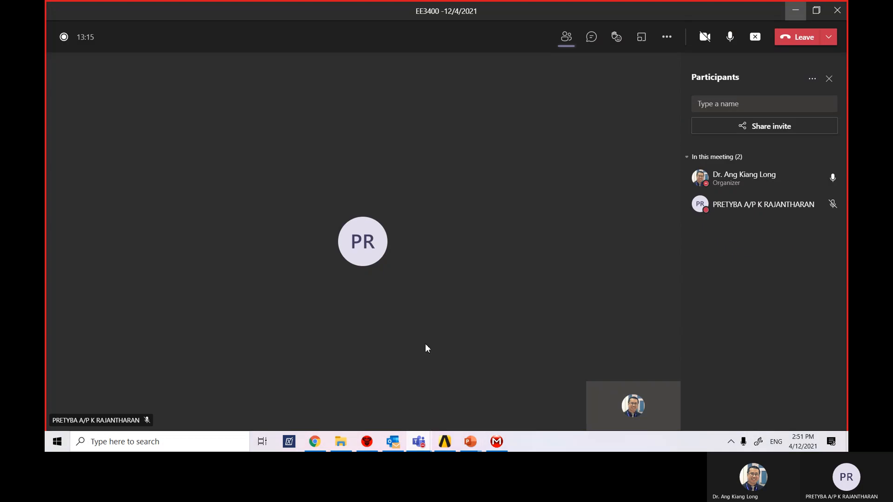
left_click(795, 10)
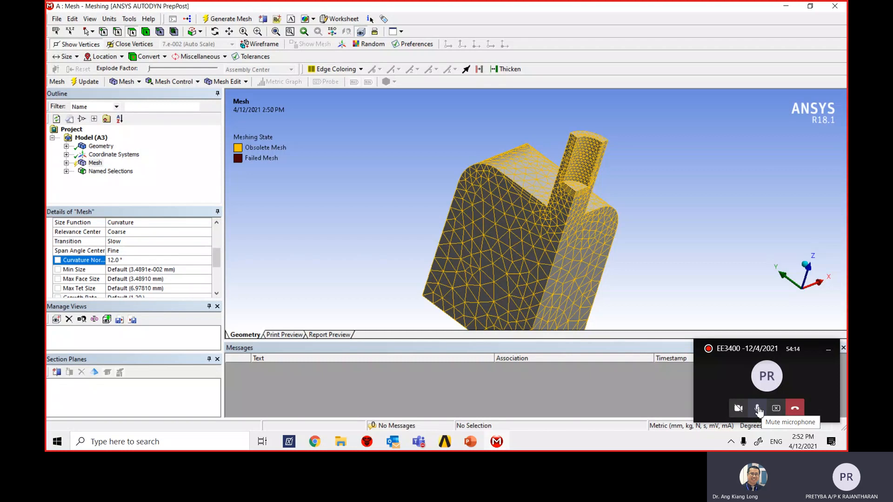
left_click(829, 353)
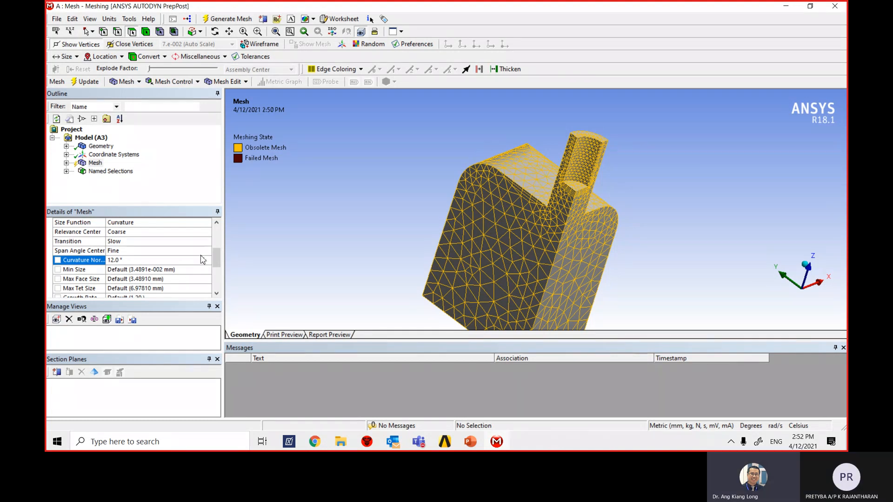
Expand the mesh's Inflation settings and set Use Automatic Inflation to Program Controlled.
left_click_drag(216, 255, 216, 279)
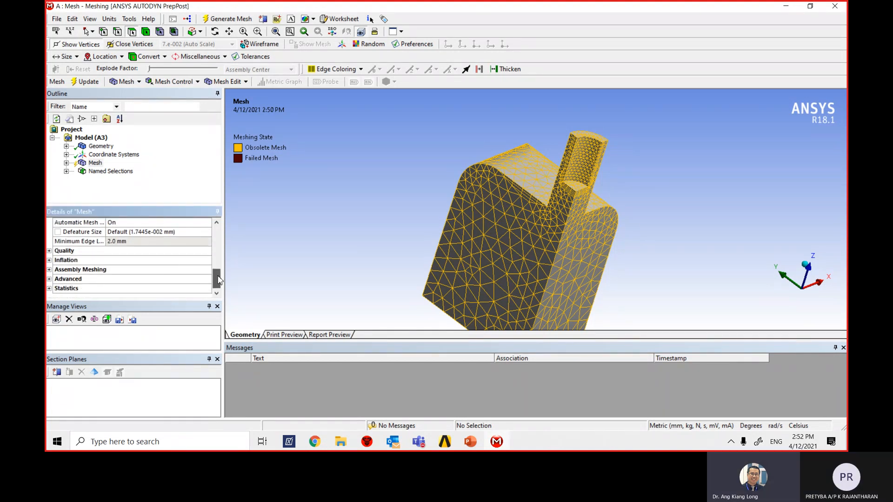
left_click(50, 260)
left_click_drag(216, 269, 217, 273)
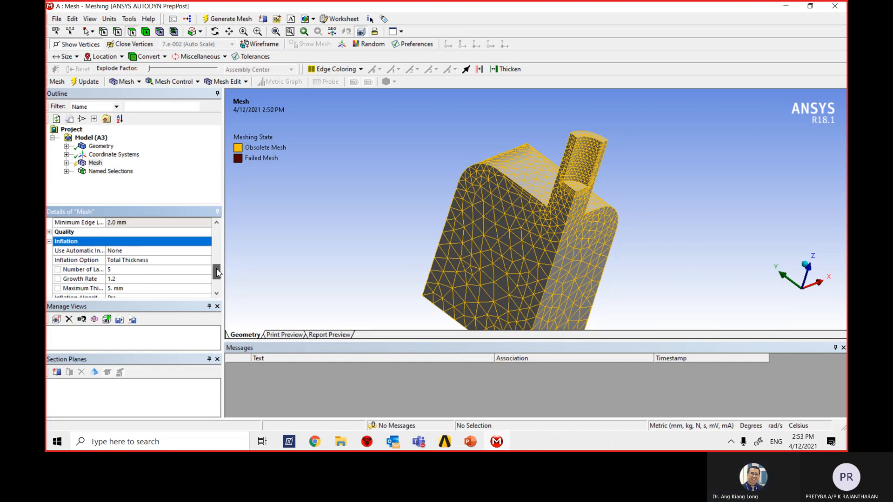
left_click(186, 255)
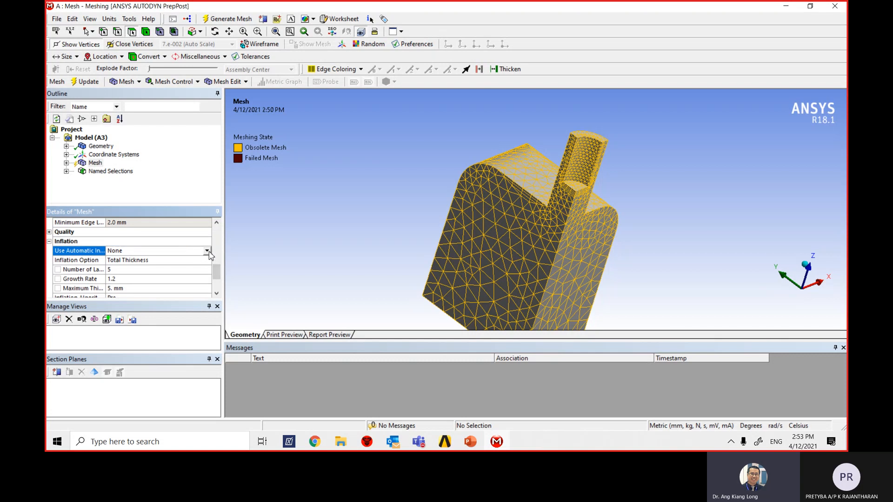
left_click(207, 251)
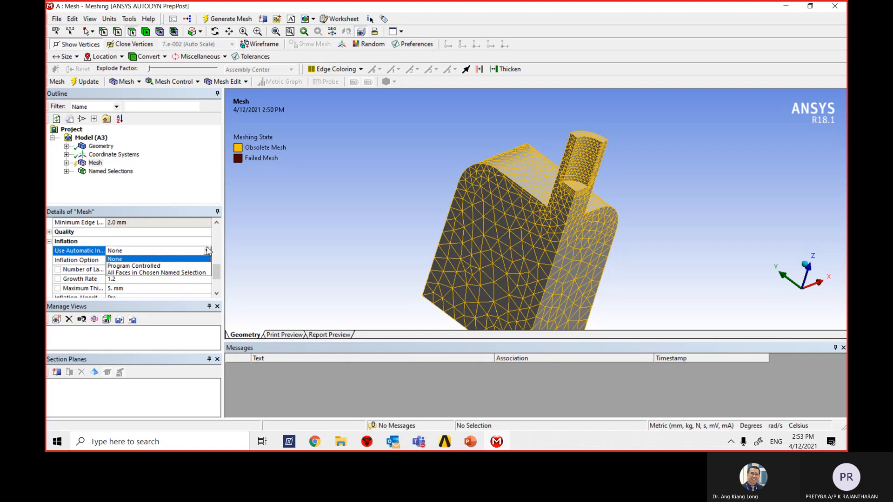
left_click(208, 251)
left_click(205, 261)
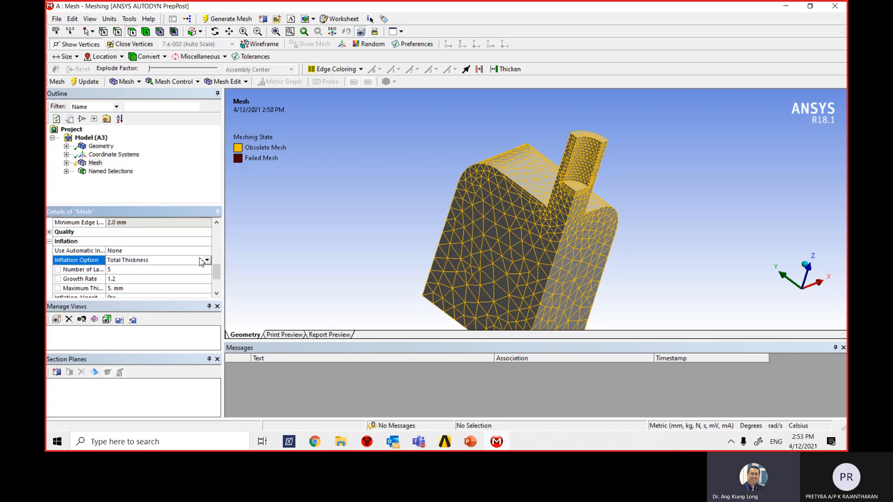
left_click(207, 261)
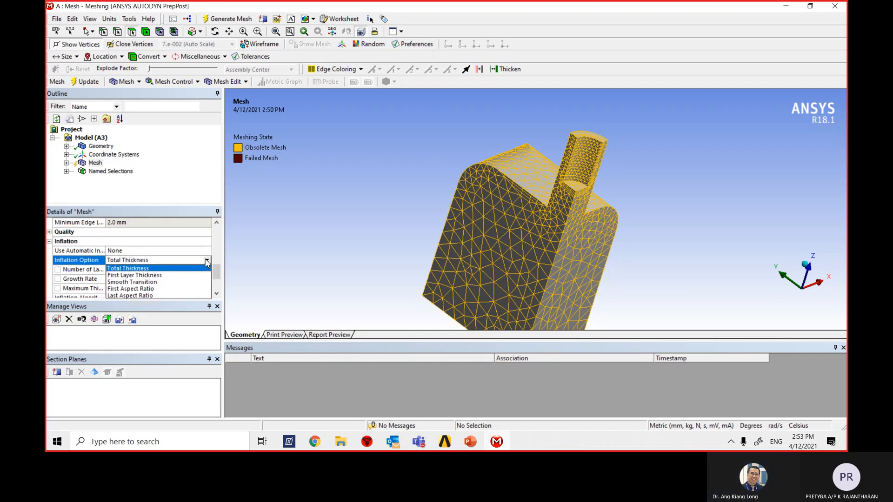
left_click(195, 251)
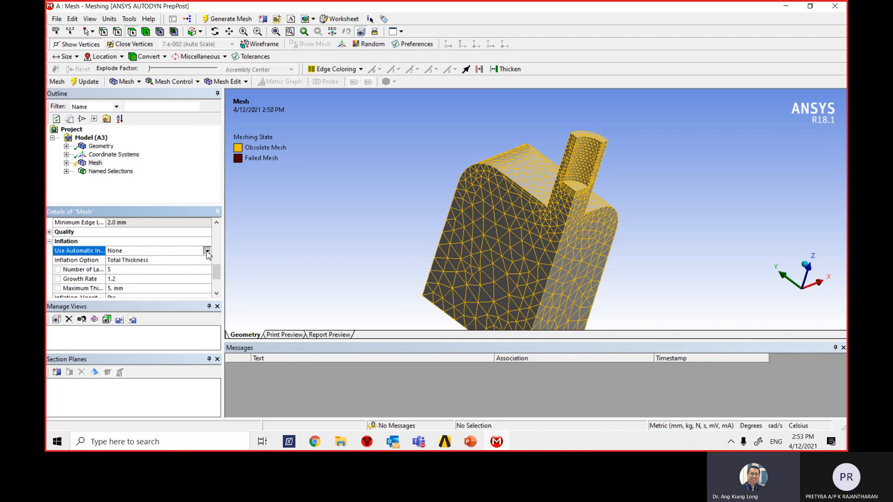
left_click(207, 251)
left_click(194, 267)
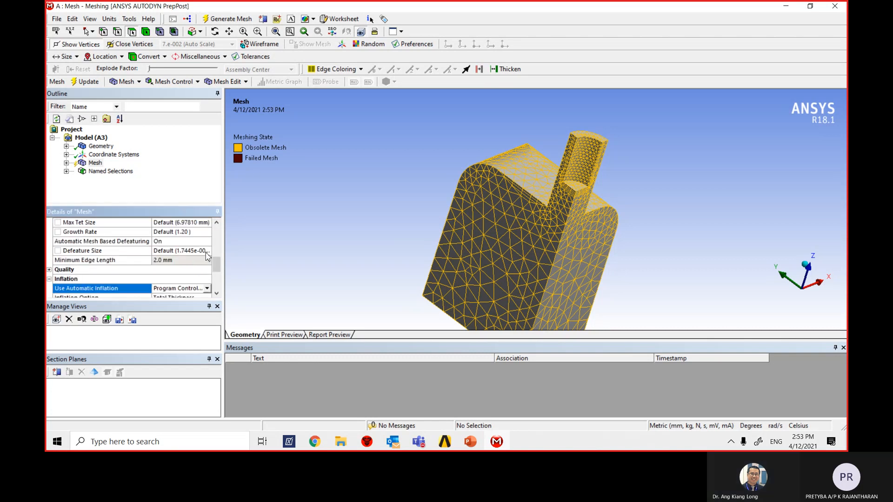
Set the mesh's Inflation Option to Smooth Transition.
scroll(208, 265, "down", 1)
scroll(208, 266, "down", 2)
scroll(209, 264, "up", 1)
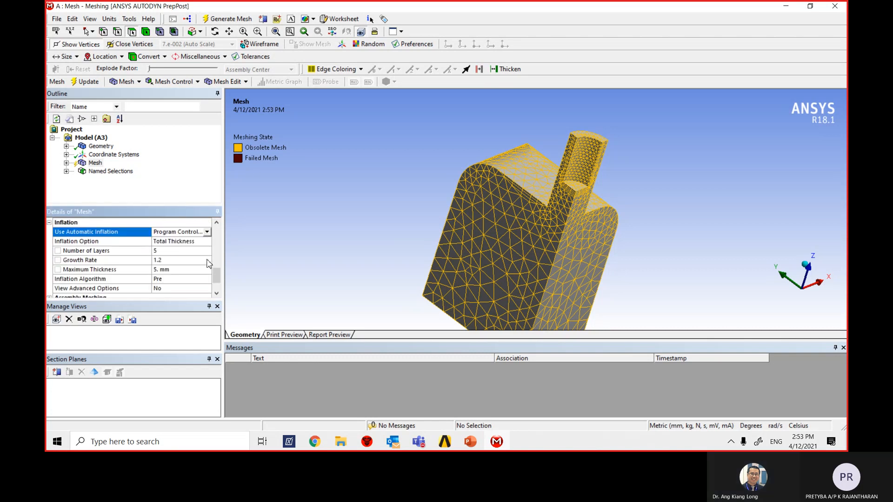
scroll(208, 263, "up", 1)
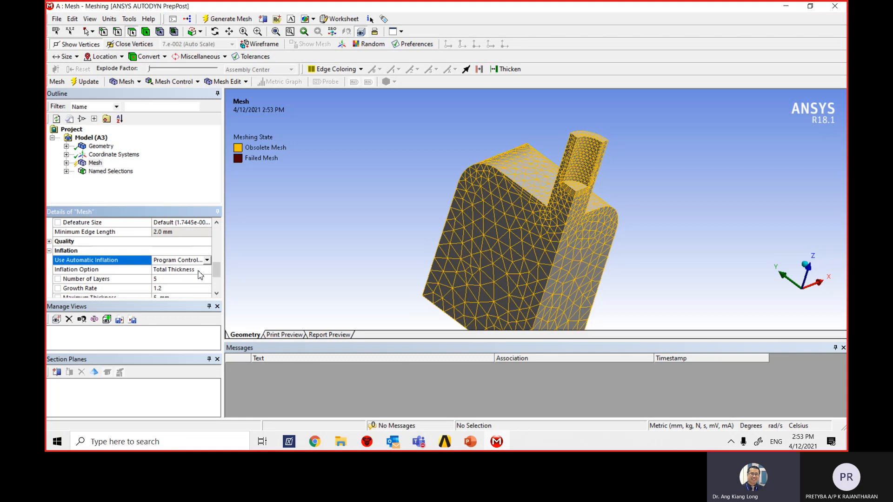
left_click(200, 270)
left_click(207, 271)
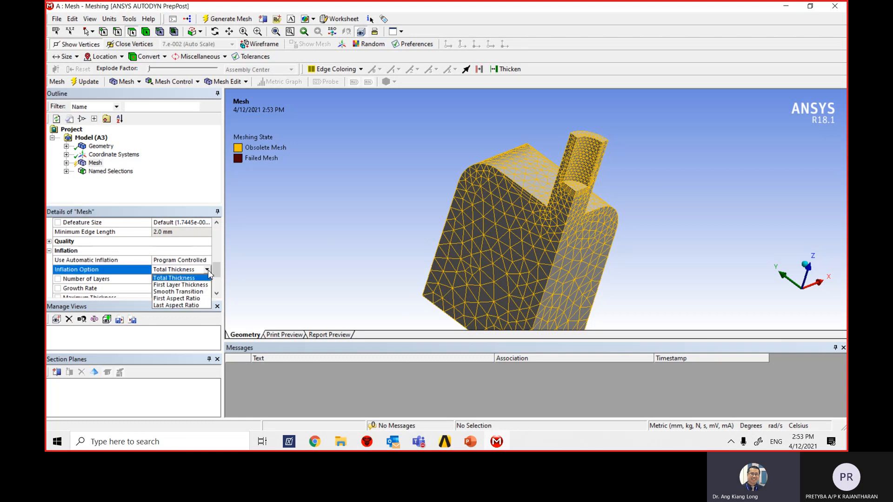
left_click(204, 292)
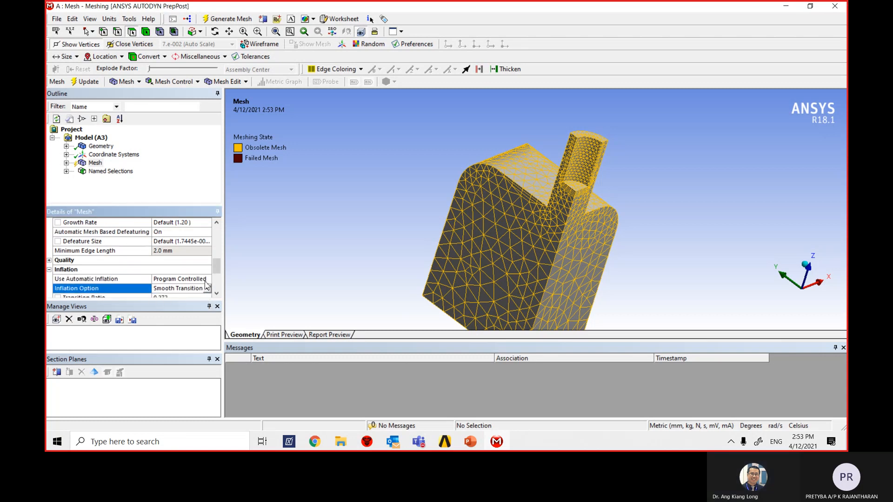
Examine the transition ratio, maximum layers and growth rate of the inflation settings, and expand Named Selections to view the boundary names.
left_click_drag(217, 272, 215, 281)
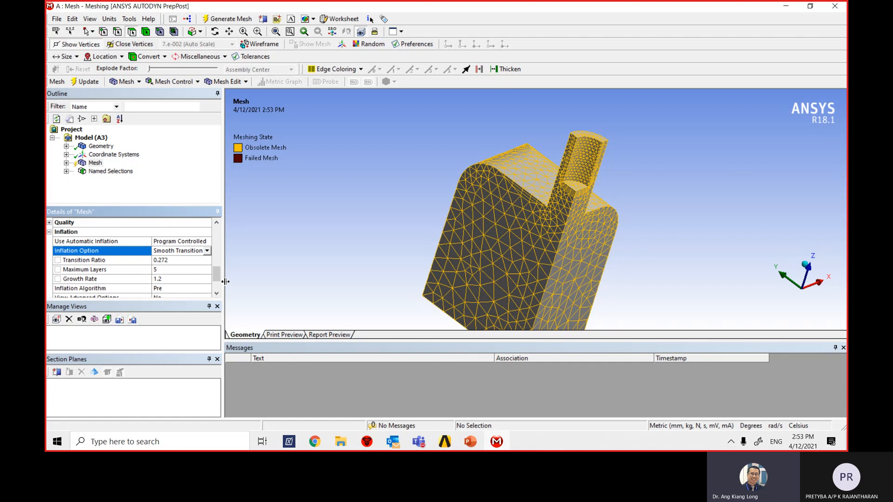
left_click_drag(216, 278, 215, 278)
left_click(174, 260)
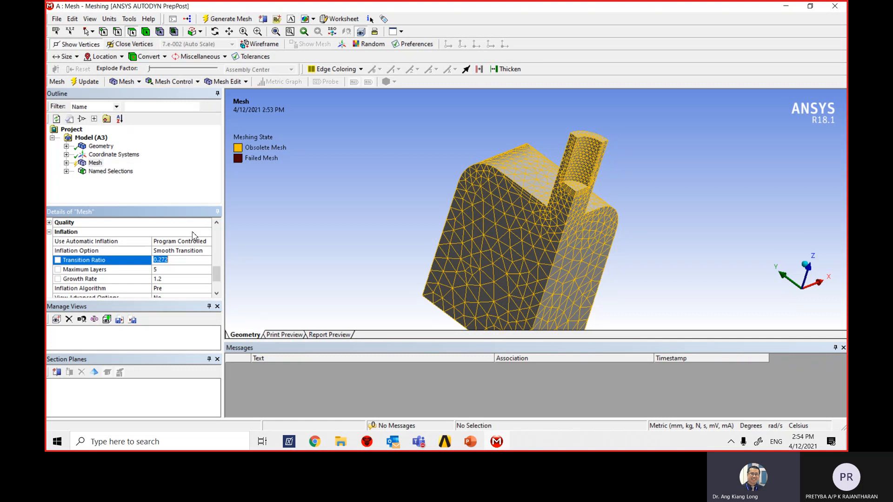
left_click_drag(217, 275, 218, 273)
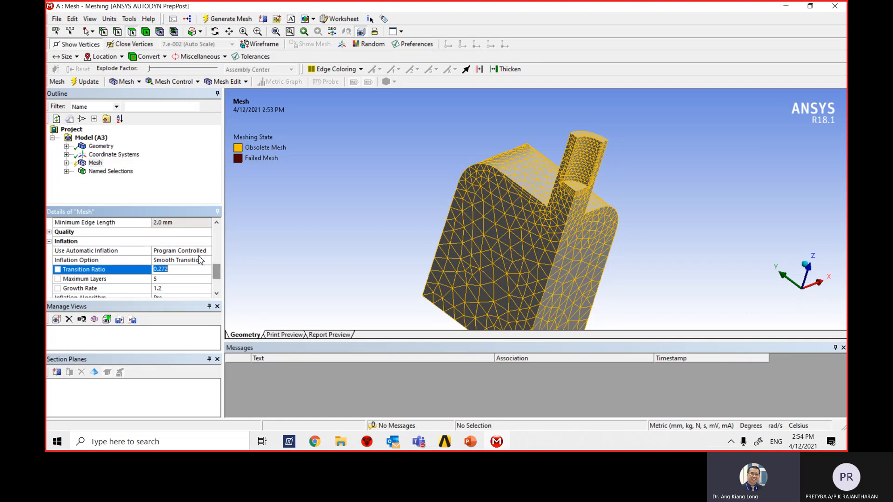
left_click(67, 172)
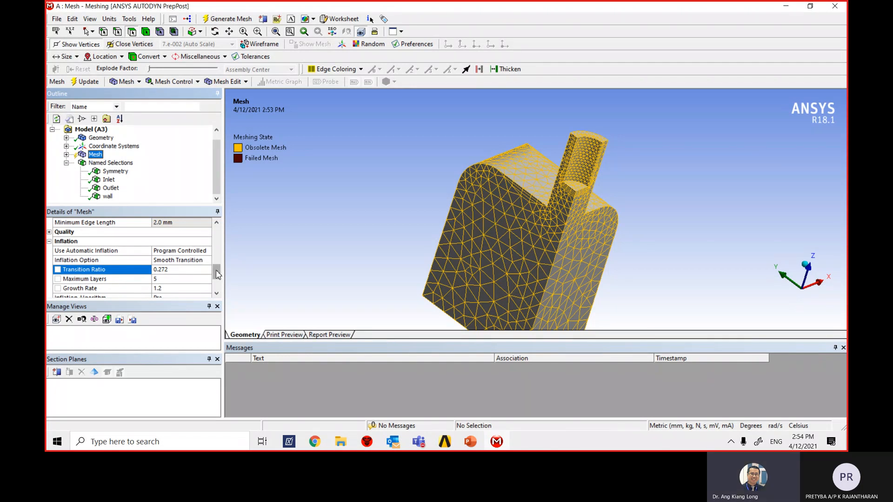
mouse_move(216, 273)
left_mouse_down()
mouse_move(211, 232)
mouse_move(216, 279)
left_mouse_up()
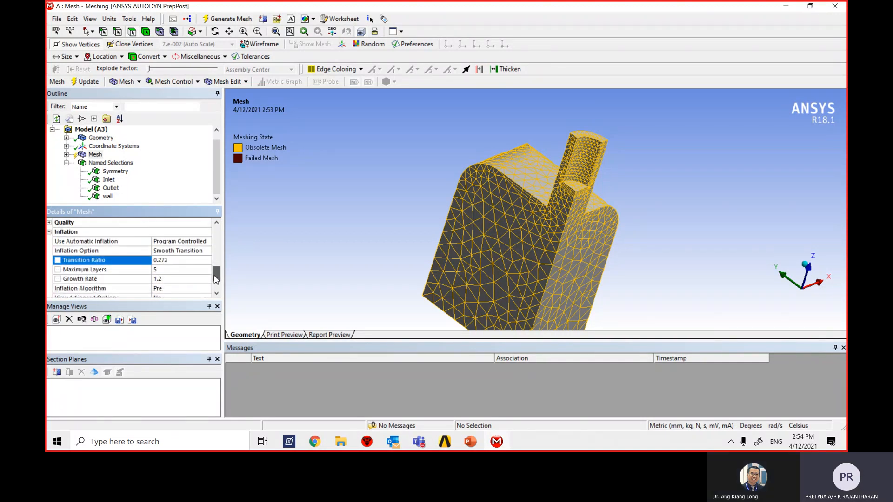
left_click(215, 182)
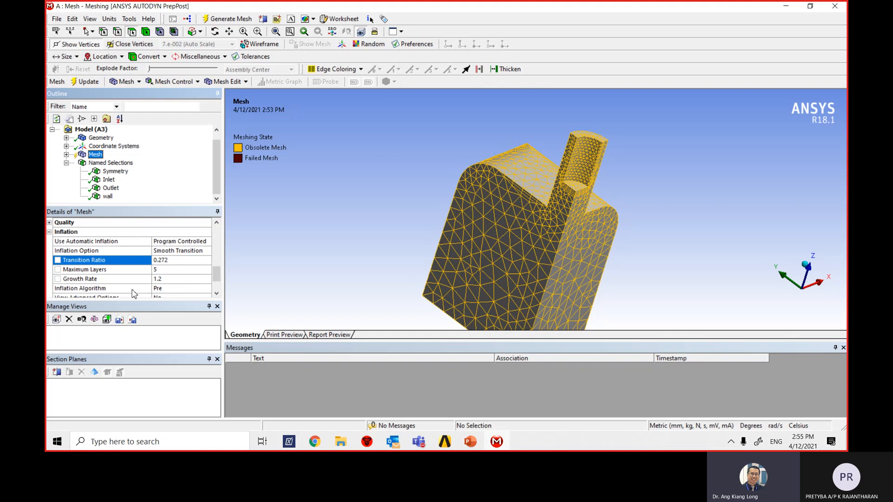
scroll(217, 278, "down", 1)
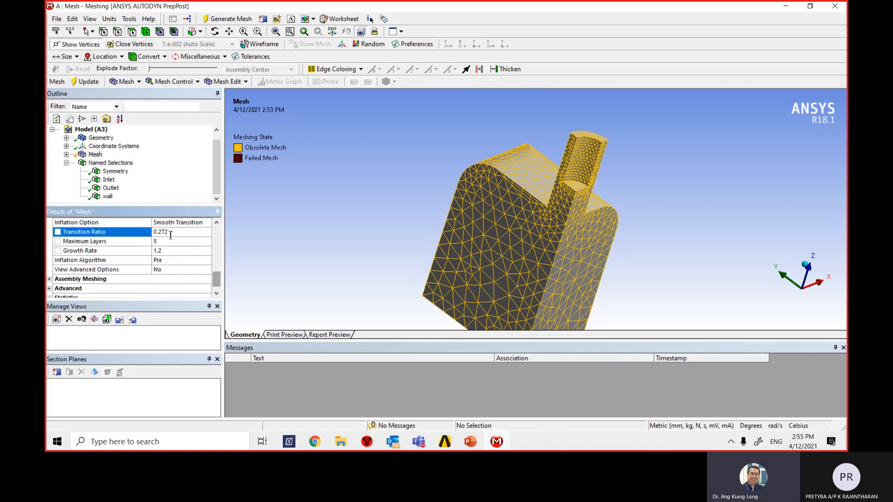
left_click_drag(217, 280, 218, 278)
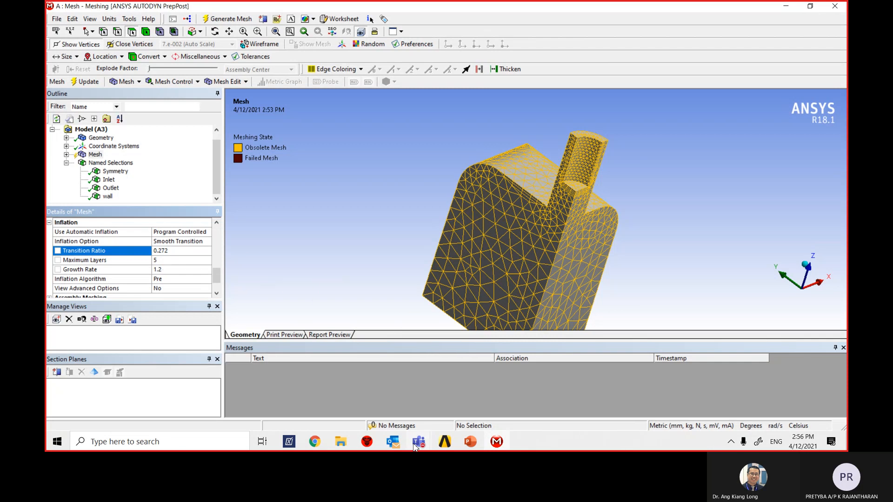
Switch to the Microsoft Teams meeting window and show the meeting chat to check for messages.
mouse_move(415, 446)
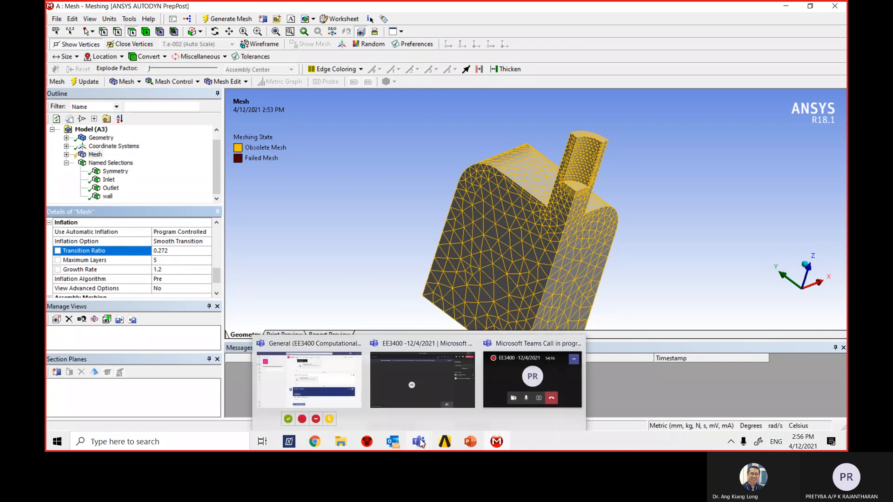
left_click(416, 356)
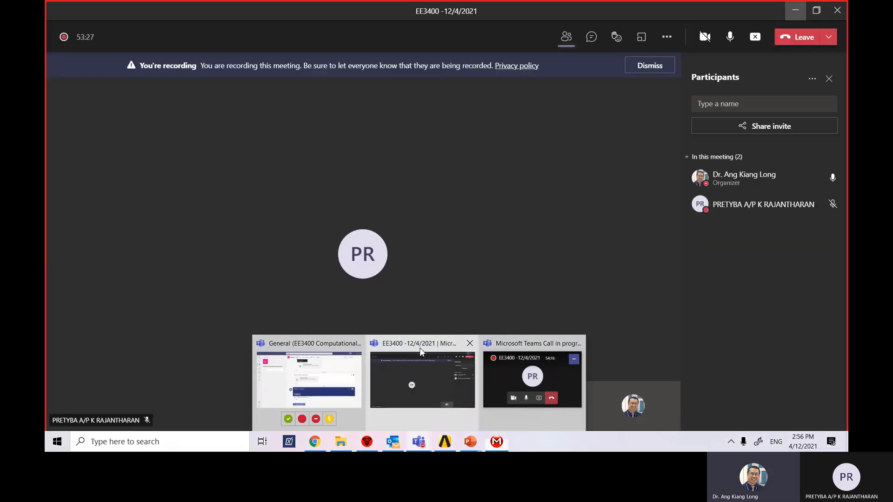
left_click(592, 37)
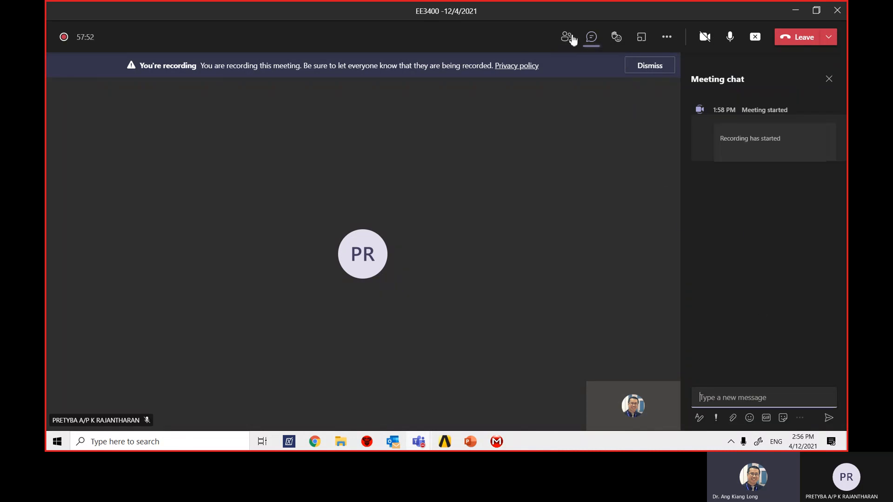
left_click(797, 10)
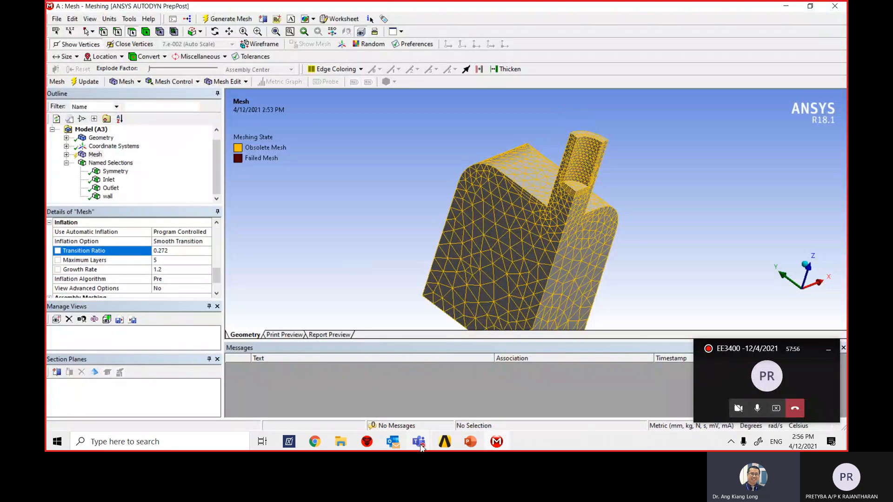
mouse_move(419, 447)
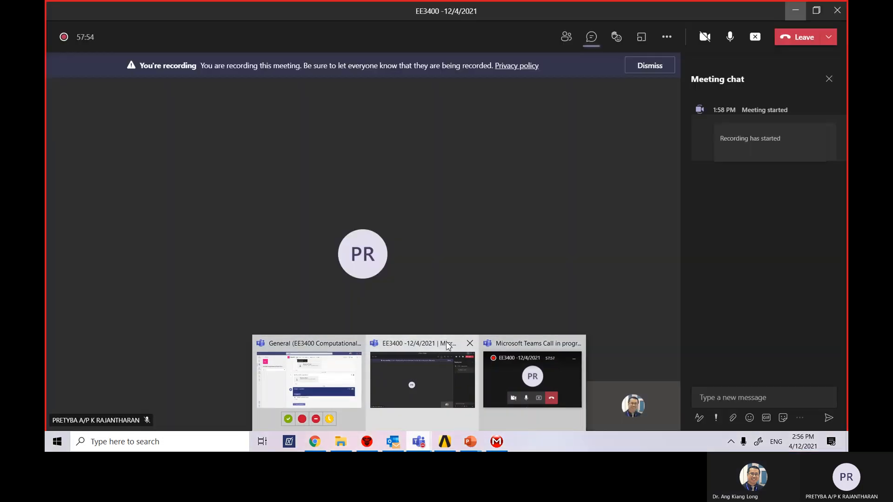
left_click(448, 345)
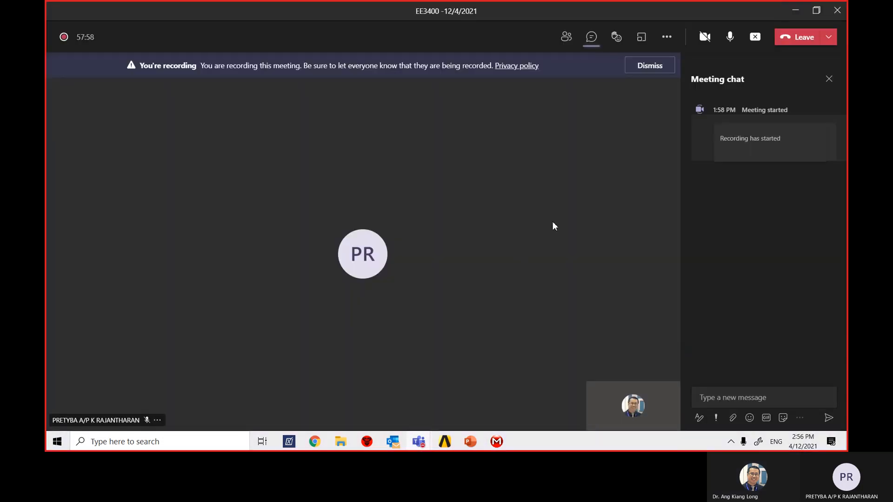
Return to the Meshing window, check the Teams meeting chat for the student's reply, and go back to Meshing.
left_click(795, 11)
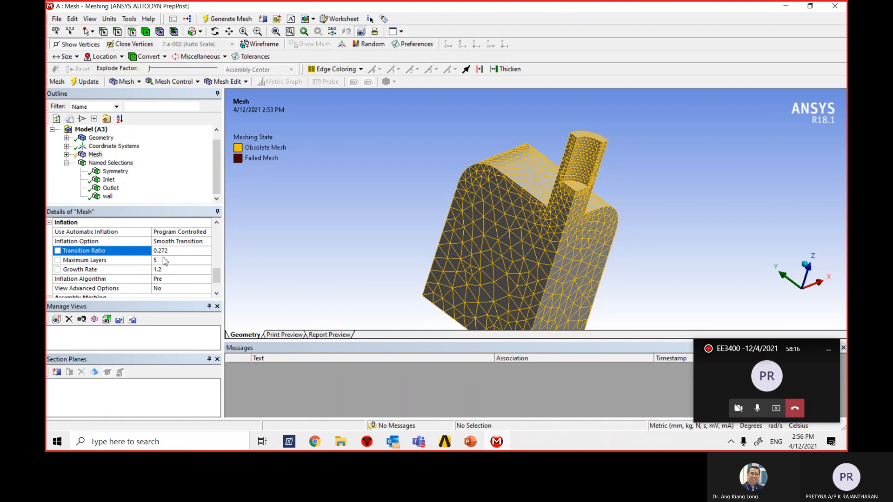
mouse_move(417, 446)
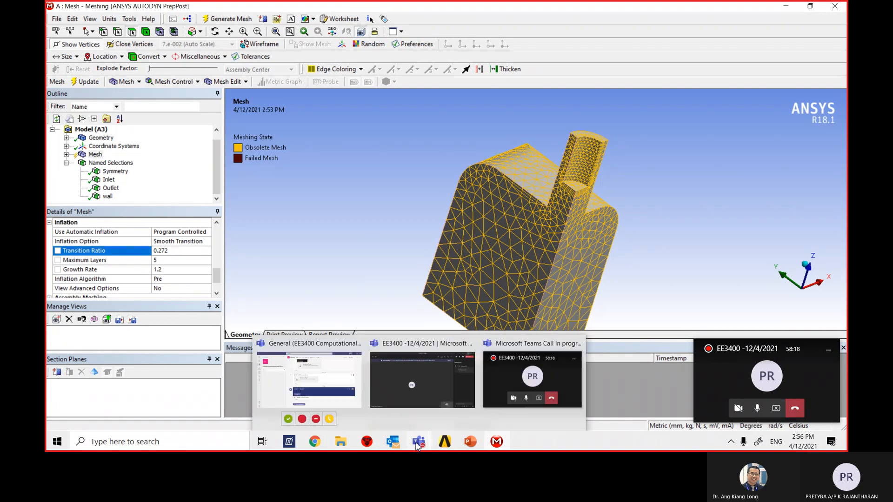
left_click(433, 354)
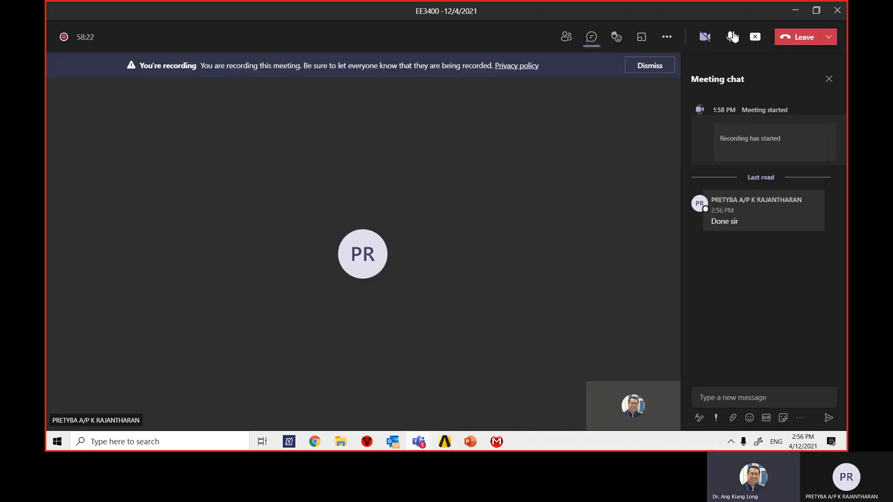
left_click(796, 11)
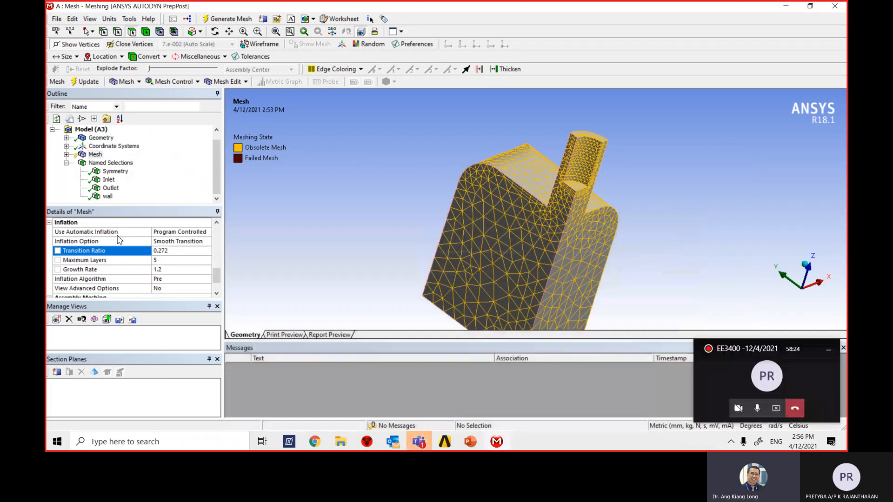
Preview the inflation layers of the mesh on the model.
right_click(94, 156)
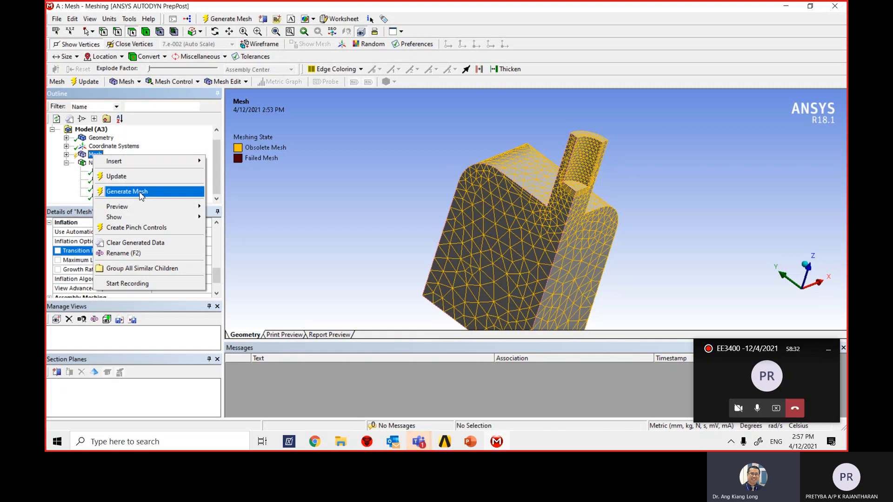
mouse_move(170, 211)
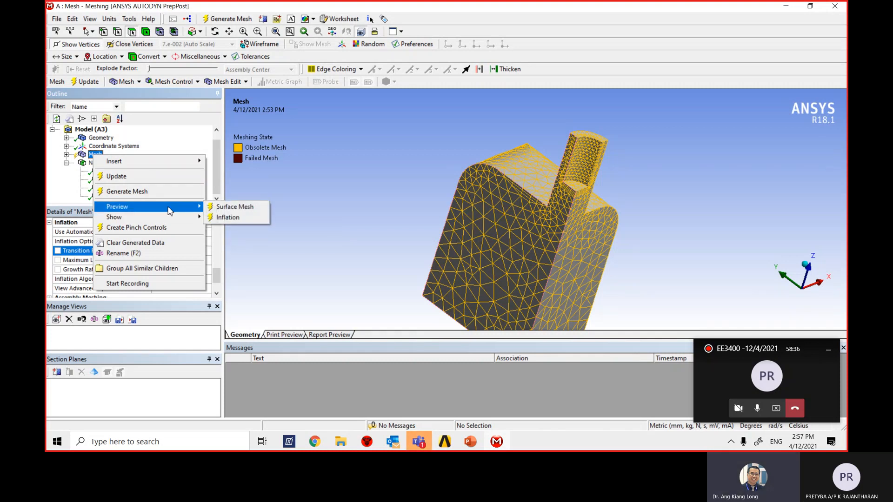
left_click(236, 218)
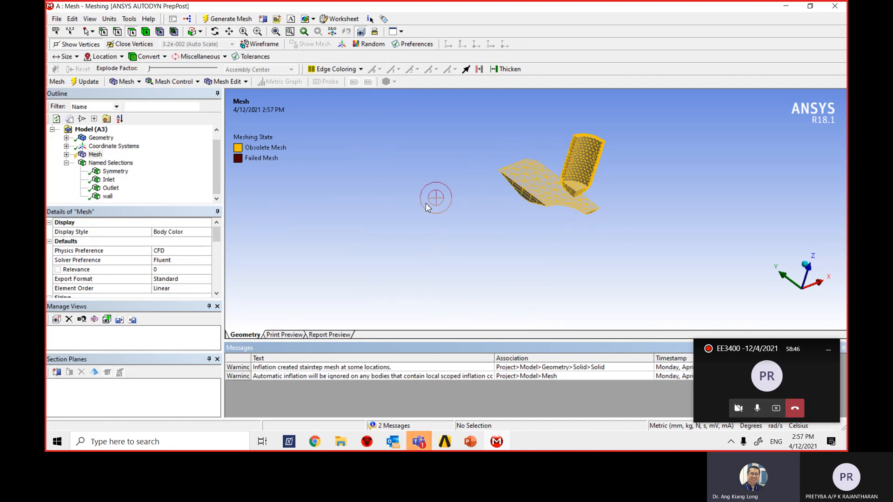
scroll(475, 226, "up", 1)
scroll(475, 235, "down", 2)
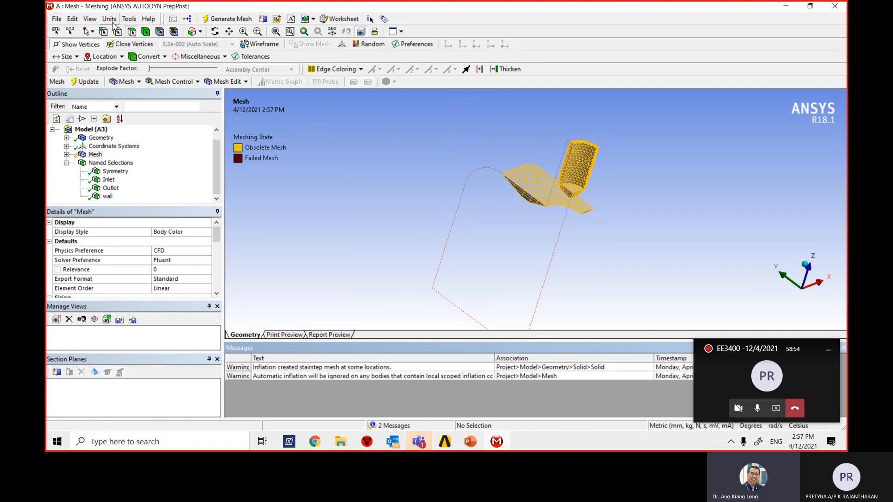
Look through the Mechanical category and its Graphics settings in the Options dialog, and close it without changes.
left_click(91, 20)
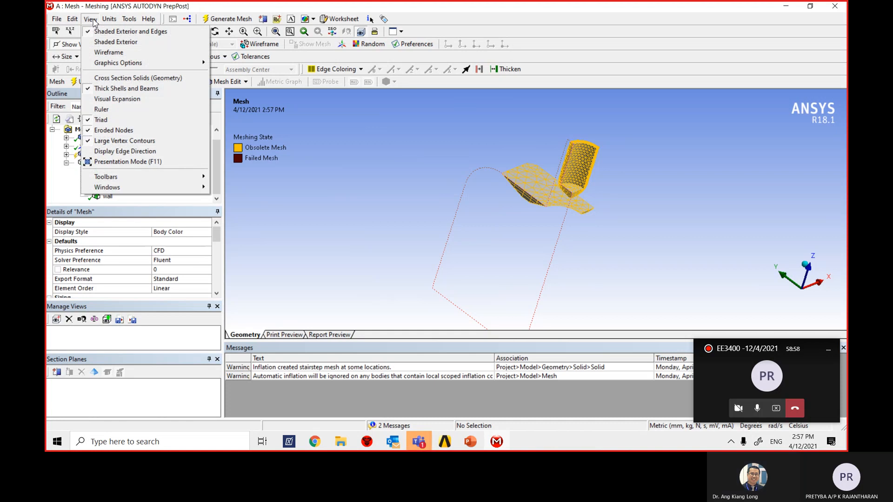
mouse_move(110, 19)
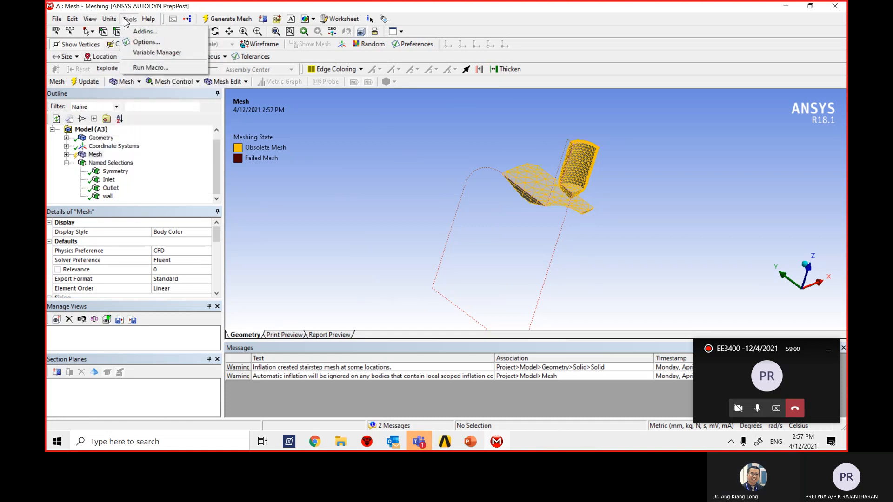
mouse_move(155, 24)
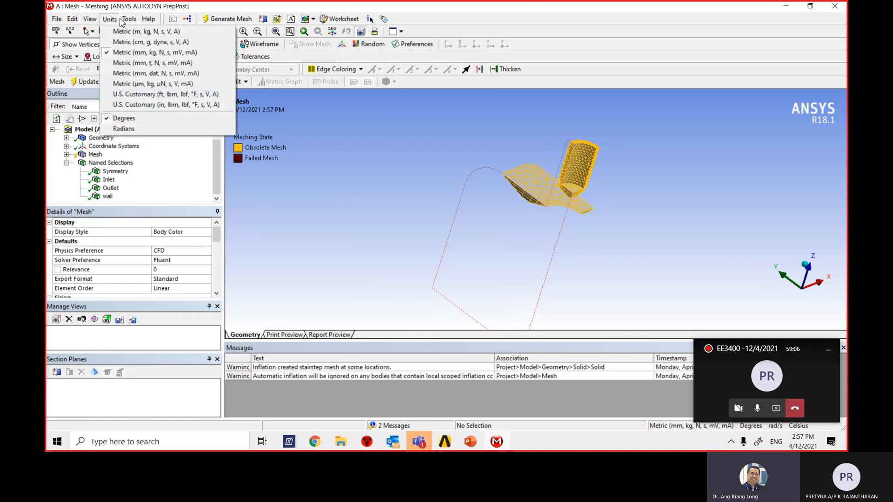
left_click(139, 43)
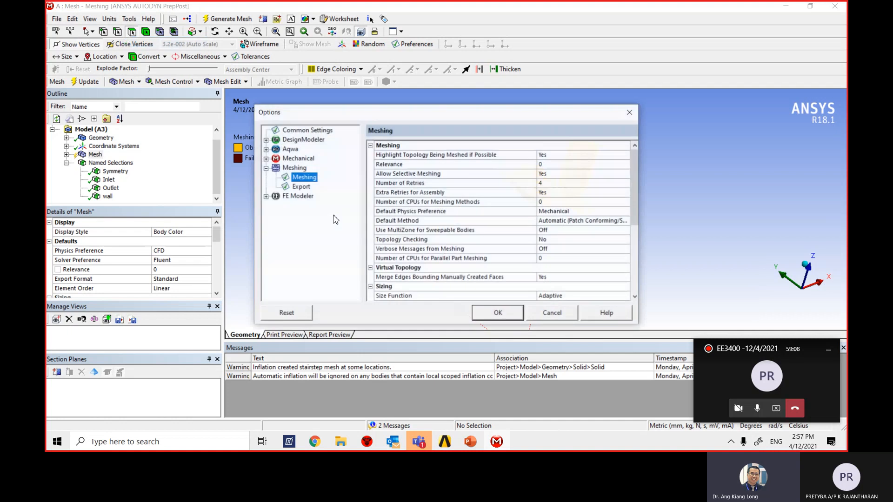
left_click(265, 159)
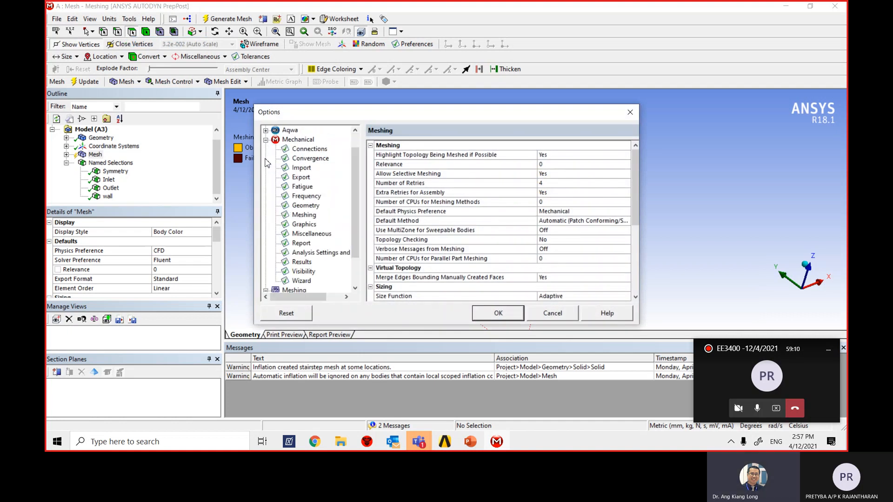
left_click(304, 224)
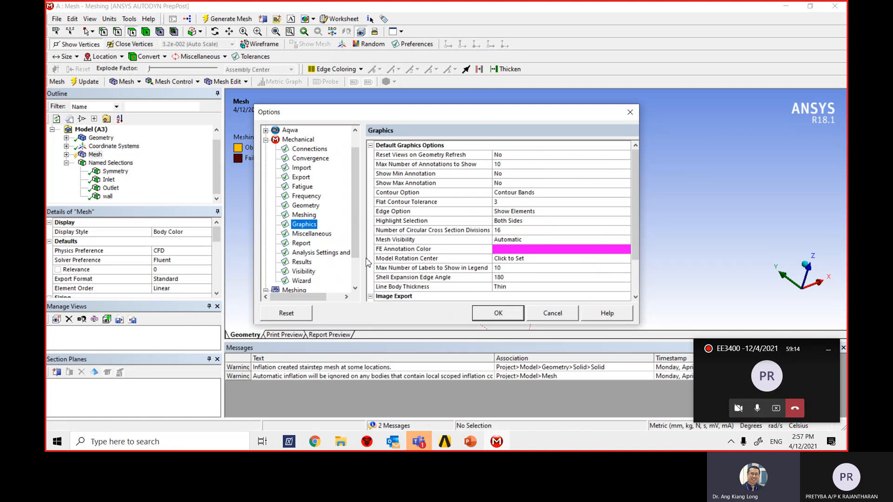
left_click(266, 140)
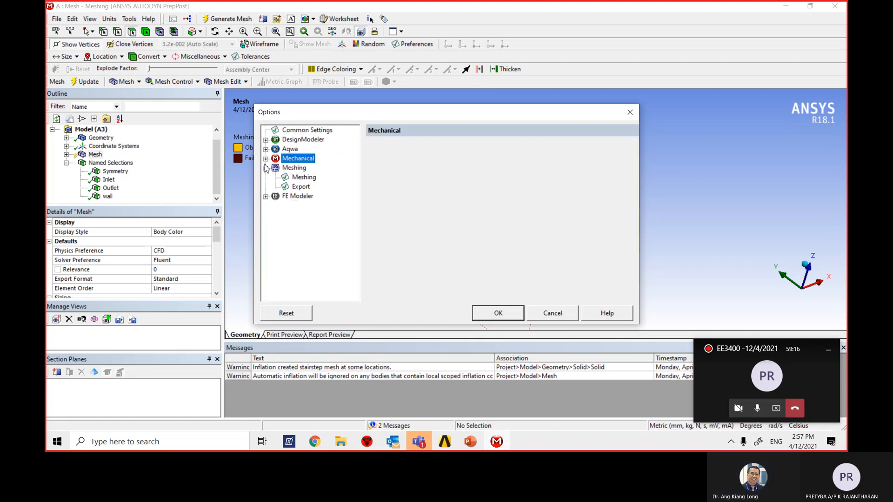
left_click(266, 160)
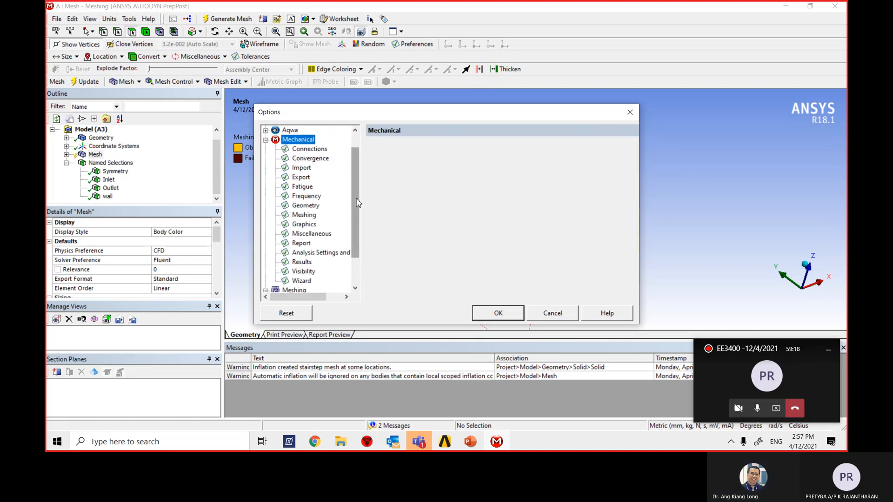
mouse_move(357, 199)
left_mouse_down()
mouse_move(357, 206)
mouse_move(357, 199)
left_mouse_up()
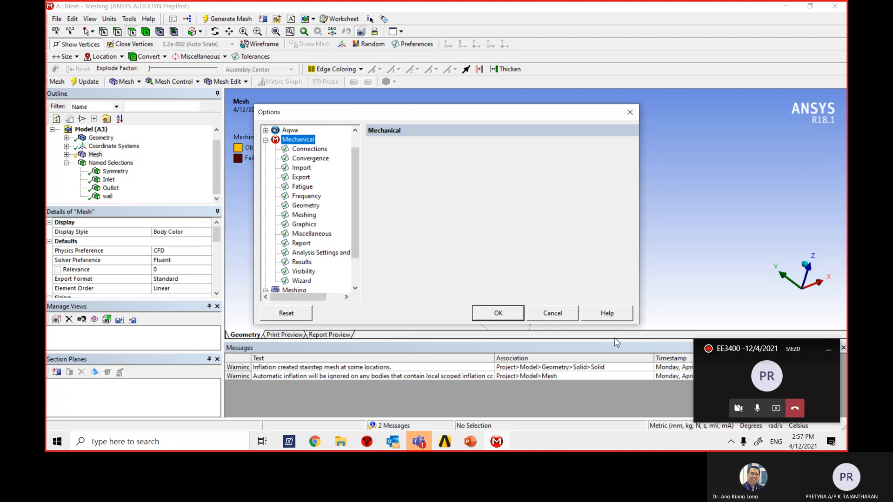
left_click(558, 315)
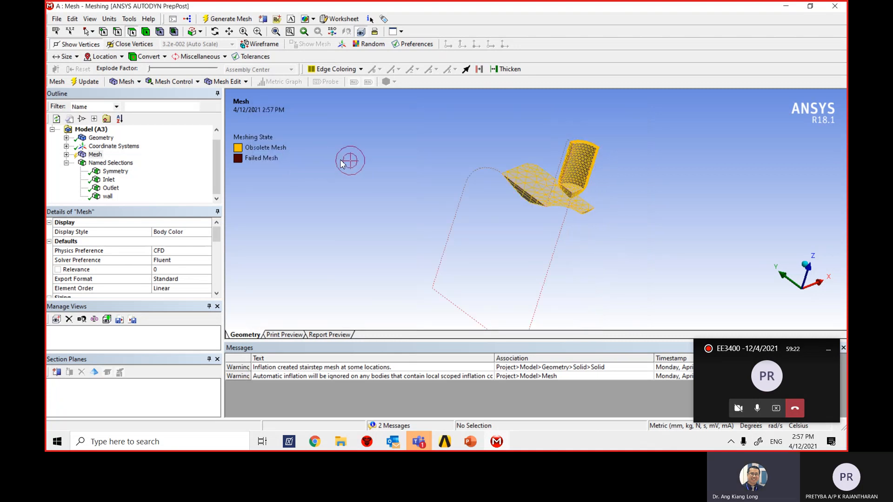
scroll(401, 234, "down", 1)
scroll(465, 268, "up", 2)
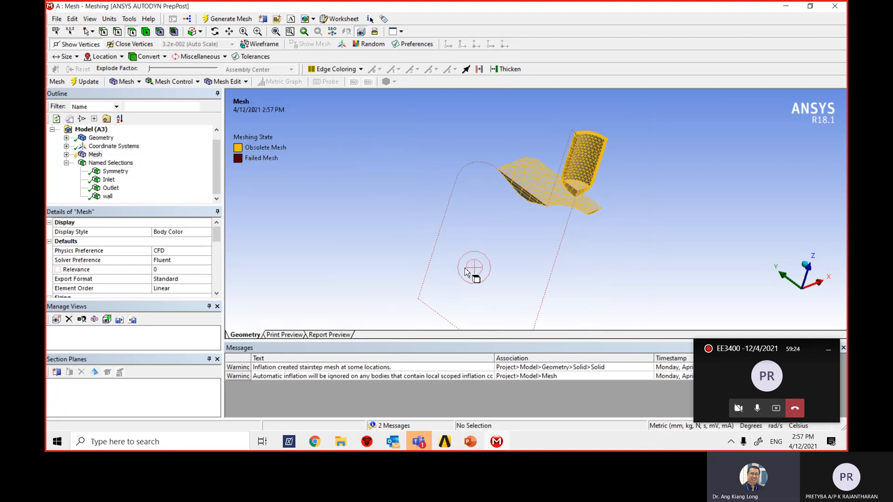
scroll(479, 268, "down", 1)
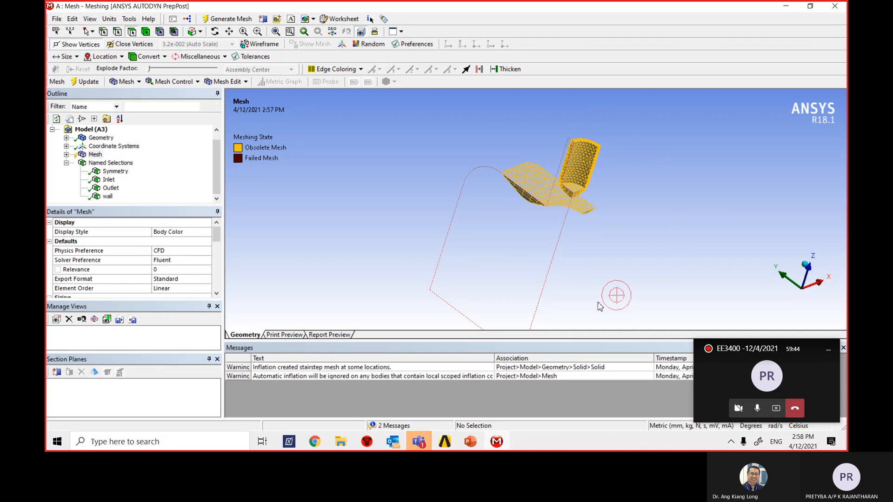
Switch to the Teams meeting window to read new chat messages about the inflation preview, returning to Meshing after each check.
left_click(417, 440)
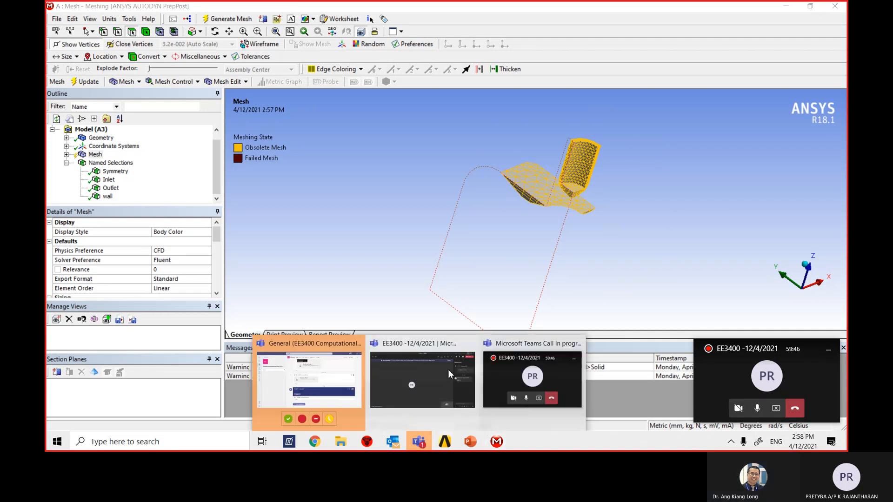
left_click(434, 351)
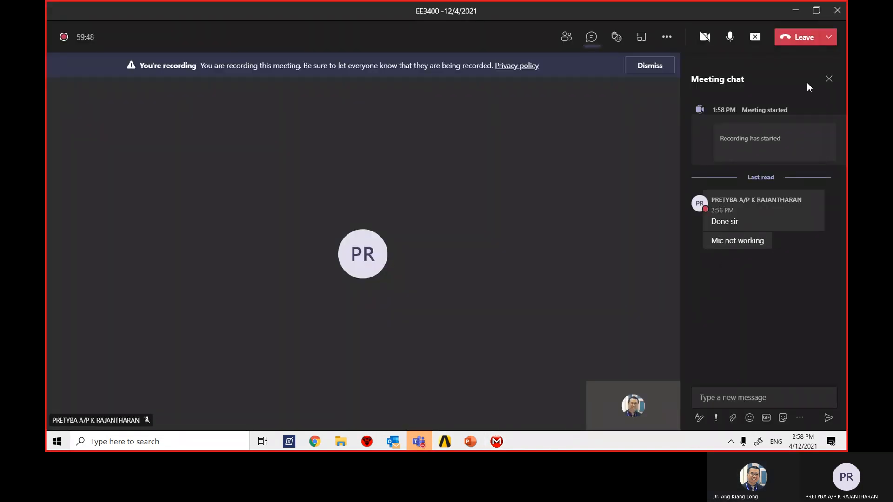
left_click(795, 16)
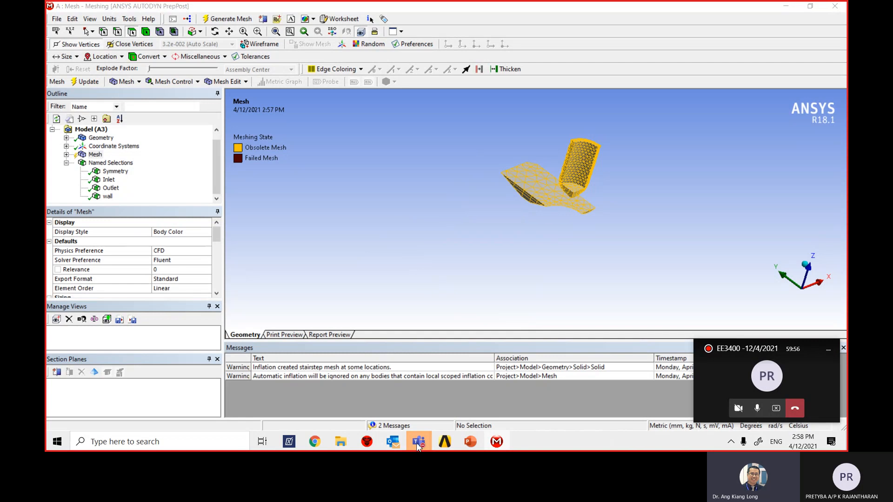
mouse_move(418, 441)
left_click(423, 390)
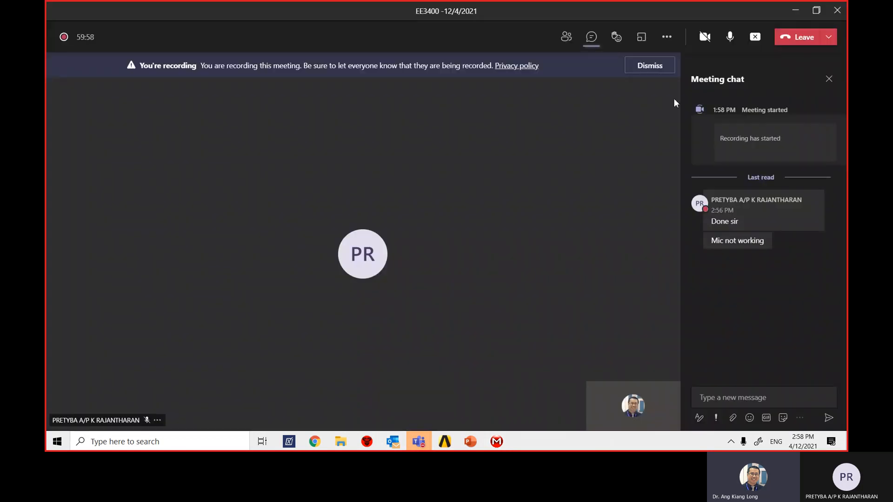
left_click(796, 11)
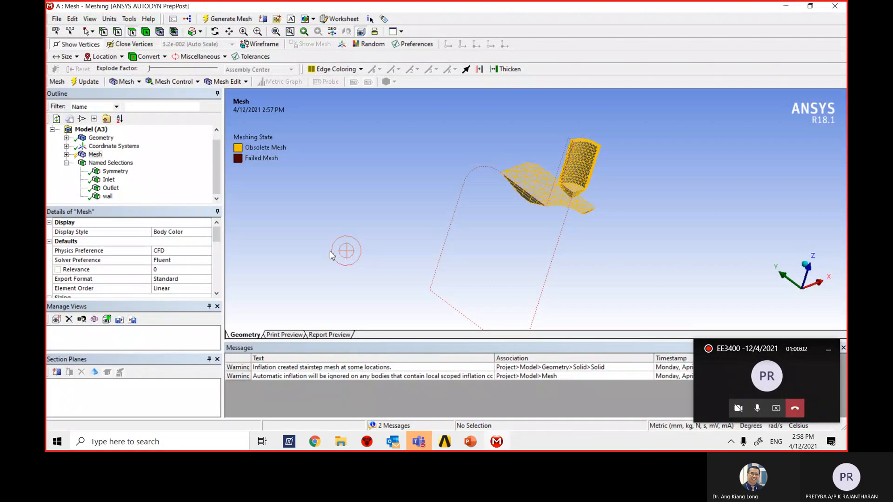
Dismiss the recording notice in the Teams meeting and stop sharing the Meshing screen.
mouse_move(420, 442)
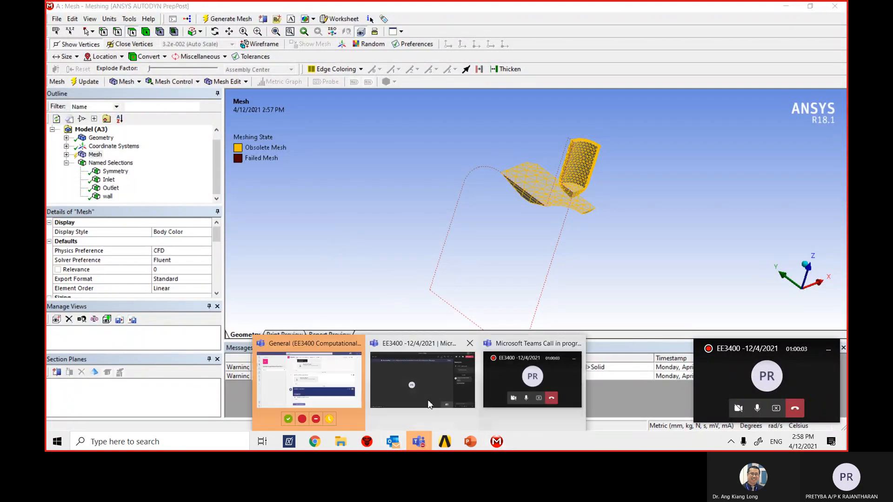
left_click(436, 344)
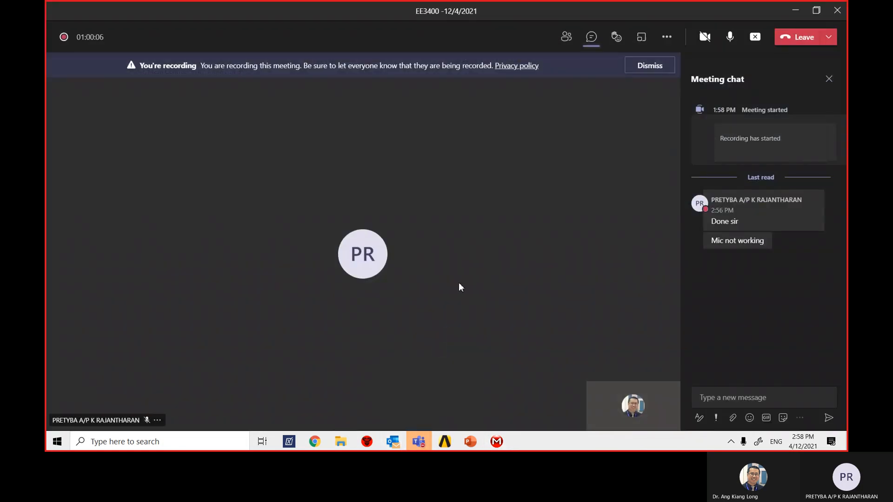
left_click(650, 65)
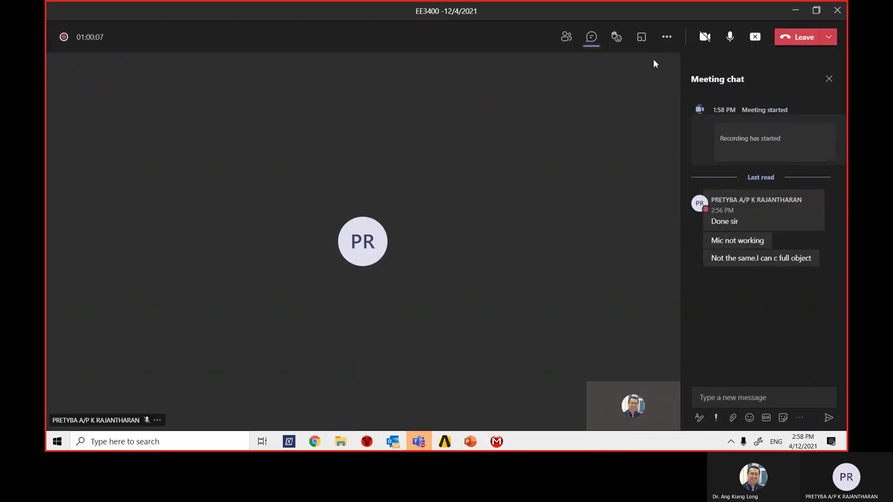
left_click(795, 13)
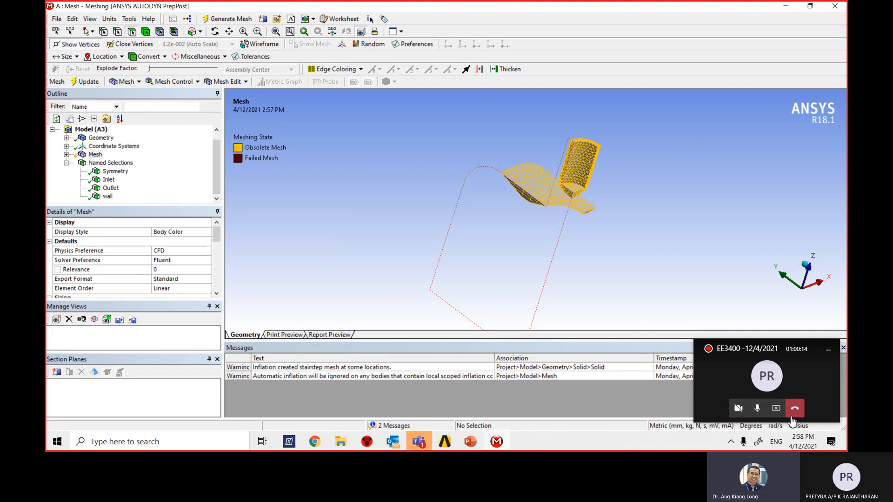
left_click(777, 408)
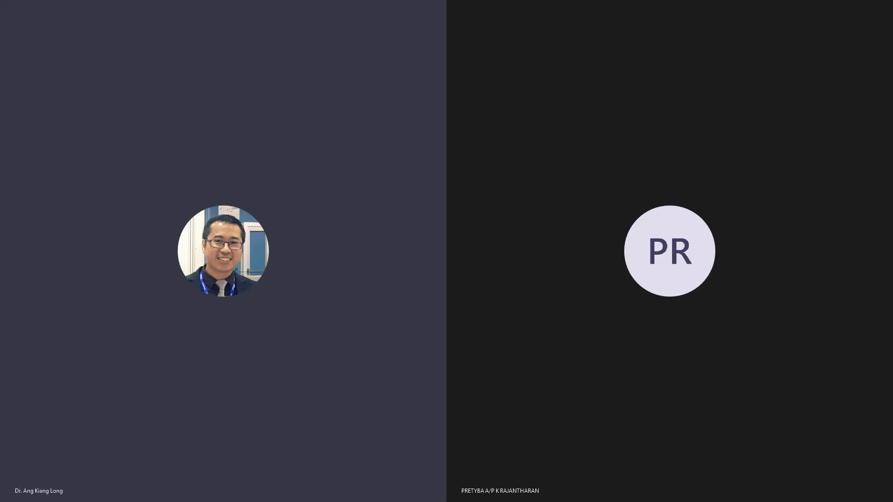
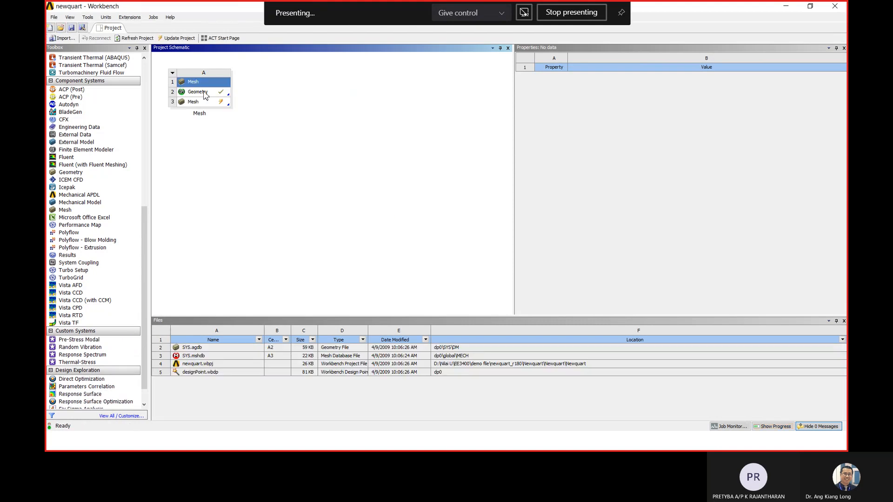
Open the Mesh cell of the newquart project in Meshing and expand Named Selections in the model outline.
left_click(217, 104)
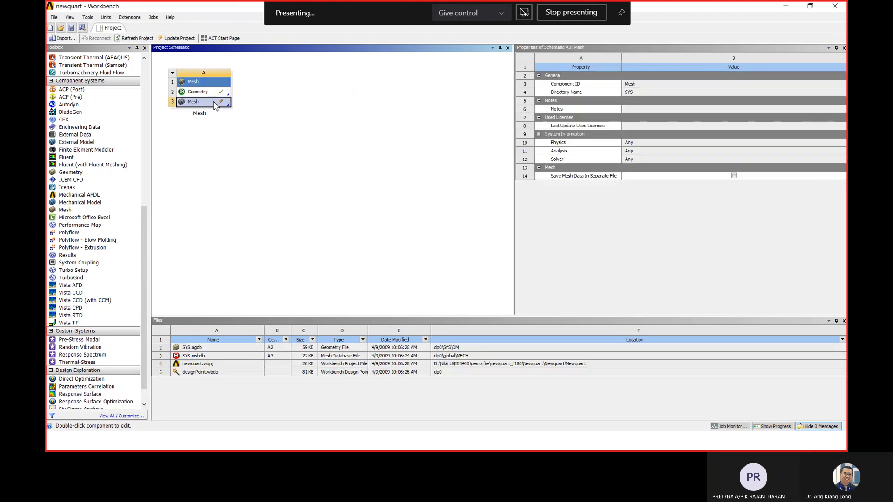
double_click(214, 102)
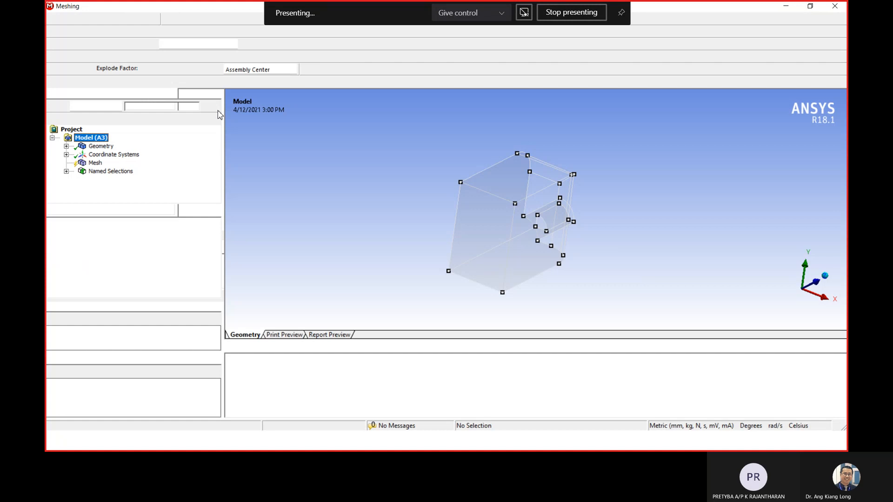
left_click(66, 171)
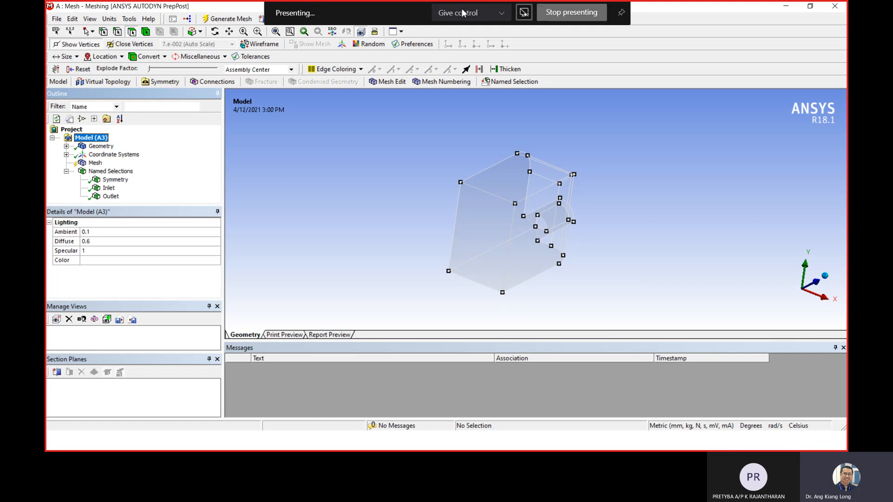
left_click(366, 12)
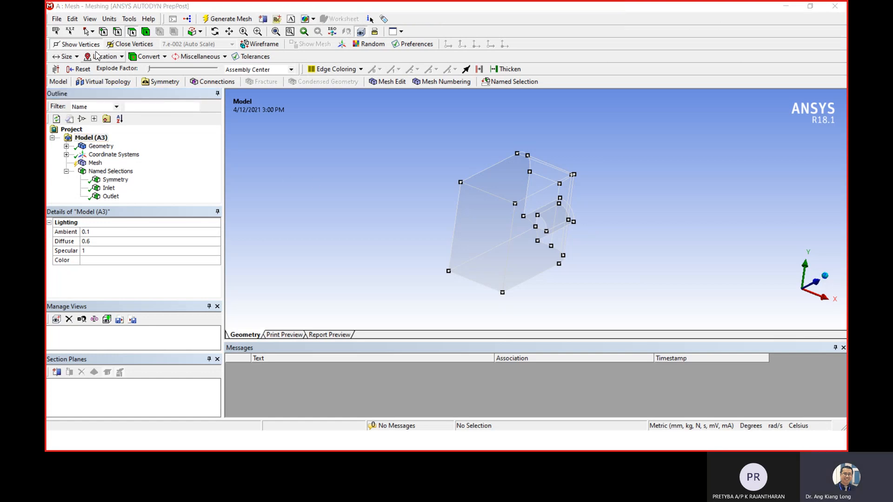
Check the active unit system, and review the Mesh object's default and Sizing settings.
left_click(110, 19)
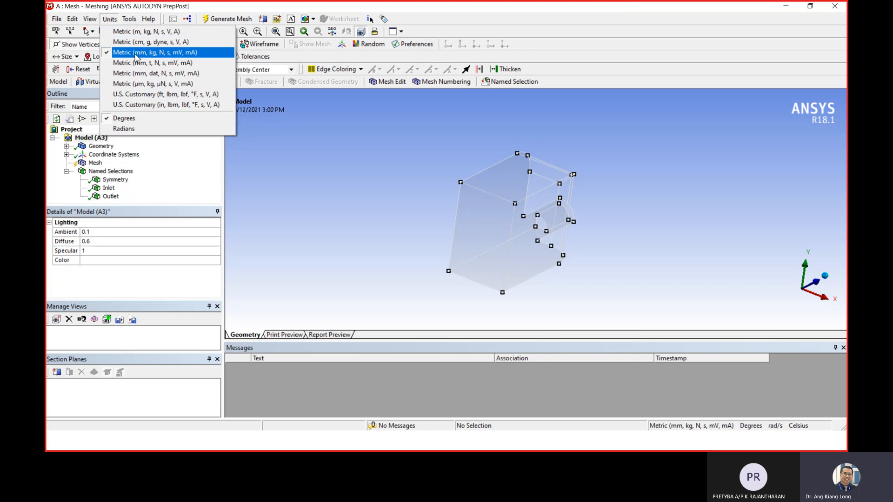
left_click(485, 18)
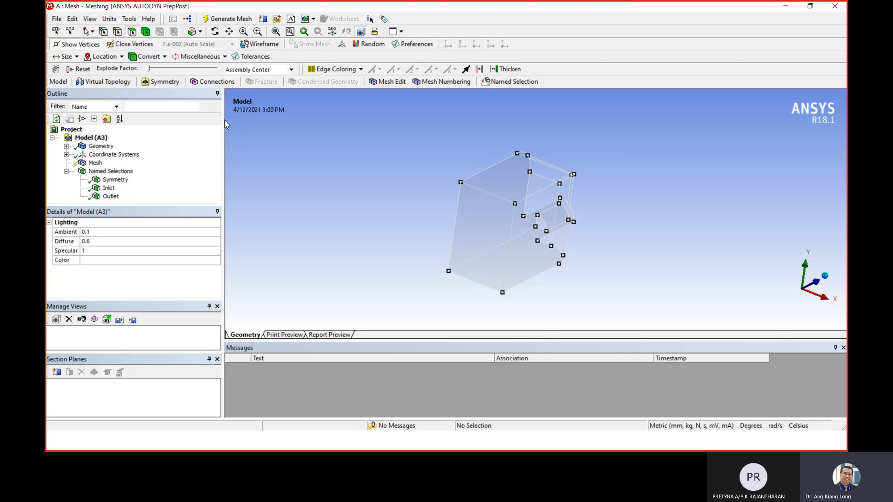
left_click(95, 162)
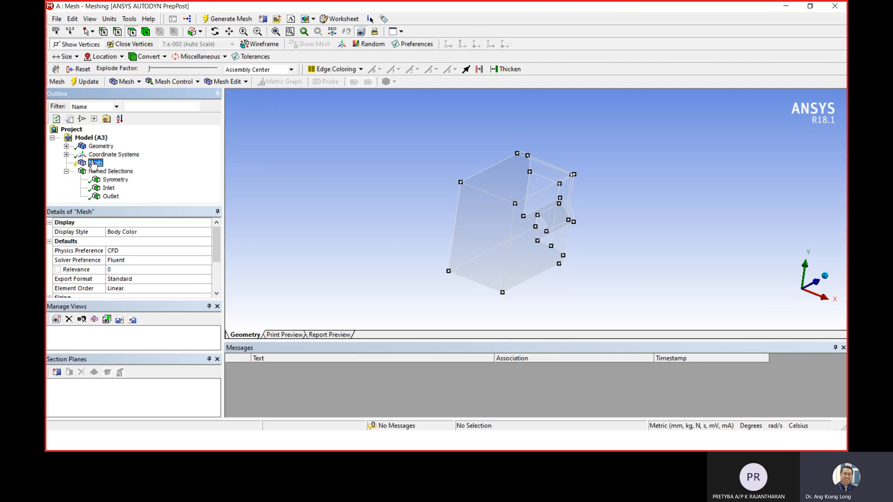
mouse_move(216, 240)
left_mouse_down()
mouse_move(219, 257)
mouse_move(219, 239)
left_mouse_up()
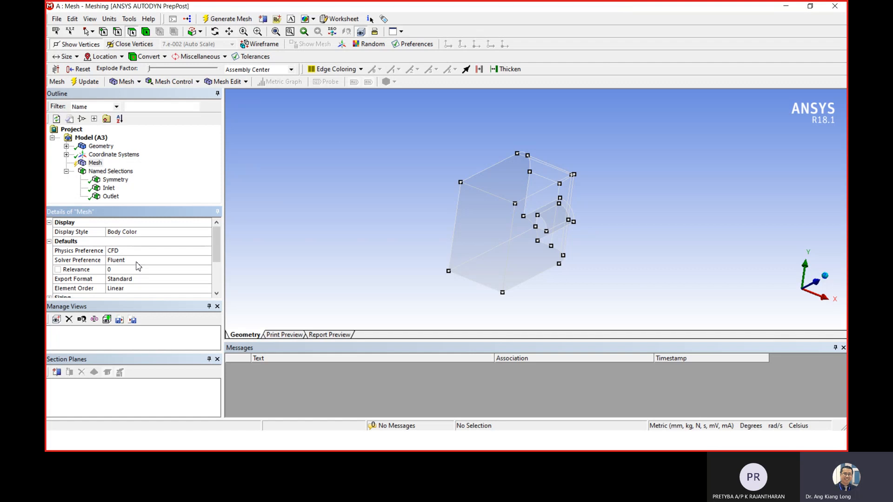
left_click_drag(215, 251, 216, 269)
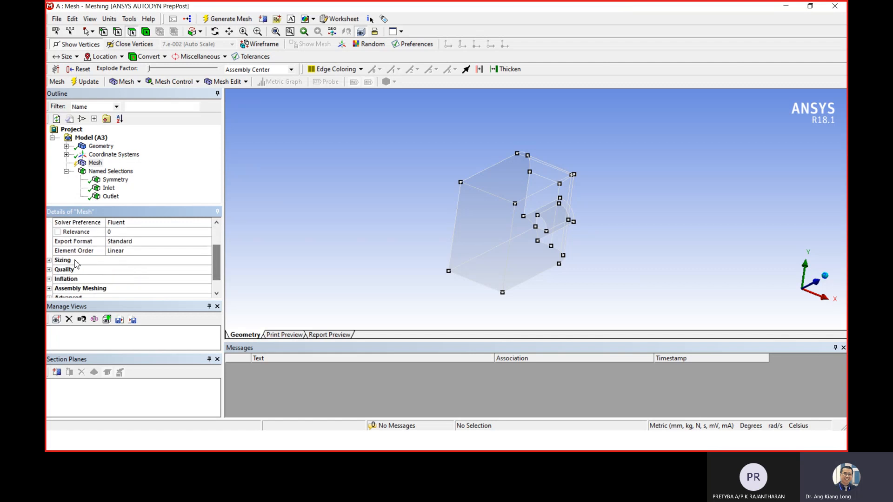
left_click(189, 261)
left_click(50, 260)
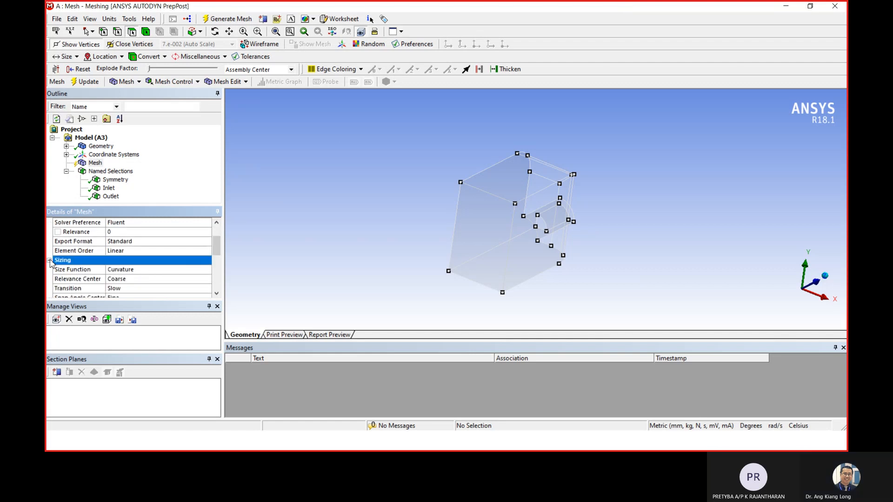
left_click_drag(217, 250, 218, 277)
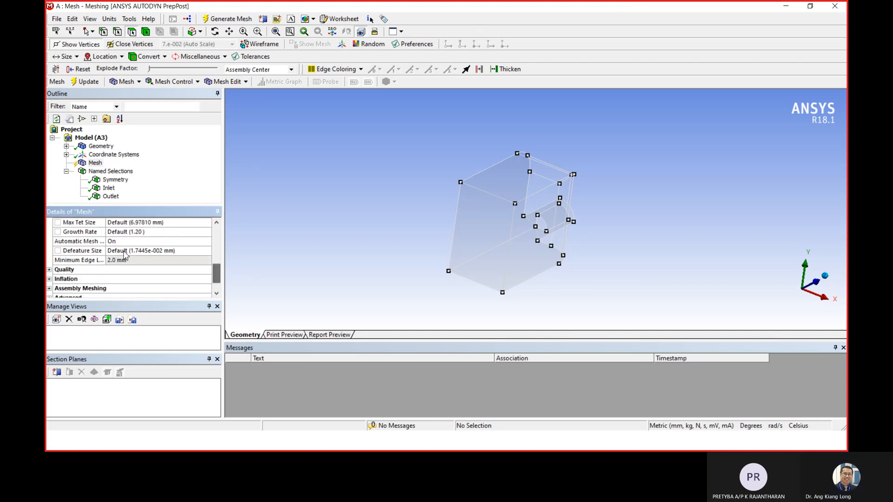
Expand the mesh's Inflation settings and set Maximum Layers to 5.
left_click(49, 279)
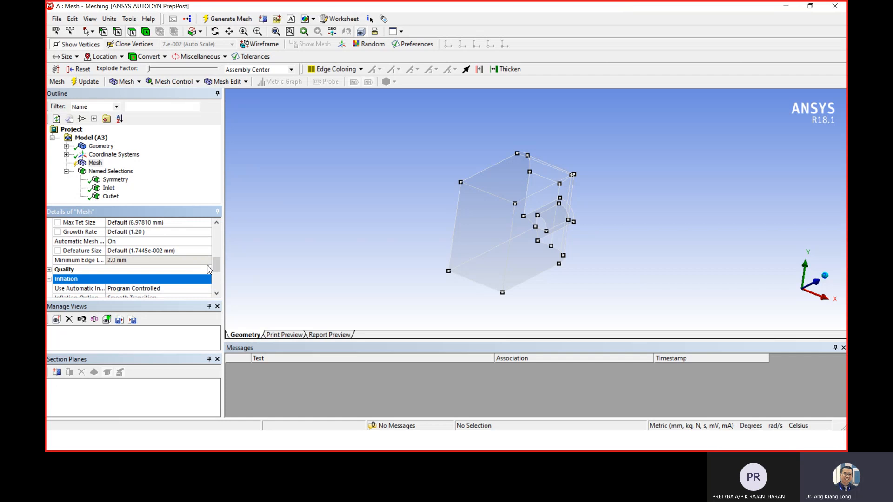
scroll(209, 270, "down", 2)
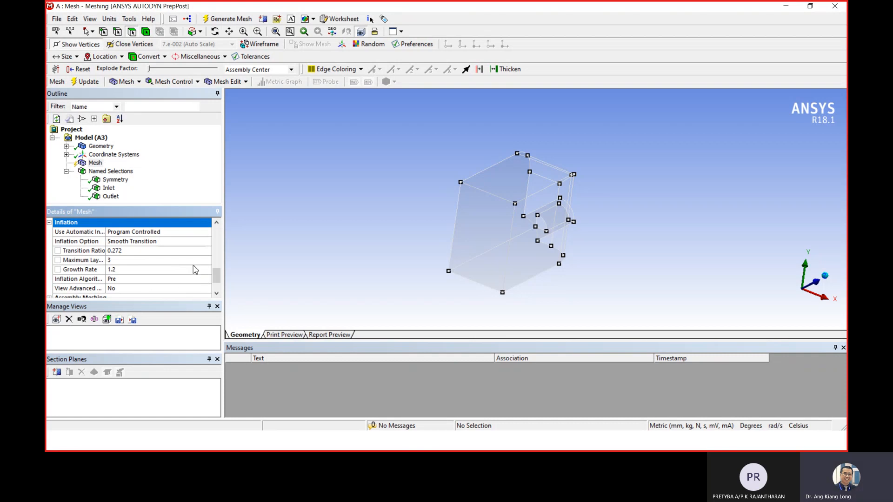
mouse_move(216, 275)
left_mouse_down()
mouse_move(217, 238)
mouse_move(219, 291)
mouse_move(219, 279)
left_mouse_up()
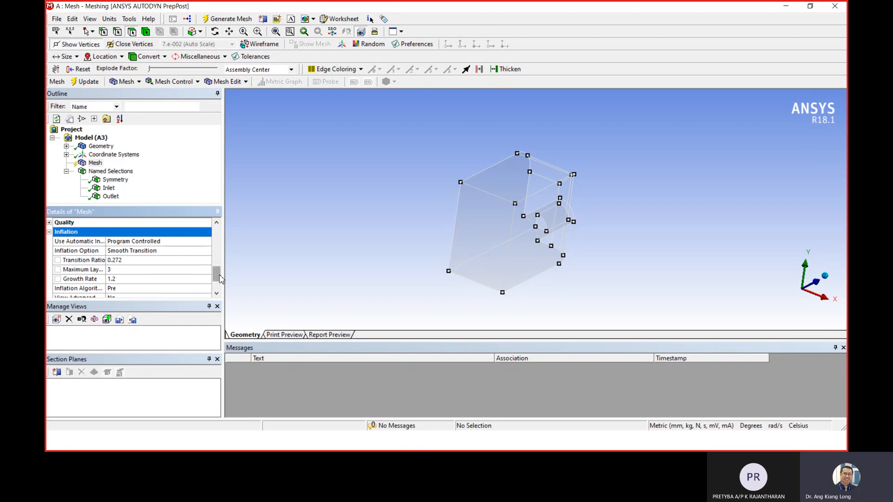
left_click_drag(217, 279, 218, 287)
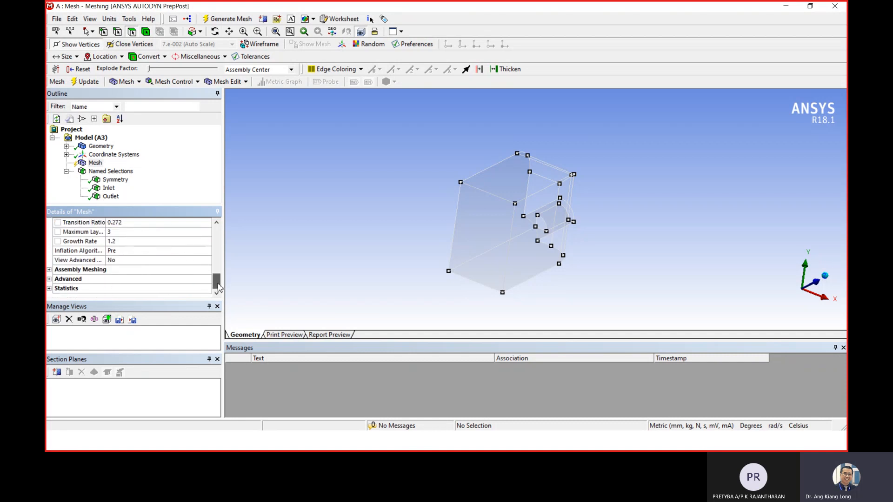
left_click(110, 232)
left_click_drag(216, 282, 217, 275)
left_click_drag(107, 266, 124, 266)
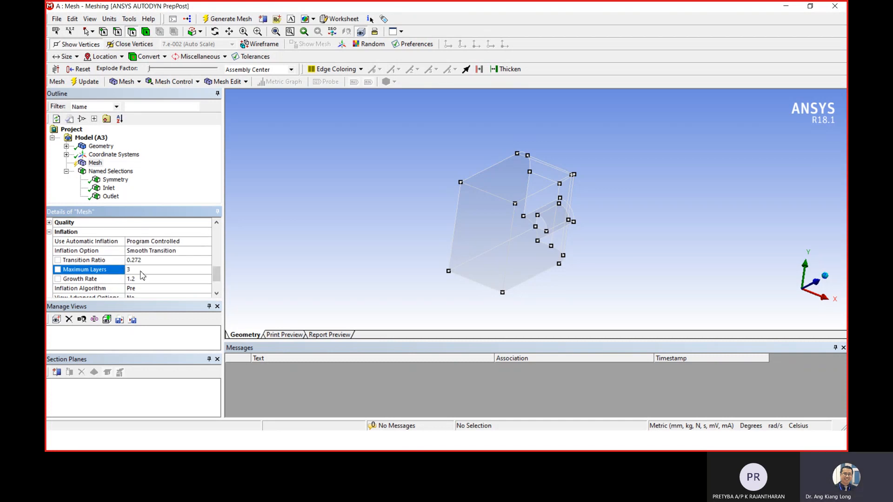
left_click(136, 270)
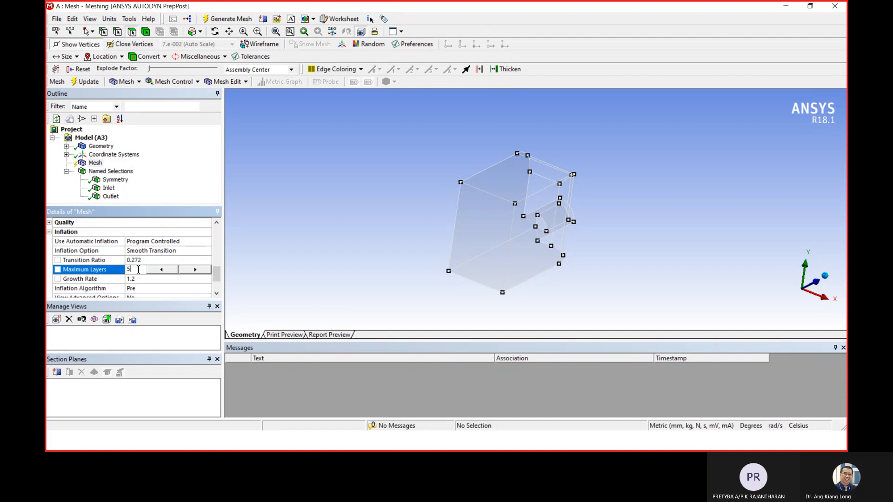
Generate an inflation preview of the mesh.
left_click(97, 164)
right_click(98, 166)
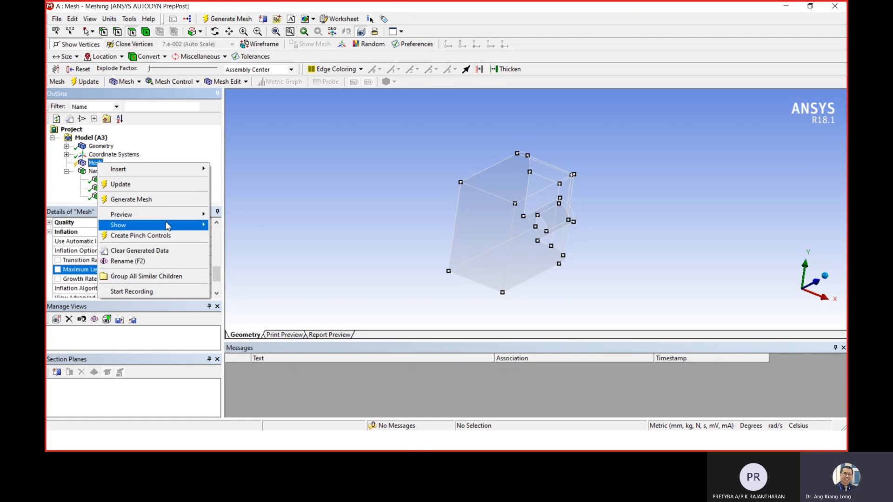
mouse_move(170, 215)
left_click(235, 226)
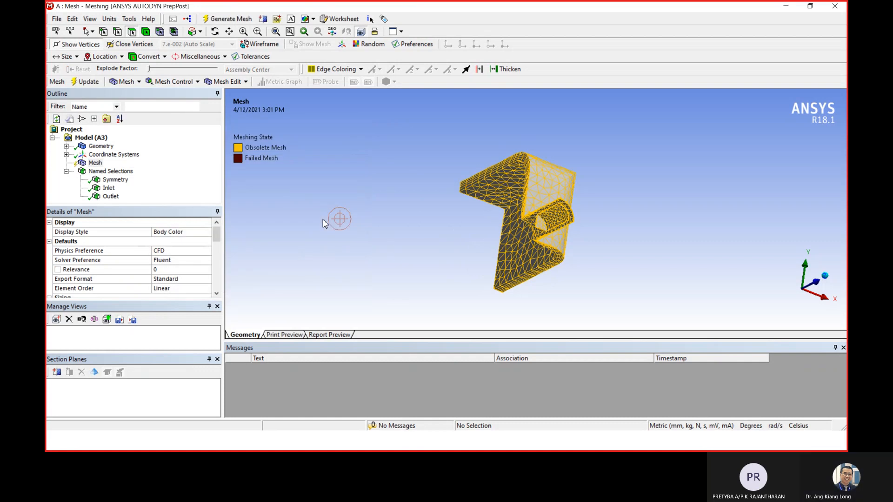
Examine the previewed inflation layers up close along the pipe walls and around the cut-out at the pipe's inner end.
middle_click_drag(408, 214, 448, 214)
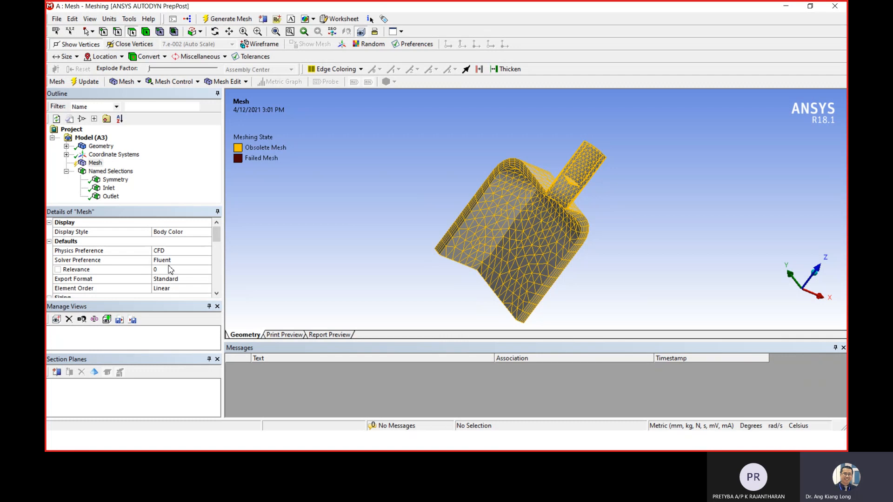
mouse_move(217, 237)
left_mouse_down()
mouse_move(216, 287)
mouse_move(213, 244)
left_mouse_up()
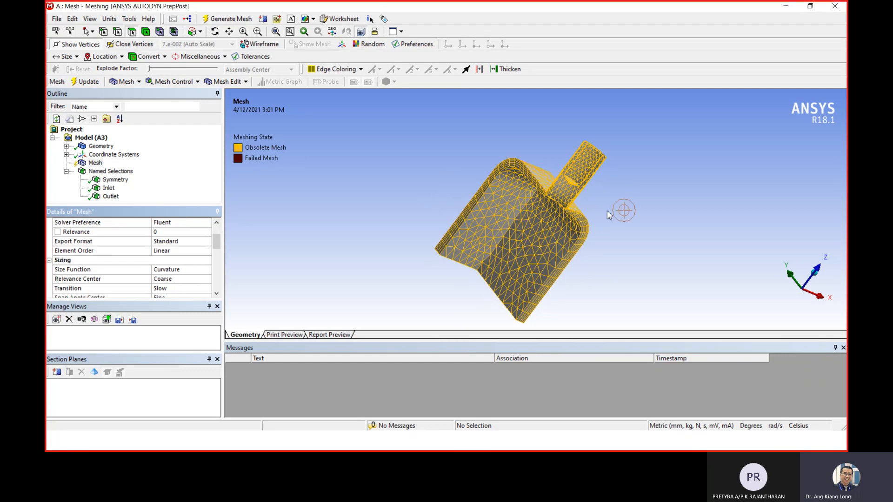
scroll(565, 213, "down", 2)
scroll(570, 207, "up", 2)
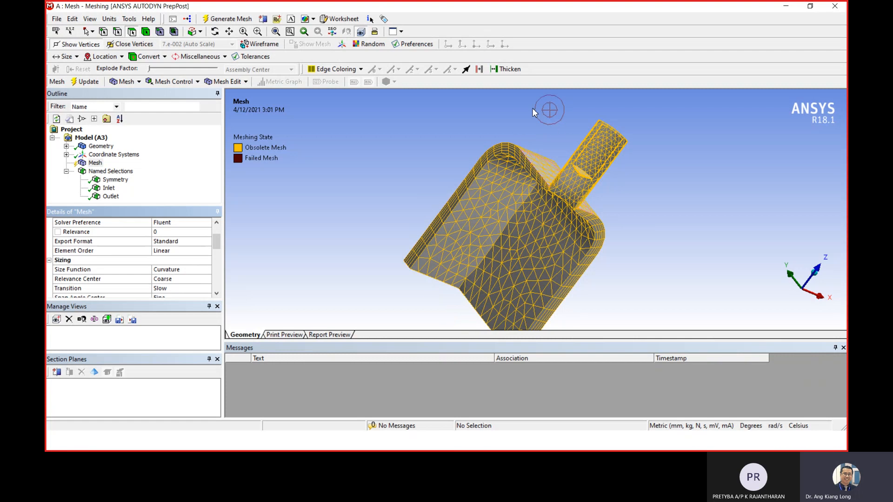
left_click(258, 32)
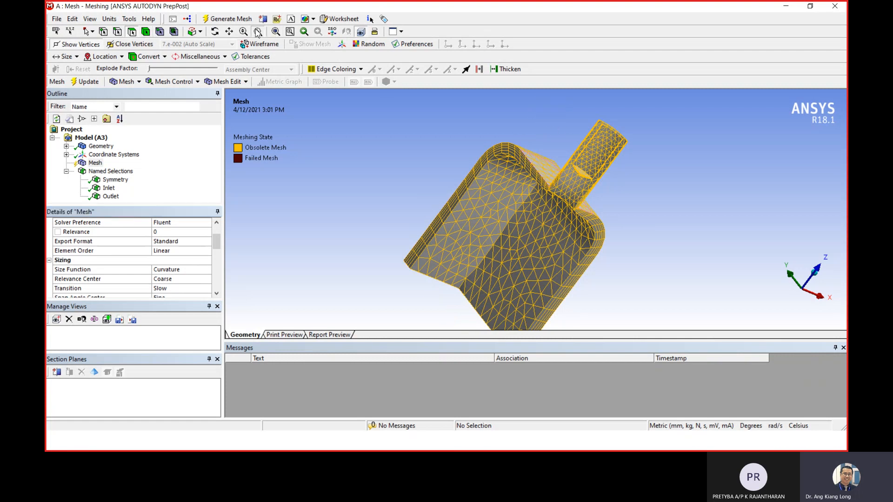
left_click_drag(525, 101, 674, 235)
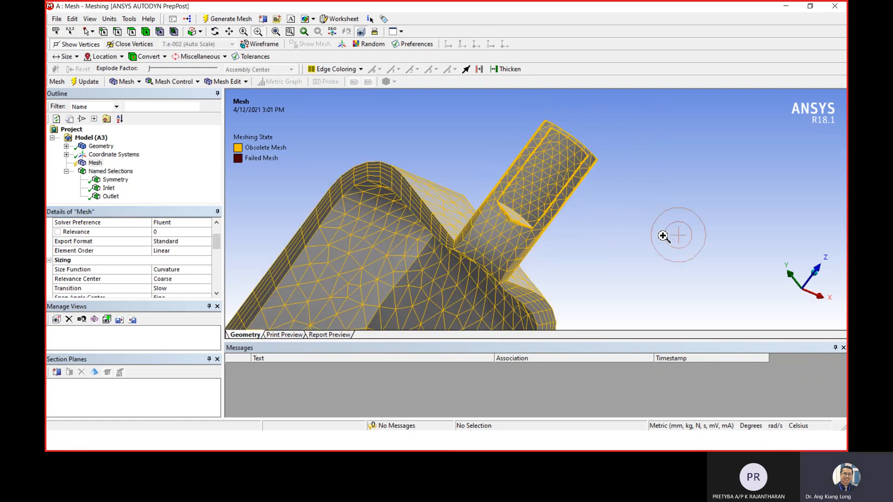
scroll(492, 243, "up", 9)
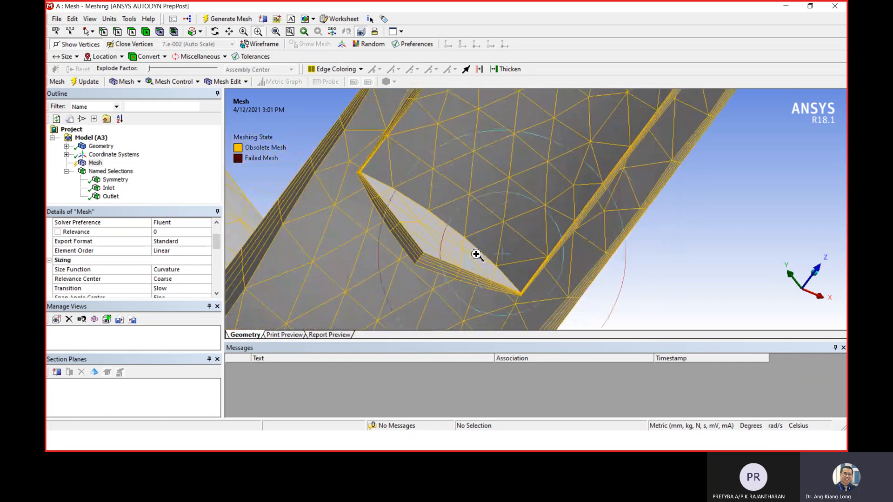
scroll(425, 284, "down", 1)
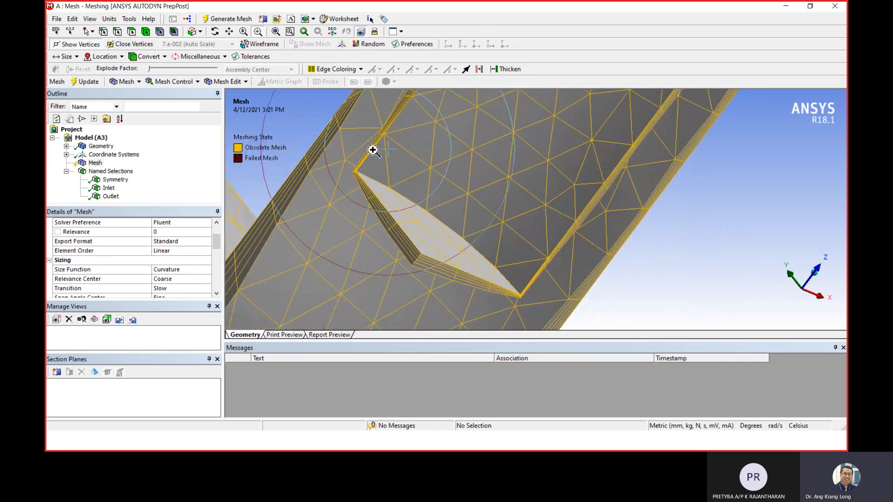
scroll(349, 169, "up", 2)
scroll(326, 238, "down", 1)
scroll(379, 294, "up", 3)
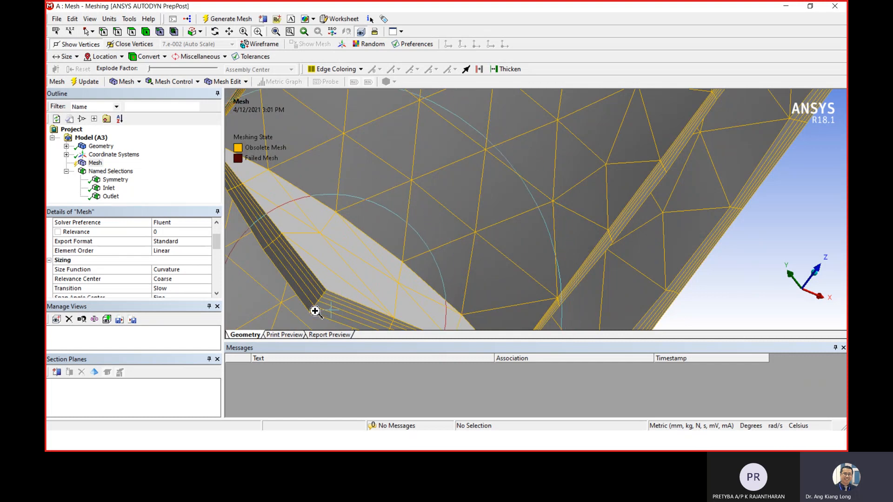
scroll(327, 305, "down", 1)
scroll(354, 279, "down", 1)
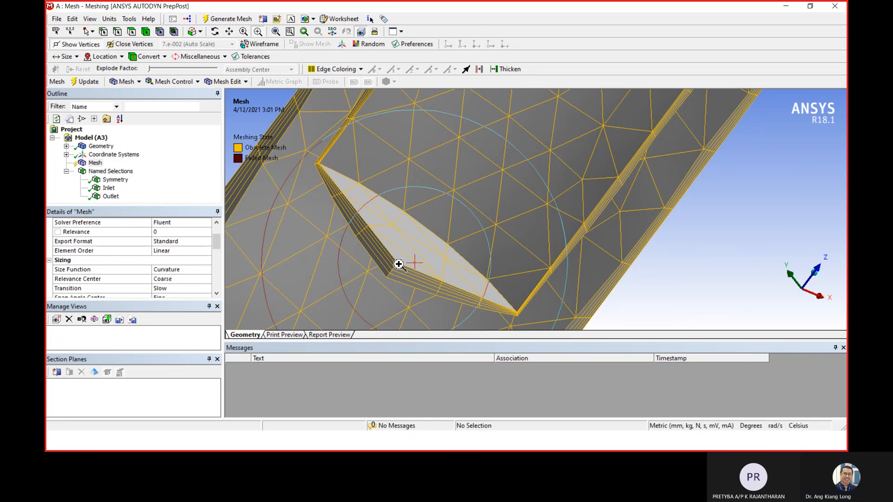
scroll(274, 193, "down", 8)
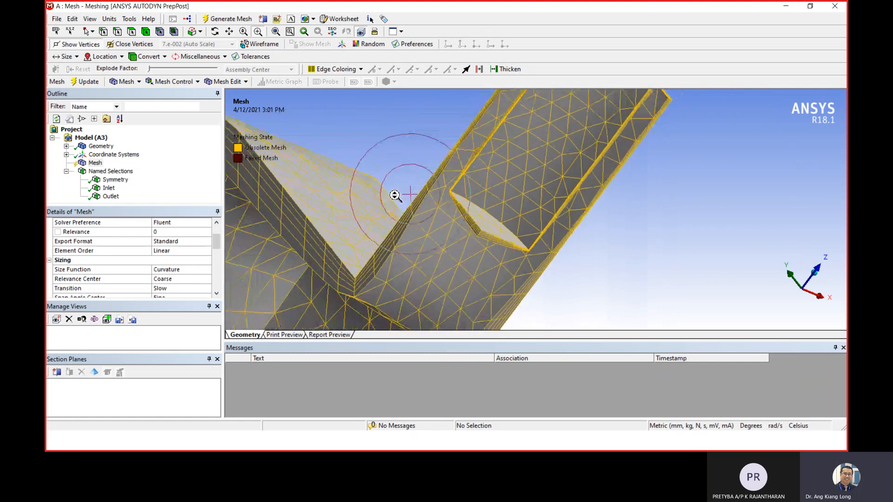
scroll(390, 186, "down", 4)
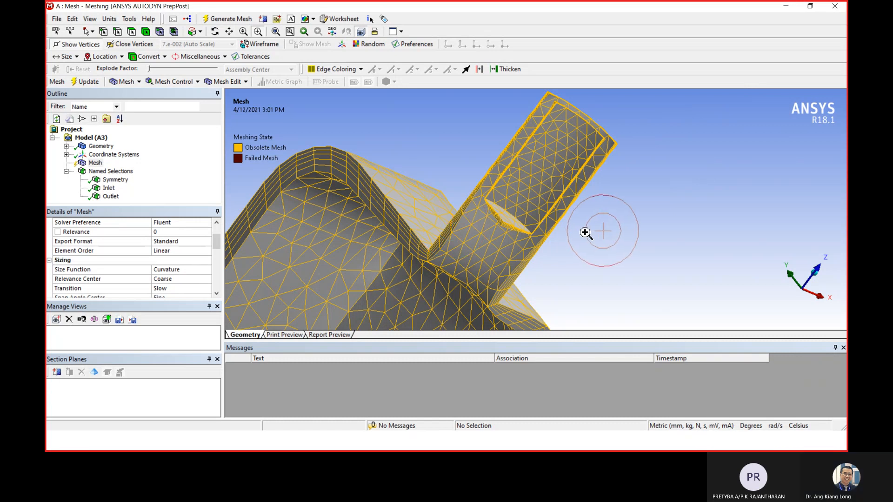
scroll(583, 254, "up", 8)
scroll(674, 272, "down", 1)
scroll(675, 273, "down", 4)
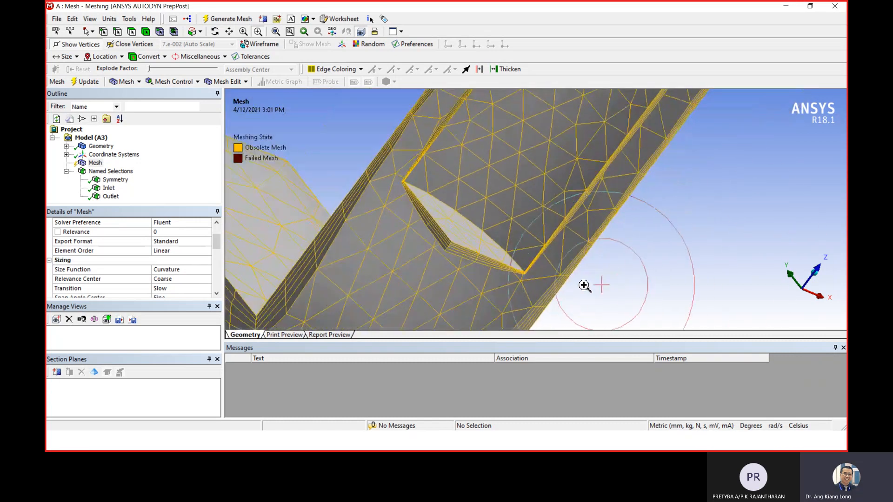
Examine the inflation layers at the corner where the pipe meets the main body from another angle.
middle_click_drag(368, 281, 397, 289)
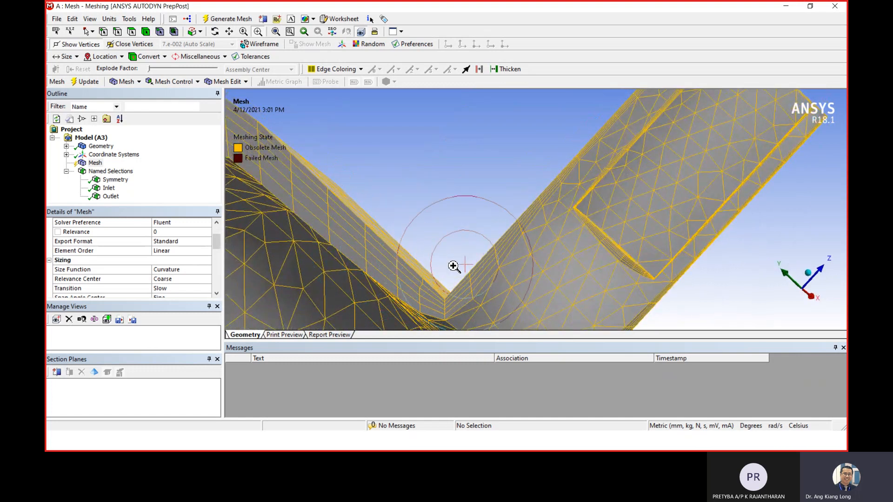
scroll(458, 267, "up", 1)
scroll(456, 271, "down", 2)
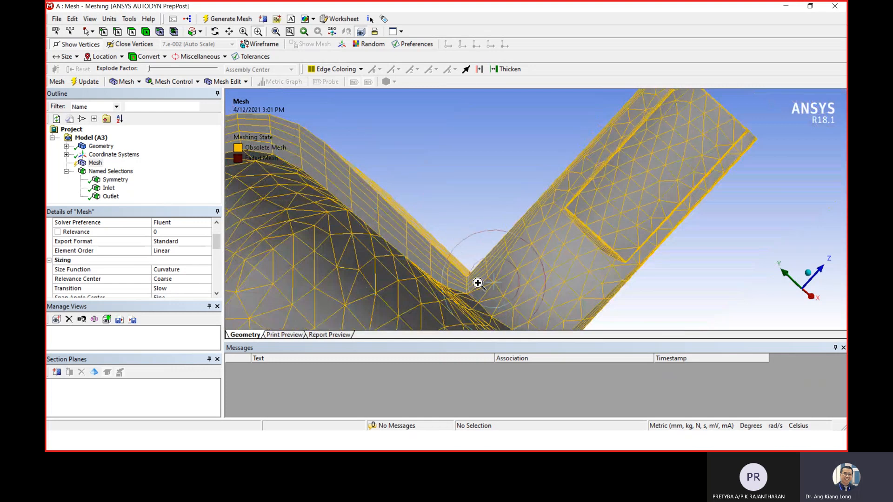
scroll(683, 294, "up", 2)
scroll(668, 284, "down", 2)
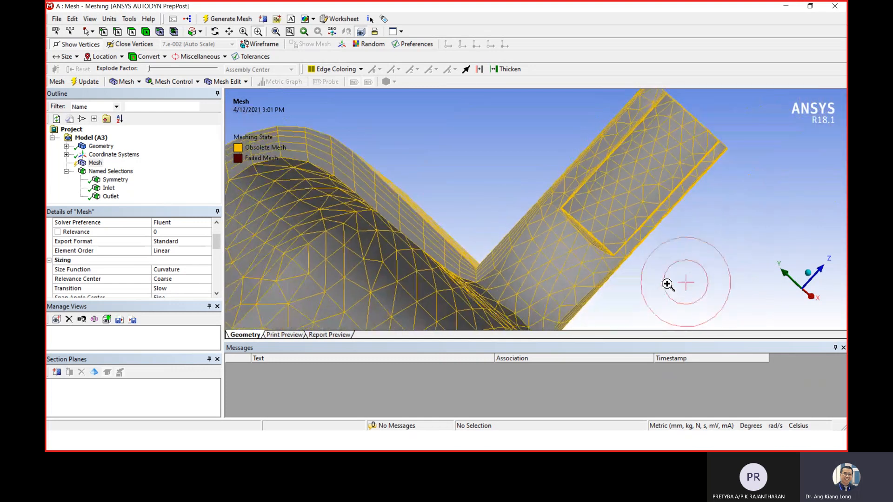
scroll(623, 251, "up", 3)
scroll(711, 265, "down", 1)
scroll(712, 264, "down", 3)
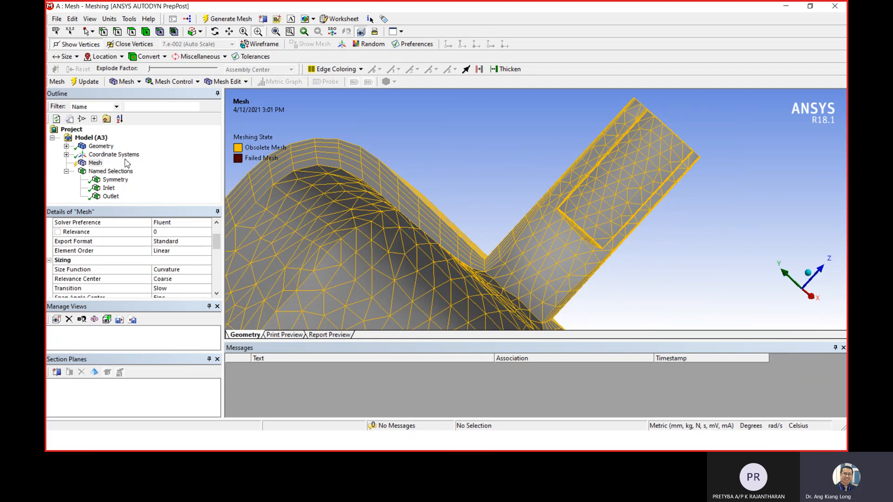
Clear the generated mesh data from the model and bring the whole geometry back into view.
right_click(92, 168)
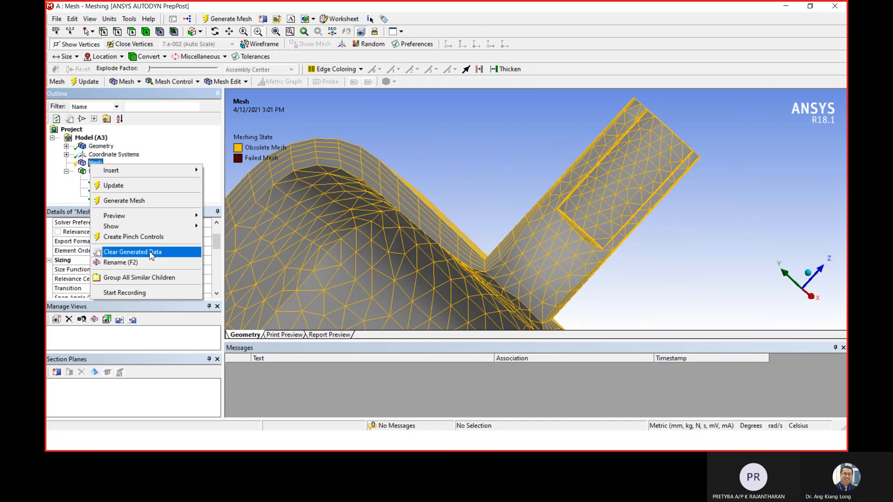
left_click(151, 254)
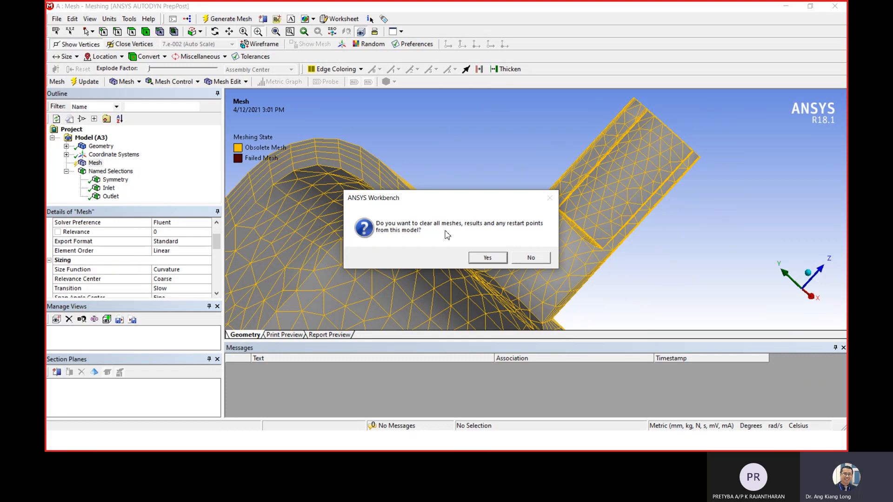
left_click(488, 261)
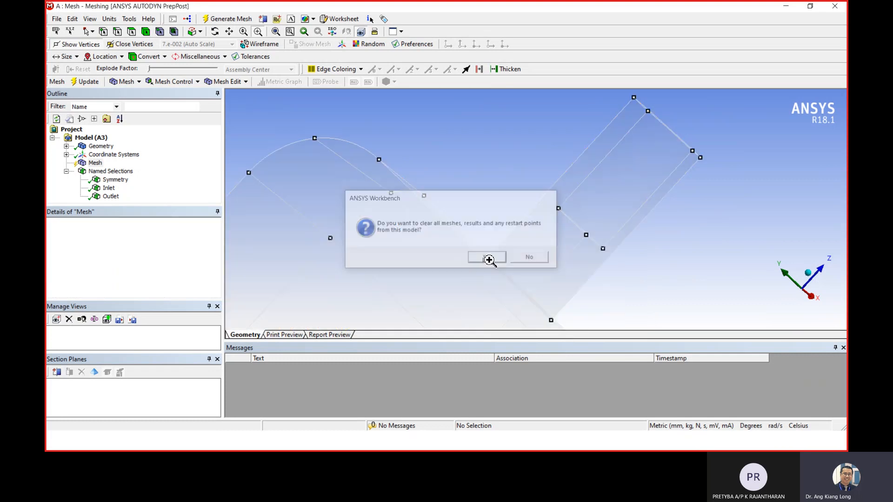
scroll(485, 222, "down", 5)
scroll(514, 301, "down", 2)
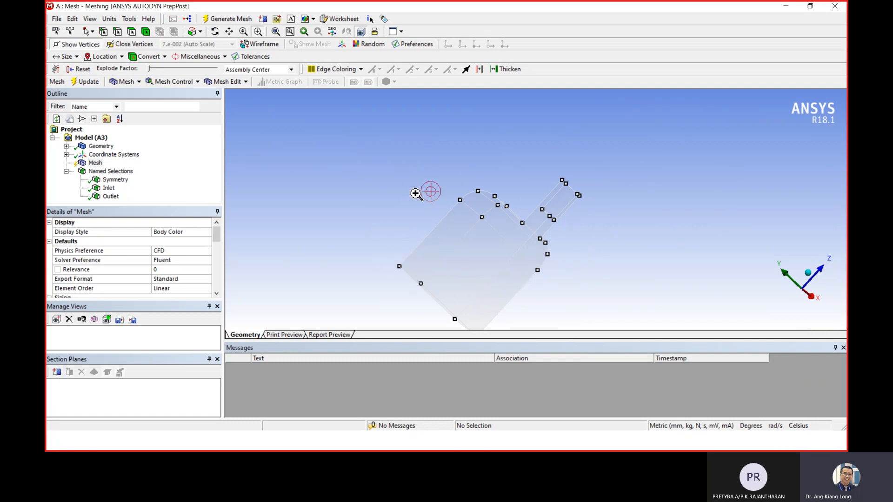
Set the mesh's solver preference to CFX.
right_click(100, 164)
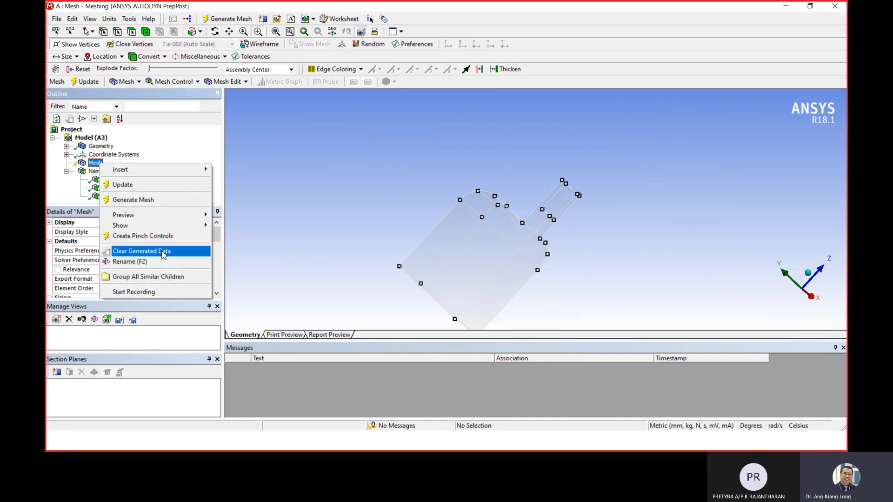
left_click(345, 171)
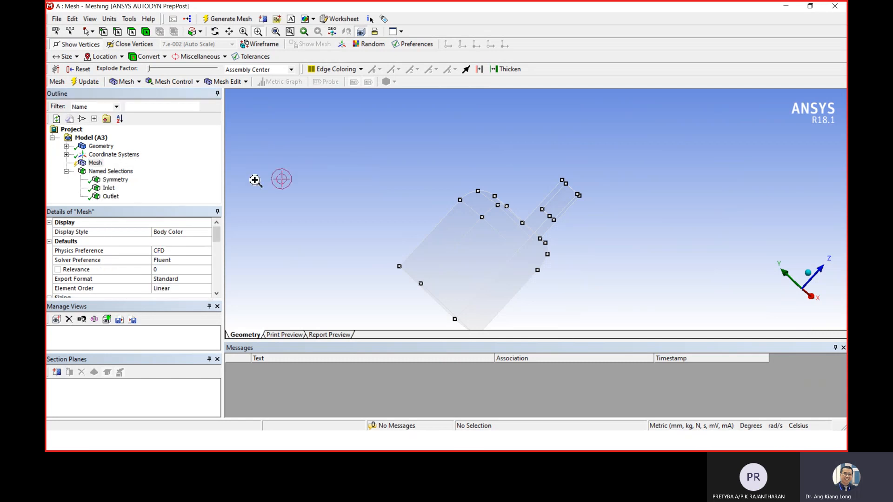
left_click(95, 164)
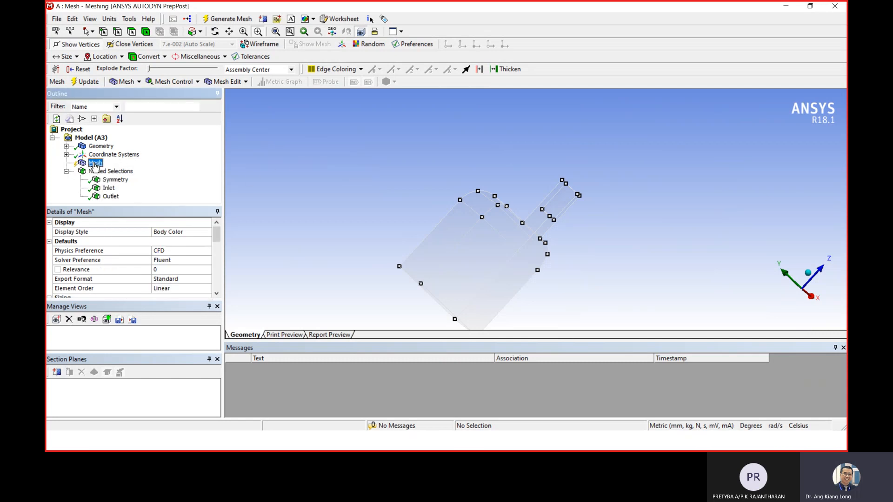
left_click(218, 236)
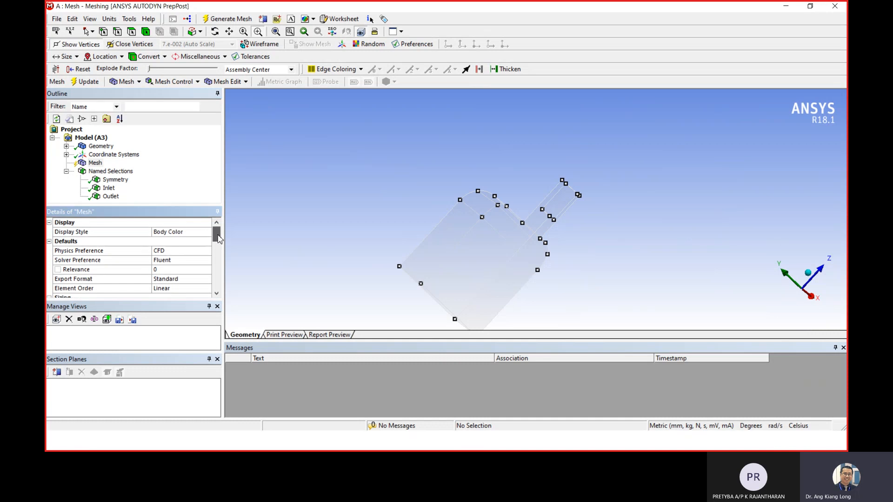
left_click(173, 267)
left_click(205, 261)
left_click(194, 278)
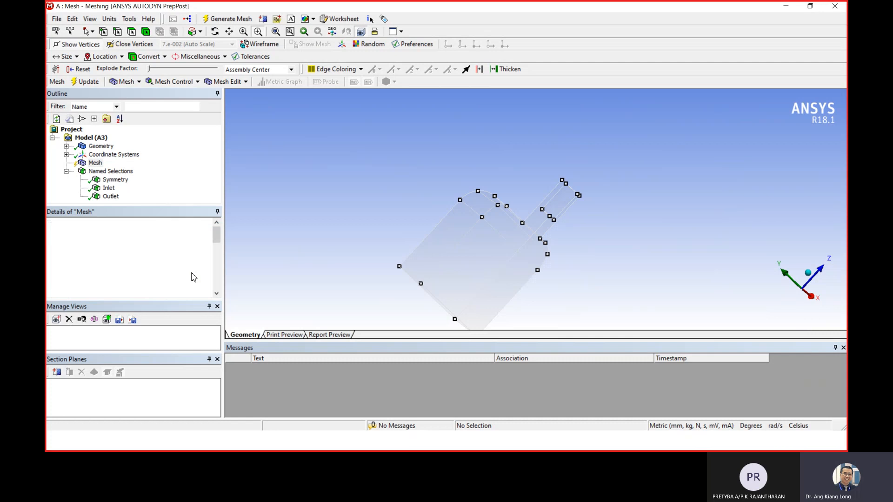
left_click_drag(217, 238, 217, 240)
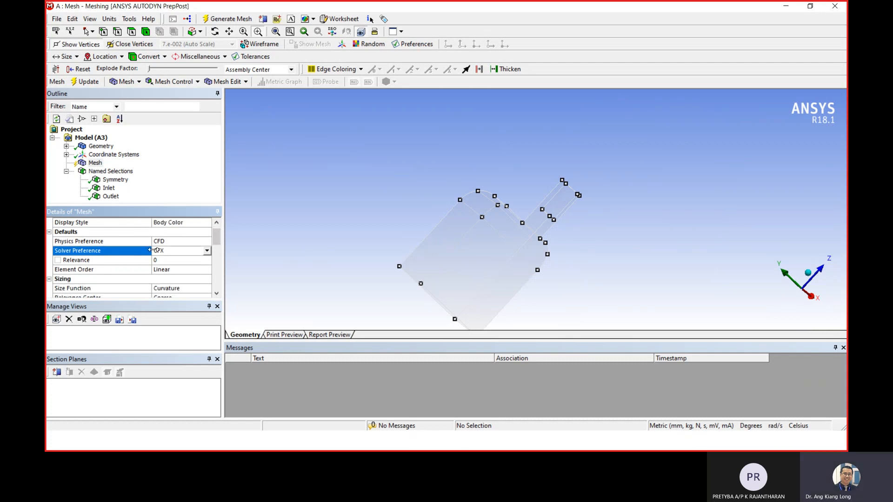
Review the mesh's program-controlled inflation settings and generate the full mesh.
left_click_drag(217, 244, 217, 283)
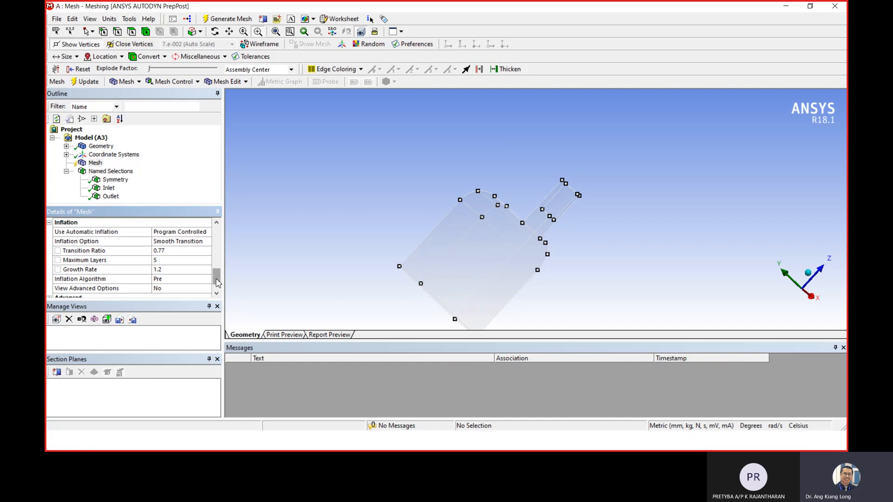
mouse_move(216, 279)
left_mouse_down()
mouse_move(216, 269)
mouse_move(216, 282)
left_mouse_up()
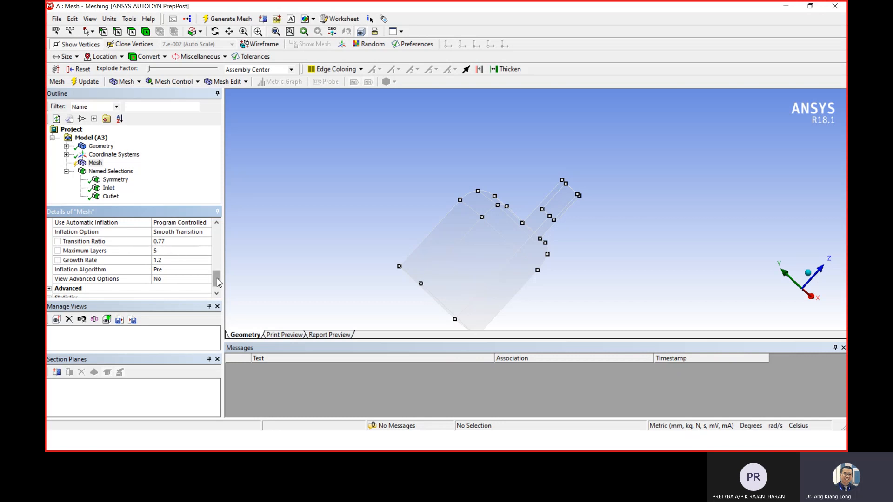
left_click_drag(216, 279, 219, 241)
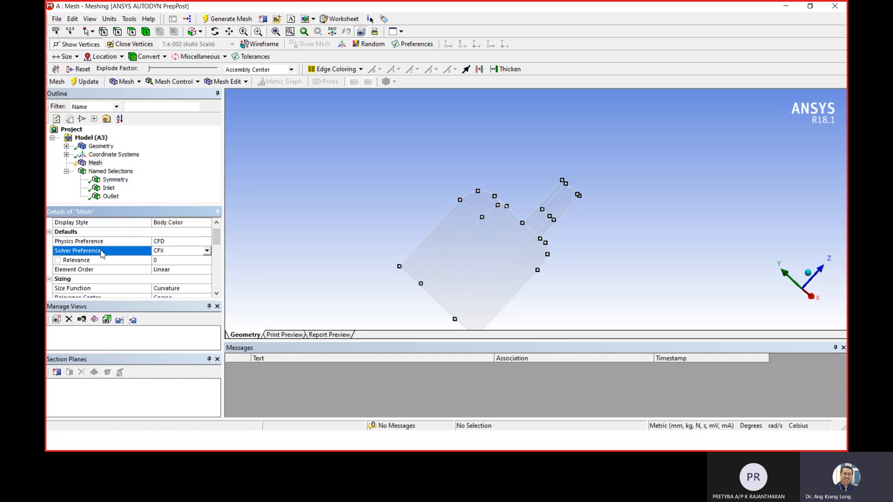
left_click_drag(218, 239, 220, 285)
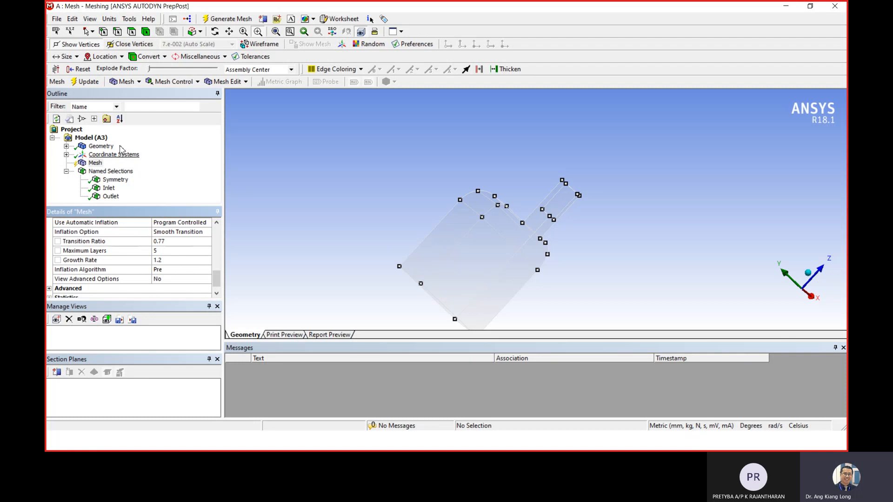
right_click(92, 164)
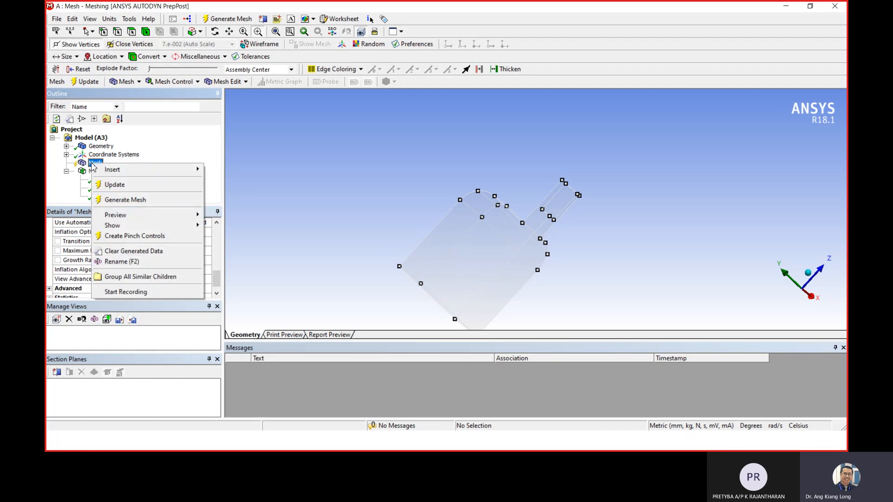
left_click(120, 200)
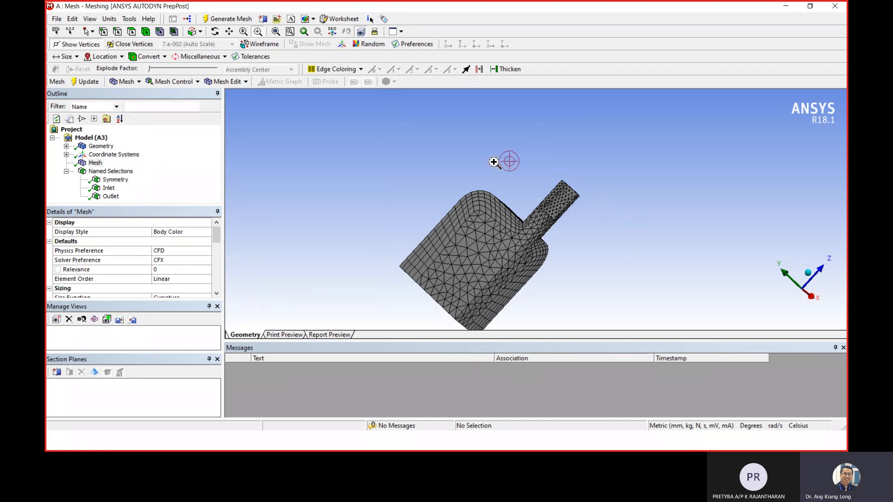
Examine the generated mesh up close along the pipe, at its junction with the main body and around the cut-out.
left_click_drag(519, 162, 605, 247)
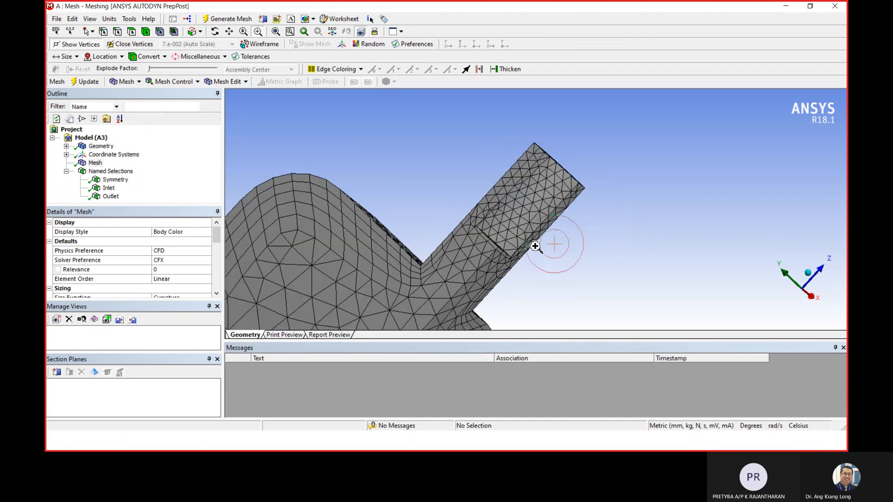
left_click_drag(429, 119, 628, 294)
middle_click_drag(583, 297, 548, 293)
scroll(461, 282, "up", 5)
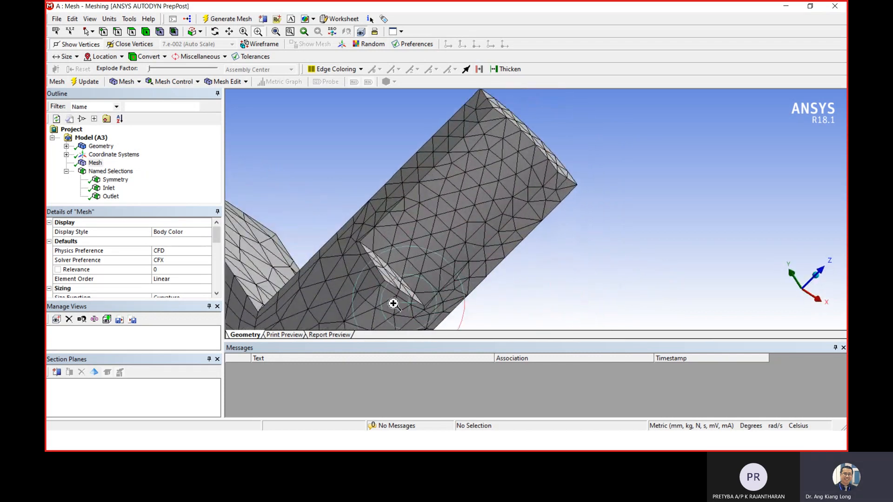
scroll(391, 301, "down", 3)
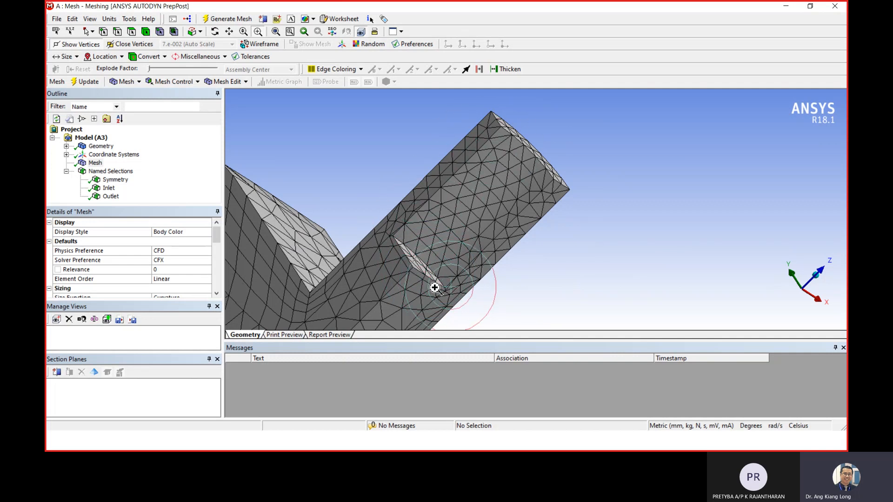
scroll(382, 290, "up", 5)
scroll(328, 297, "down", 2)
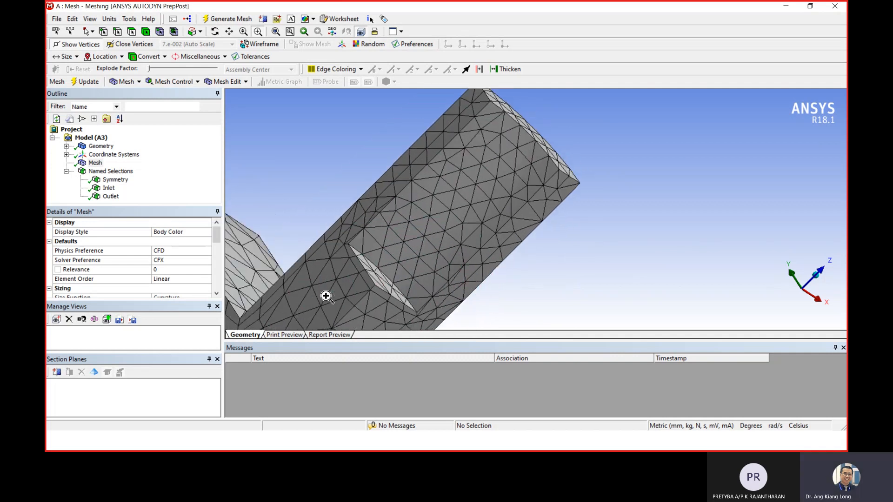
scroll(326, 296, "down", 1)
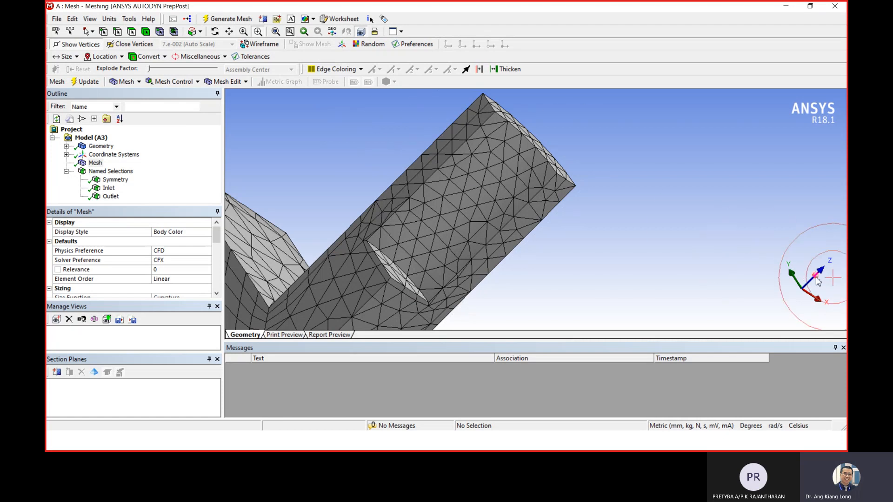
Clear the generated mesh data from the model.
left_click(276, 32)
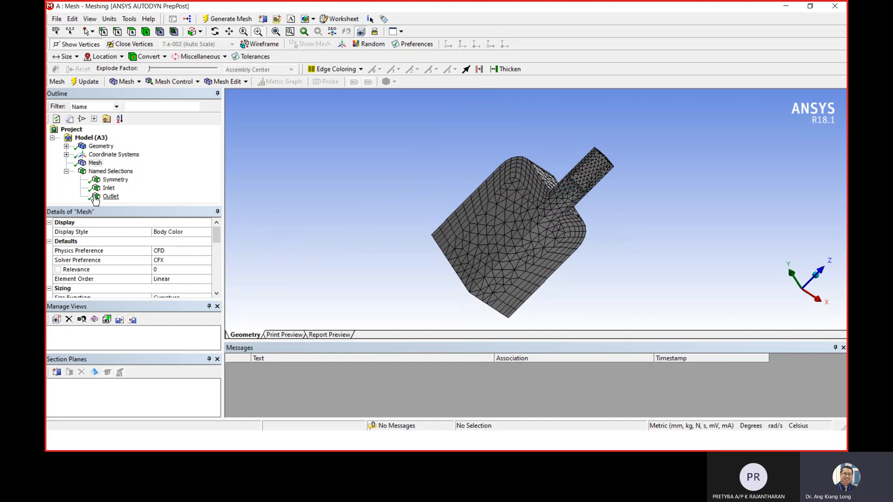
right_click(93, 164)
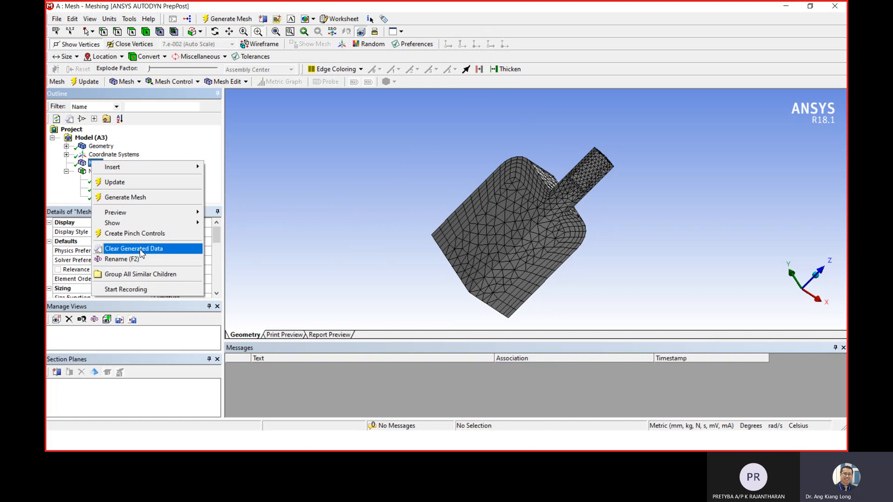
left_click(141, 250)
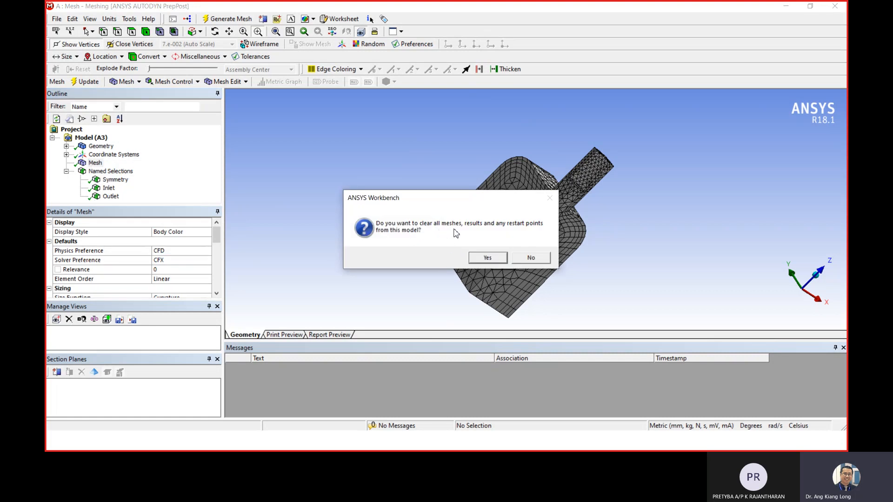
left_click(488, 259)
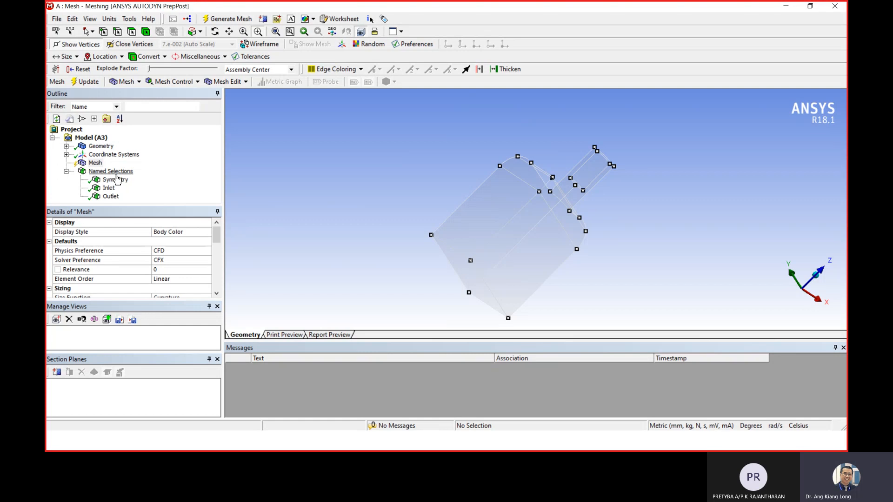
Select the pipe's outer face together with the main body's end, rounded and flat side wall faces, eight faces in all.
middle_click_drag(642, 205, 494, 270)
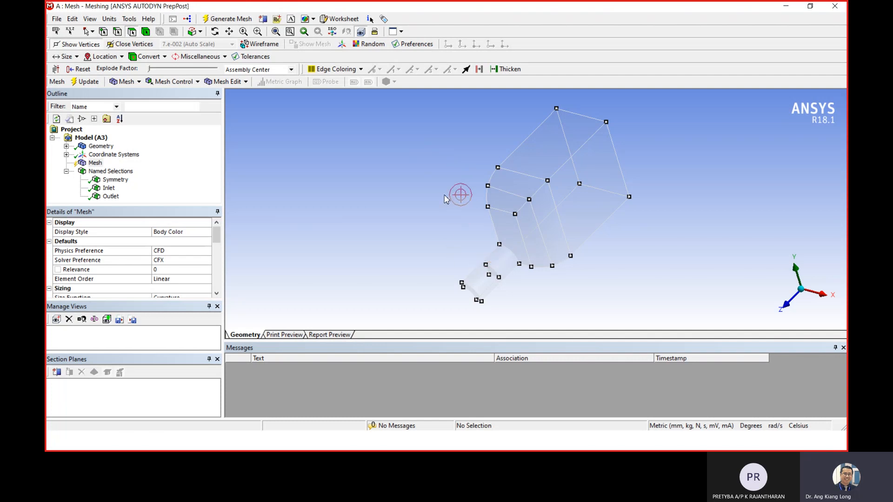
left_click(503, 265)
left_click(522, 219, "ctrl")
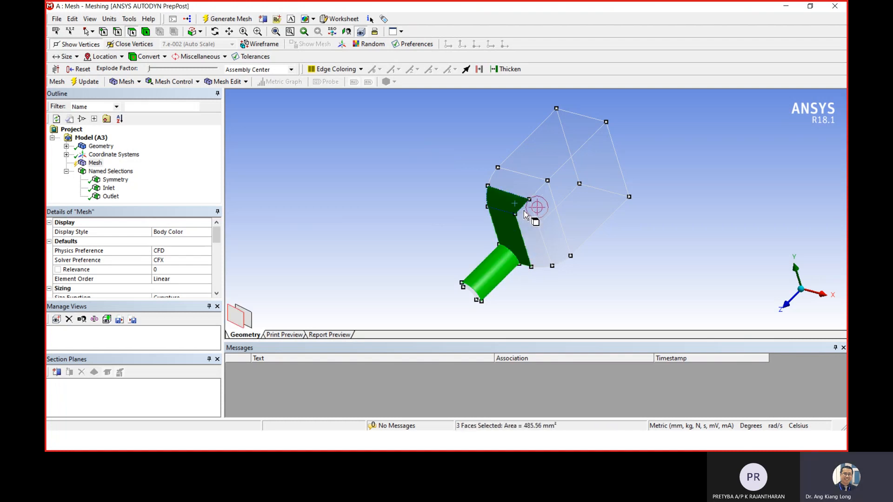
left_click(530, 228, "ctrl")
left_click(556, 218, "ctrl")
left_click(521, 184, "ctrl")
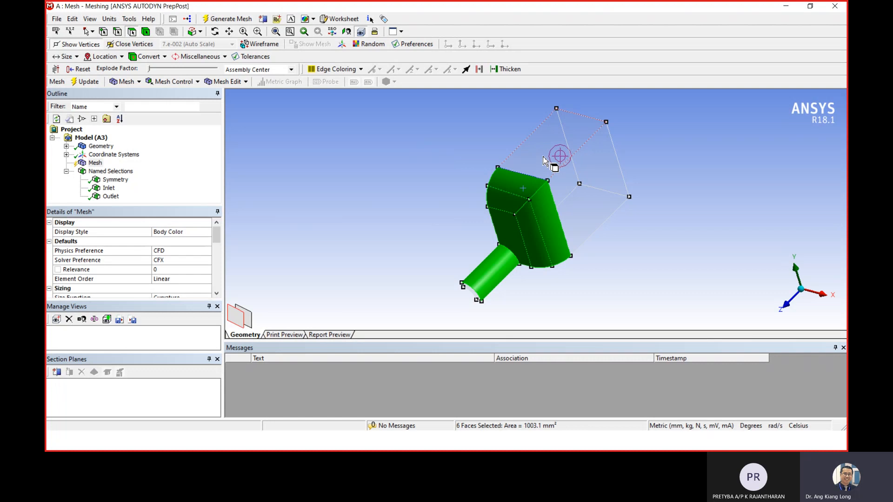
left_click(543, 161, "ctrl")
left_click(591, 194, "ctrl")
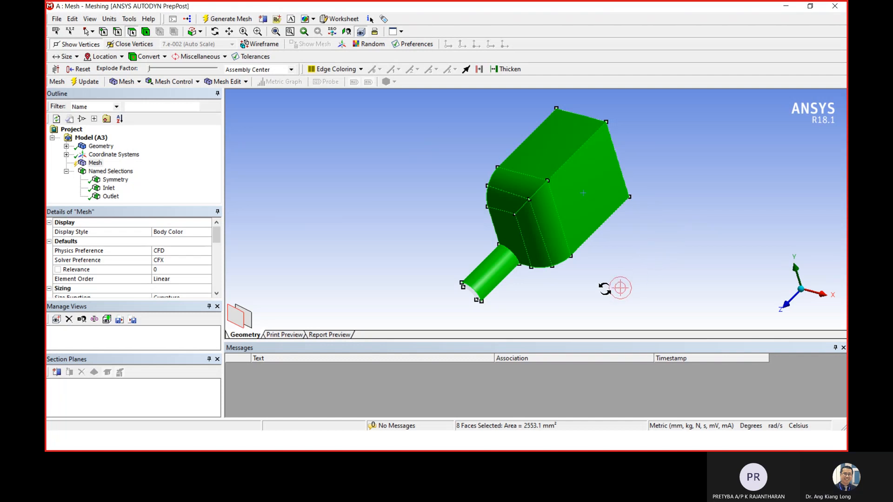
middle_click_drag(618, 285, 638, 281)
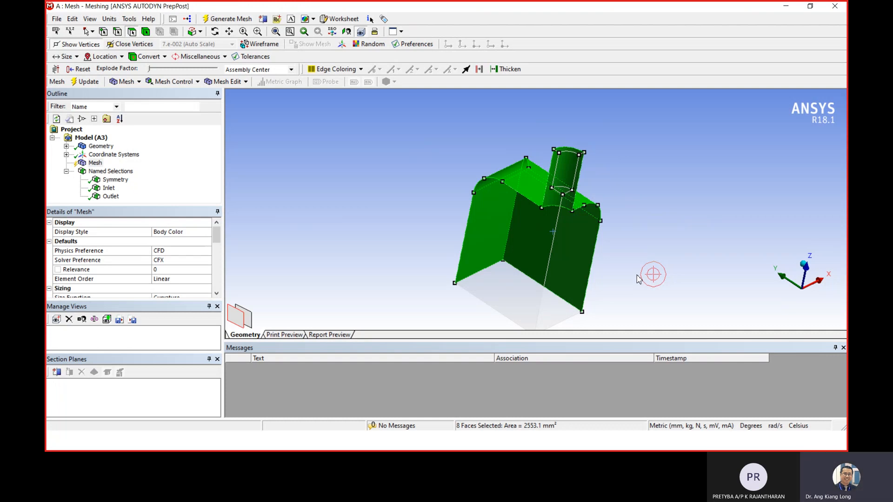
mouse_move(646, 261)
middle_mouse_down()
mouse_move(600, 253)
mouse_move(650, 262)
middle_mouse_up()
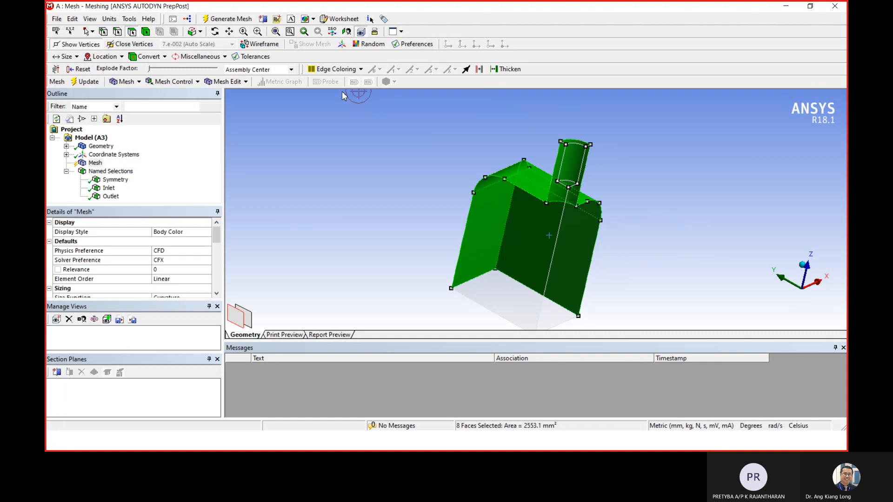
Set the draw face mode in the graphics options to draw front faces.
left_click(88, 20)
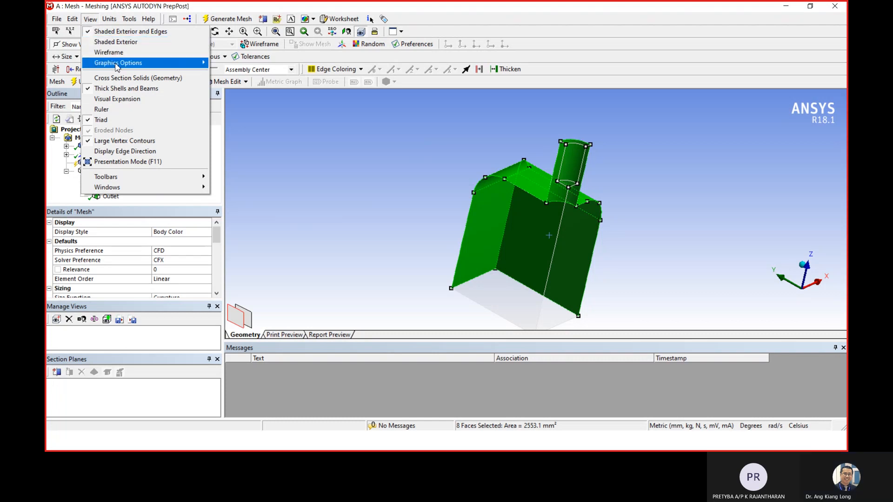
mouse_move(118, 67)
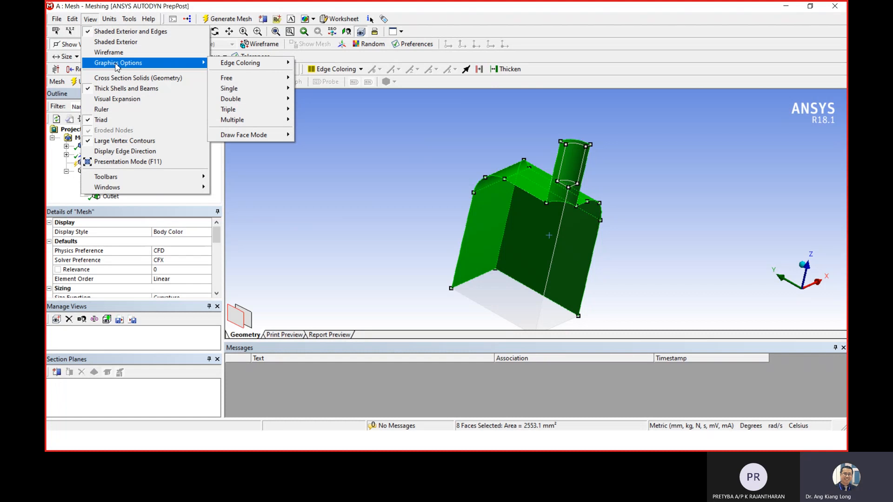
mouse_move(227, 65)
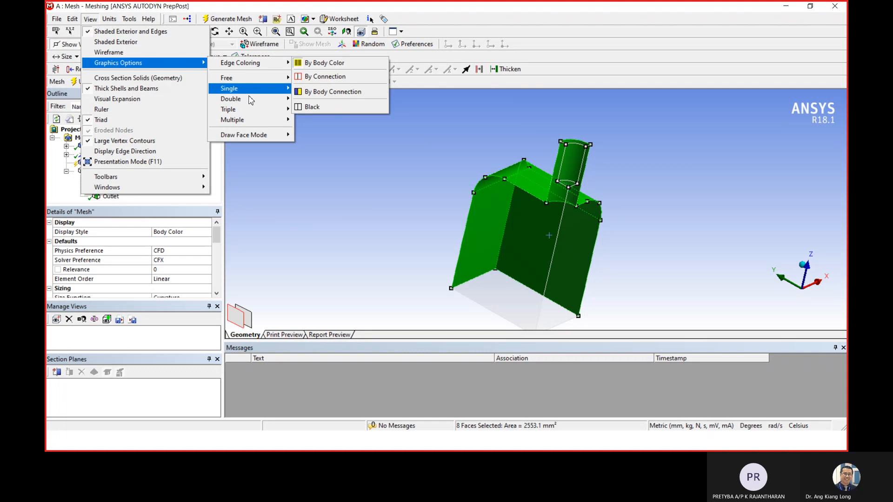
mouse_move(262, 139)
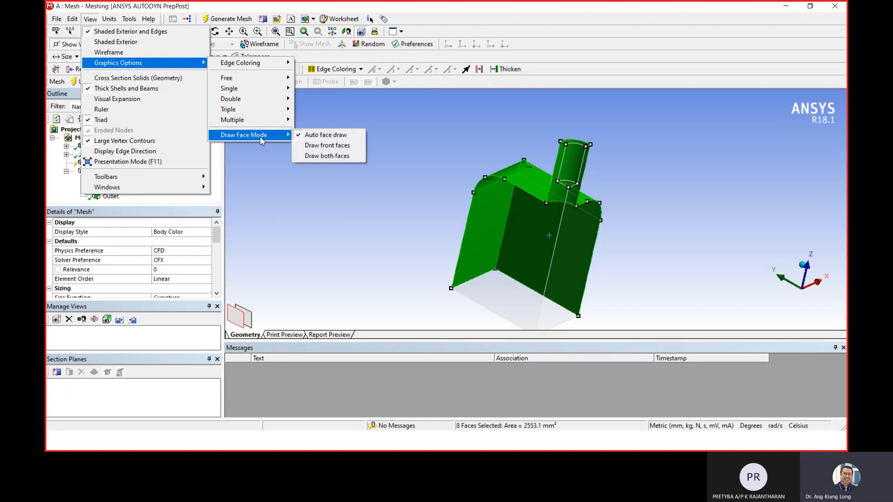
left_click(331, 146)
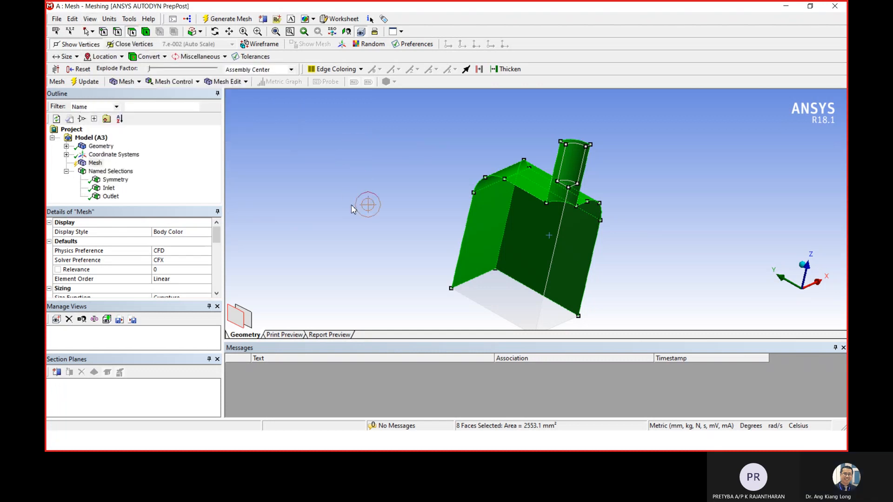
left_click(88, 21)
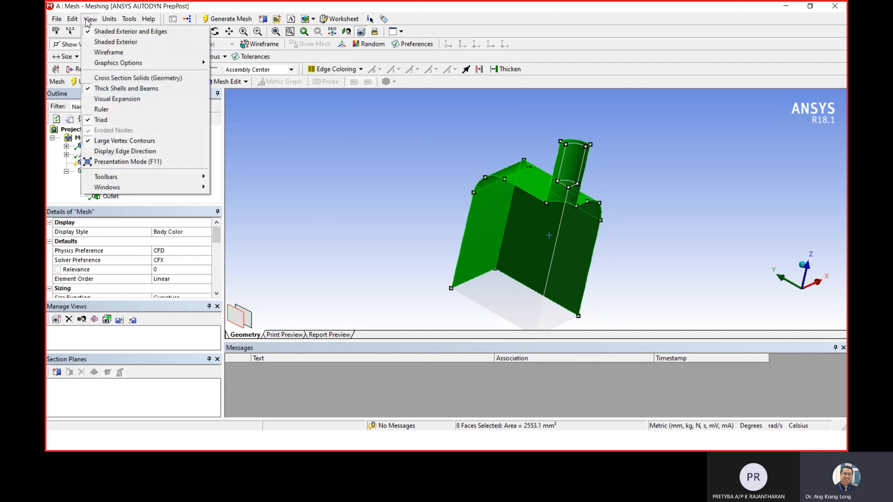
mouse_move(159, 66)
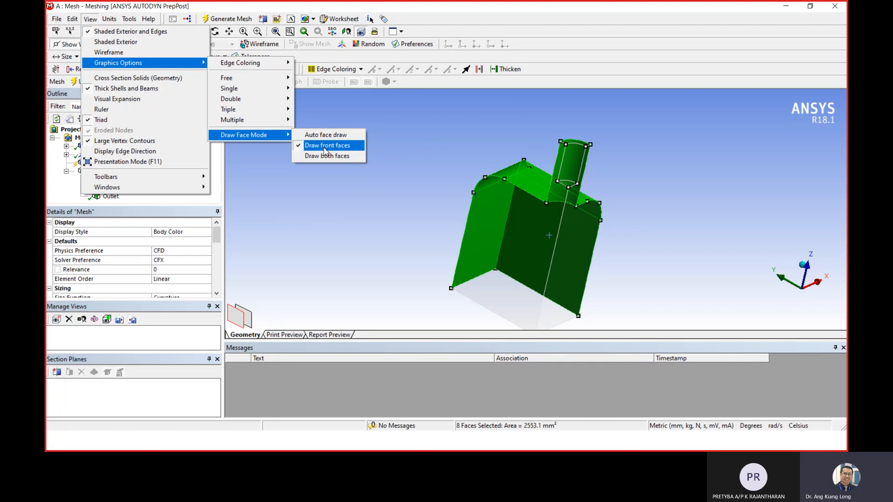
left_click(335, 145)
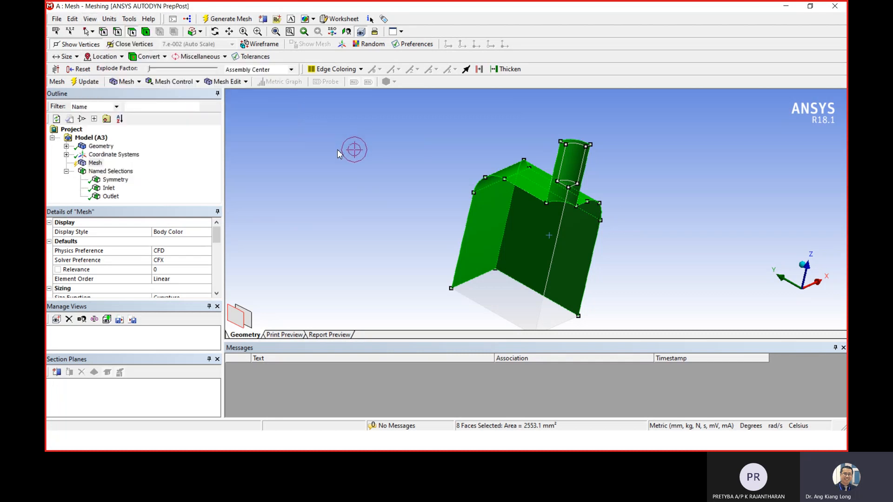
Select the main body's end face around the pipe on its own, followed by the pipe's inner cylindrical face.
middle_click_drag(647, 182, 646, 188)
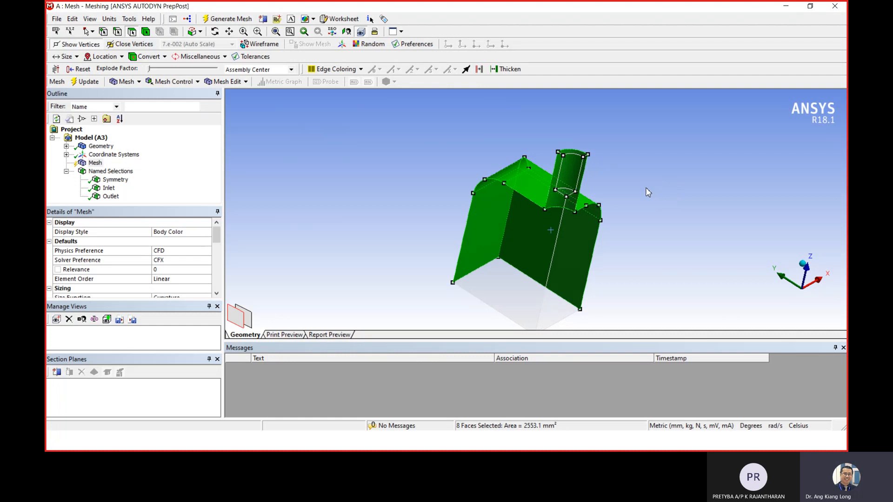
left_click(530, 196)
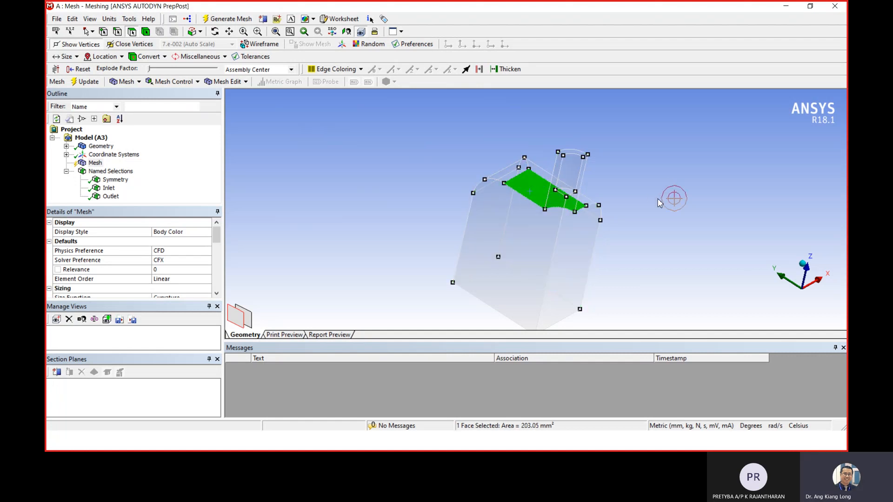
mouse_move(617, 247)
middle_mouse_down()
mouse_move(623, 239)
mouse_move(618, 257)
middle_mouse_up()
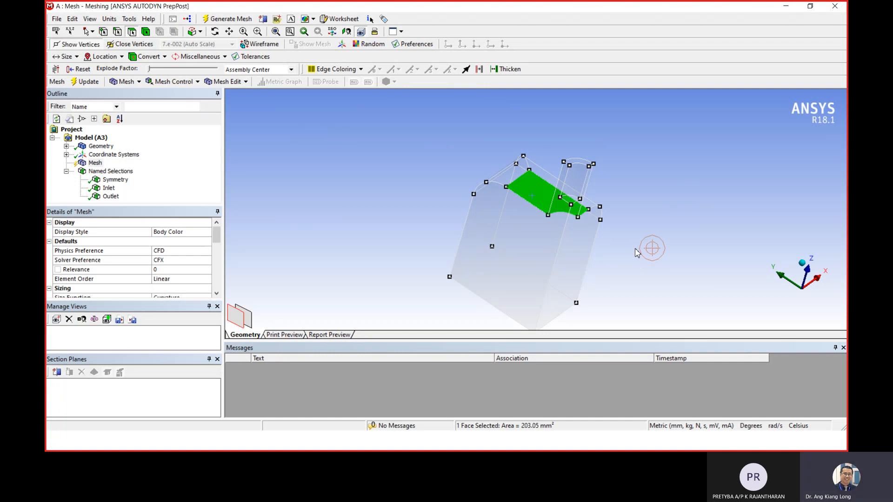
middle_click_drag(637, 251, 622, 246)
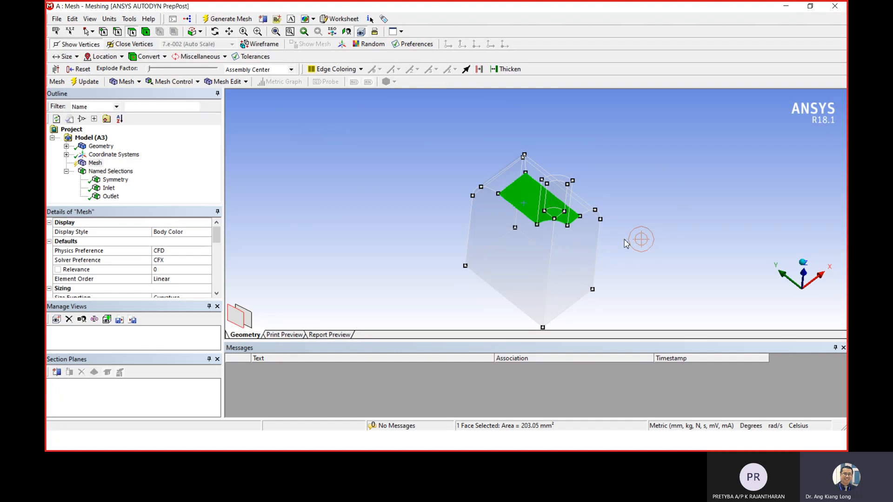
middle_click_drag(624, 244, 646, 245)
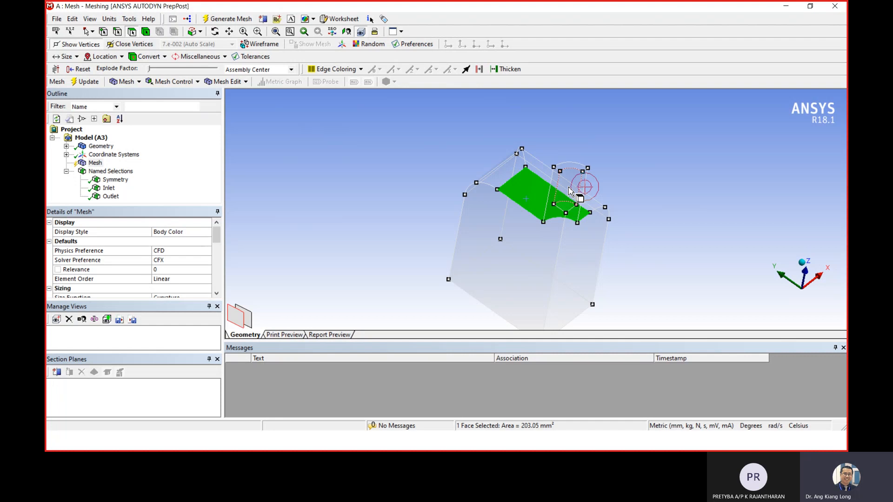
scroll(574, 194, "up", 4)
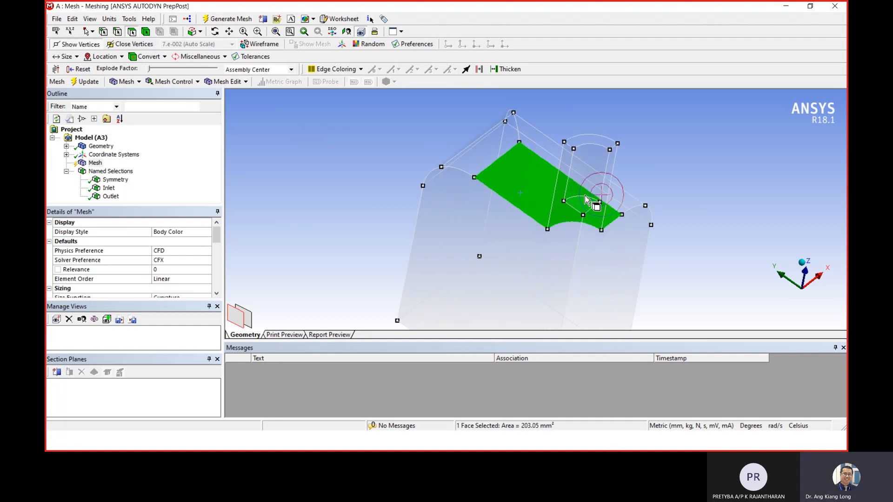
scroll(587, 200, "up", 2)
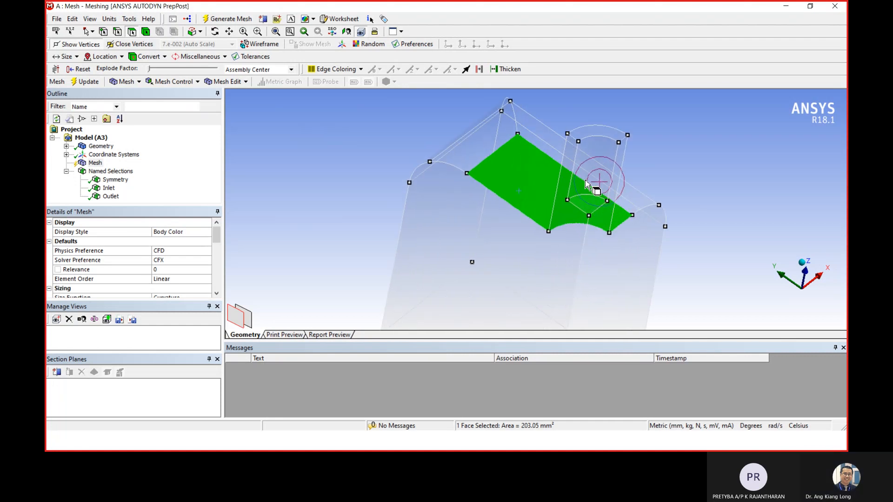
middle_click_drag(587, 185, 600, 130)
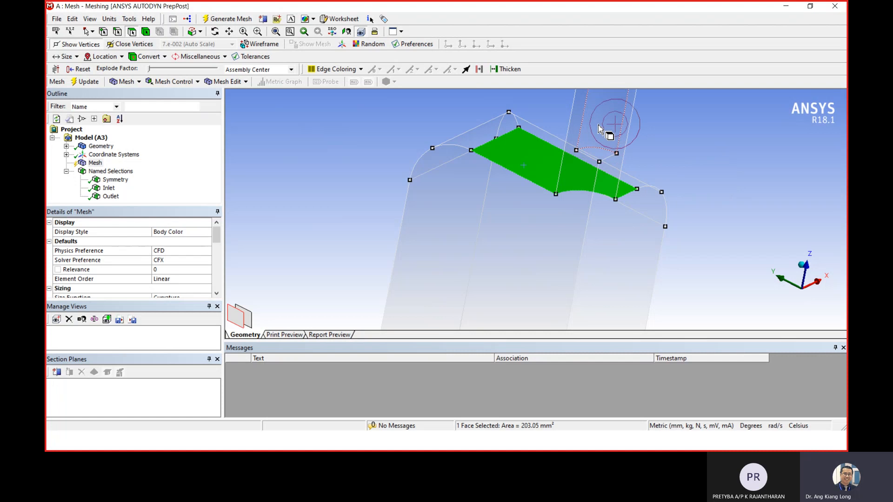
left_click(600, 130)
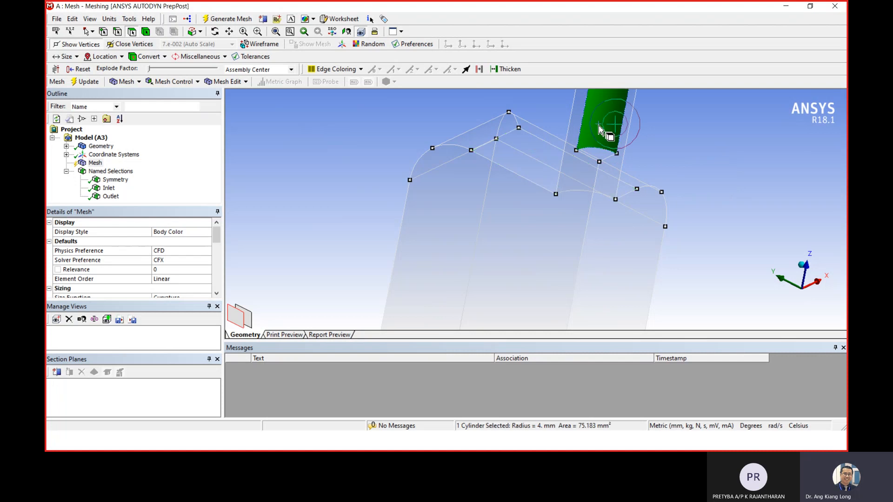
Select the main body's end face together with the pipe's inner cylindrical face and its inner end face, and clear the selection.
left_click(514, 156)
middle_click_drag(618, 190, 541, 193)
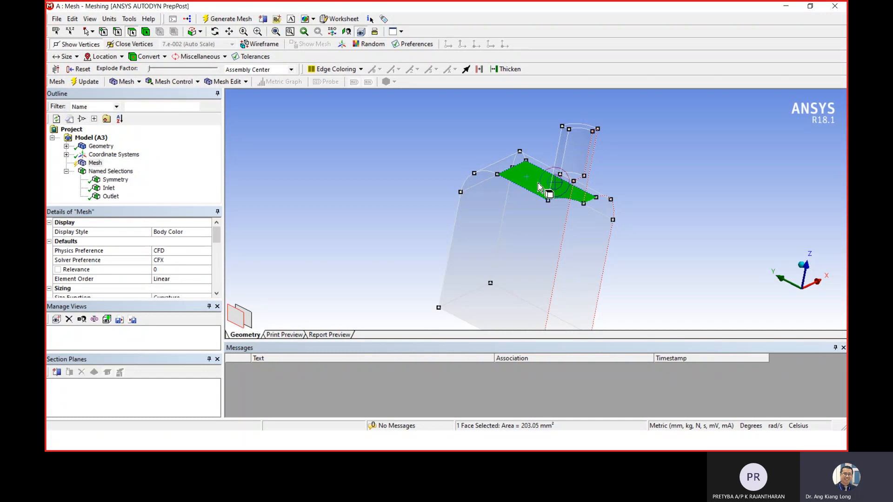
left_click(580, 174, "ctrl")
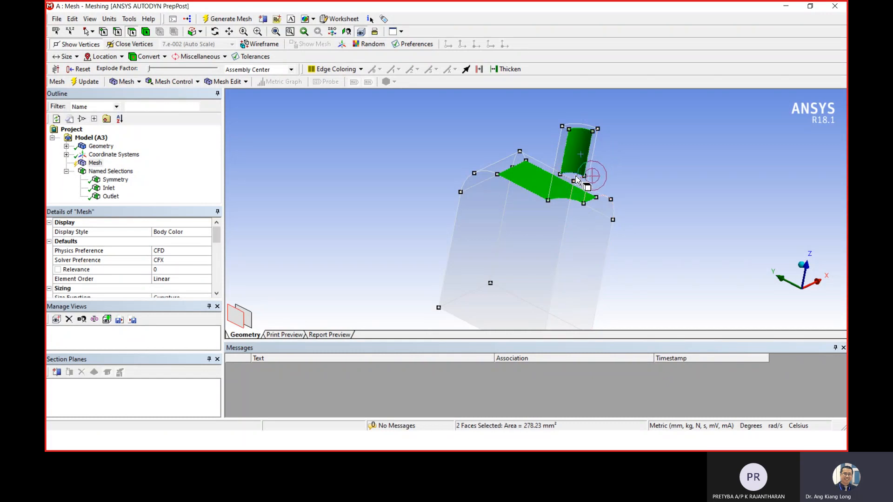
left_click(579, 177, "ctrl")
mouse_move(694, 184)
middle_mouse_down()
mouse_move(684, 195)
mouse_move(693, 183)
mouse_move(707, 187)
middle_mouse_up()
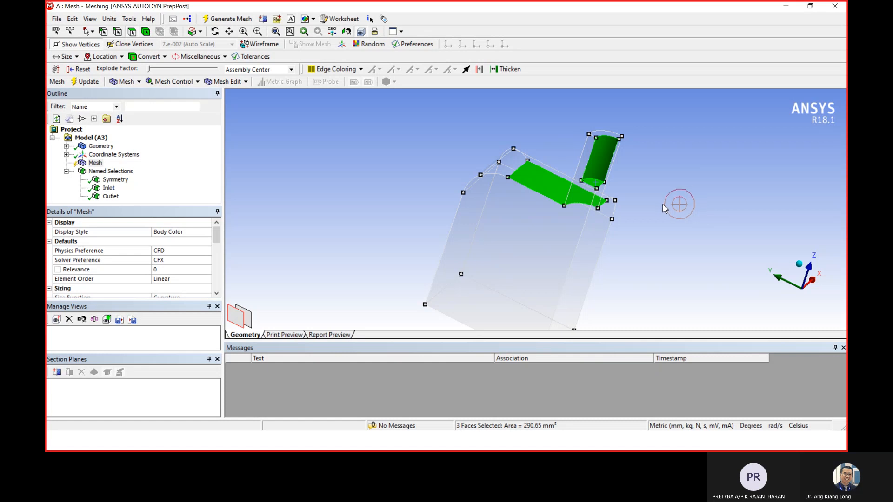
left_click(675, 204)
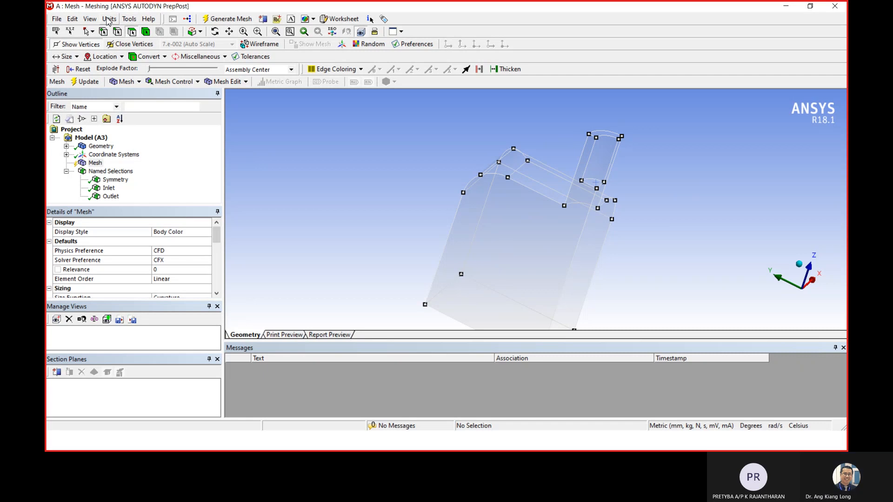
Set the draw face mode in the graphics options to auto face draw.
middle_click_drag(707, 237, 402, 223)
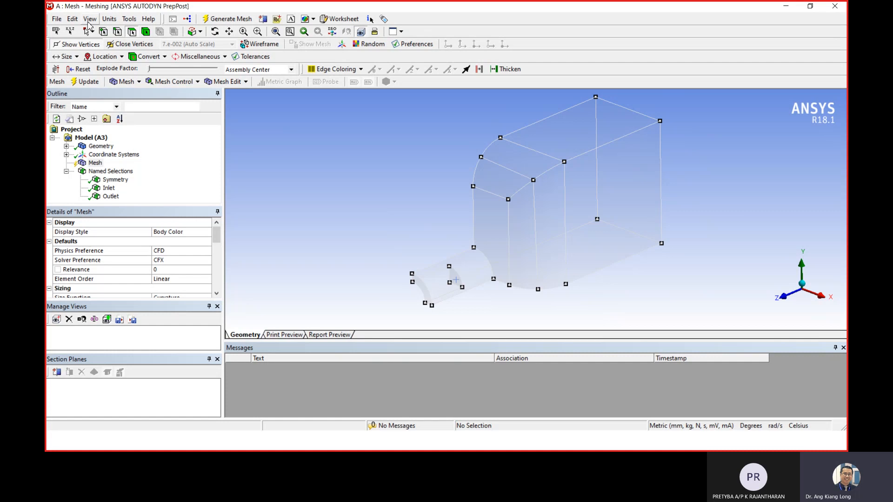
left_click(89, 19)
mouse_move(125, 70)
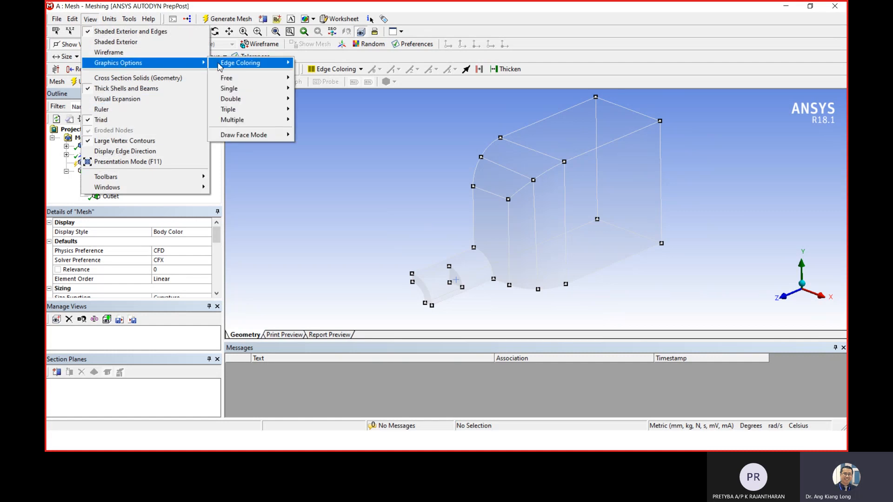
mouse_move(263, 139)
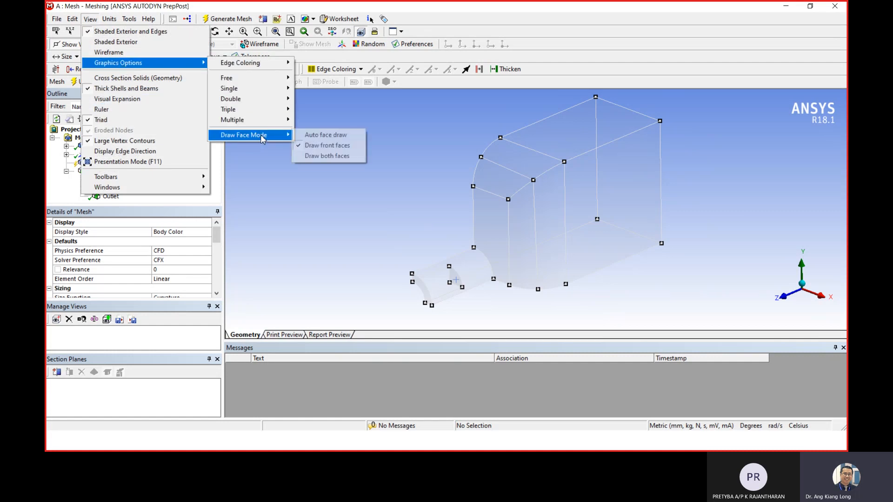
left_click(327, 136)
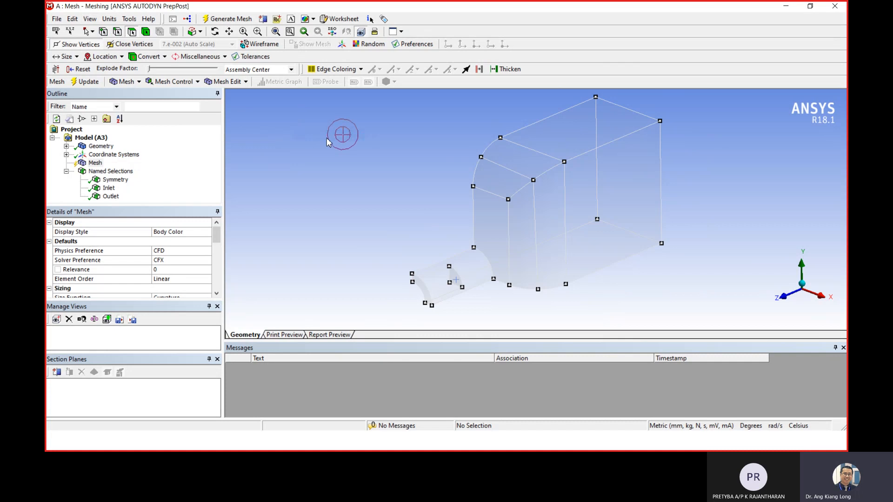
Select the pipe's outer face and the main body's end, rounded and flat side wall faces, eight faces in all.
left_click(470, 273)
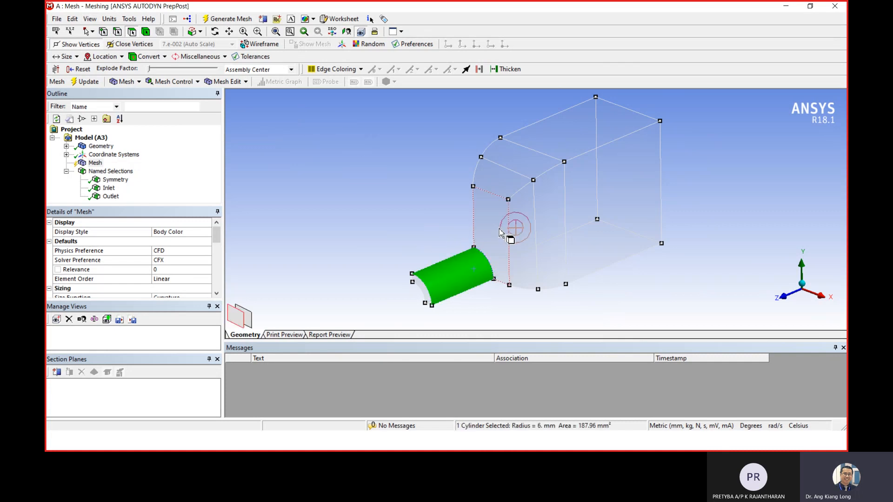
left_click(502, 232, "ctrl")
left_click(512, 177, "ctrl")
left_click(523, 205, "ctrl")
left_click(534, 164, "ctrl")
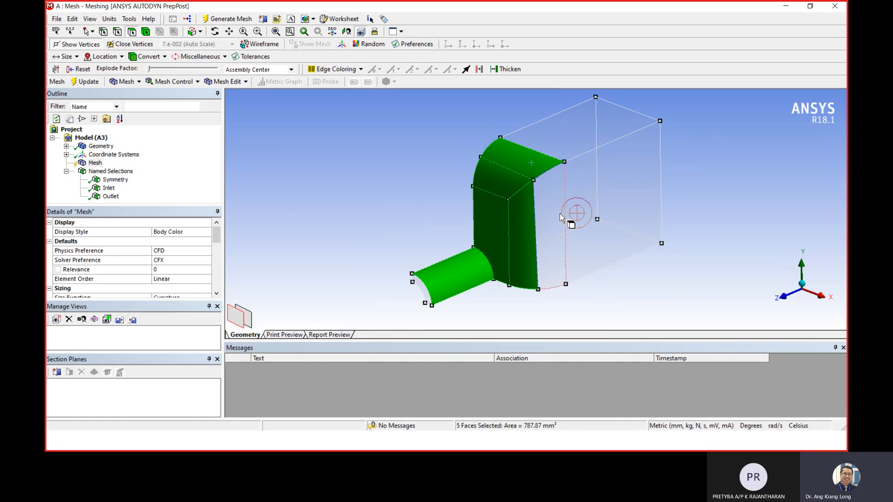
left_click(560, 213, "ctrl")
left_click(580, 152, "ctrl")
left_click(624, 189, "ctrl")
middle_click_drag(409, 214, 334, 205)
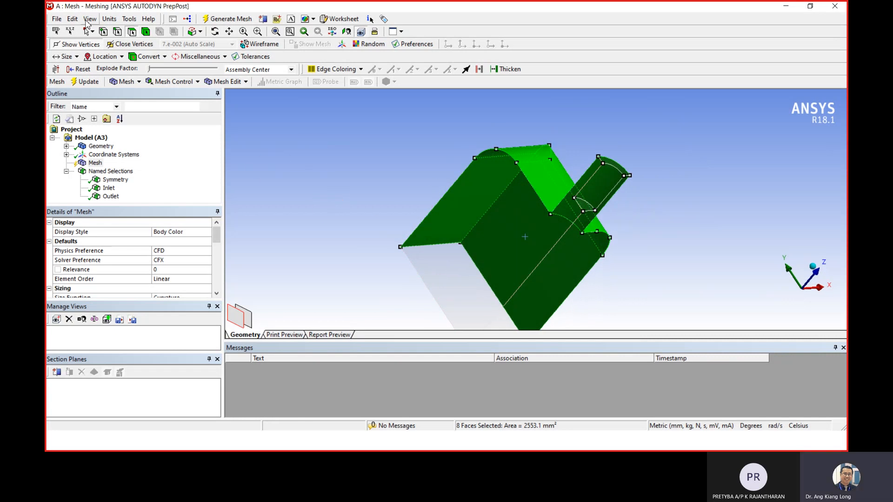
Switch the draw face mode in the graphics options back to drawing front faces.
left_click(88, 19)
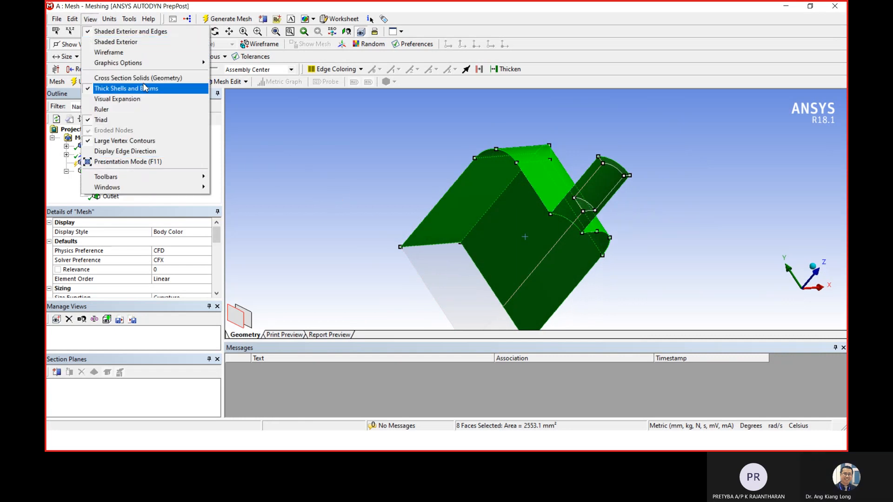
mouse_move(121, 63)
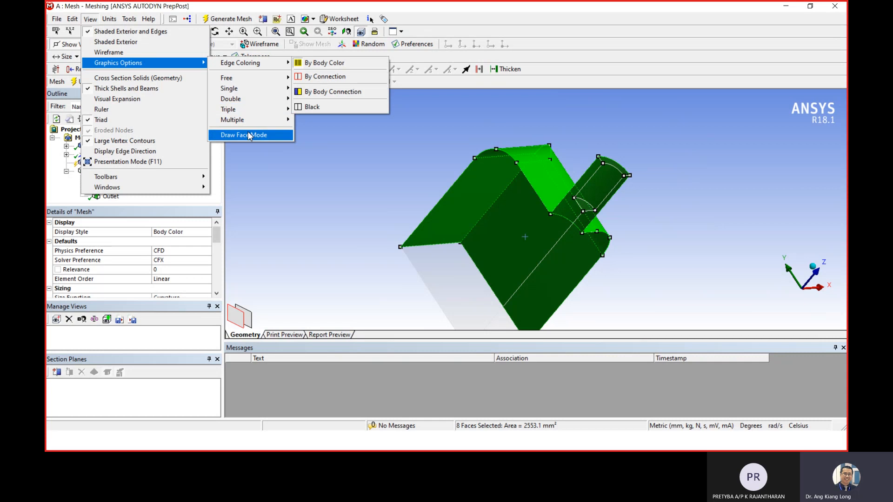
mouse_move(250, 136)
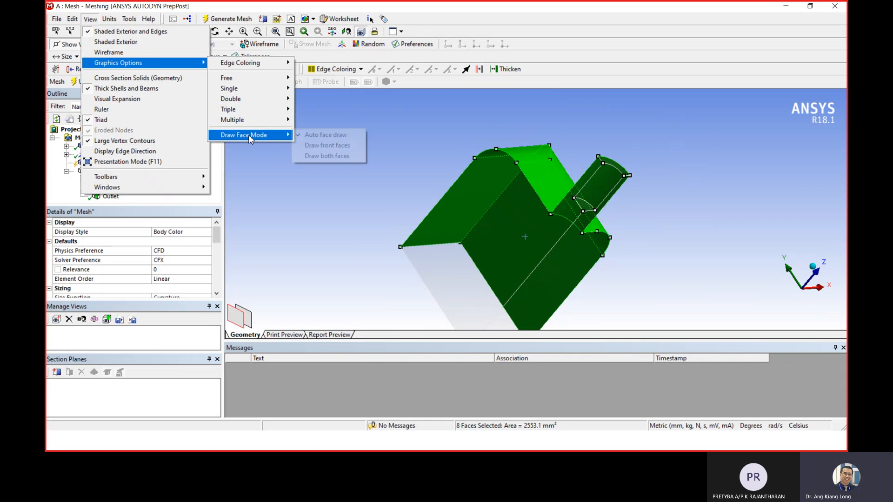
left_click(343, 148)
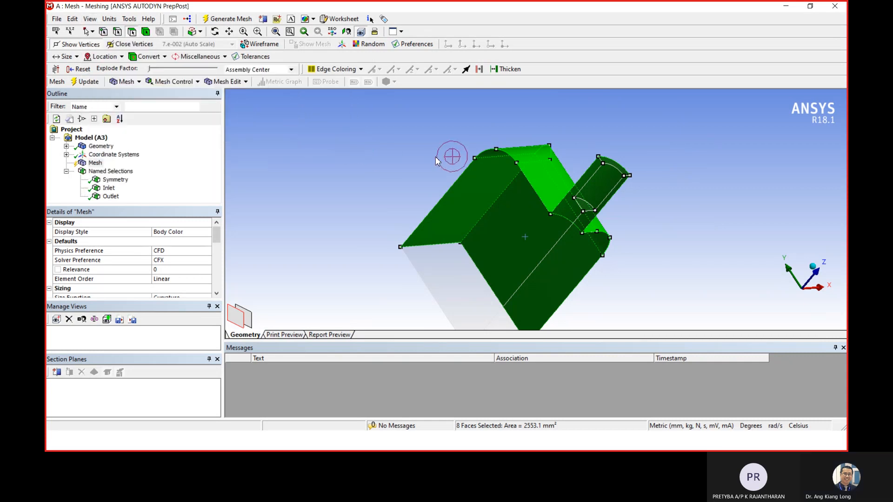
Remove the main body's end face from the eight selected wall faces and add it back.
left_click(547, 193, "ctrl")
middle_click_drag(620, 219, 660, 228)
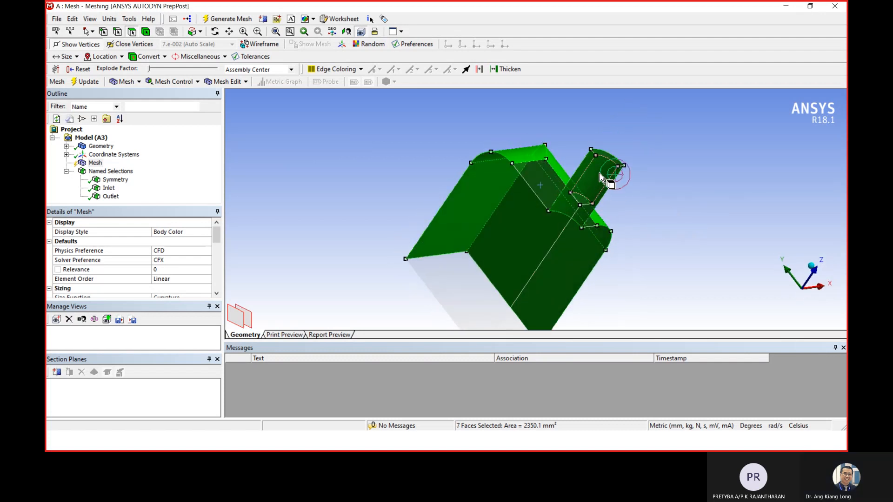
left_click(545, 185, "ctrl")
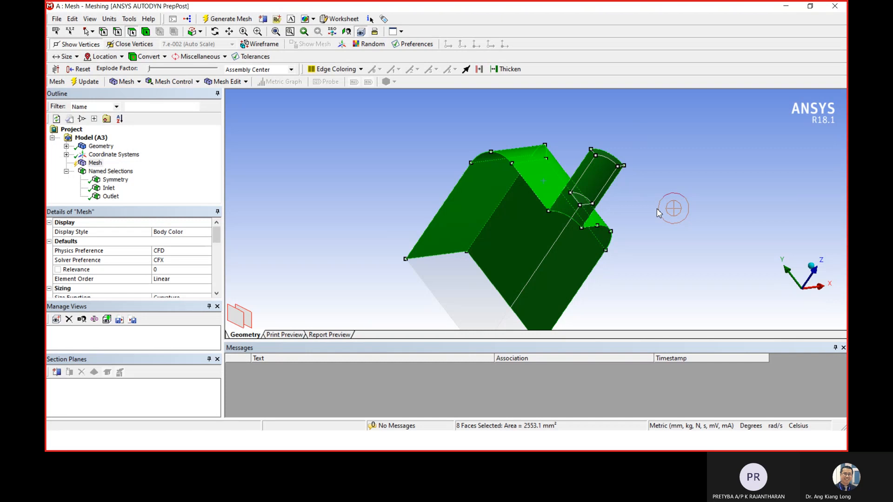
Reapply the draw front faces option of the draw face mode.
left_click(88, 19)
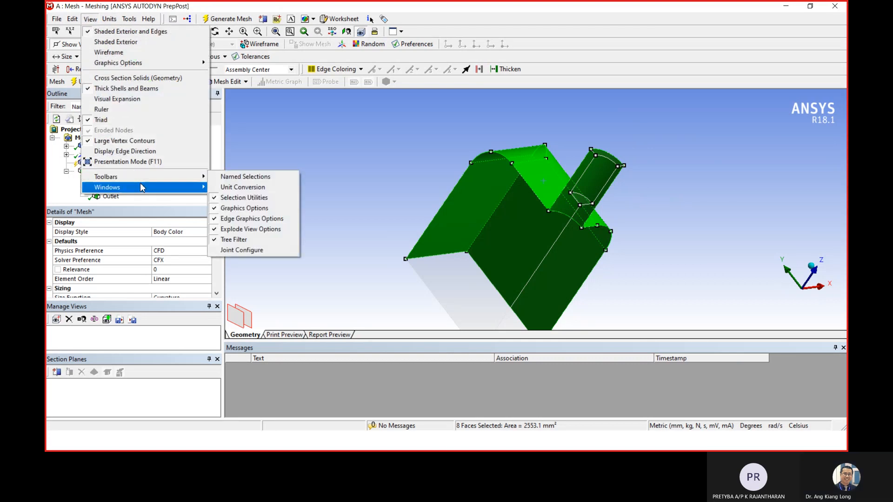
left_click(88, 19)
left_click(89, 19)
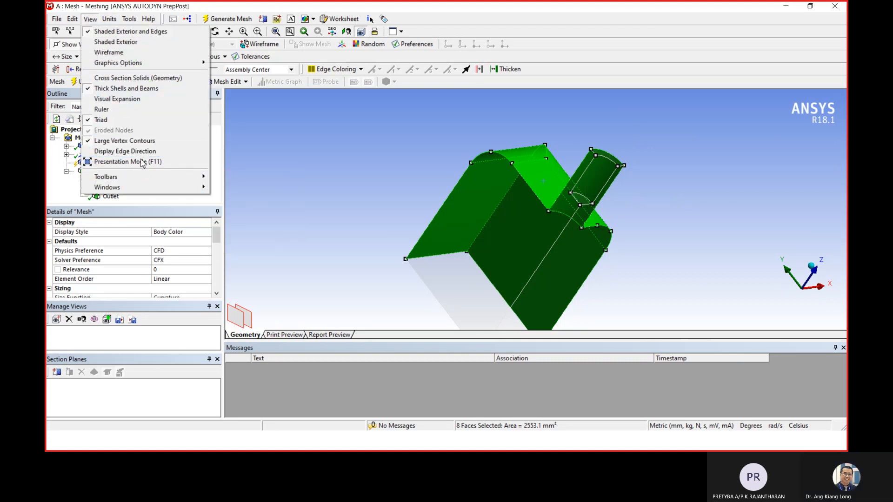
mouse_move(164, 66)
mouse_move(266, 136)
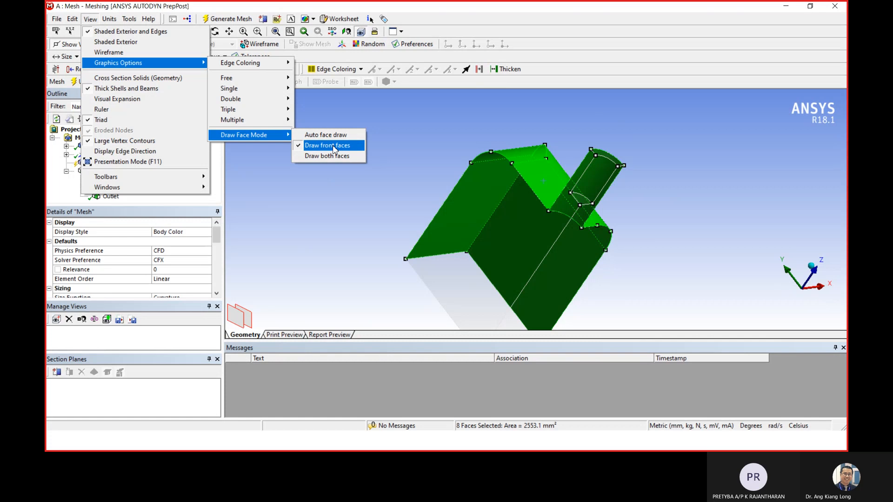
left_click(328, 145)
Swap the main body's end face for the pipe's inner cylindrical face in the selection, and clear the whole selection.
mouse_move(644, 250)
middle_mouse_down()
mouse_move(659, 220)
mouse_move(670, 251)
middle_mouse_up()
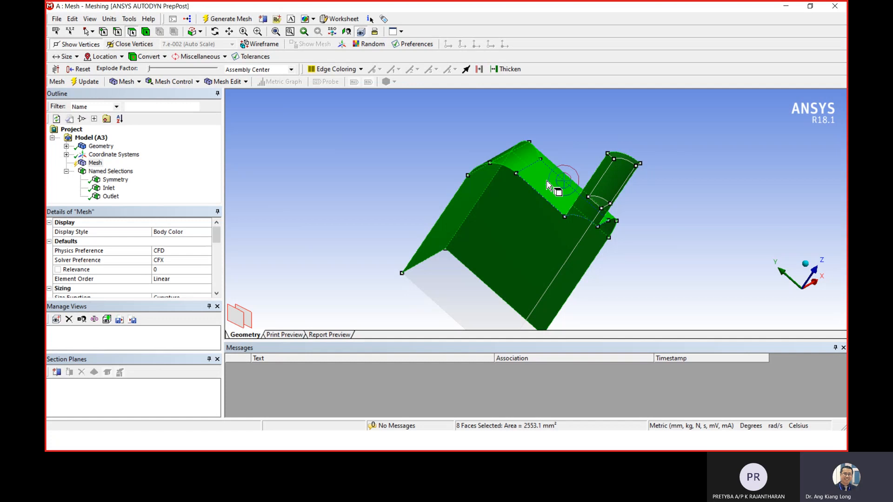
left_click(548, 184, "ctrl")
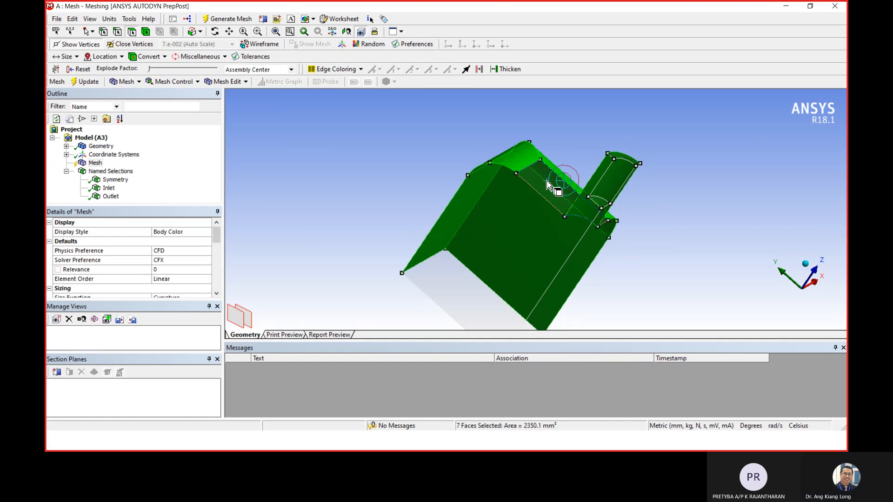
left_click(610, 181, "ctrl")
mouse_move(712, 214)
middle_mouse_down()
mouse_move(644, 183)
mouse_move(688, 208)
mouse_move(636, 219)
mouse_move(657, 205)
mouse_move(629, 209)
mouse_move(473, 253)
mouse_move(558, 230)
mouse_move(584, 235)
mouse_move(666, 219)
mouse_move(644, 247)
mouse_move(648, 224)
mouse_move(554, 249)
mouse_move(463, 250)
mouse_move(622, 221)
mouse_move(665, 231)
middle_mouse_up()
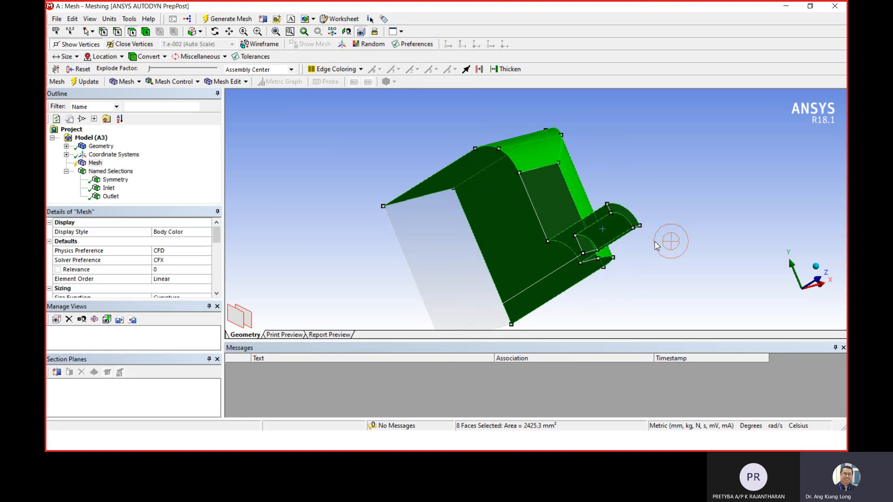
middle_click_drag(670, 237, 648, 235)
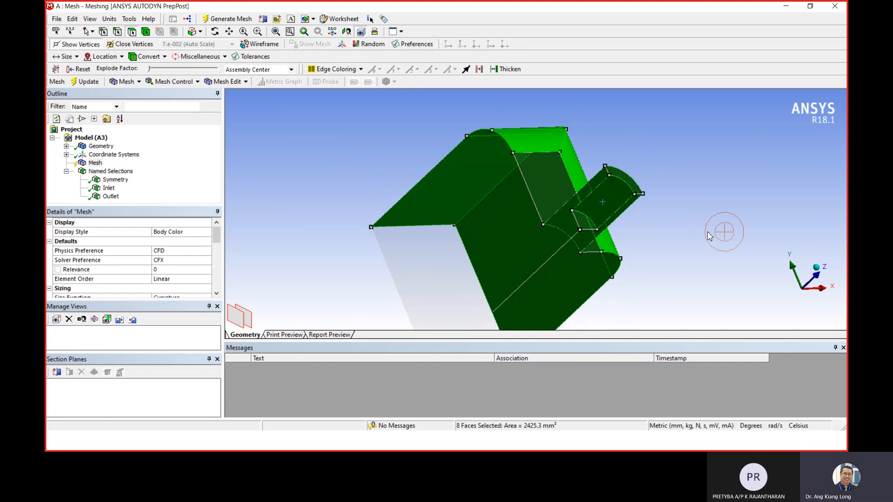
left_click(683, 234)
middle_click_drag(675, 231, 479, 270)
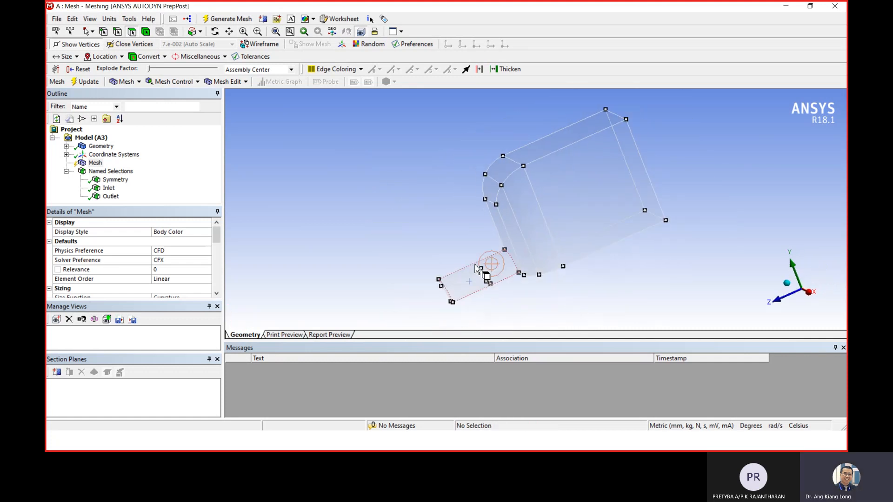
middle_click_drag(375, 208, 405, 213)
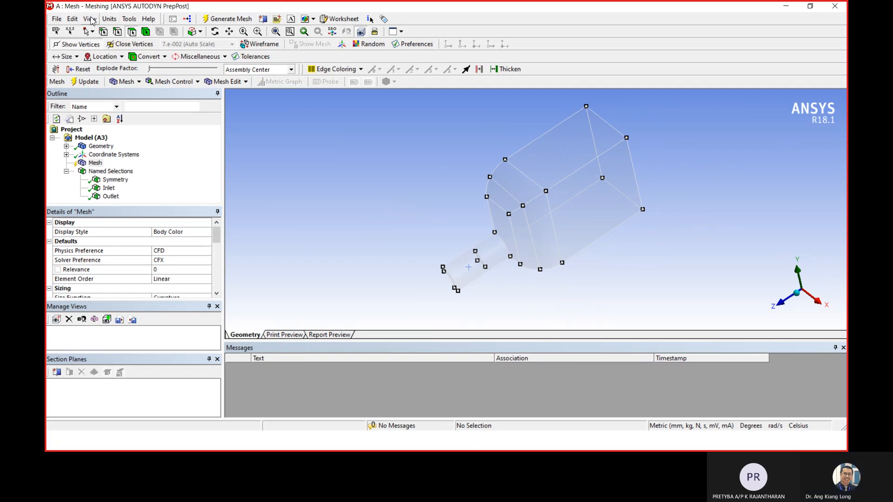
Set the draw face mode in the graphics options to auto face draw.
left_click(90, 19)
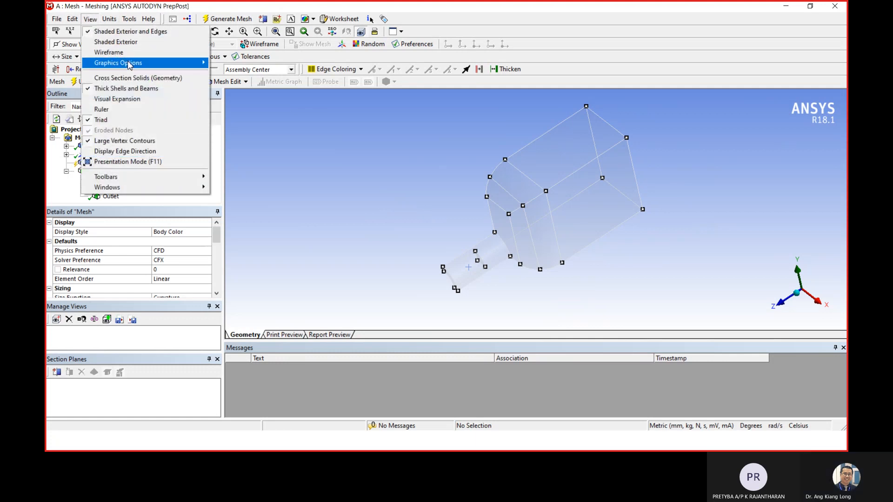
mouse_move(130, 65)
mouse_move(252, 136)
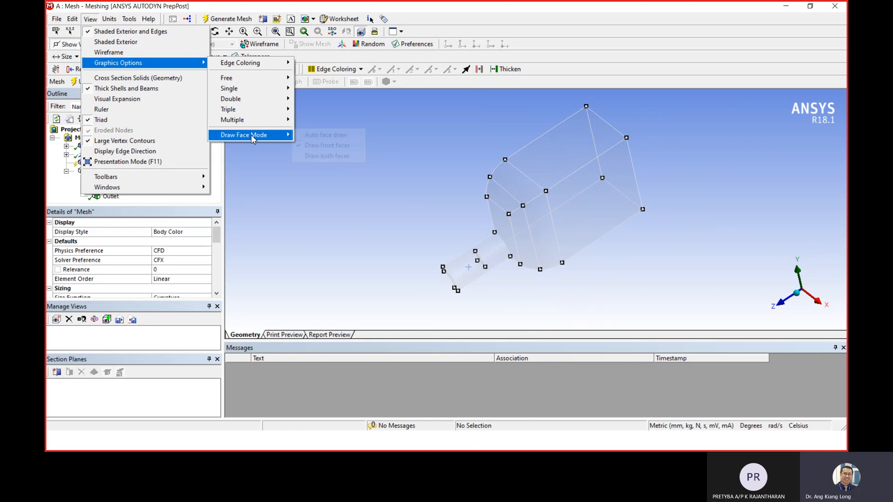
left_click(311, 138)
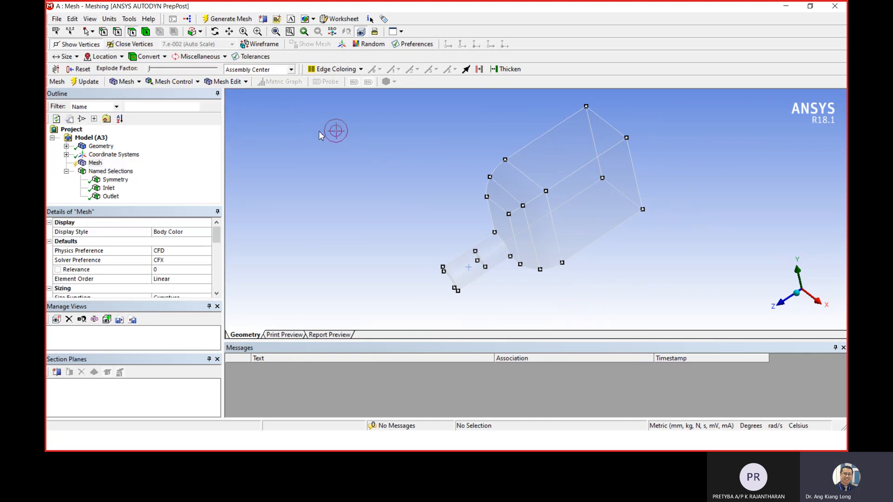
Select the eight outer wall faces: the pipe's outer cylinder, the shoulder, and the main body's rounded and side faces.
left_click(491, 268)
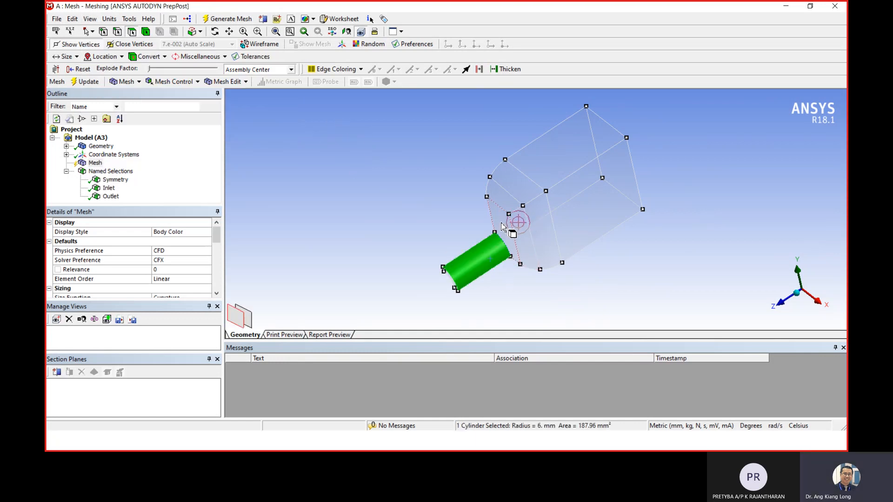
left_click(506, 208)
left_click(481, 256)
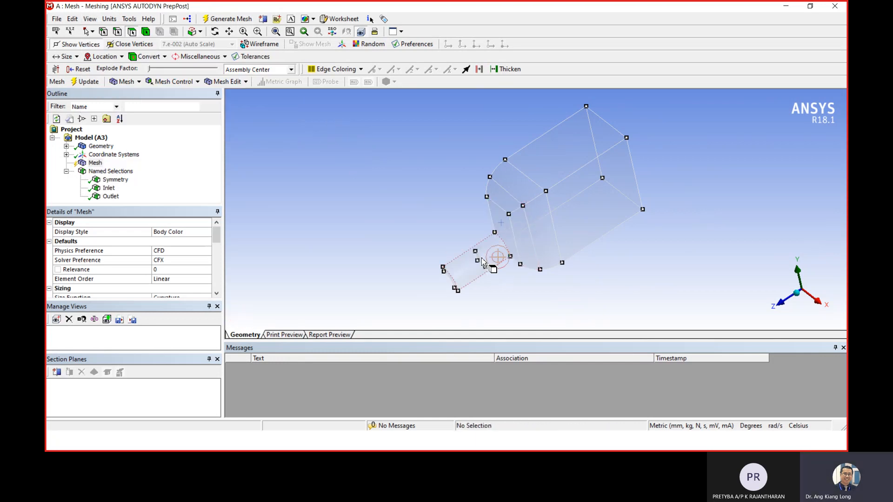
left_click(499, 221, "ctrl")
left_click(499, 197, "ctrl")
left_click(517, 230, "ctrl")
left_click(519, 180, "ctrl")
left_click(536, 223, "ctrl")
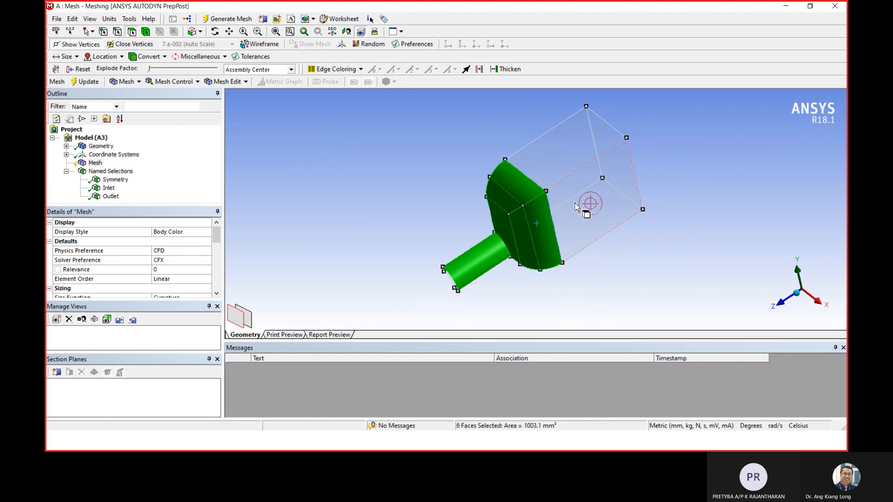
left_click(576, 206, "ctrl")
left_click(558, 166, "ctrl")
middle_click_drag(421, 261, 533, 204)
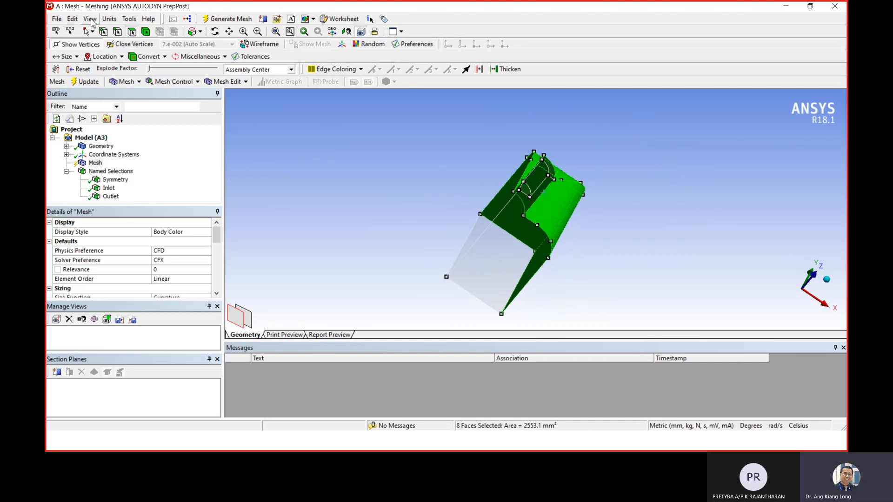
Switch the draw face mode to draw front faces with the eight wall faces selected.
left_click(90, 19)
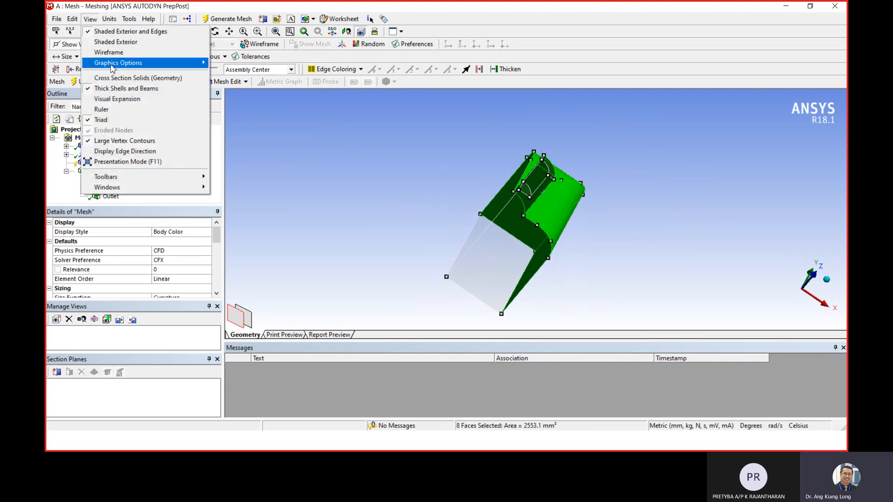
mouse_move(143, 68)
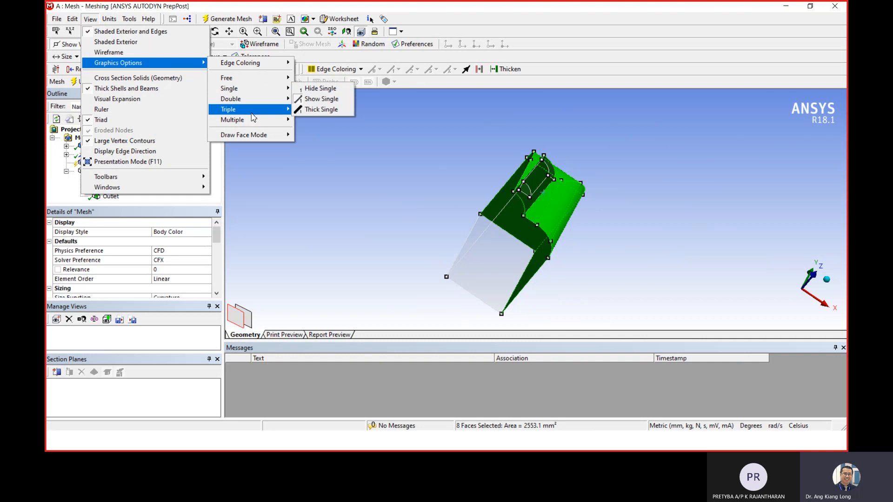
mouse_move(255, 140)
left_click(310, 146)
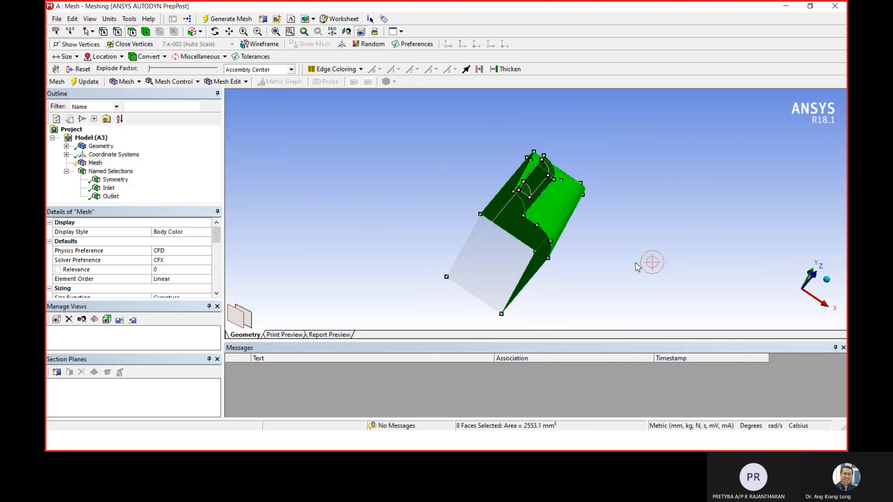
Select only the body's shoulder face, add the pipe's inner cylindrical face and its small end face, and clear the selection.
middle_click_drag(566, 309, 686, 327)
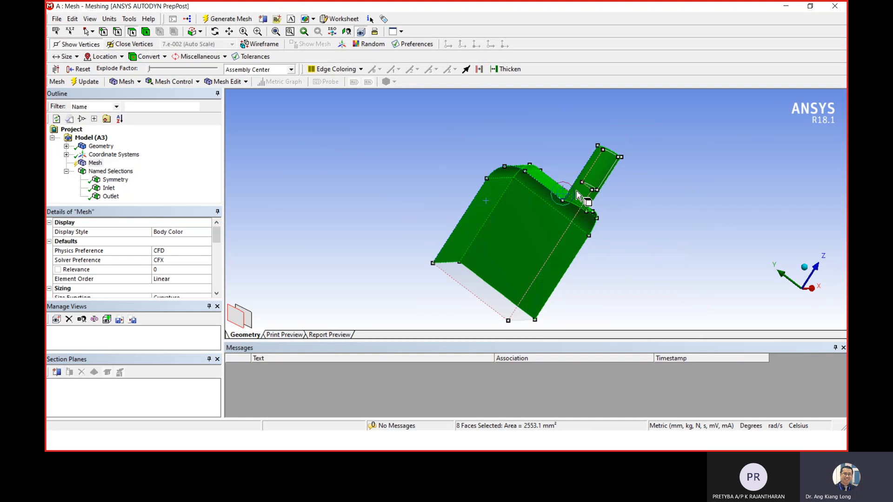
middle_click_drag(697, 194, 624, 207)
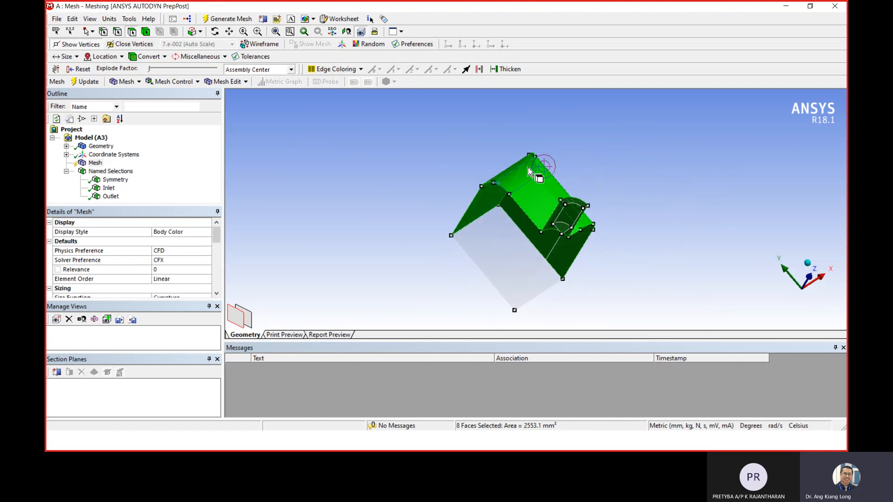
left_click(539, 204)
middle_click_drag(651, 249, 672, 228)
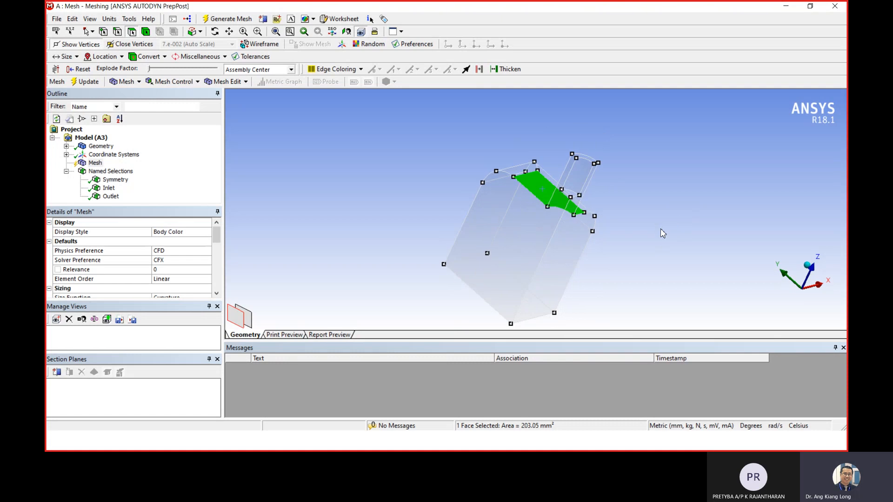
left_click(578, 177, "ctrl")
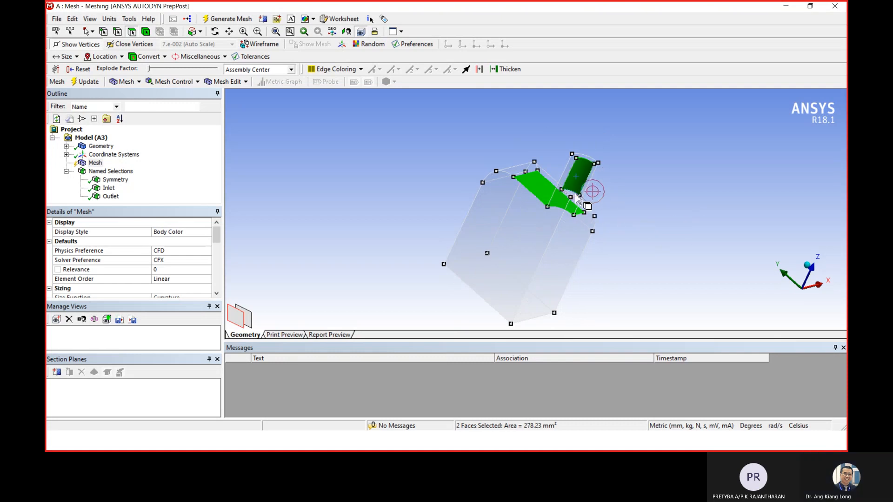
left_click(574, 198, "ctrl")
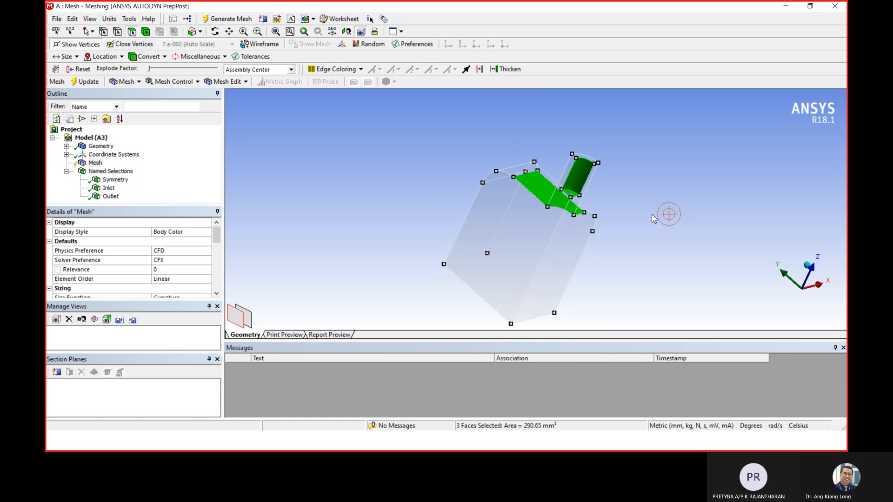
middle_click_drag(423, 230, 384, 223)
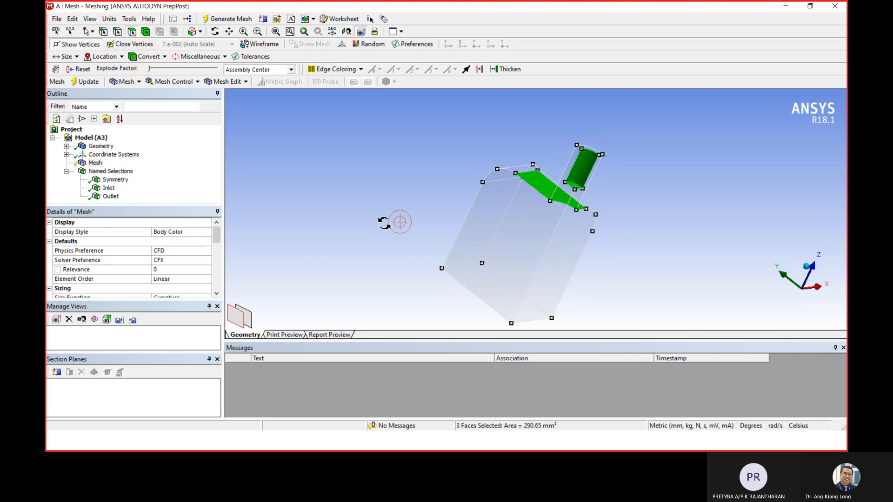
middle_click_drag(649, 238, 601, 261)
left_click(343, 223)
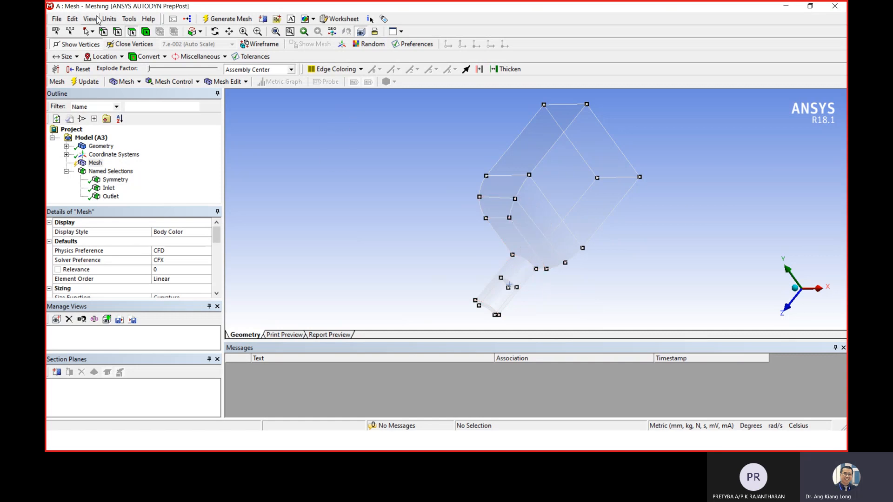
Change the draw face mode back to auto face draw and check that this option is active.
left_click(91, 19)
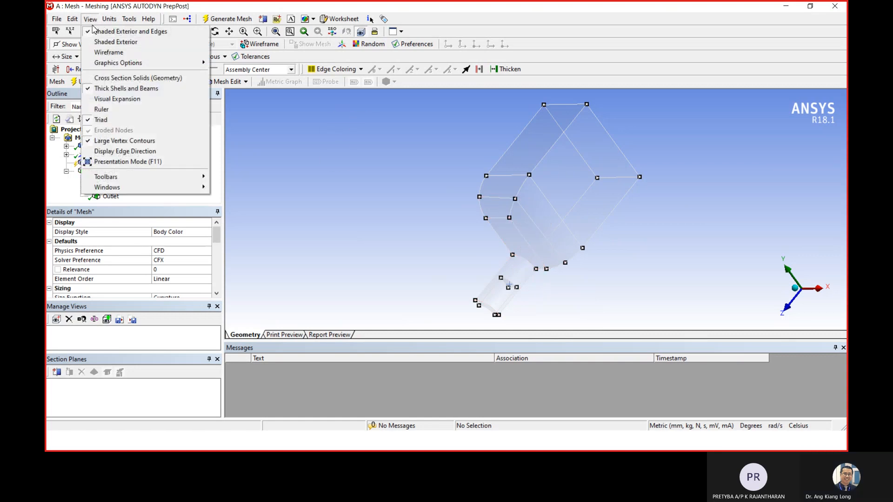
mouse_move(172, 64)
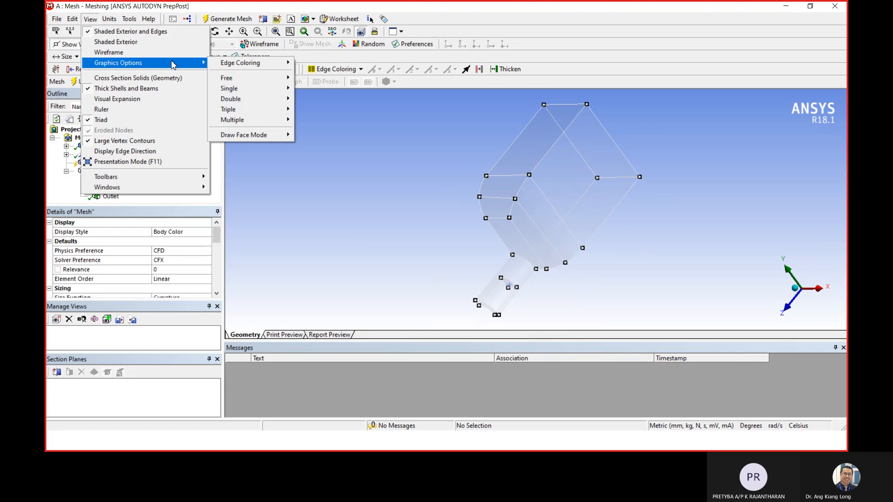
mouse_move(271, 136)
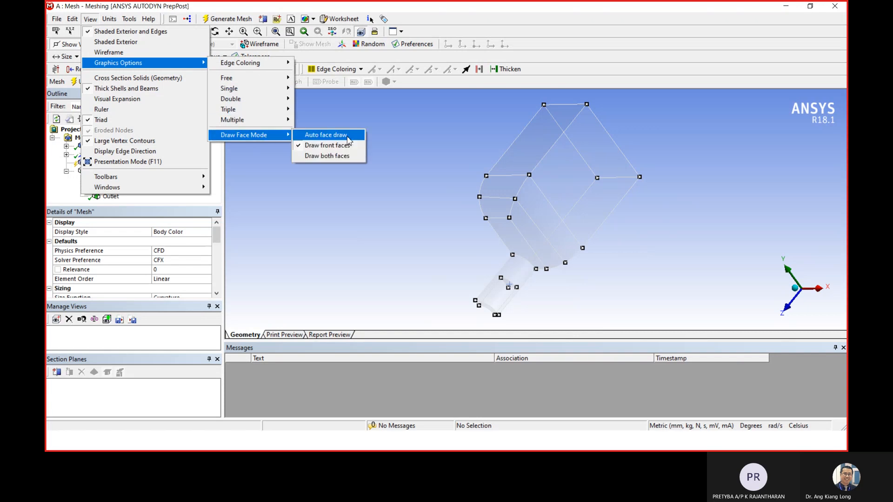
left_click(348, 136)
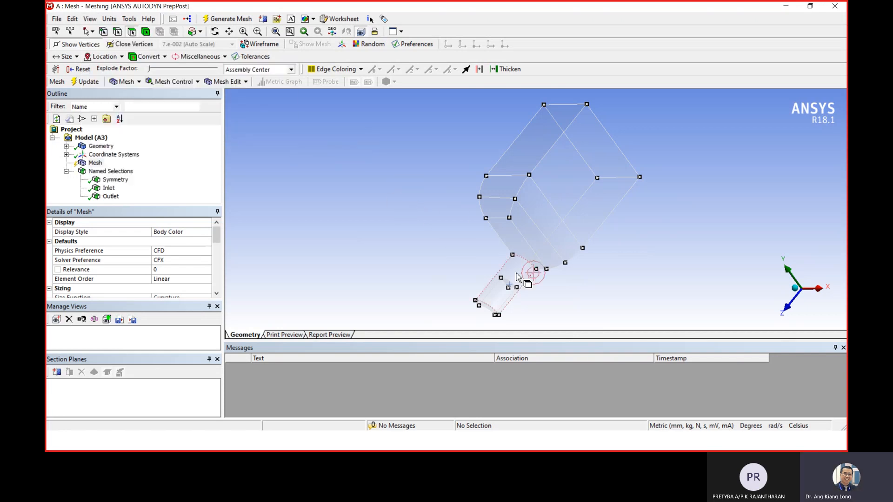
left_click(90, 18)
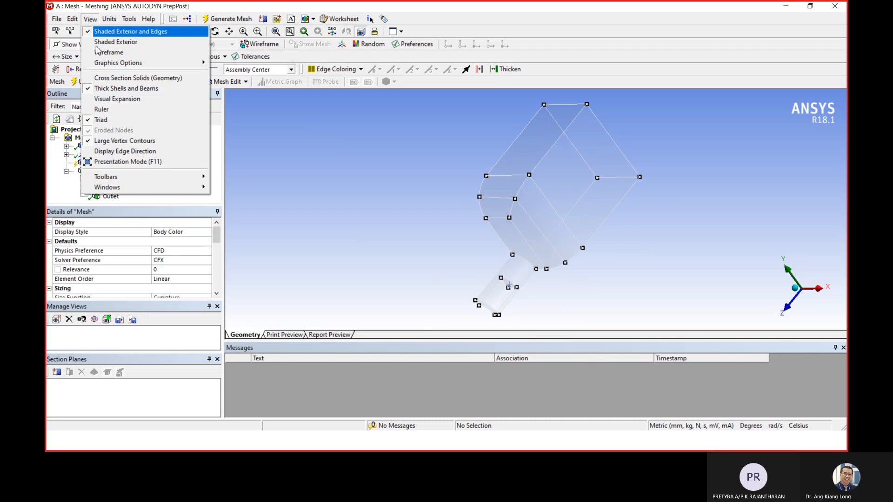
mouse_move(161, 63)
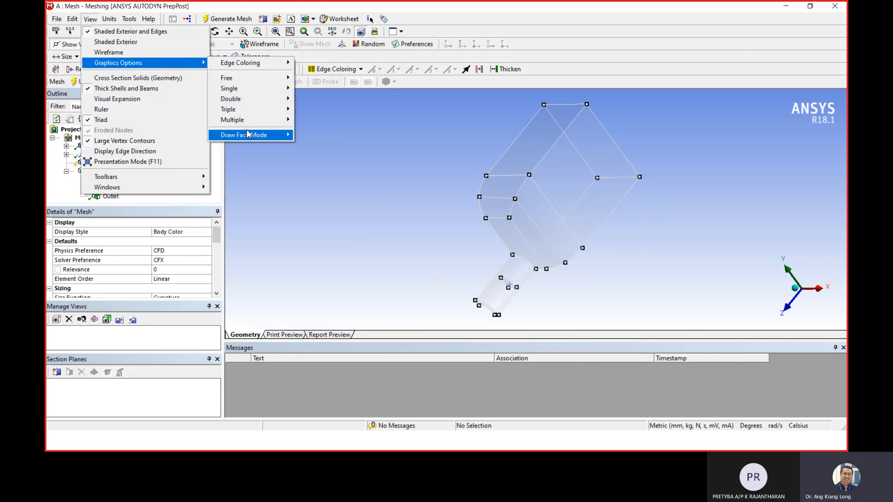
mouse_move(260, 134)
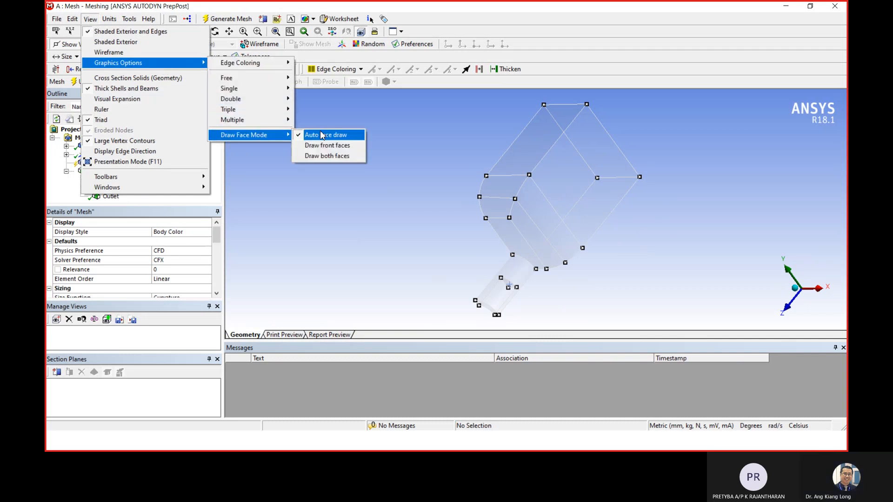
left_click(411, 130)
Pick the pipe's outer cylinder and the main body's shoulder, rounded and side faces again as eight wall faces.
left_click(512, 279)
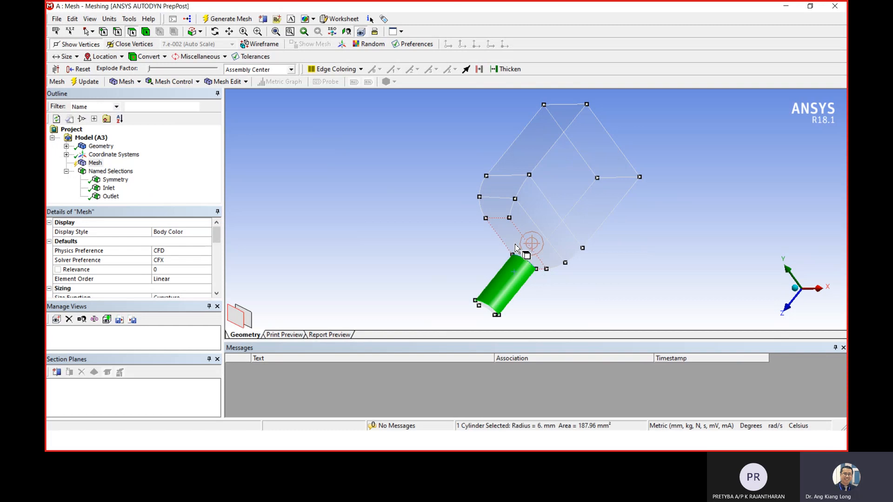
left_click(520, 243, "ctrl")
left_click(528, 235, "ctrl")
left_click(521, 195, "ctrl")
left_click(554, 200, "ctrl")
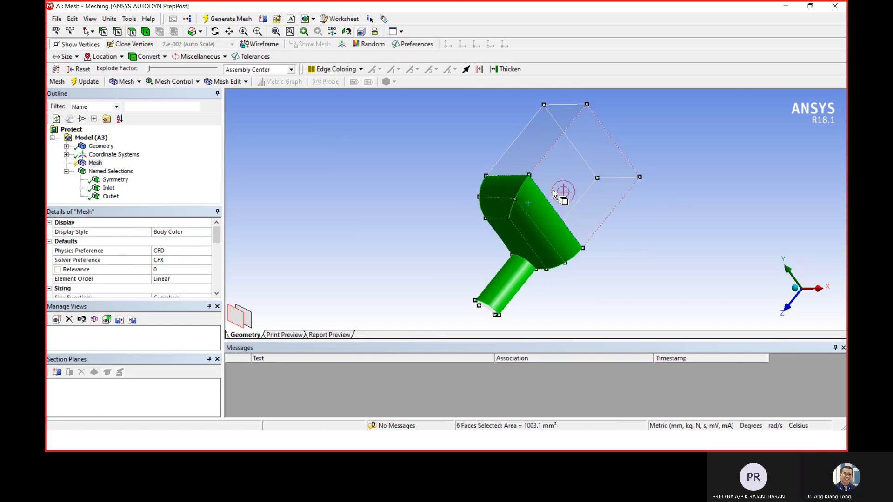
left_click(553, 154, "ctrl")
left_click(530, 154, "ctrl")
middle_click_drag(633, 263, 659, 249)
middle_click_drag(429, 235, 379, 229)
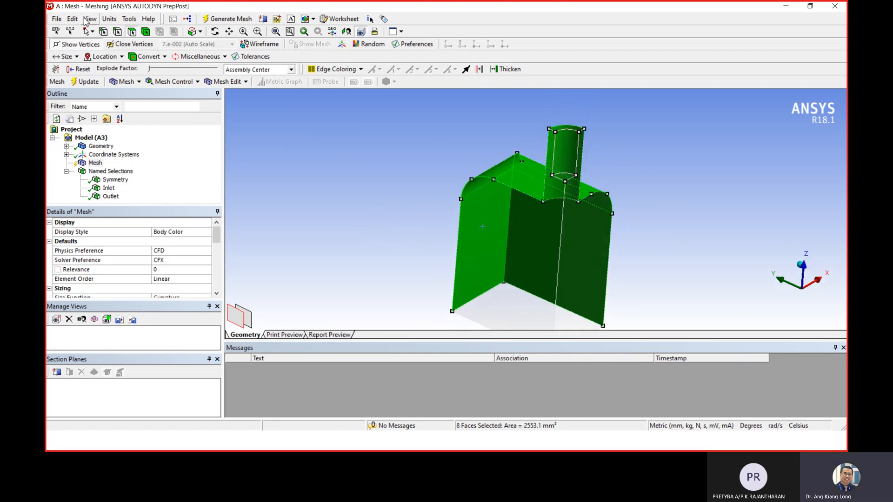
Set the draw face mode in the graphics options to draw front faces.
left_click(89, 20)
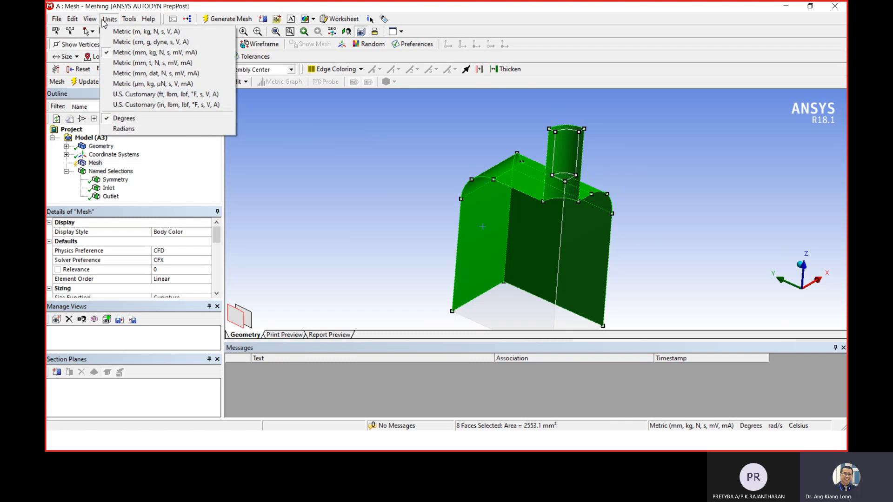
left_click(87, 20)
mouse_move(154, 63)
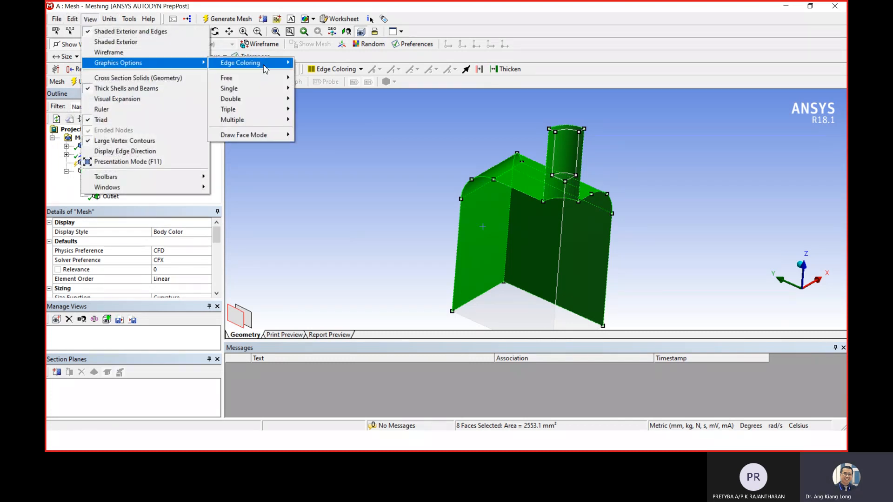
mouse_move(260, 135)
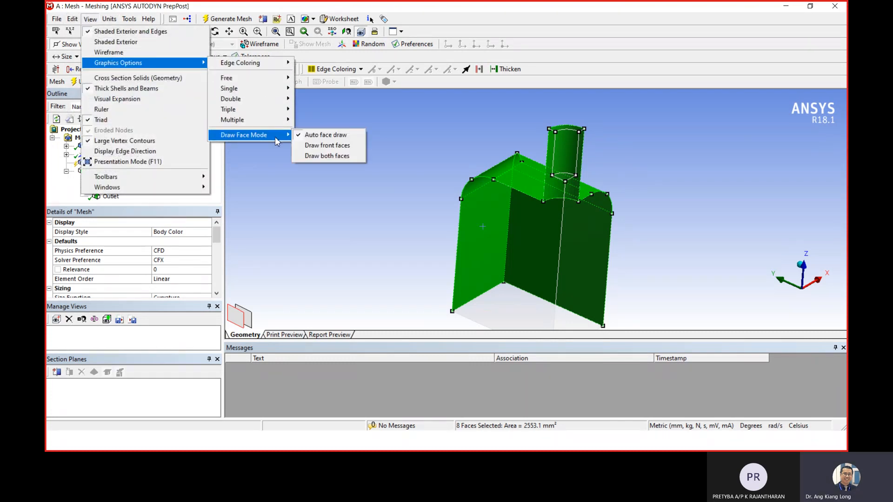
left_click(328, 145)
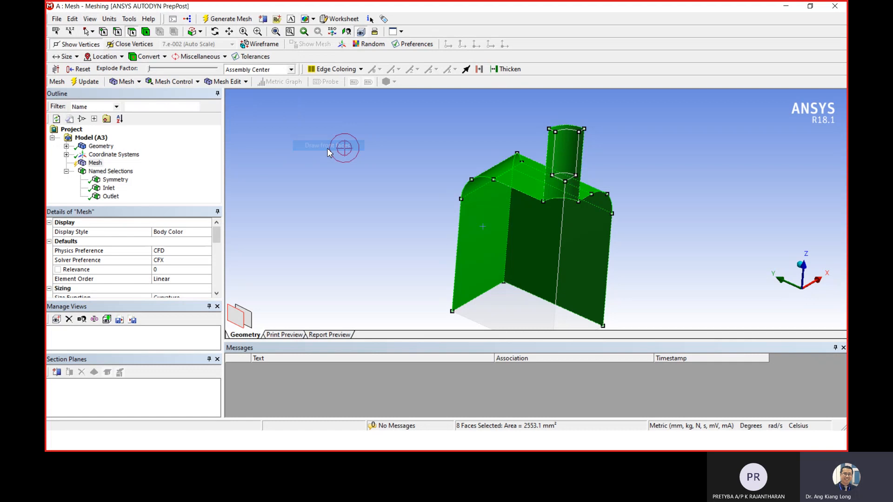
Remove the shoulder face beside the pipe from the selection and add the pipe's inner cylindrical and small end faces, making nine wall faces.
left_click(529, 187, "ctrl")
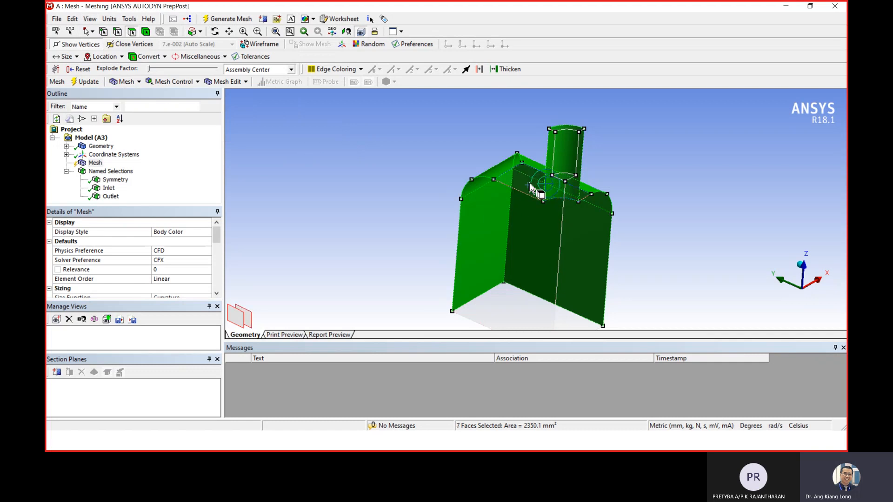
left_click(561, 159, "ctrl")
left_click(568, 180, "ctrl")
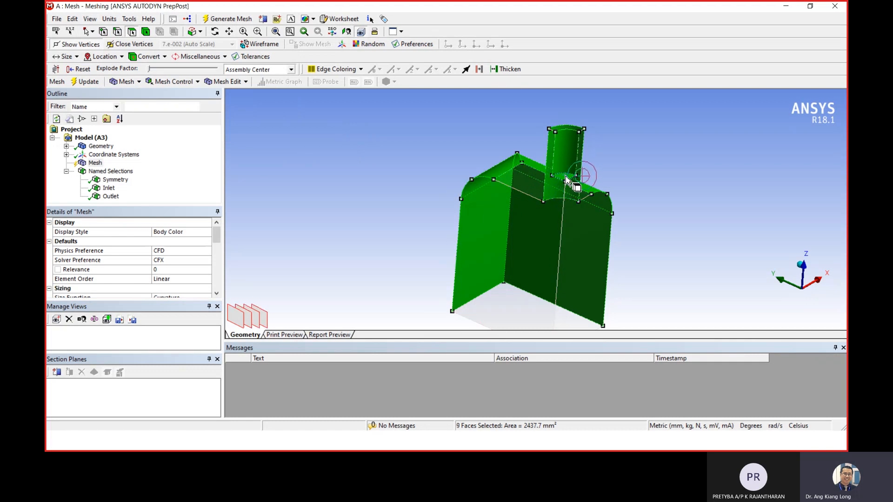
middle_click_drag(573, 179, 648, 208)
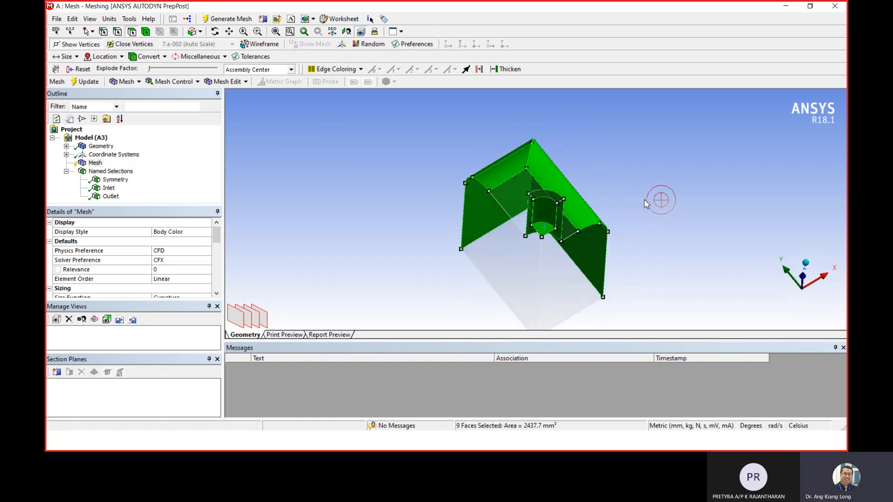
Create a named selection called wall from the nine selected faces and check its faces on the model.
right_click(312, 167)
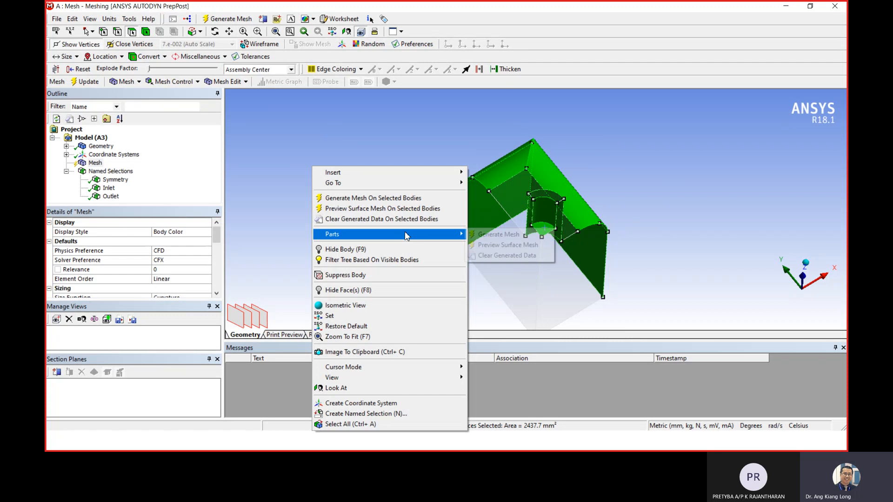
left_click(423, 414)
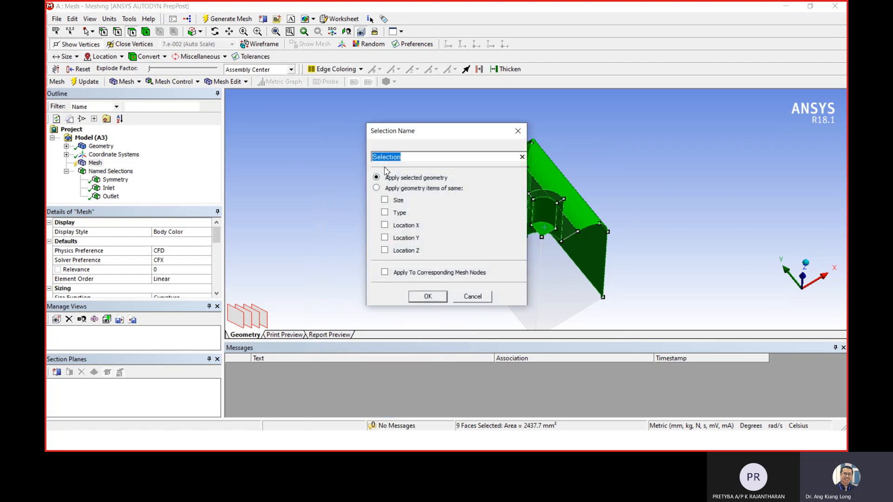
type("wall")
left_click_drag(428, 136, 346, 135)
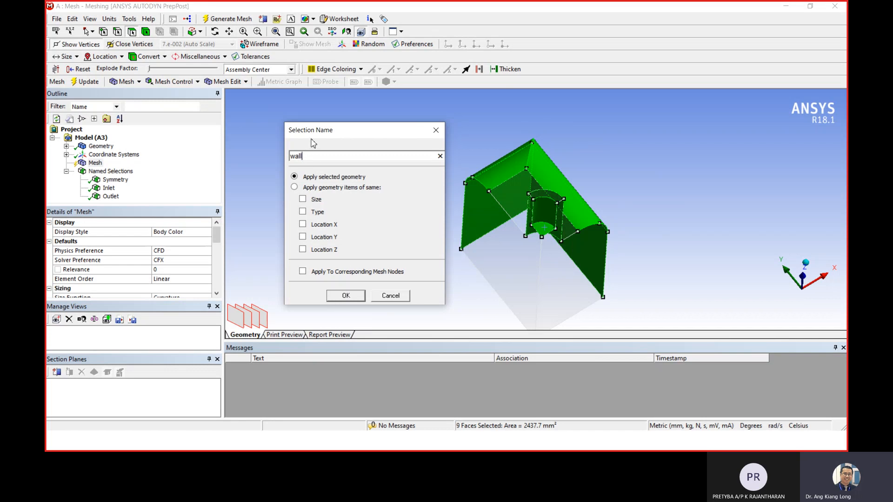
left_click(346, 296)
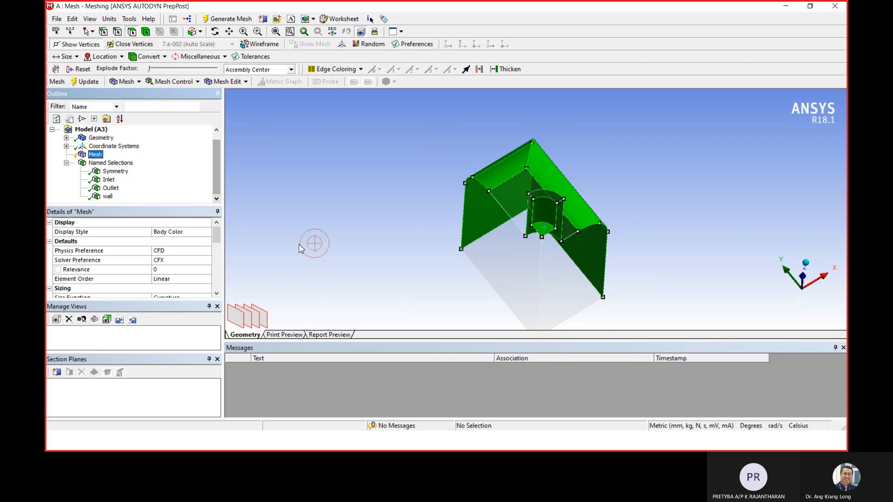
middle_click_drag(299, 248, 298, 191)
left_click(102, 198)
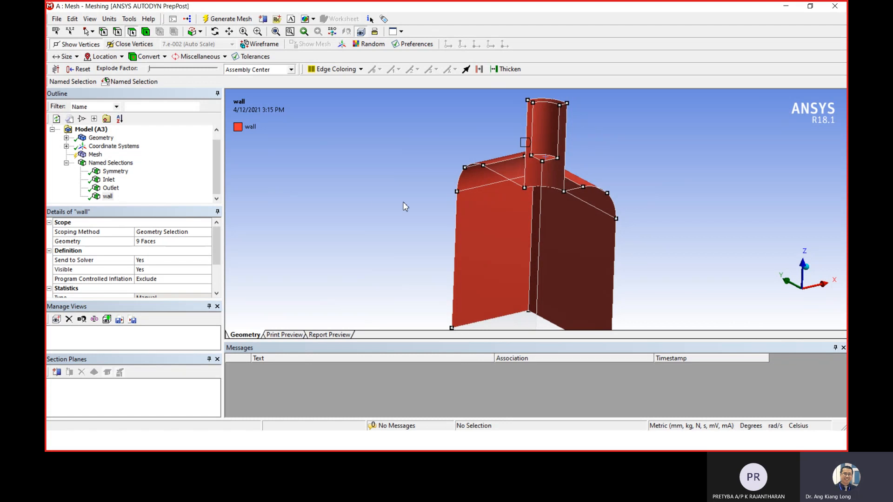
middle_click_drag(377, 222, 388, 224)
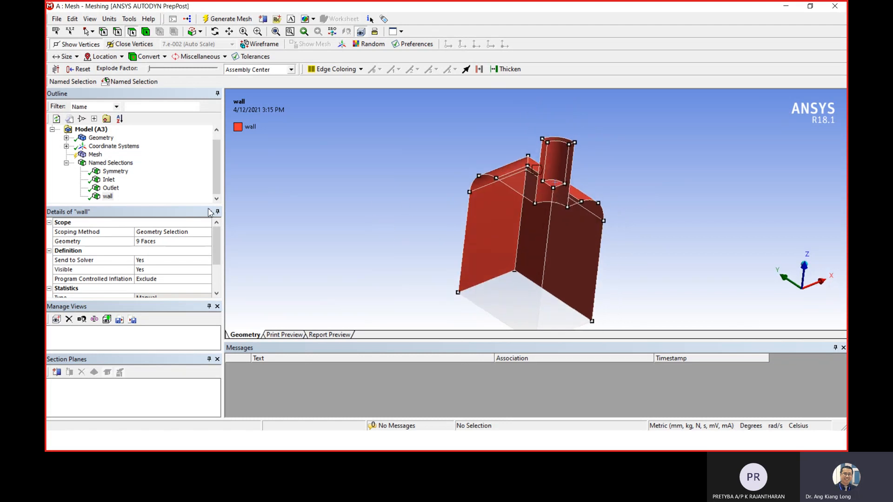
Change the mesh's solver preference to Fluent.
left_click(95, 155)
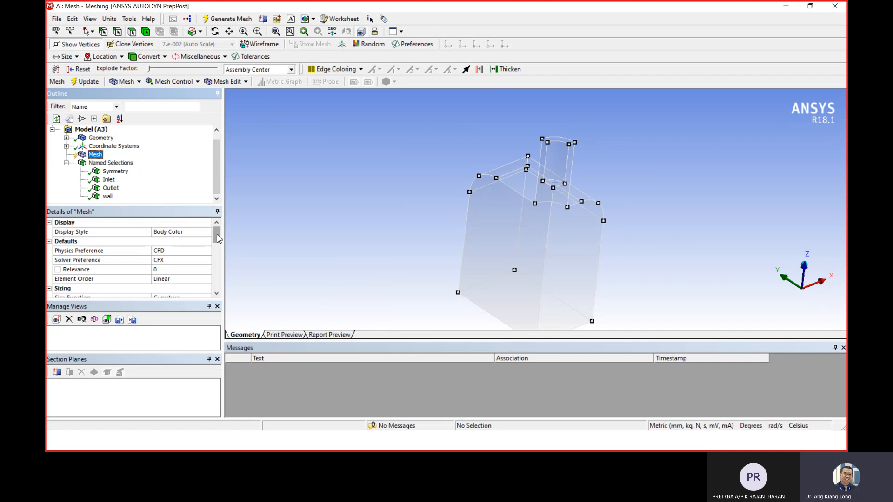
left_click_drag(217, 238, 217, 241)
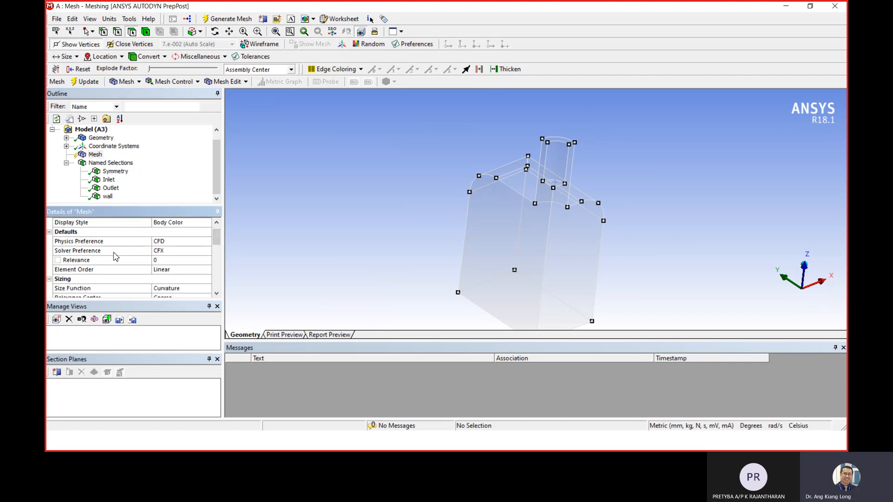
left_click(169, 252)
left_click(207, 251)
left_click(194, 262)
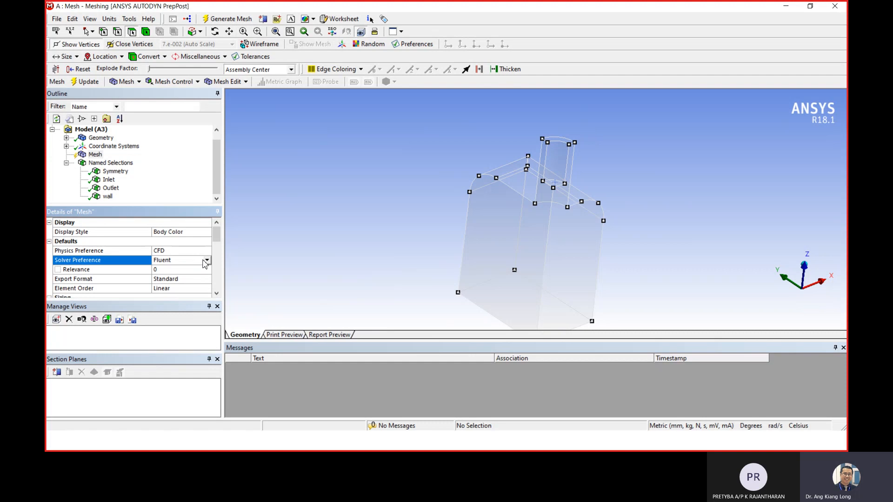
Examine the choices for automatic inflation and the inflation option in the mesh's inflation settings, widening the details area to read them.
scroll(218, 249, "down", 1)
left_click_drag(217, 246, 218, 255)
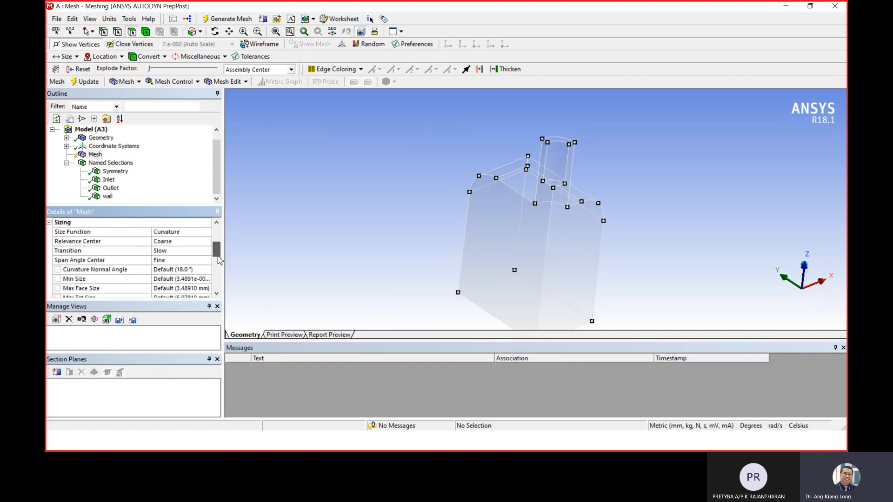
scroll(218, 259, "down", 5)
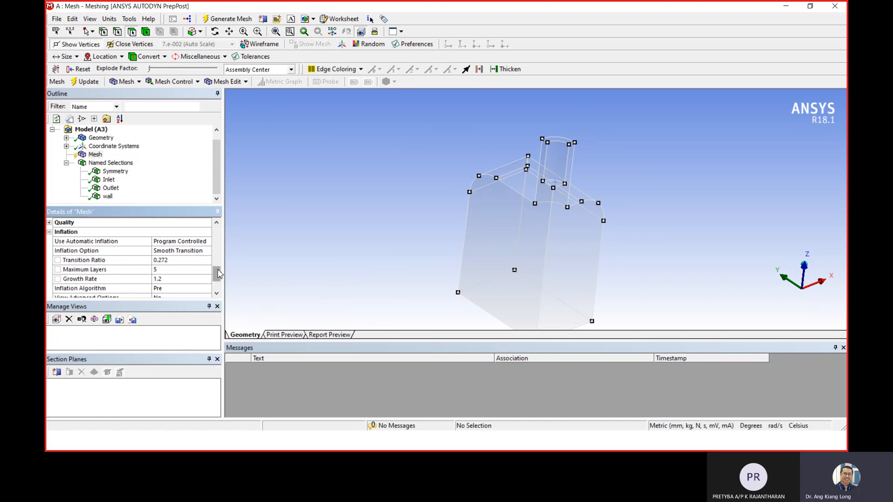
left_click(210, 243)
left_click(207, 242)
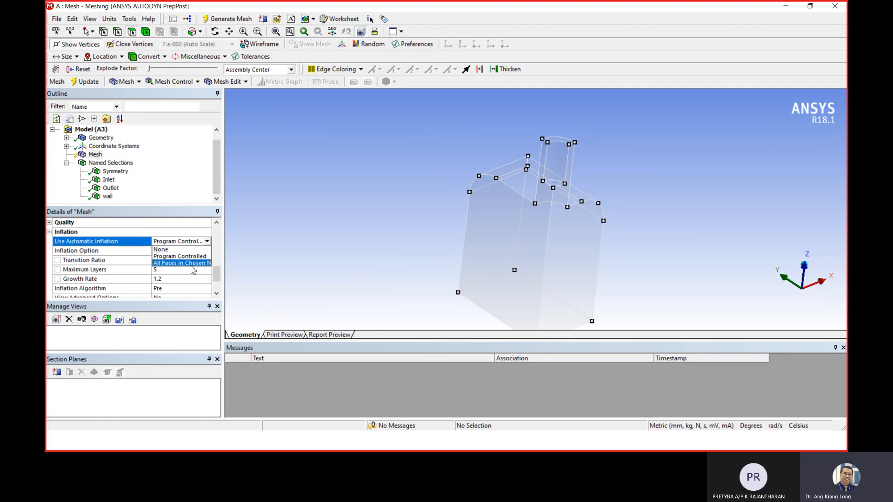
left_click(224, 263)
left_click_drag(227, 258, 253, 257)
left_click(208, 251)
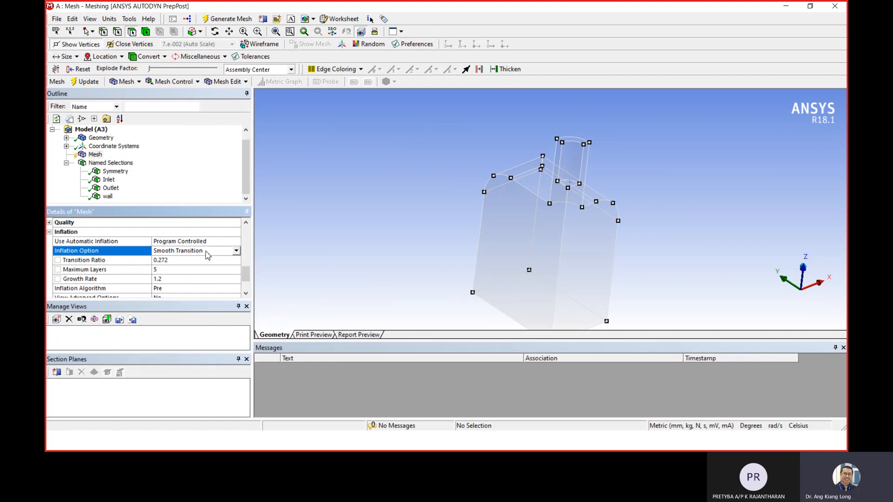
left_click(234, 251)
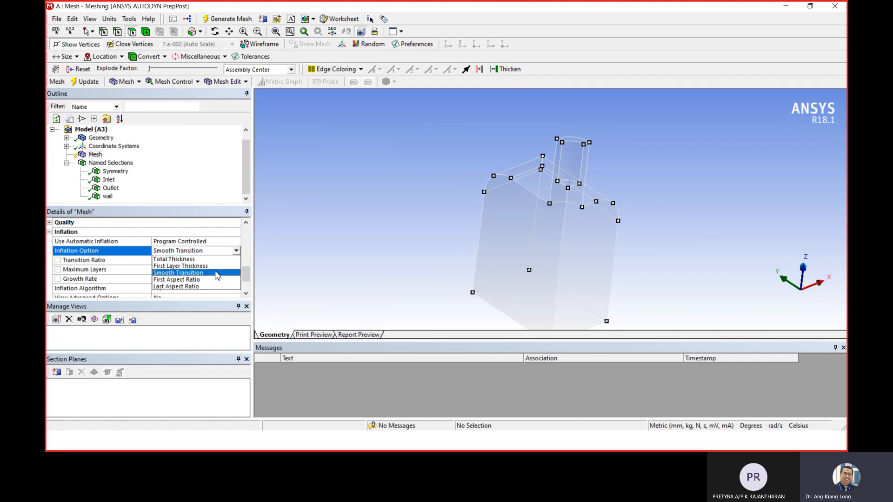
Set automatic inflation to all faces in the chosen named selection and assign the wall selection to it.
left_click(236, 241)
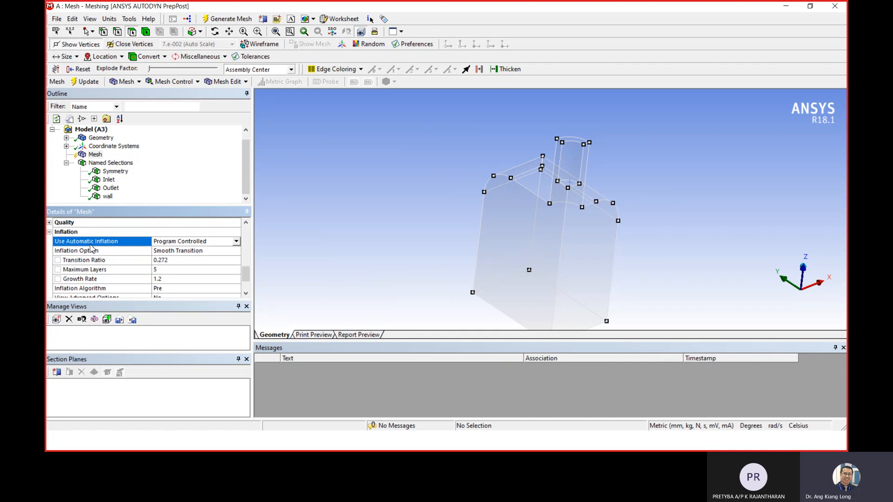
left_click(237, 241)
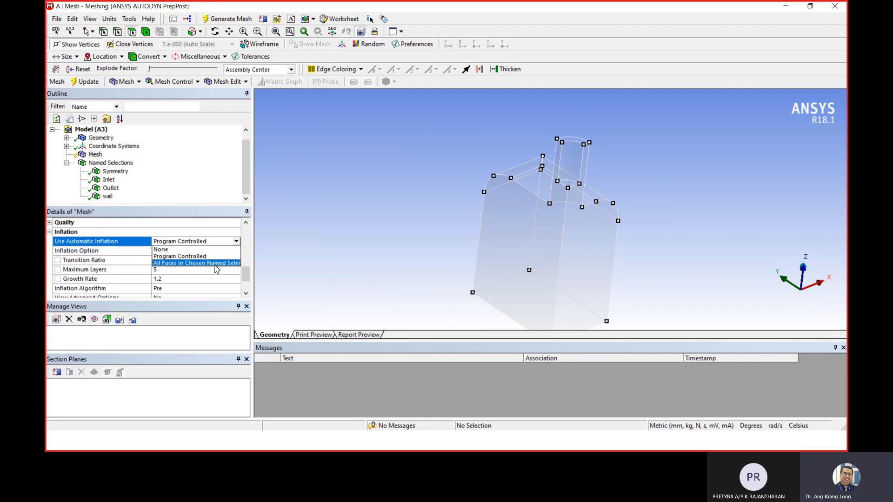
left_click(179, 263)
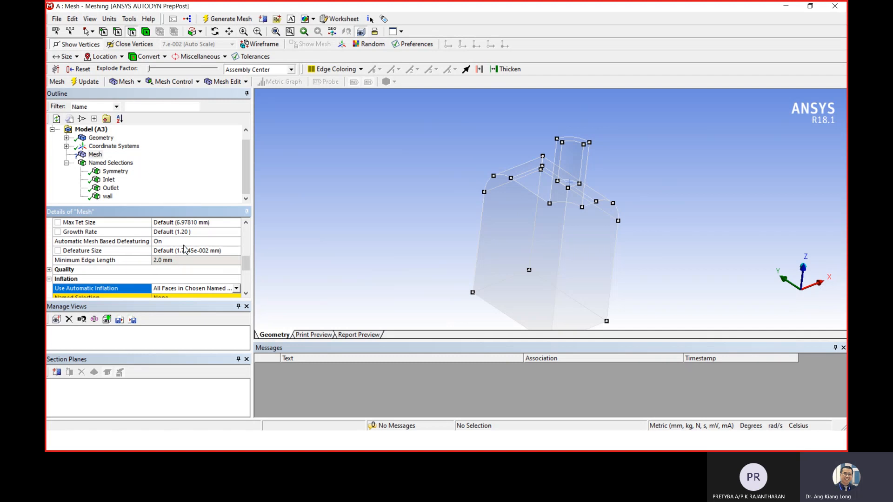
scroll(243, 269, "down", 3)
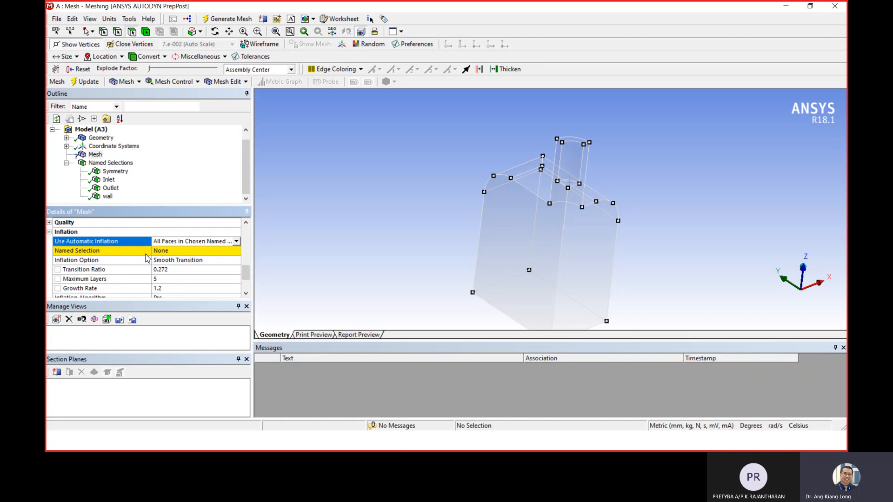
left_click(200, 257)
left_click(236, 252)
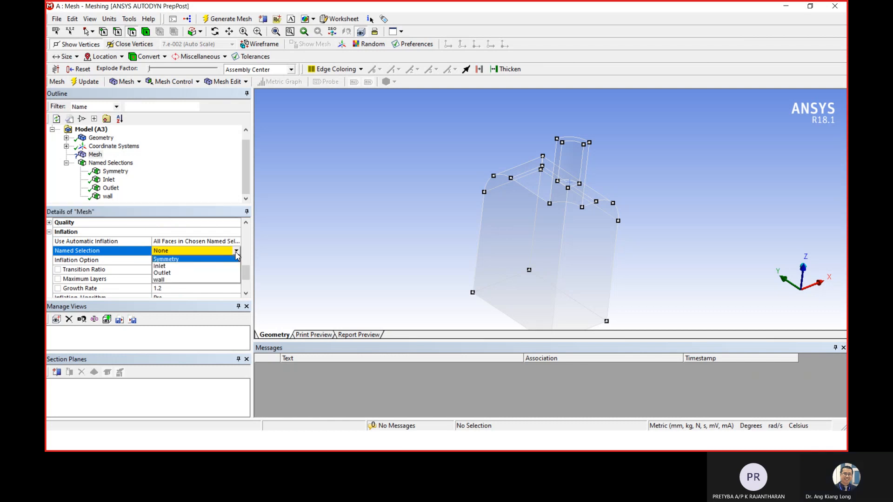
left_click(199, 280)
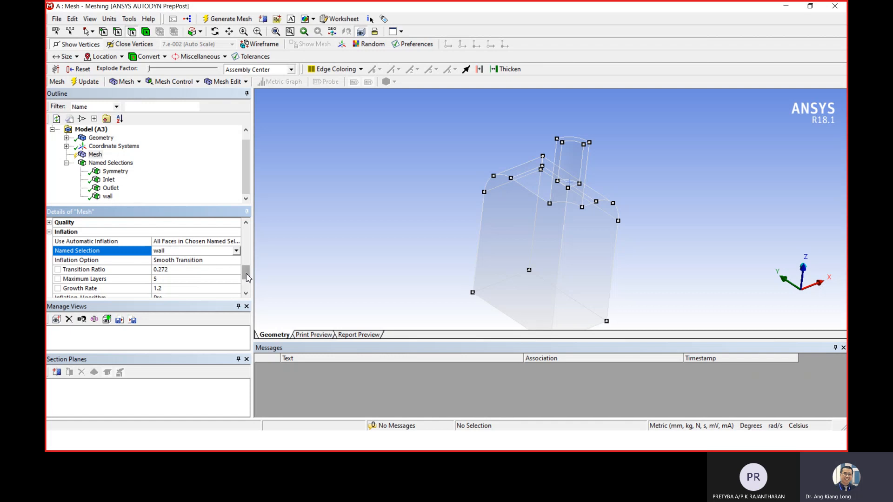
Set the inflation option to Total Thickness with a maximum thickness of 5 mm.
mouse_move(246, 277)
left_mouse_down()
mouse_move(248, 238)
mouse_move(246, 275)
left_mouse_up()
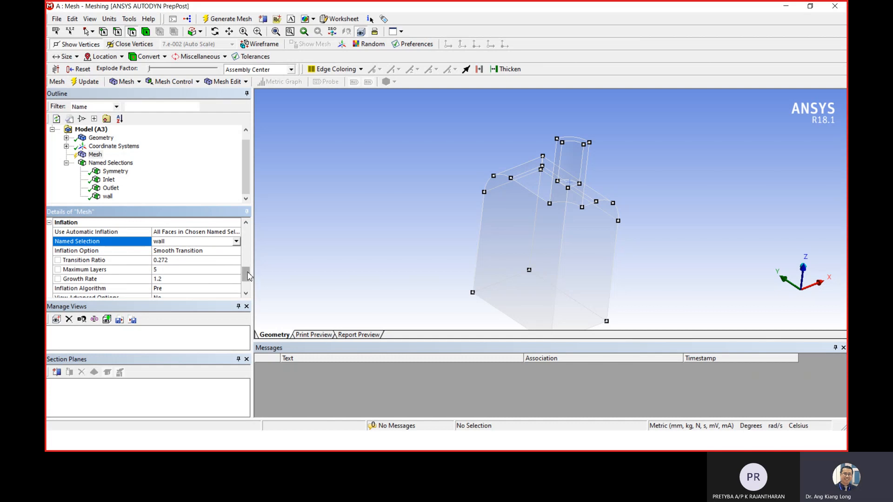
left_click(185, 255)
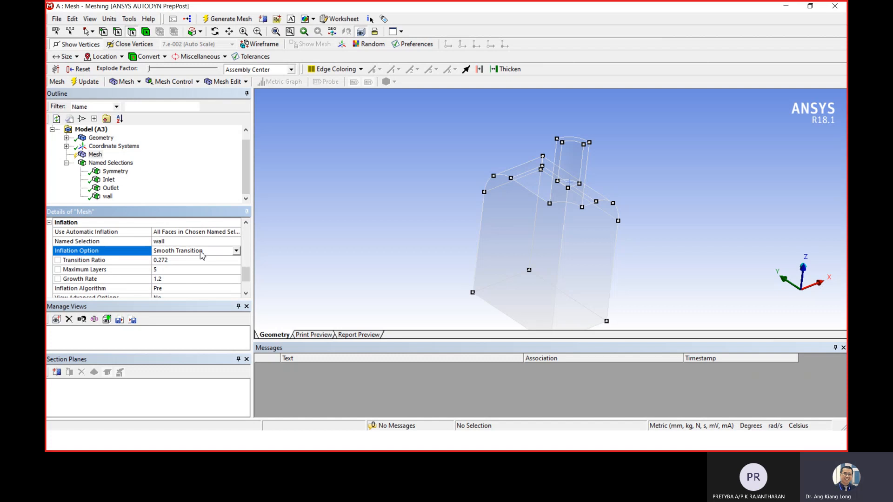
left_click(240, 253)
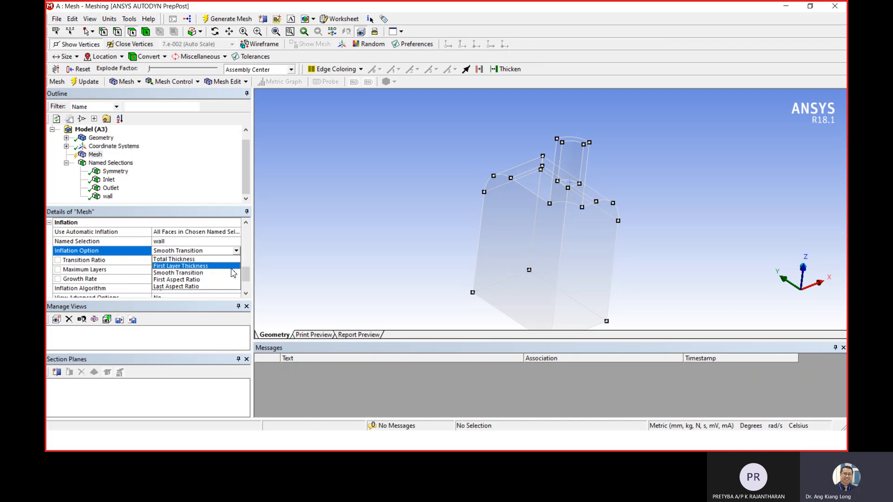
left_click(224, 259)
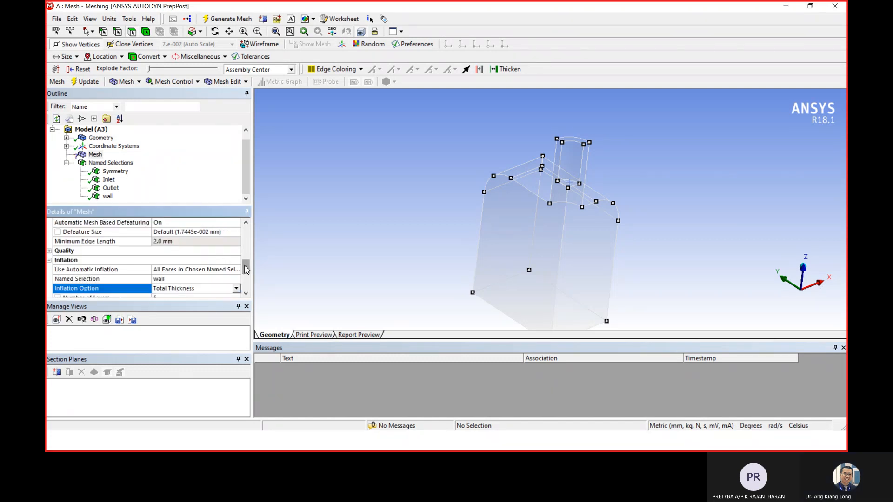
scroll(246, 274, "down", 2)
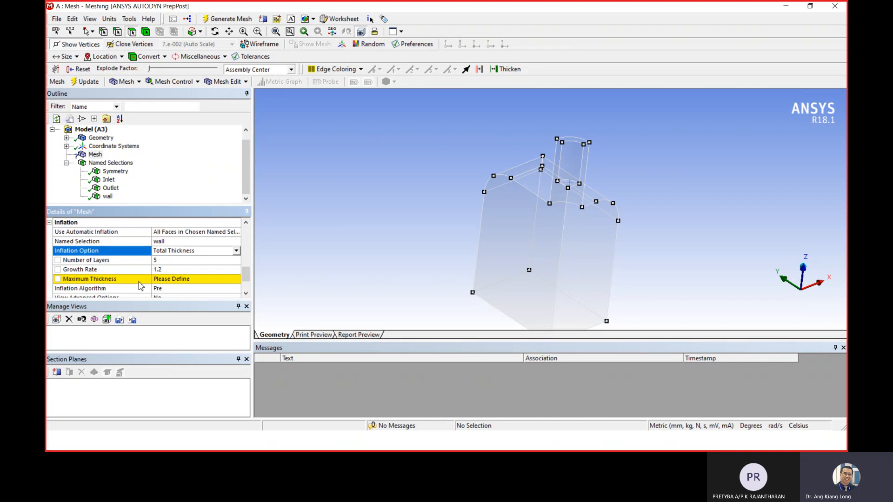
left_click(171, 280)
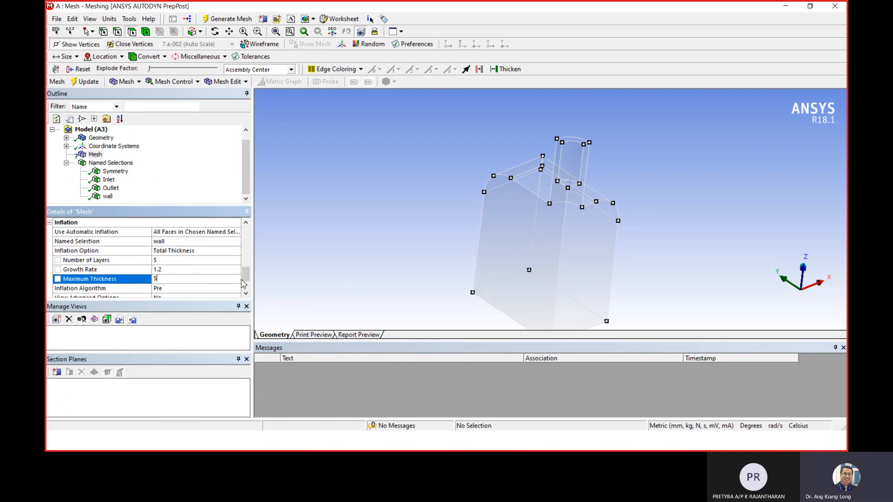
Generate the mesh and inspect the inflation layers around the pipe and the body's shoulder.
right_click(93, 156)
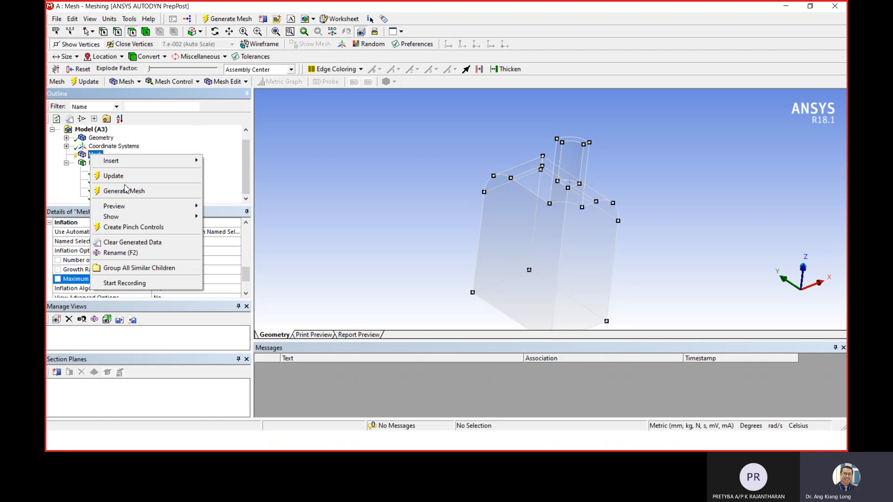
left_click(124, 190)
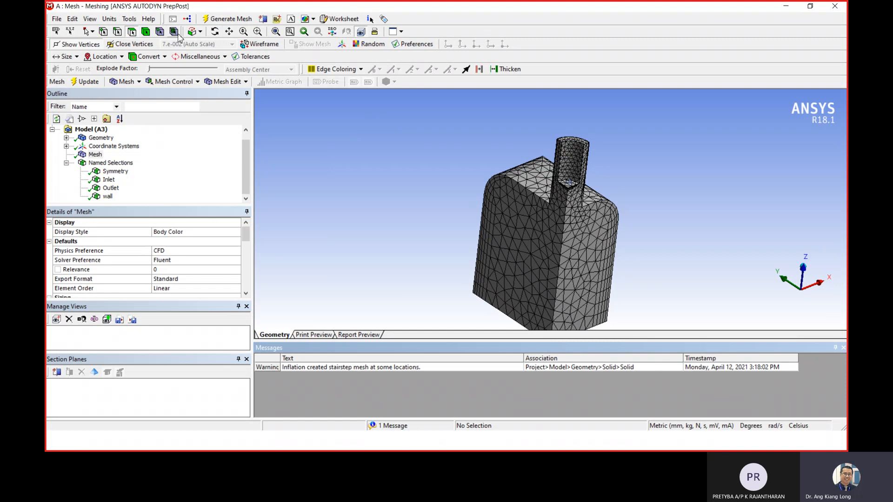
left_click(257, 33)
left_click_drag(543, 125, 626, 225)
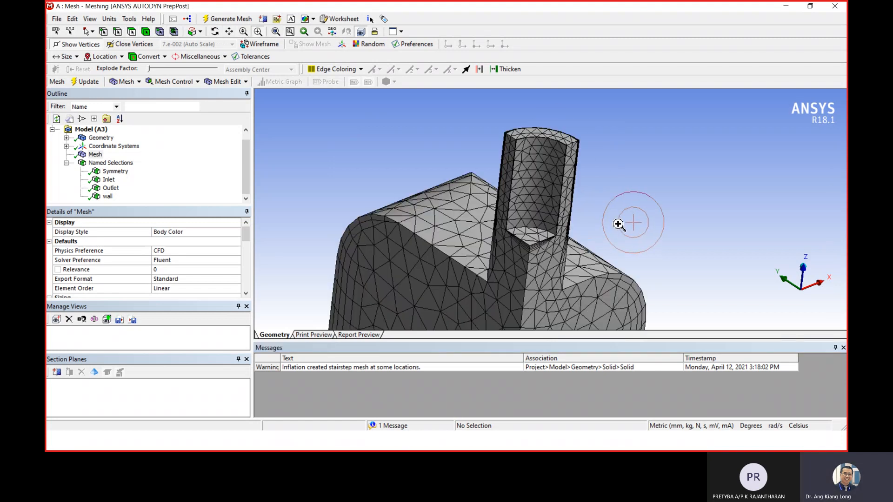
scroll(538, 264, "up", 6)
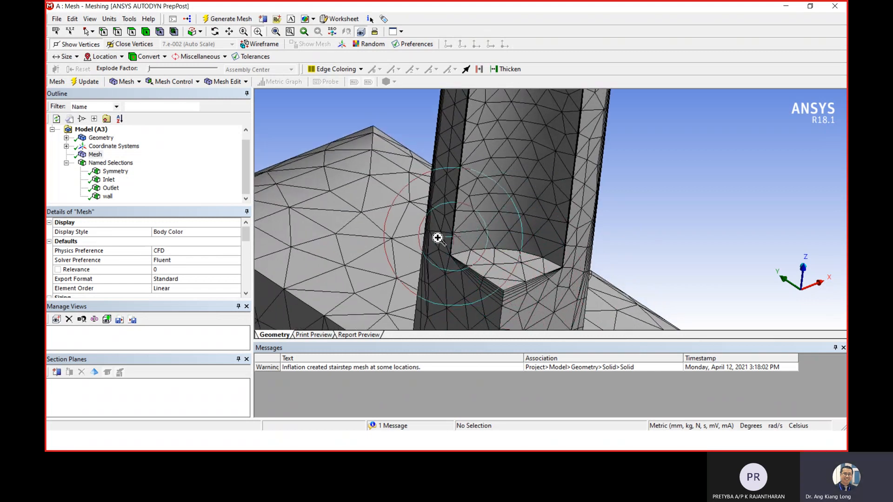
scroll(440, 251, "down", 3)
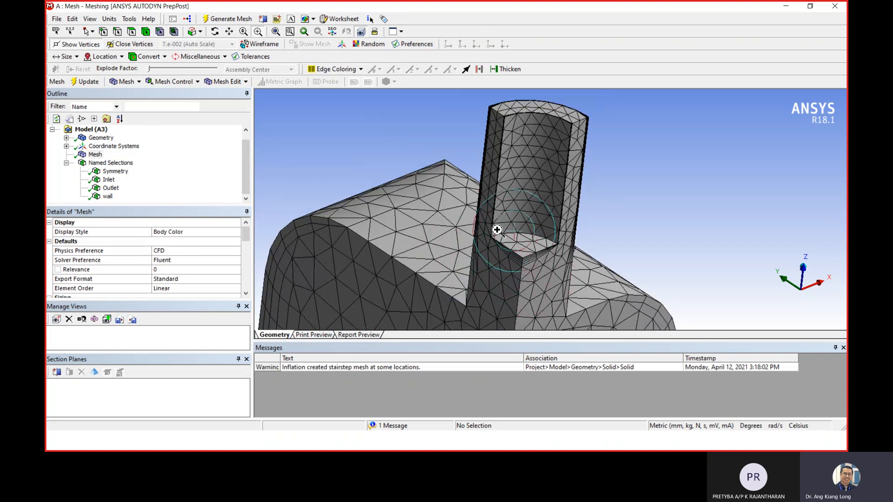
scroll(491, 168, "up", 5)
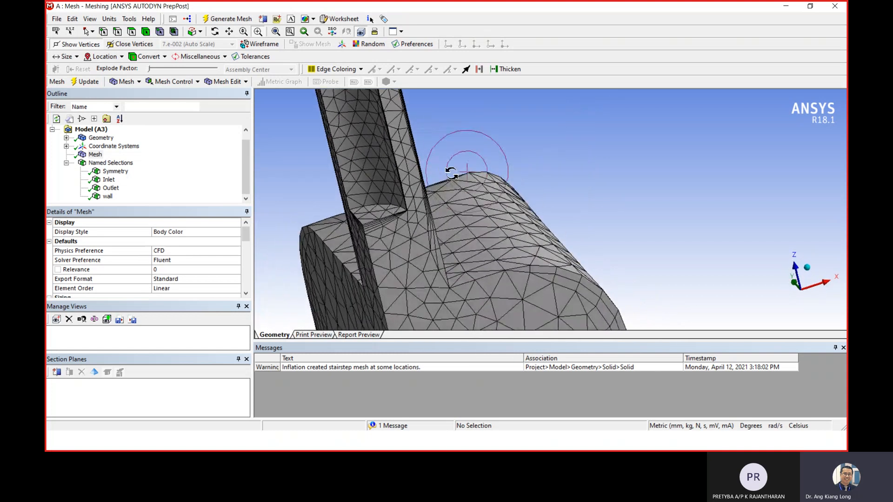
Inspect the generated mesh from several angles, examining the inflation layers where the pipe joins the body and along the symmetry faces.
scroll(417, 170, "up", 2)
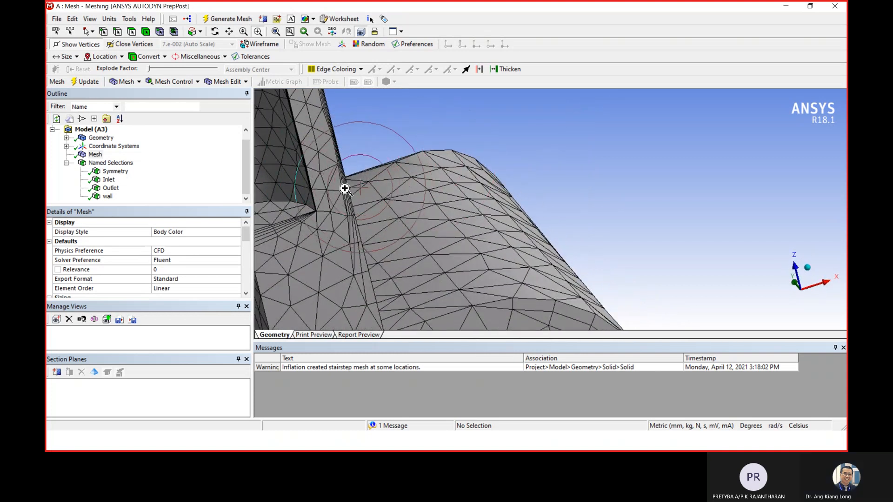
middle_click_drag(338, 192, 549, 186)
scroll(546, 265, "up", 5)
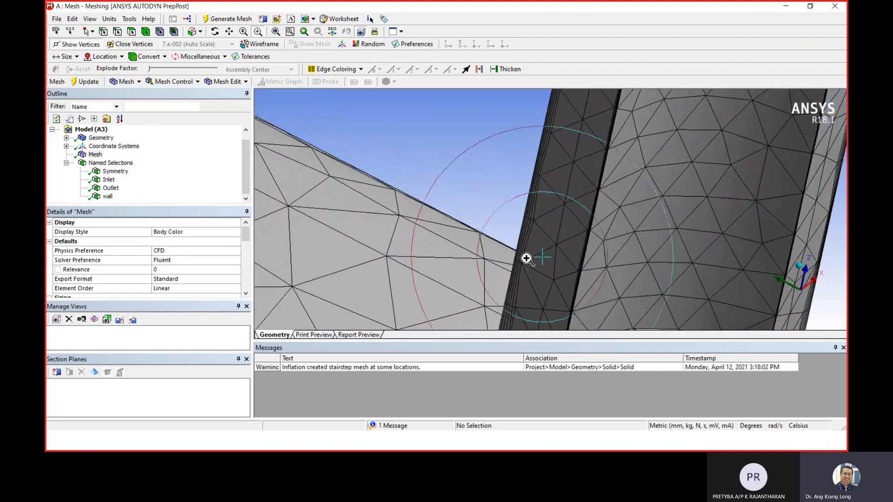
middle_click_drag(523, 259, 538, 246)
scroll(549, 244, "down", 6)
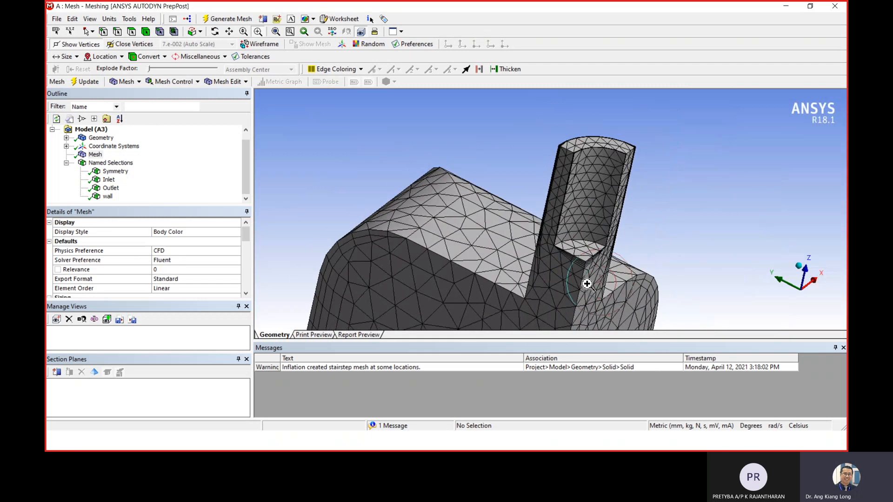
middle_click_drag(592, 291, 476, 225)
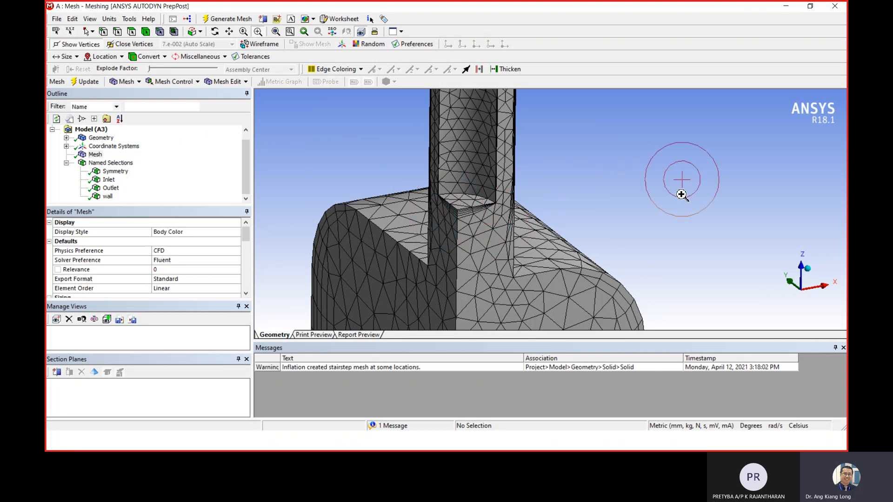
left_click_drag(752, 251, 689, 222)
scroll(688, 222, "down", 5)
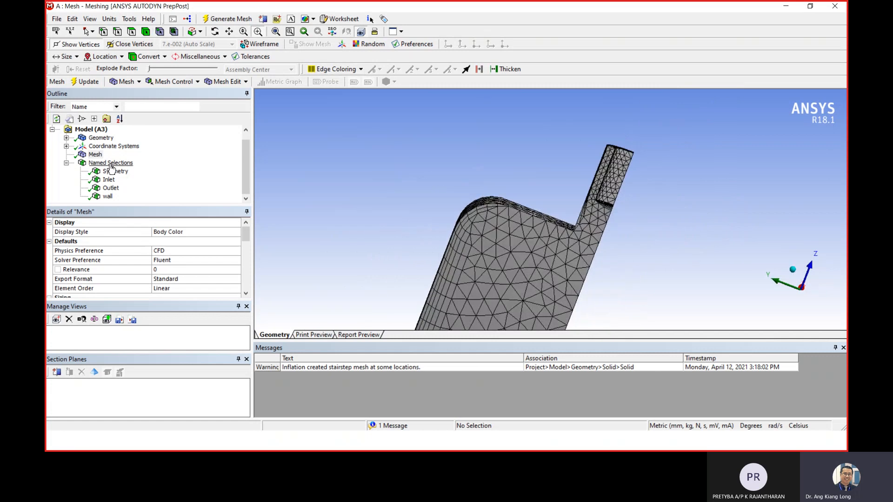
Clear the generated mesh data from the model and confirm the removal.
right_click(96, 154)
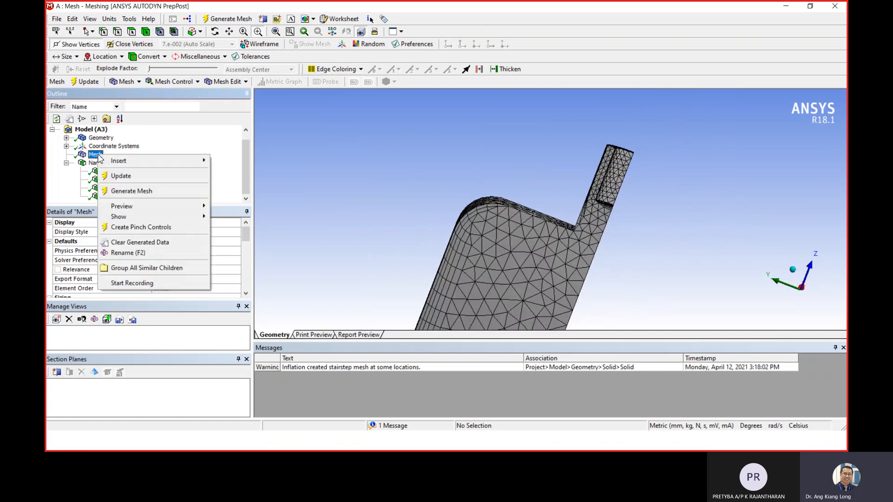
left_click(162, 243)
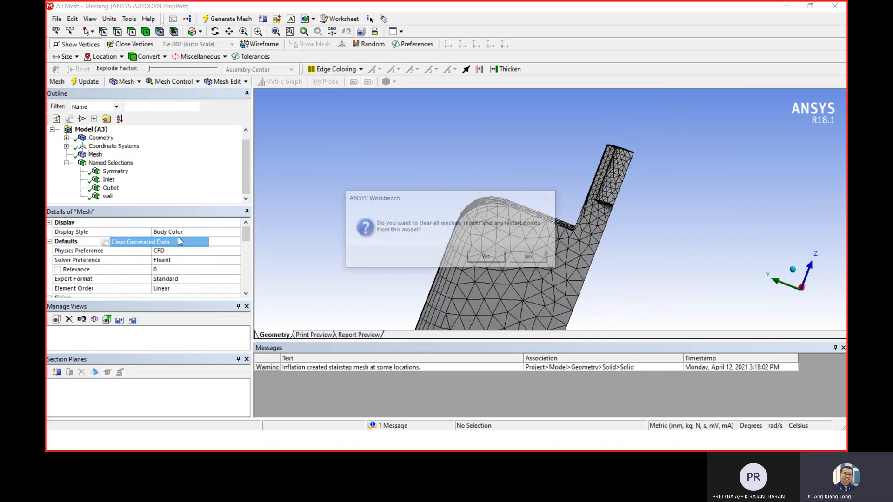
left_click(486, 259)
middle_click_drag(634, 301, 572, 301)
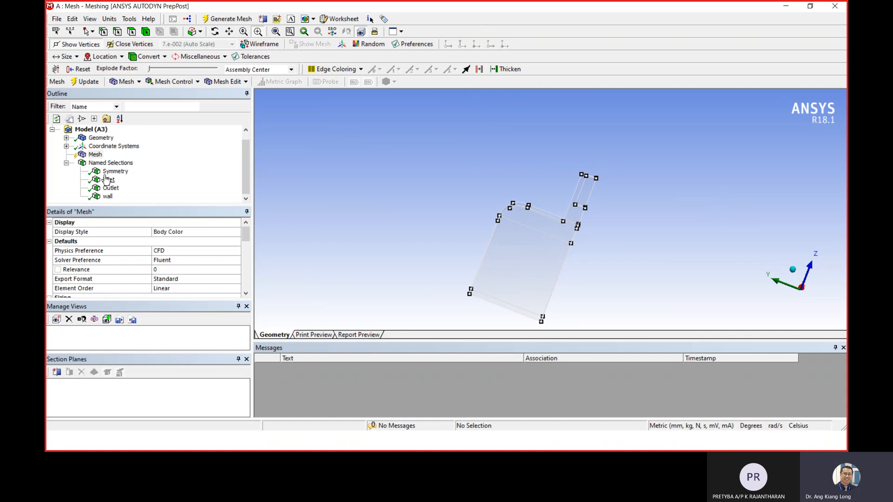
Insert a local inflation control on the mesh, scoped to the whole solid body.
left_click(95, 156)
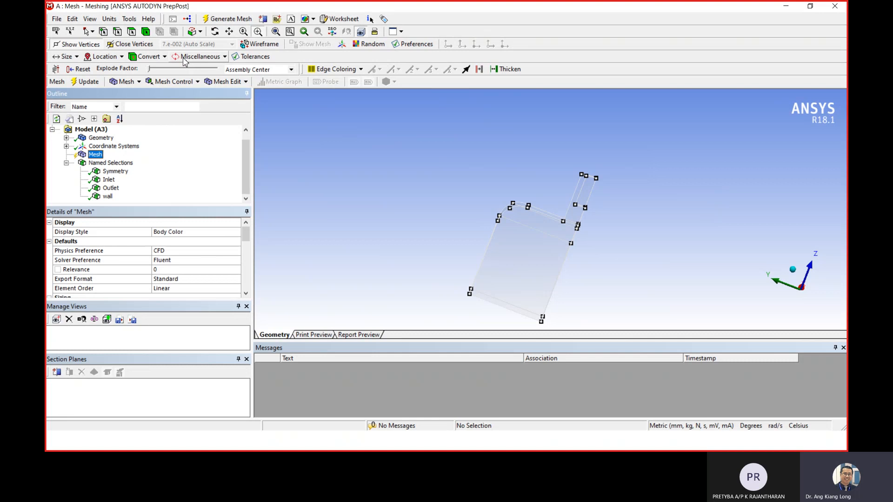
left_click(147, 32)
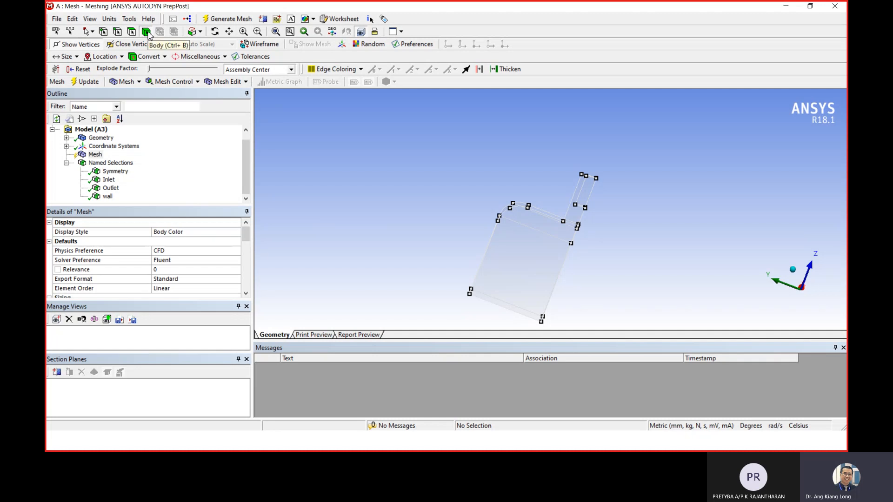
left_click(147, 33)
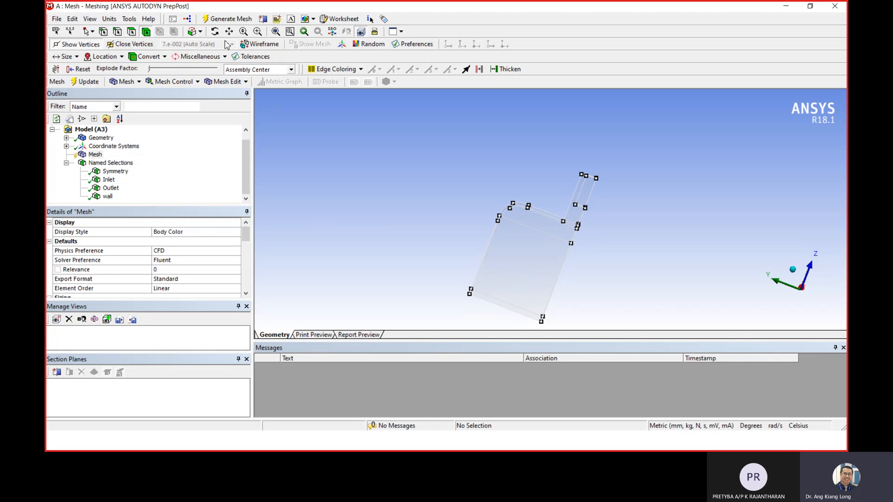
left_click(516, 251)
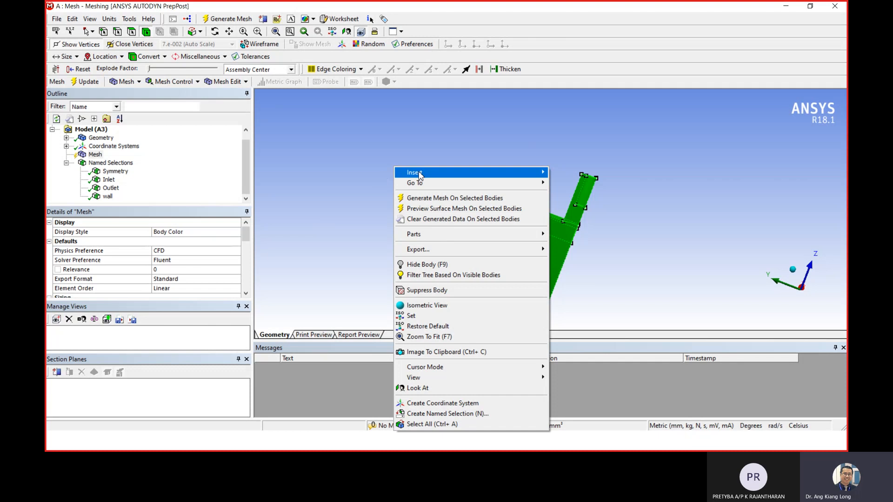
right_click(344, 150)
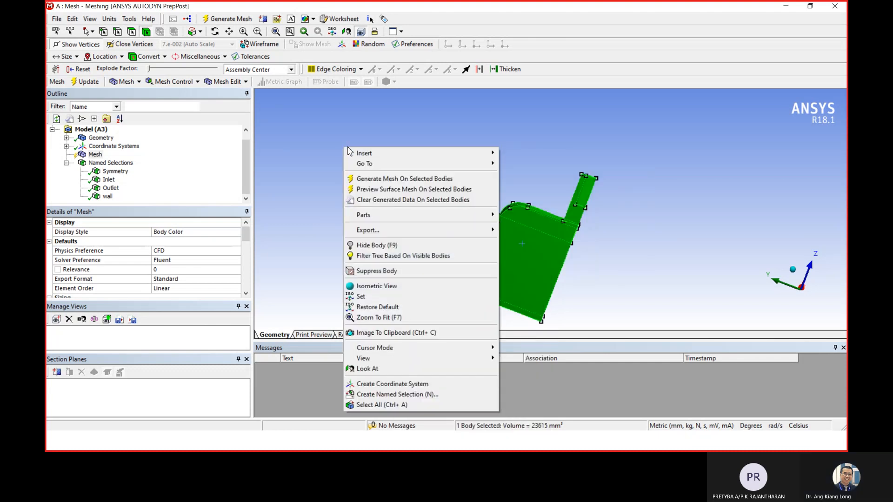
mouse_move(408, 156)
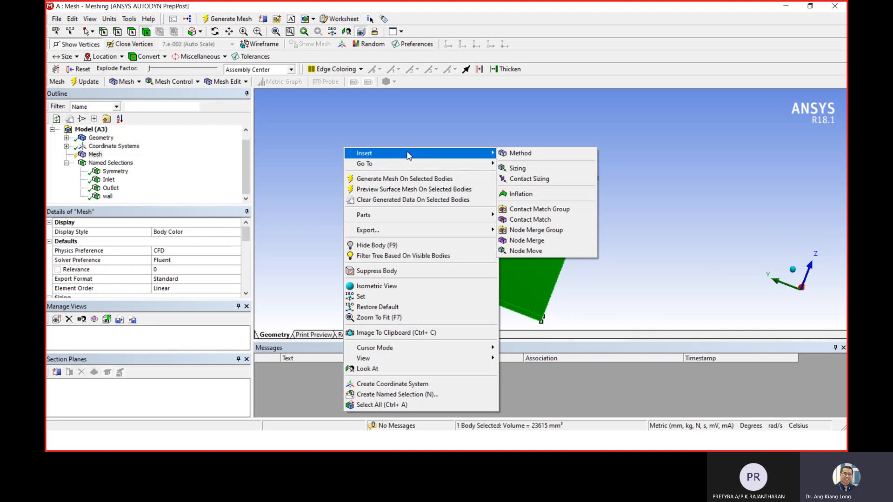
left_click(544, 196)
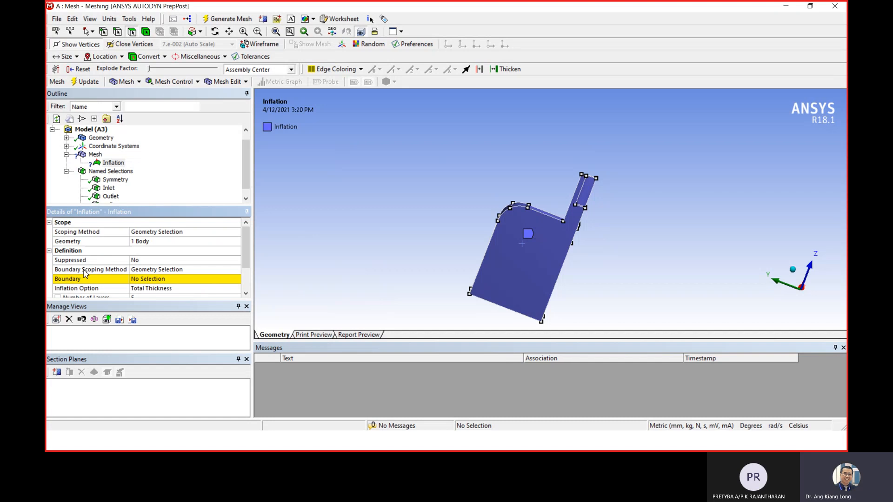
Scope the local inflation's boundary by named selection and assign the wall selection to it.
left_click(163, 273)
left_click(236, 270)
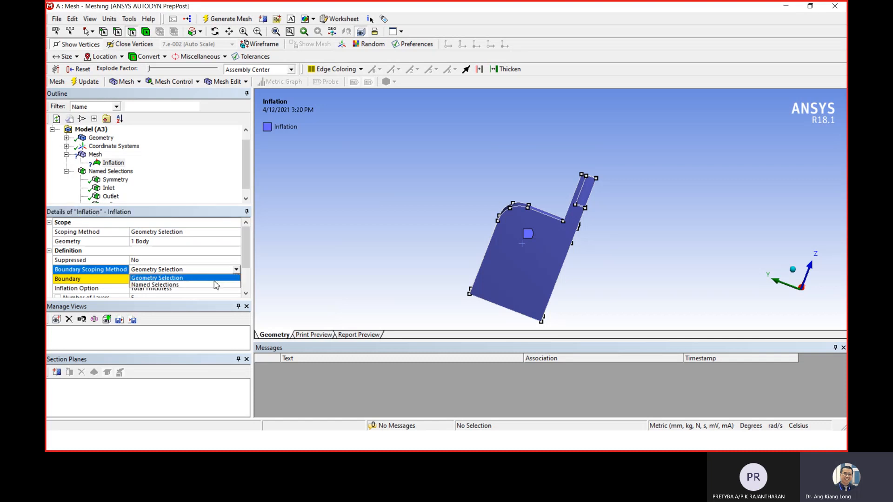
left_click(216, 285)
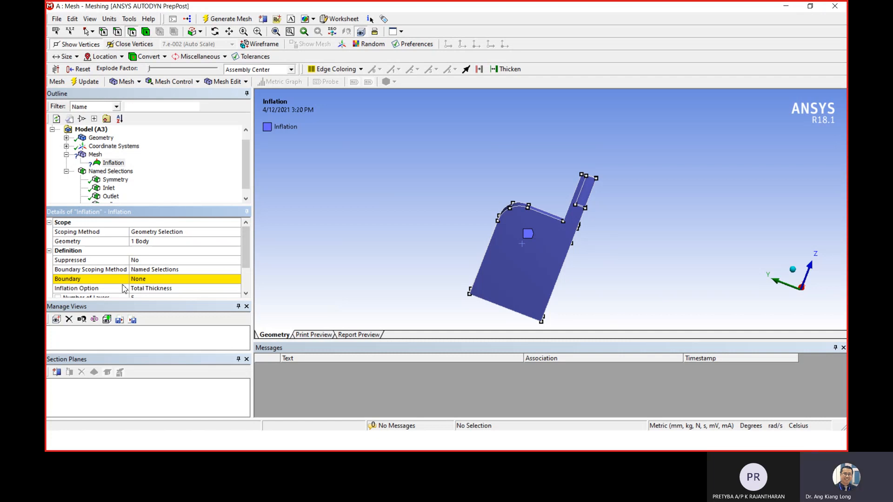
left_click(161, 281)
left_click(237, 279)
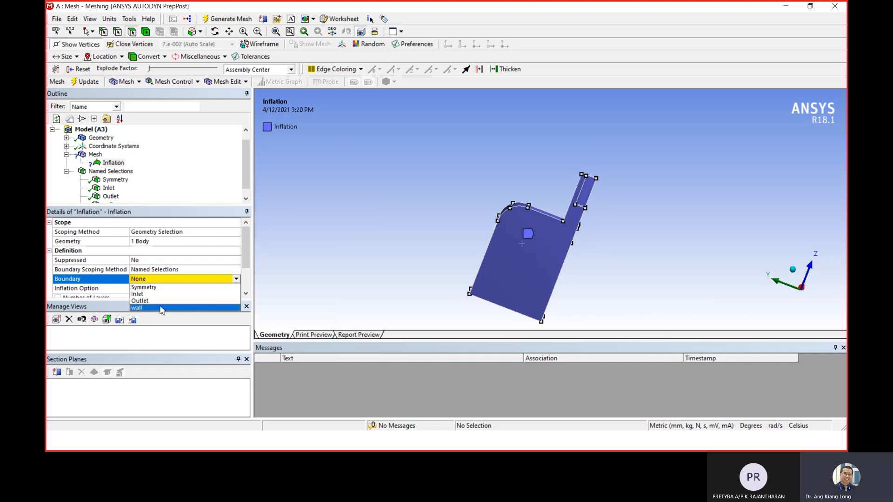
left_click(186, 308)
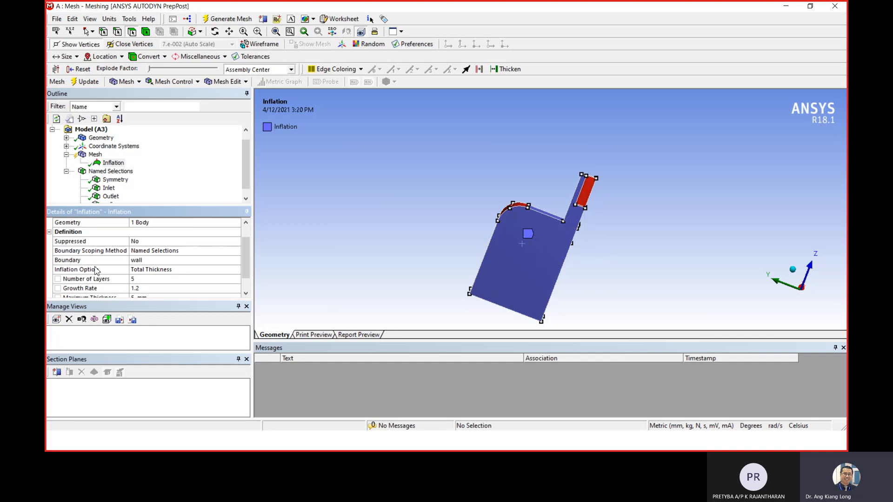
left_click(158, 262)
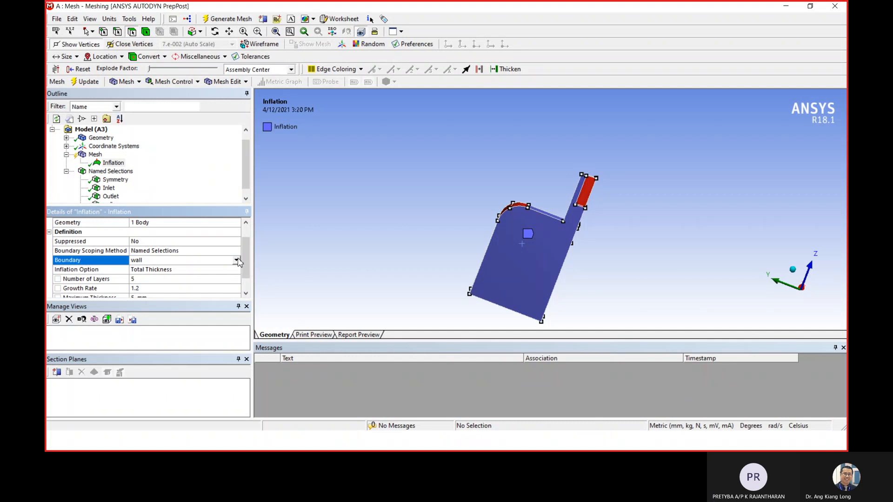
Set the local inflation option to Last Aspect Ratio with a first layer height of 0.5 mm.
left_click(168, 273)
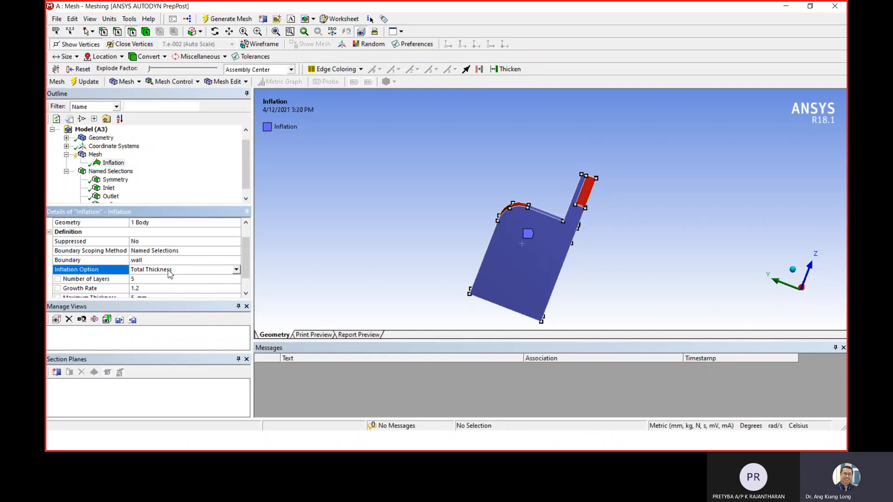
left_click(237, 271)
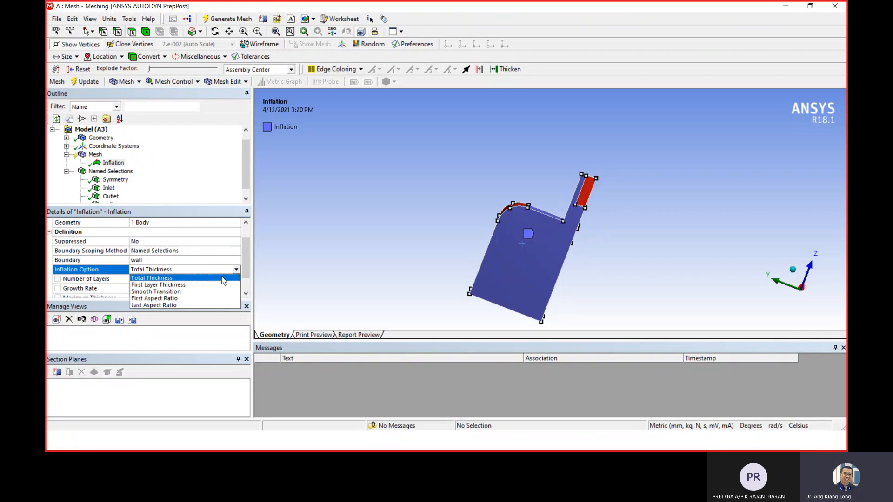
left_click(181, 305)
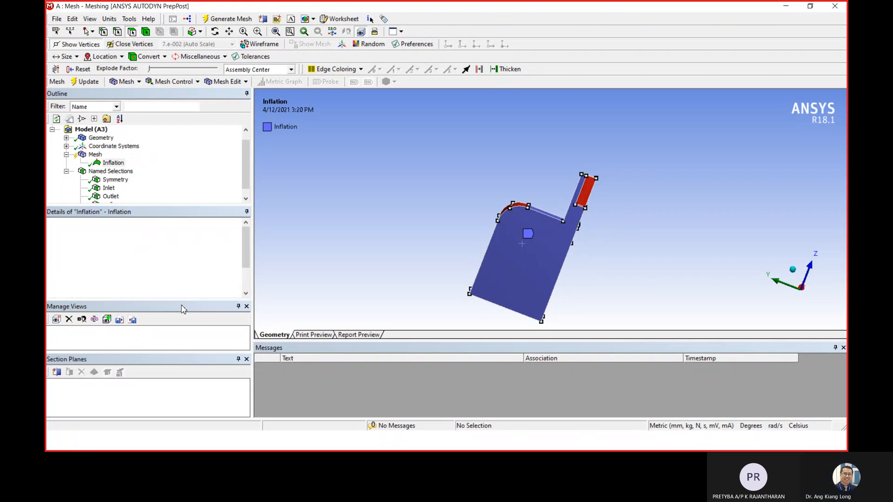
scroll(246, 260, "down", 2)
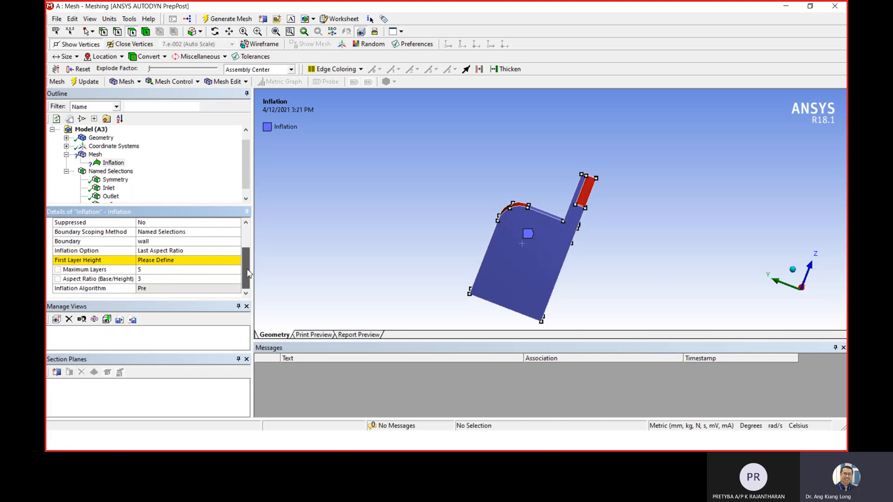
left_click(173, 264)
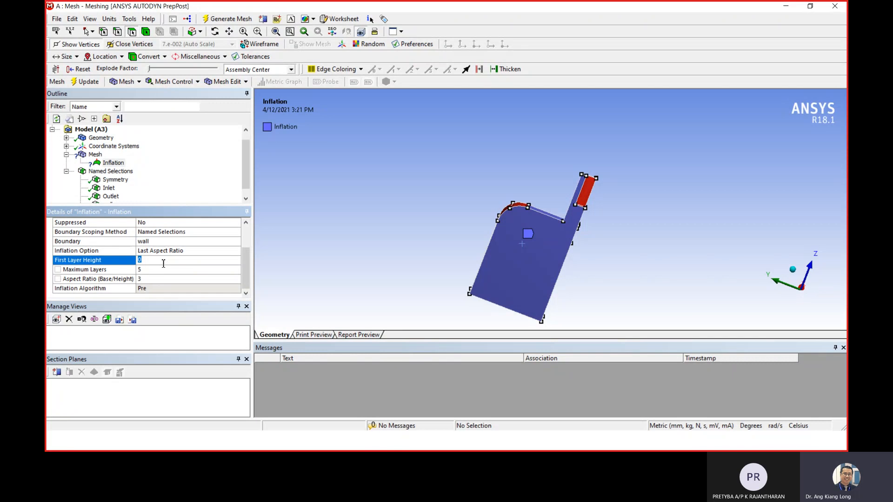
type("0.5")
key("Return")
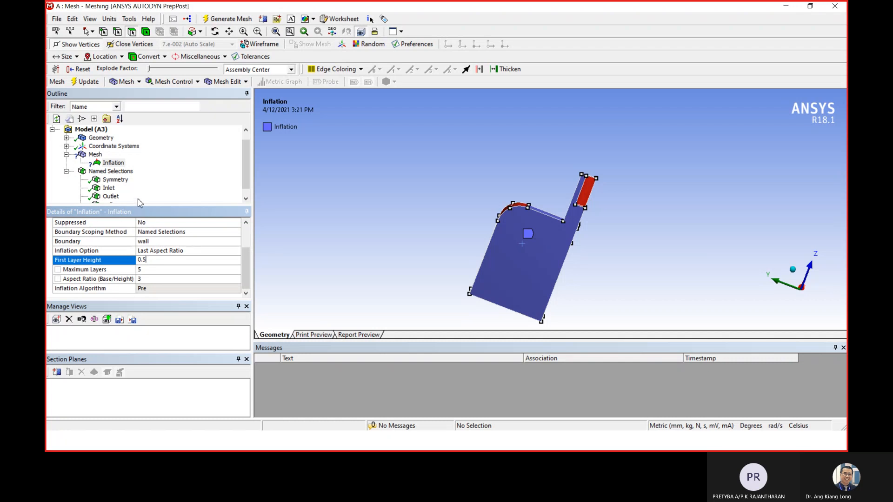
Change the mesh's solver preference to CFX.
left_click(95, 155)
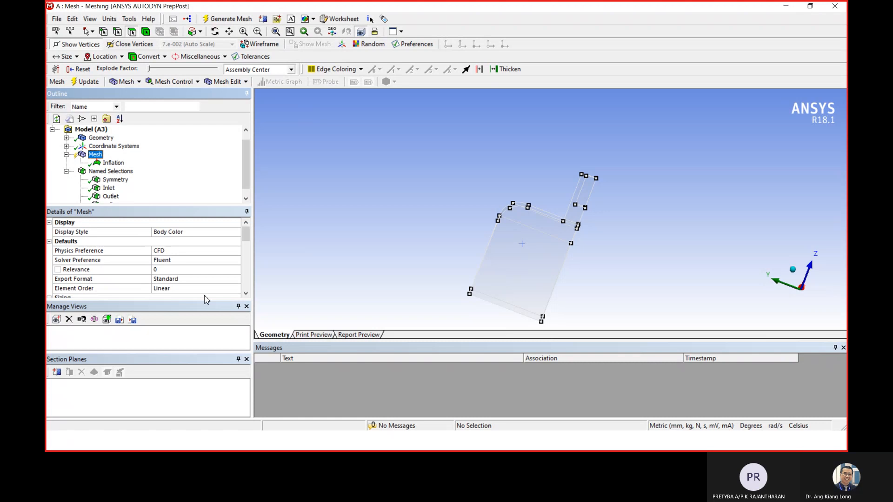
left_click(247, 238)
left_click_drag(247, 236, 247, 238)
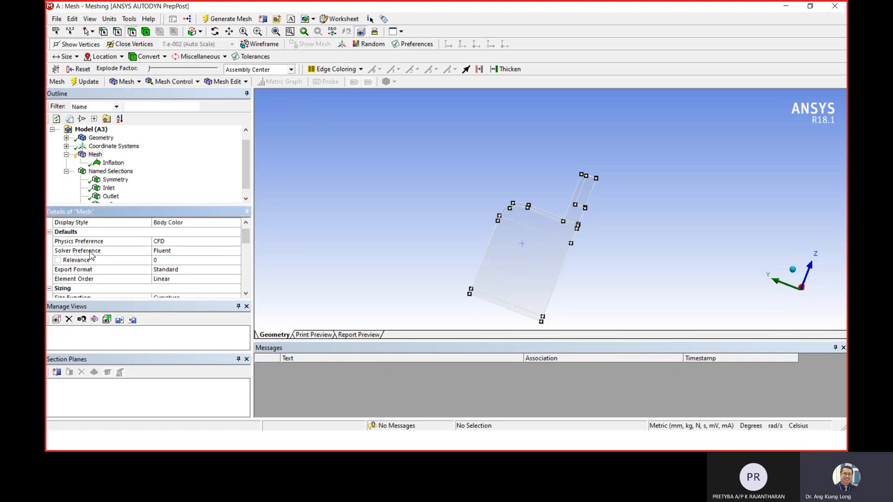
left_click(182, 253)
left_click(236, 251)
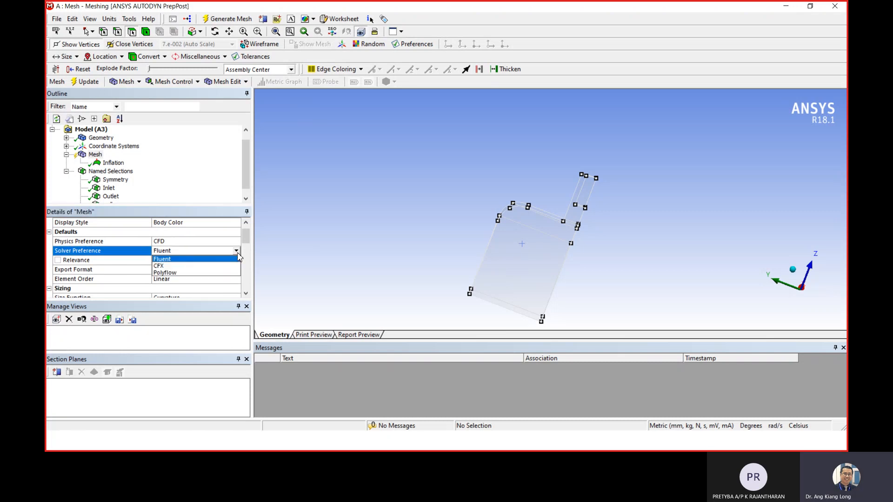
left_click(207, 267)
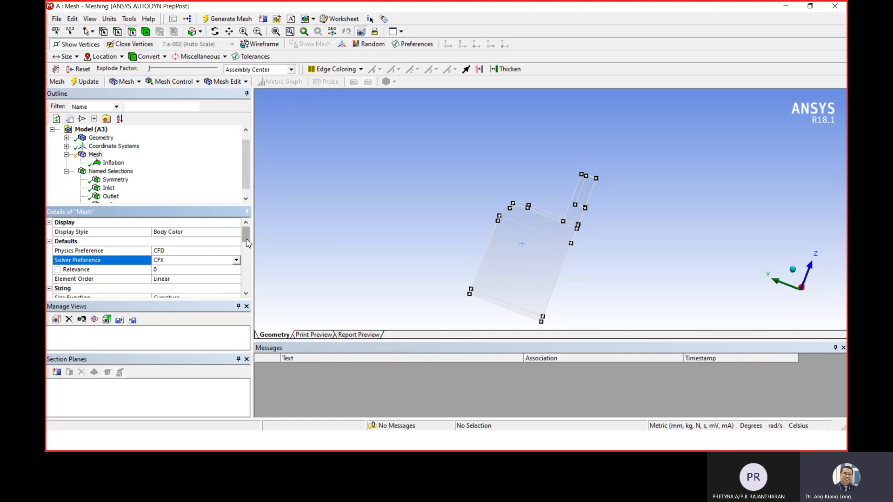
Set the global mesh's automatic inflation to None.
left_click_drag(247, 243, 248, 279)
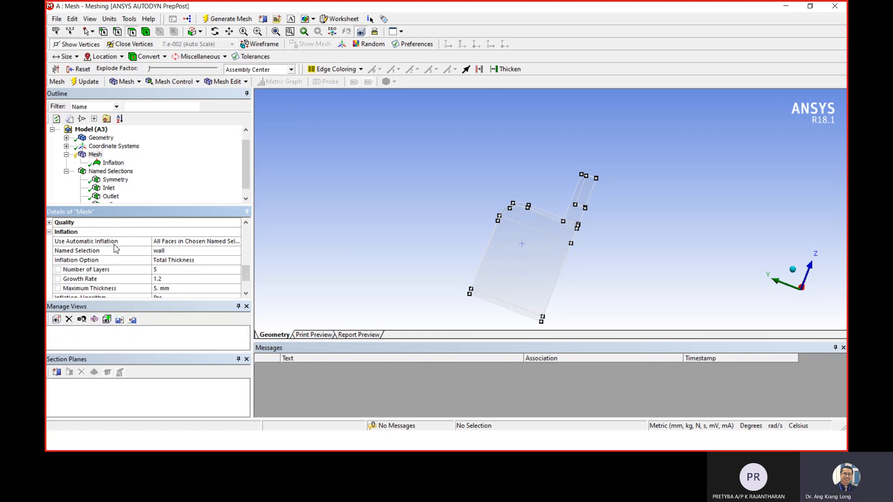
left_click(186, 241)
left_click(237, 241)
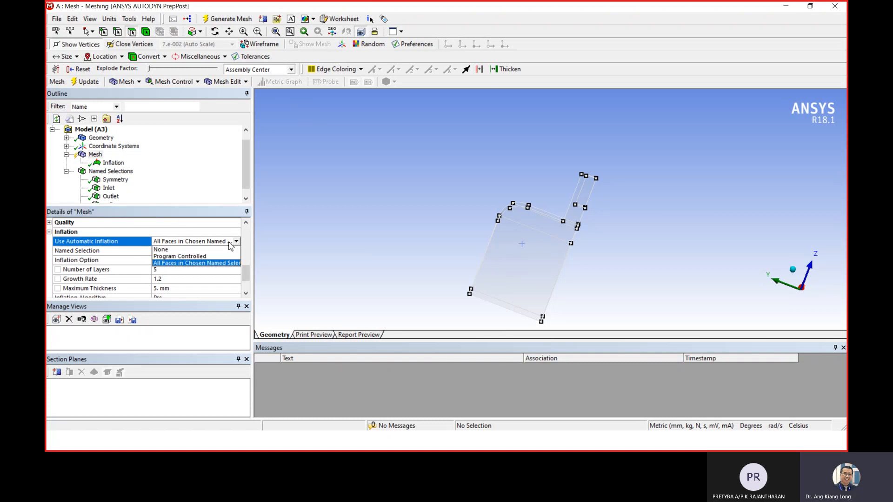
left_click(196, 251)
scroll(246, 265, "down", 2)
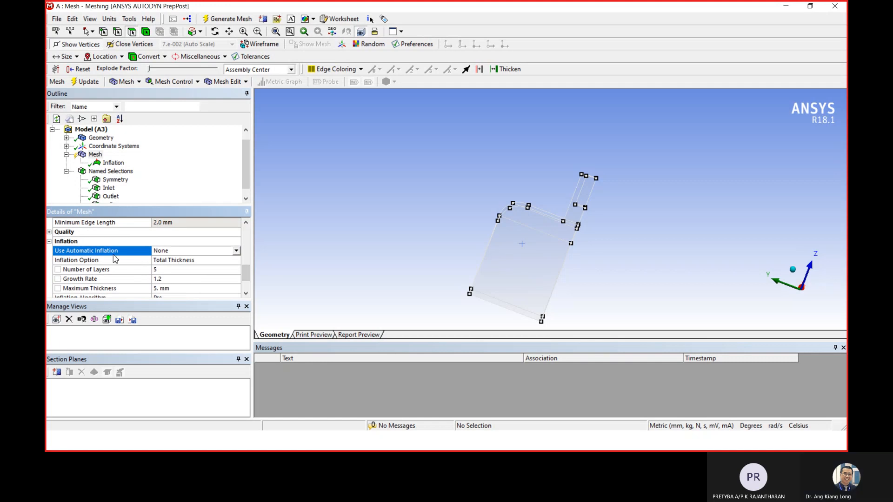
Preview the inflation layers of the mesh with the local wall inflation control applied.
right_click(95, 155)
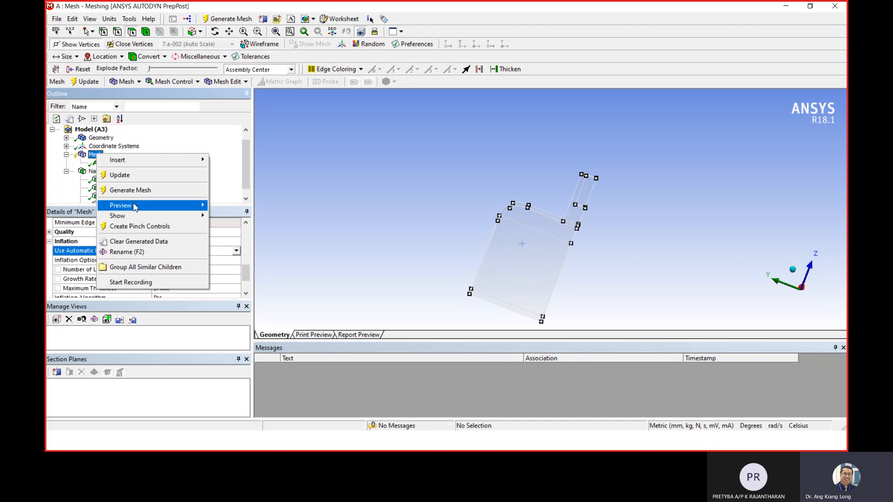
mouse_move(135, 207)
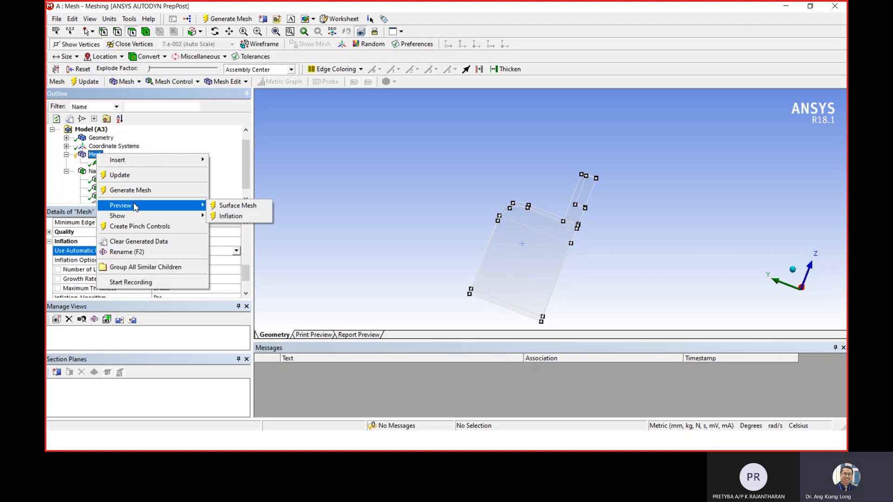
left_click(238, 221)
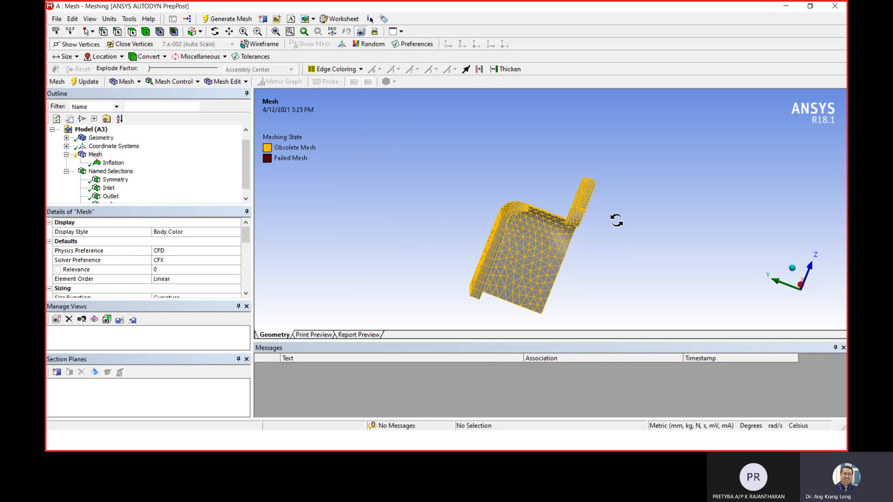
Examine the previewed inflation layers along the walls, the rounded edges and the junction with the narrow pipe.
left_click_drag(616, 220, 519, 209)
scroll(564, 200, "up", 8)
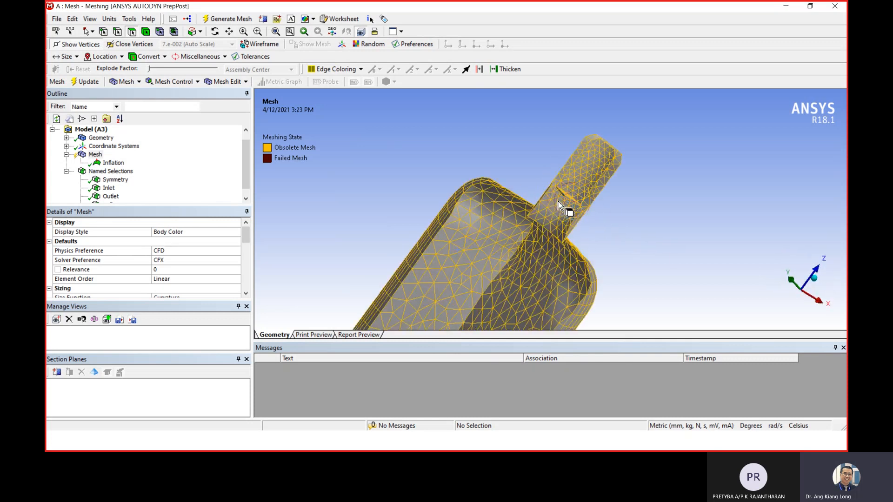
scroll(565, 192, "down", 6)
middle_click_drag(596, 200, 613, 214)
scroll(725, 251, "up", 4)
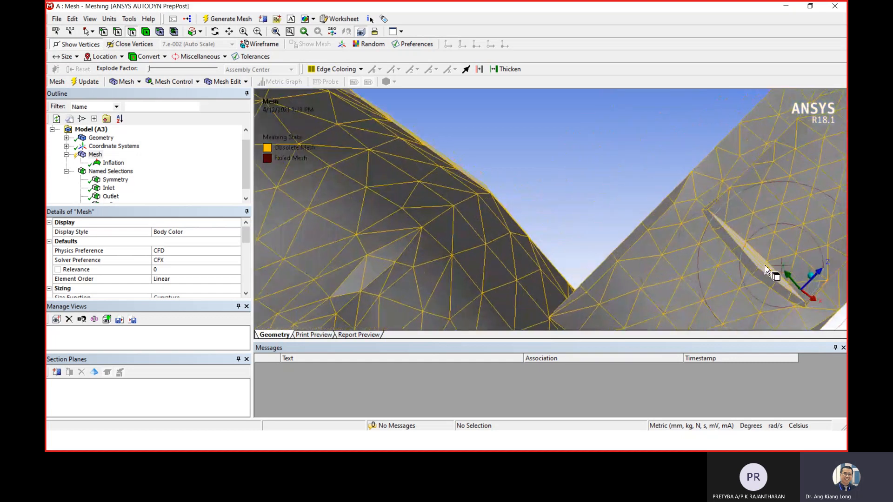
scroll(724, 254, "down", 5)
mouse_move(724, 254)
middle_mouse_down()
mouse_move(630, 253)
mouse_move(717, 260)
middle_mouse_up()
scroll(684, 247, "down", 4)
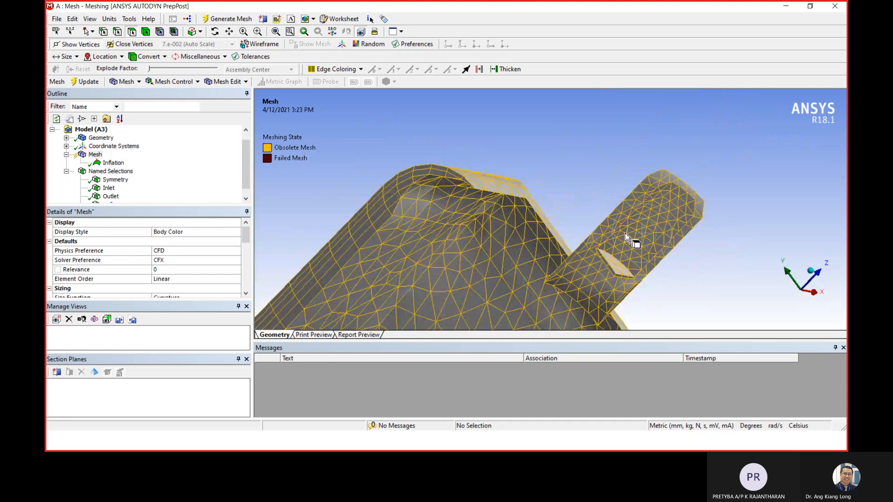
middle_click_drag(667, 271, 644, 278)
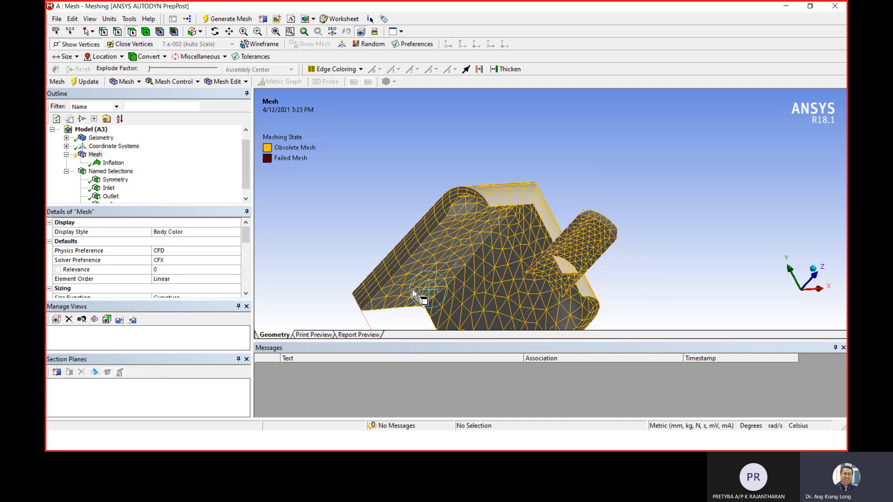
middle_click_drag(421, 287, 427, 282)
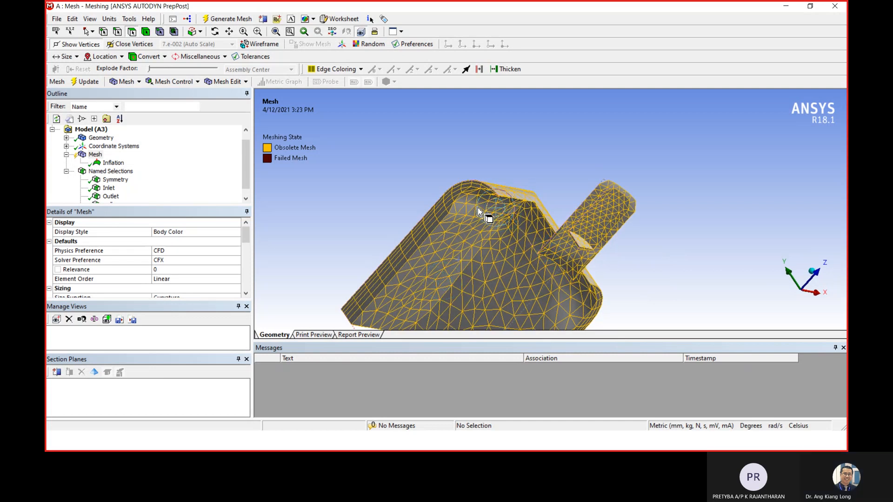
scroll(437, 191, "down", 2)
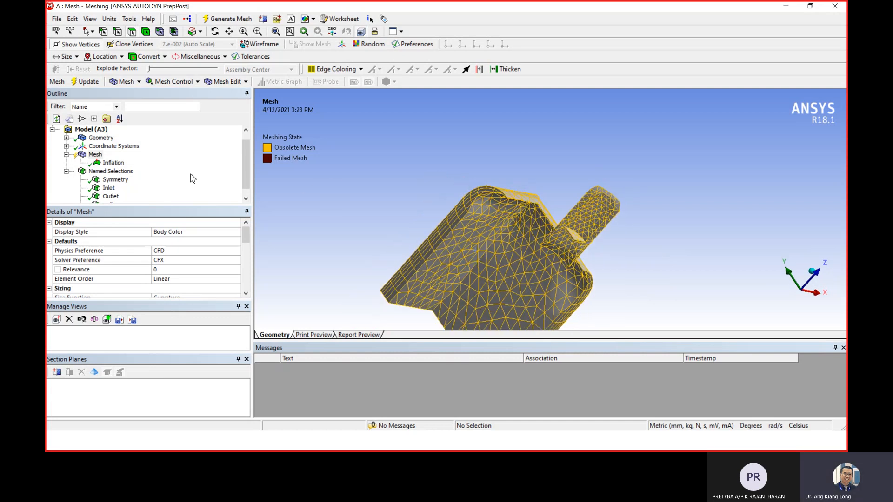
Generate the full mesh and inspect it around the pipe junction.
right_click(90, 156)
left_click(138, 191)
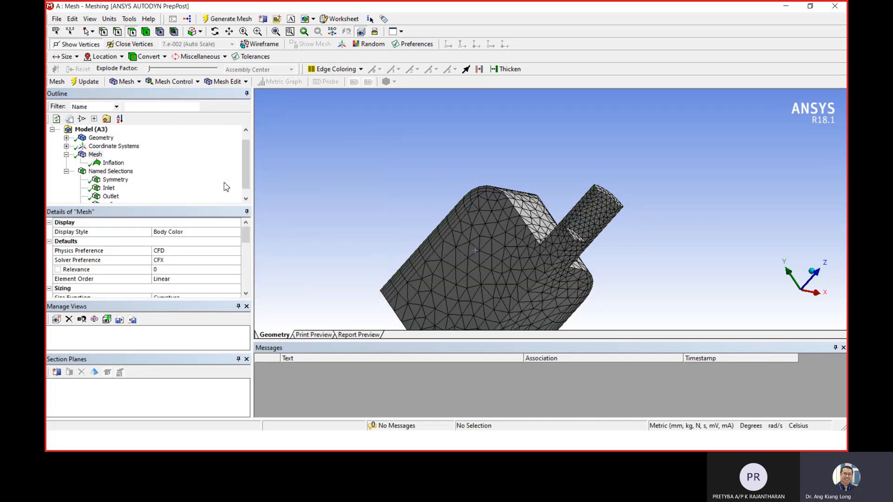
scroll(614, 263, "up", 4)
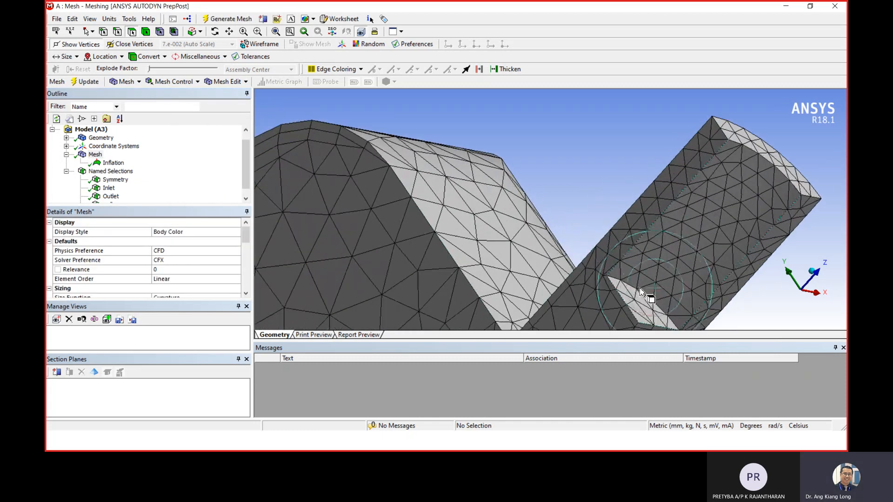
scroll(419, 231, "down", 3)
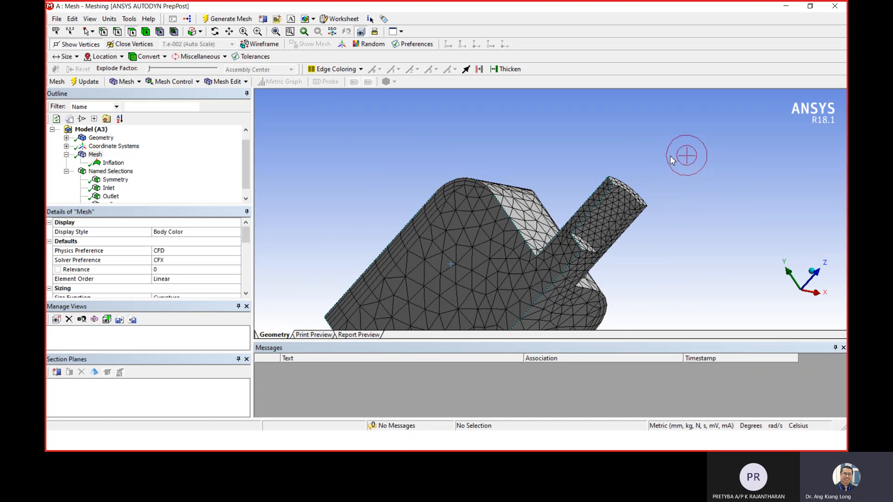
Minimize the ANSYS Meshing and Workbench windows and bring up the additional actions of the Microsoft Teams meeting.
left_click(786, 6)
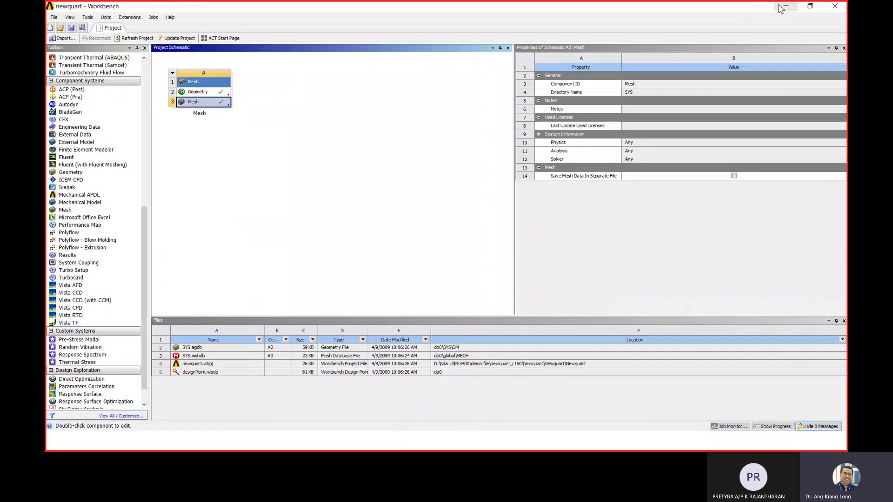
left_click(785, 7)
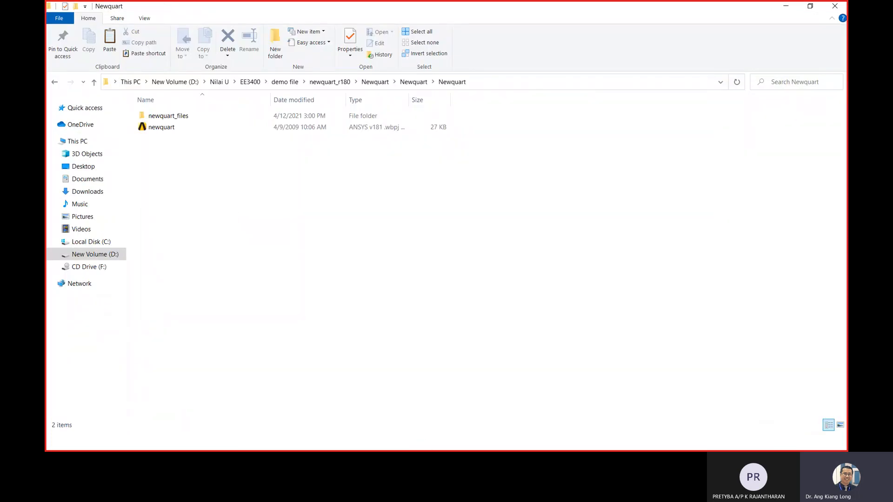
key("super")
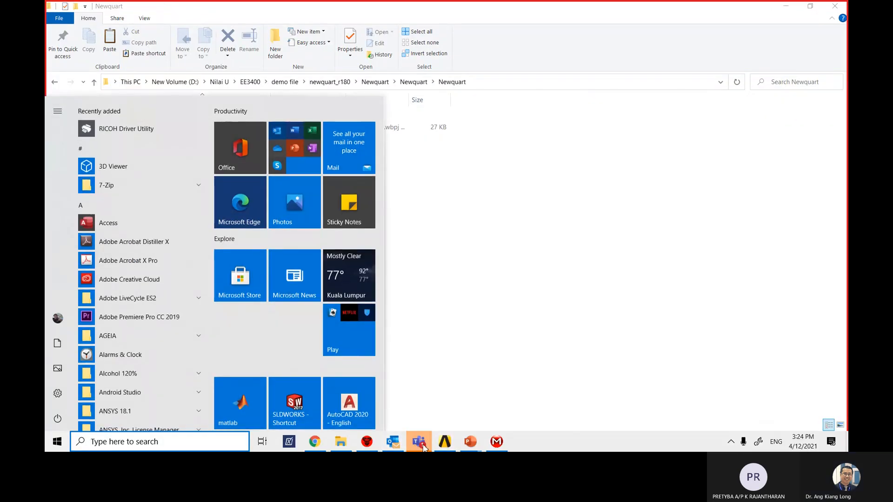
mouse_move(423, 447)
left_click(438, 347)
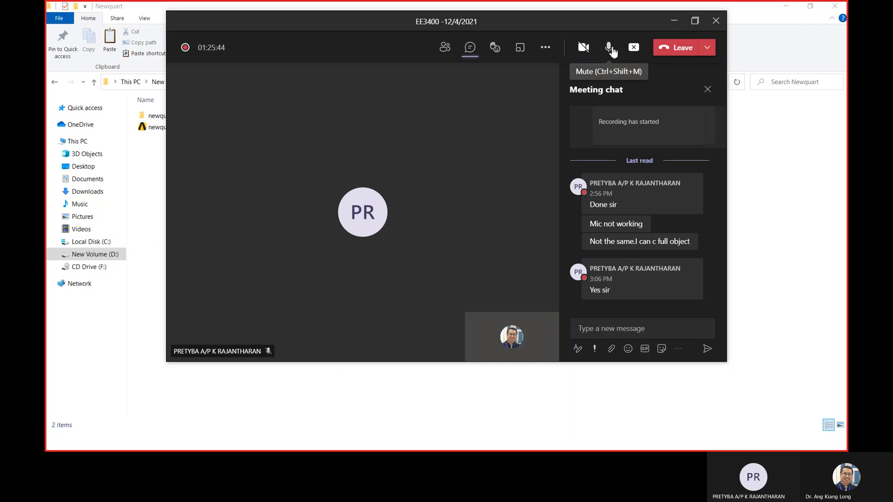
left_click(546, 49)
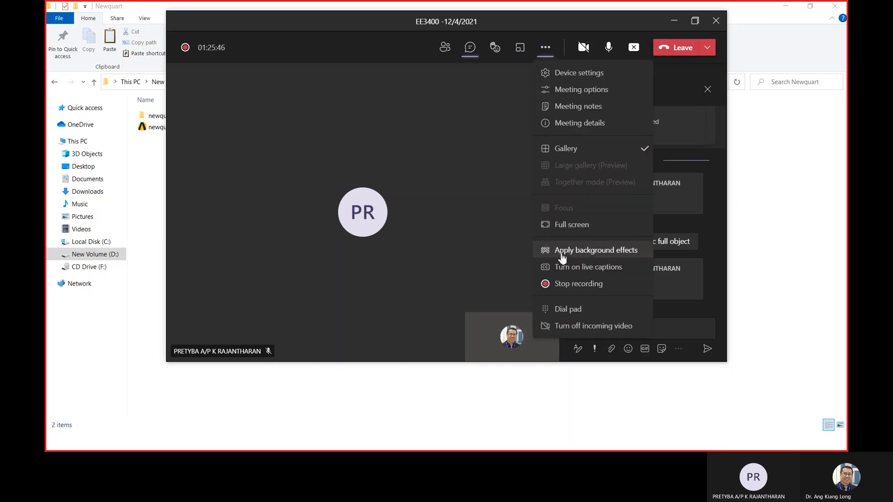